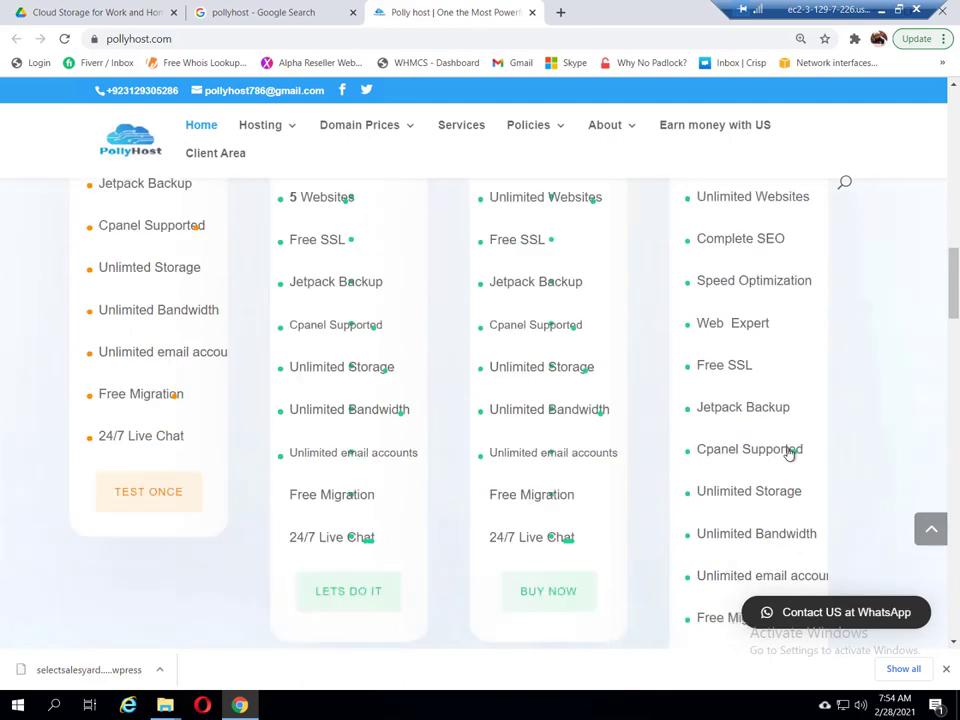
scroll(788, 450, down, 1)
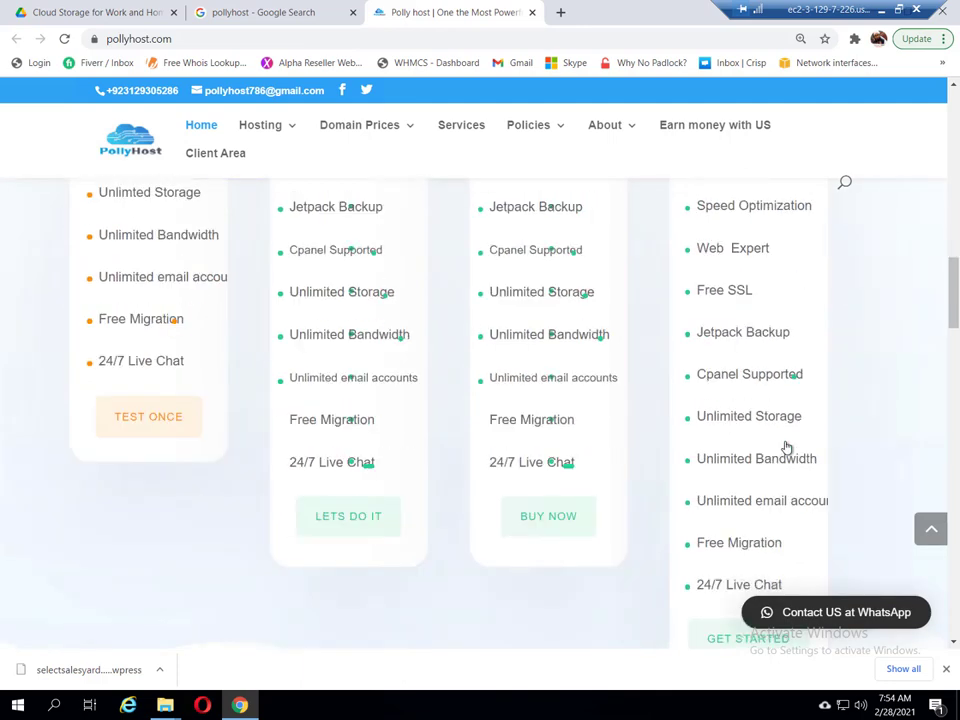
Step: Start a TEST ONCE trial order of the Basic hosting plan
scroll(360, 525, up, 1)
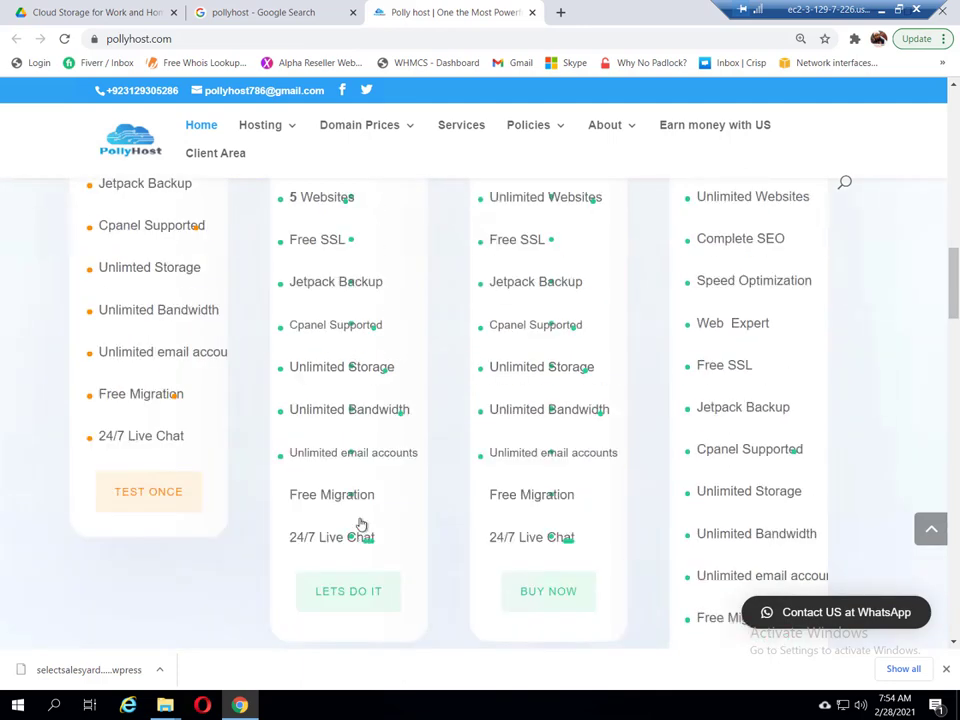
click(144, 494)
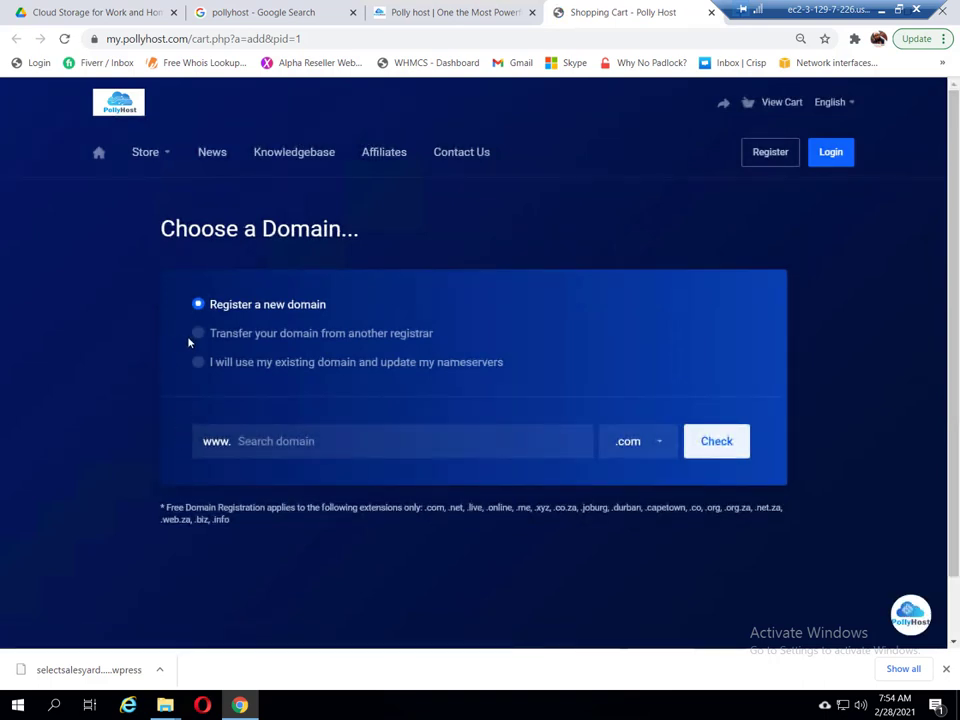
Step: Search kenyakingsfghgh.com, confirm it is available, and continue the order with it
click(348, 443)
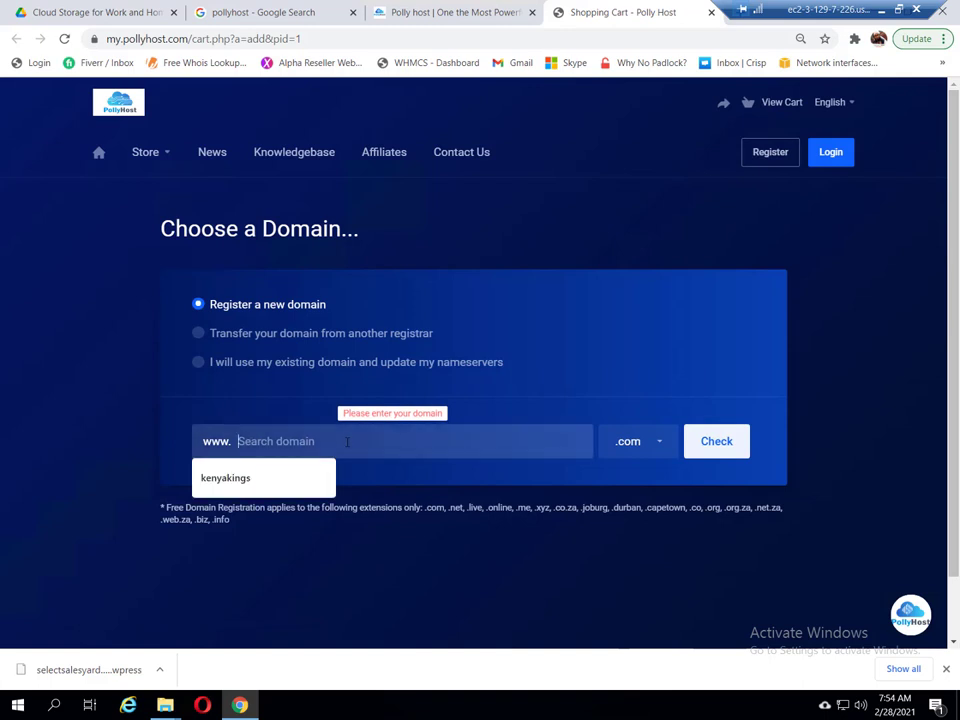
click(257, 478)
text(fghgh)
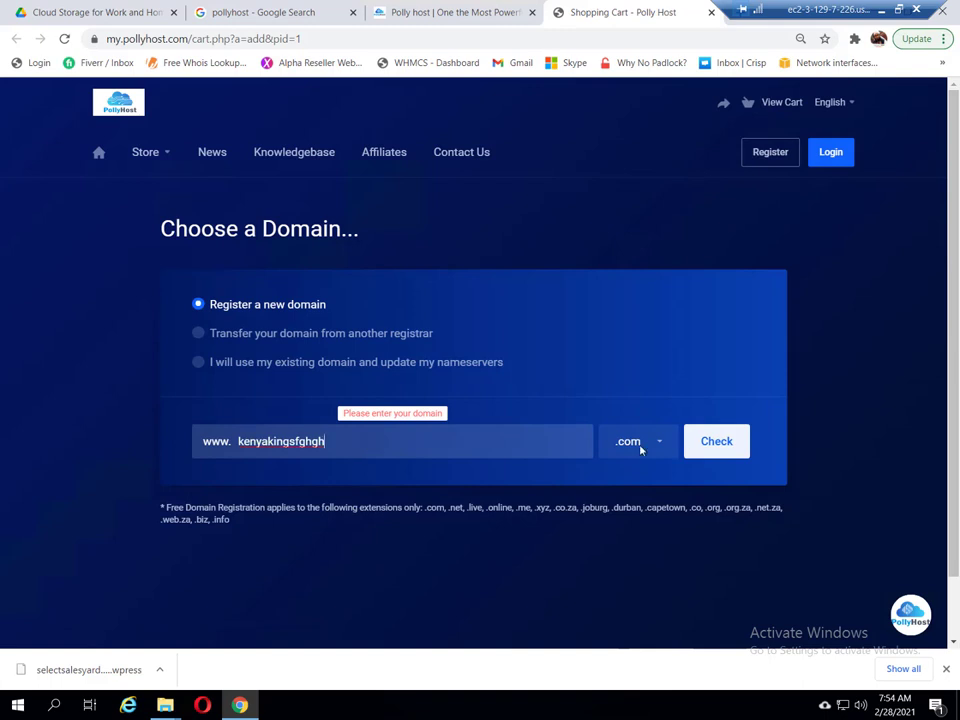
click(717, 443)
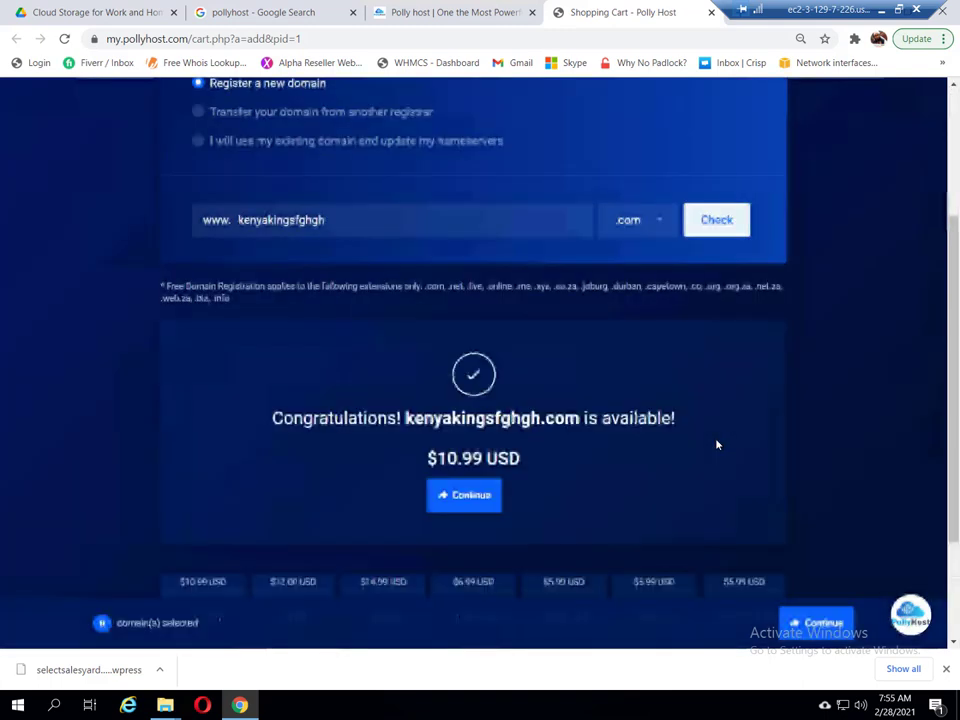
click(463, 497)
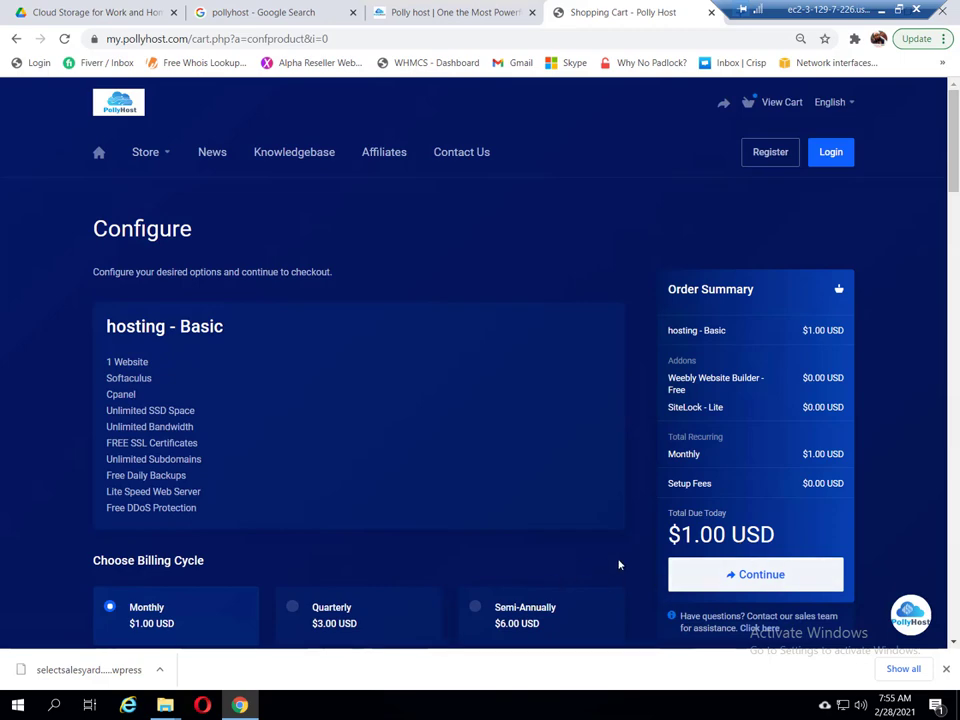
Step: Keep Monthly billing at $1.00 for the Basic plan and continue from the Order Summary
scroll(643, 562, down, 1)
scroll(640, 540, down, 1)
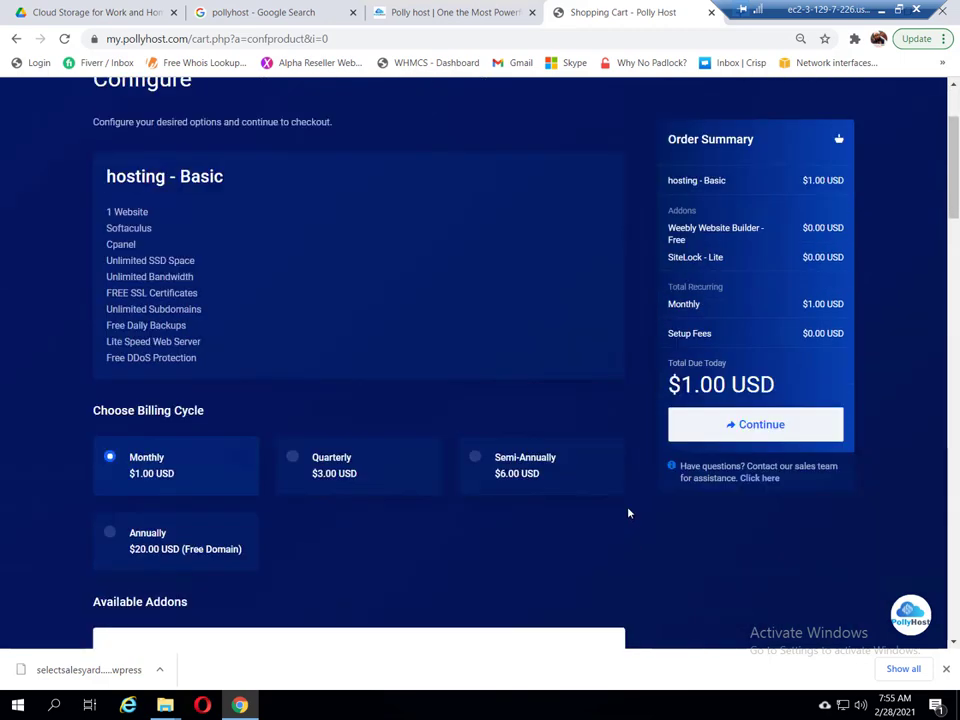
scroll(631, 522, down, 1)
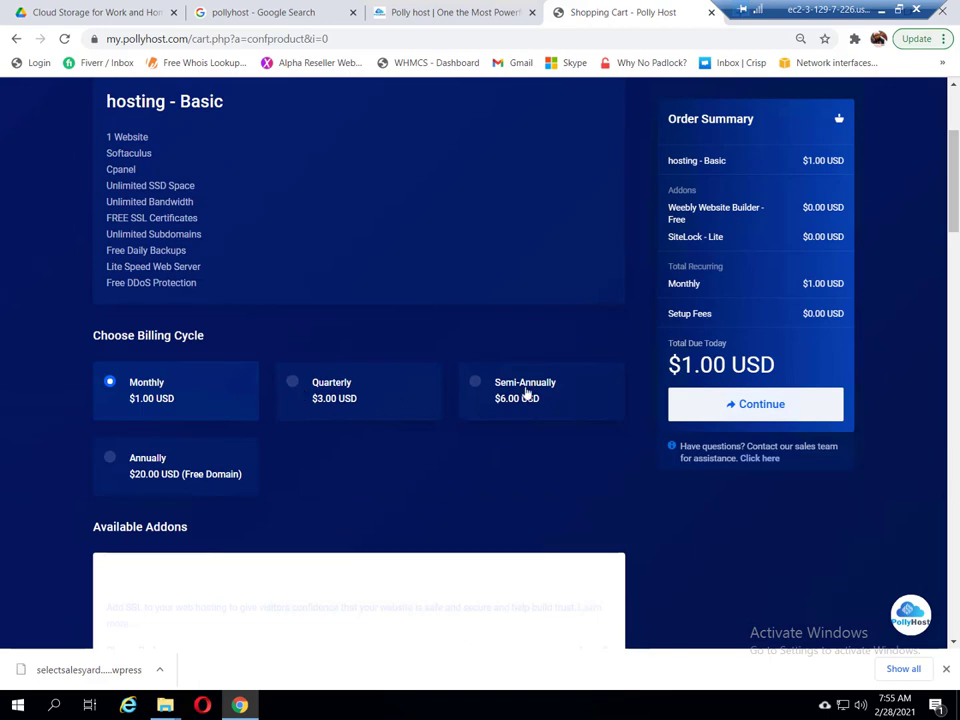
scroll(548, 456, down, 2)
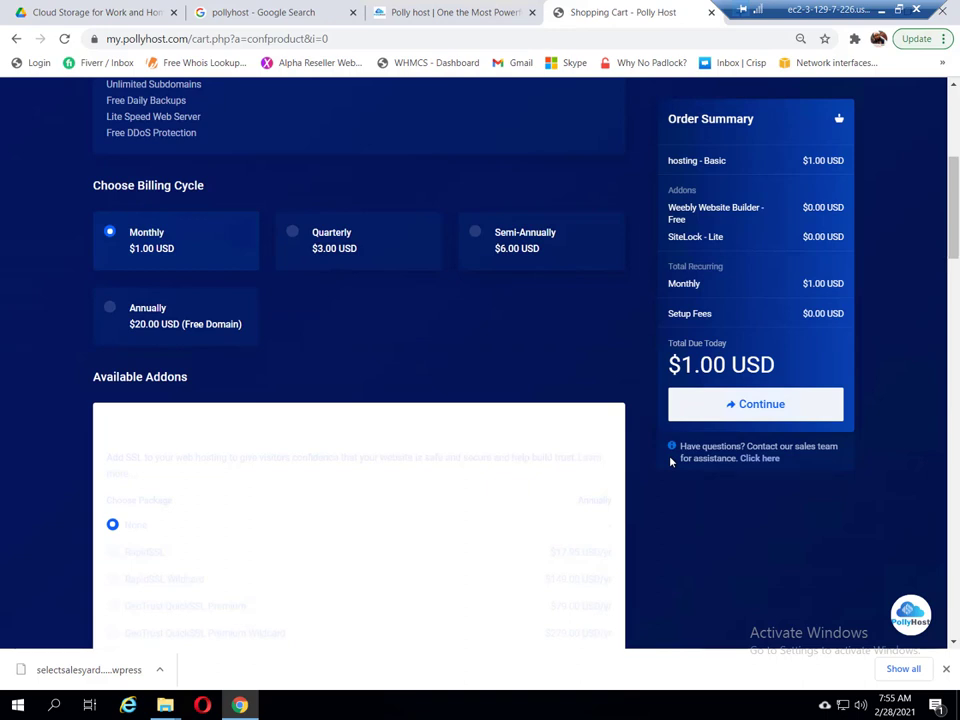
scroll(672, 461, up, 2)
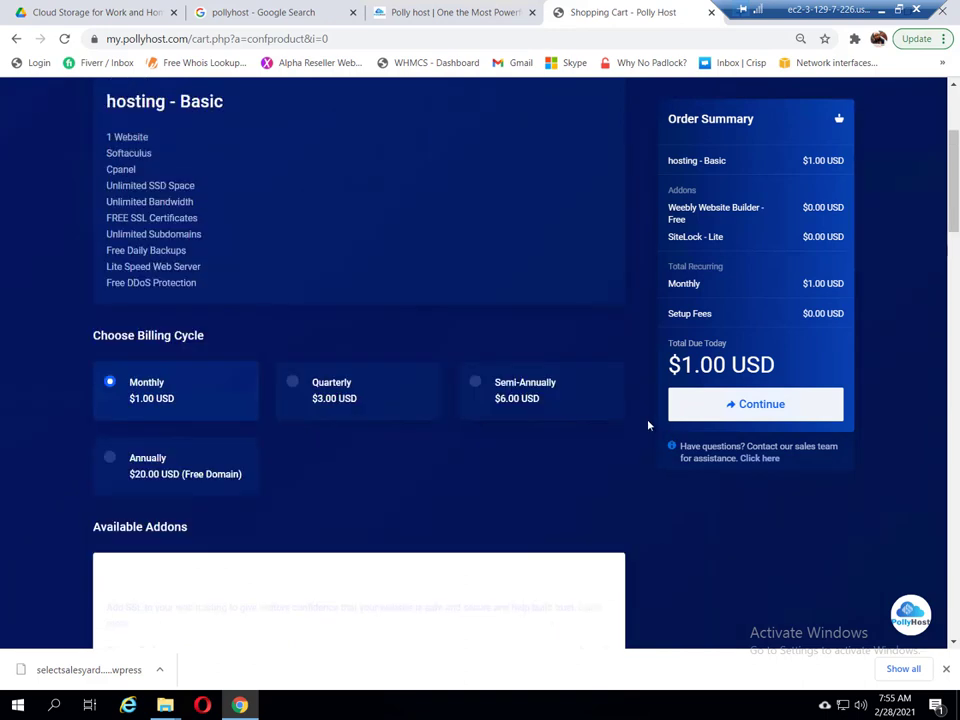
click(757, 408)
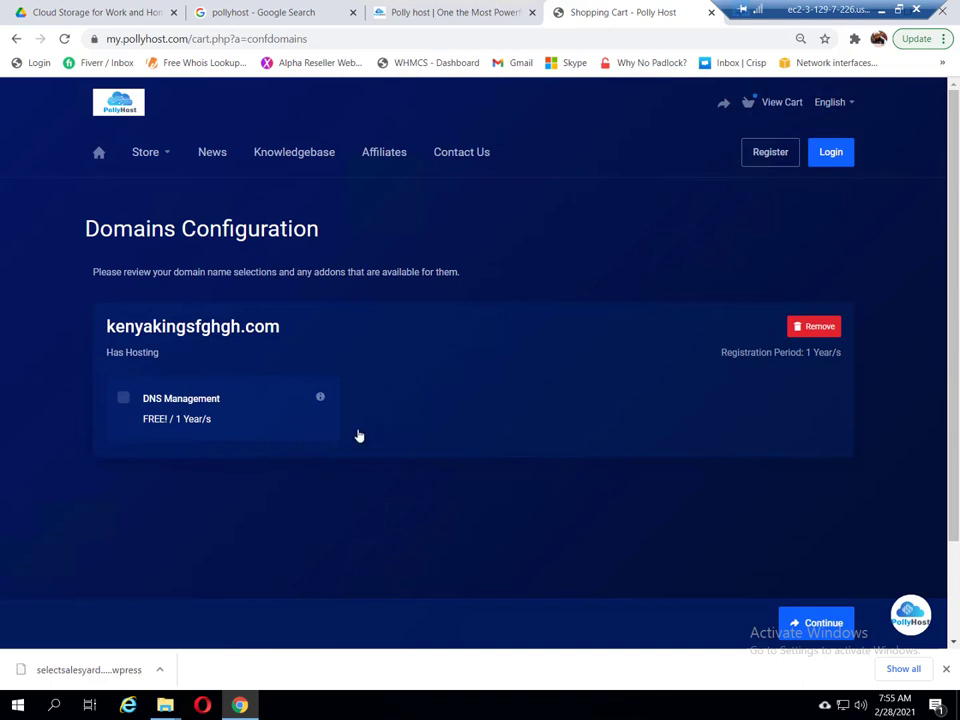
Step: Add free DNS Management to kenyakingsfghgh.com and go on to Review & Checkout
click(124, 400)
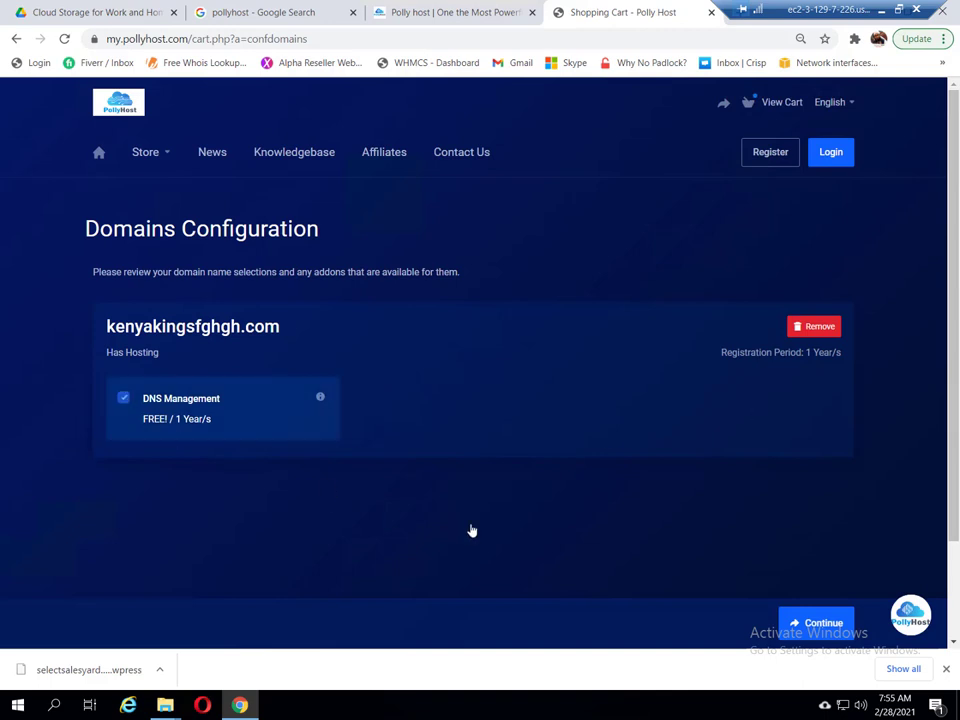
click(822, 623)
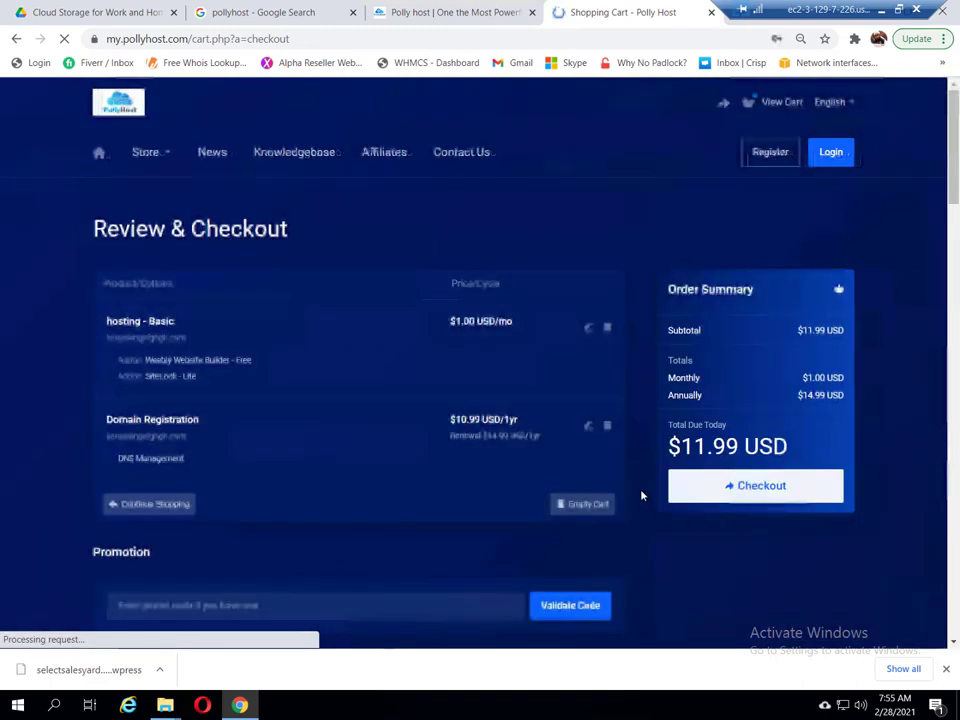
scroll(642, 495, down, 1)
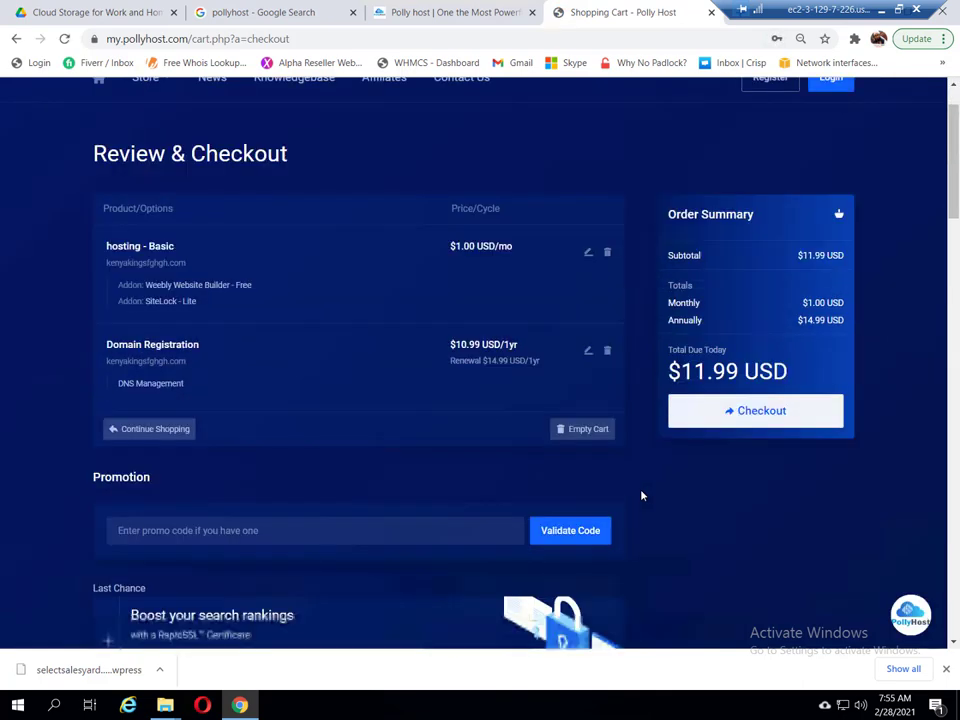
scroll(641, 495, down, 2)
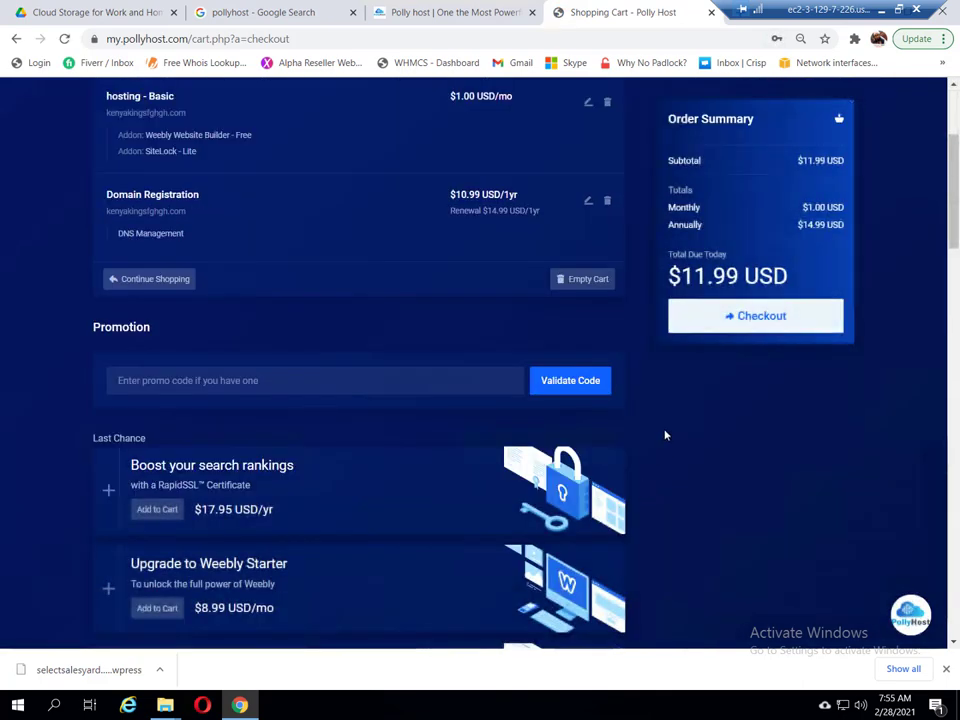
scroll(665, 435, up, 2)
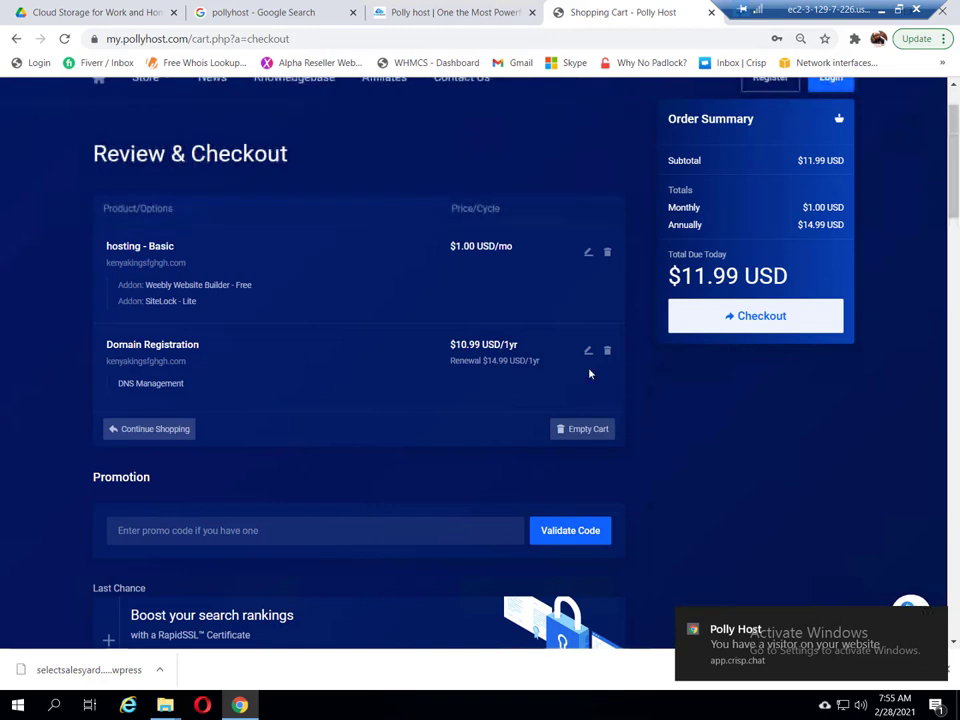
scroll(285, 310, up, 1)
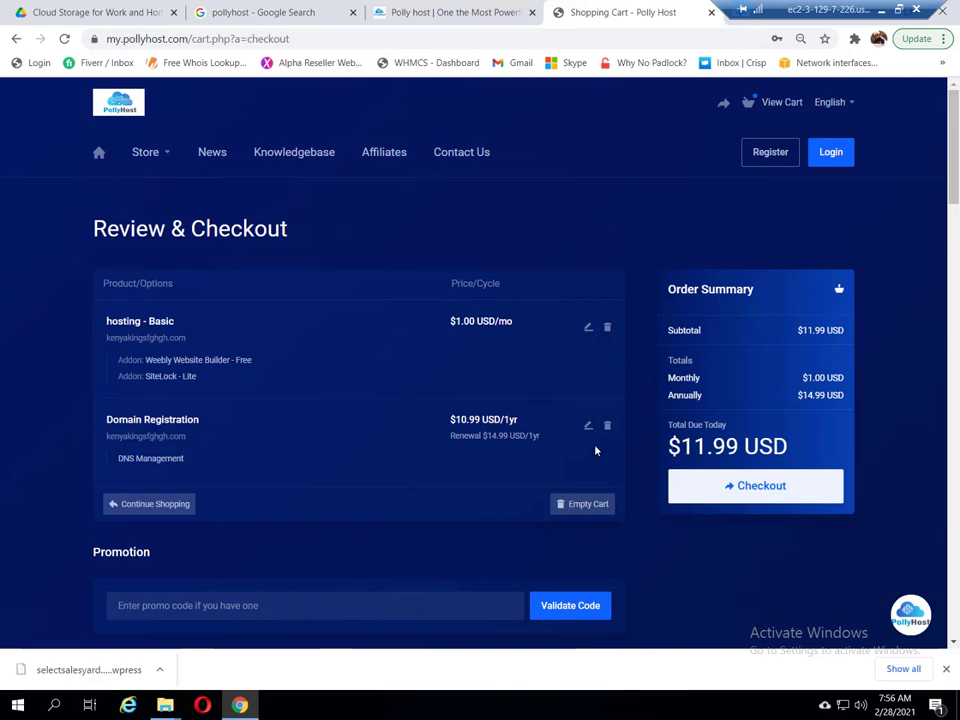
Step: Scroll through the Review & Checkout page to check the $11.99 USD total, then return to the top
scroll(394, 447, down, 2)
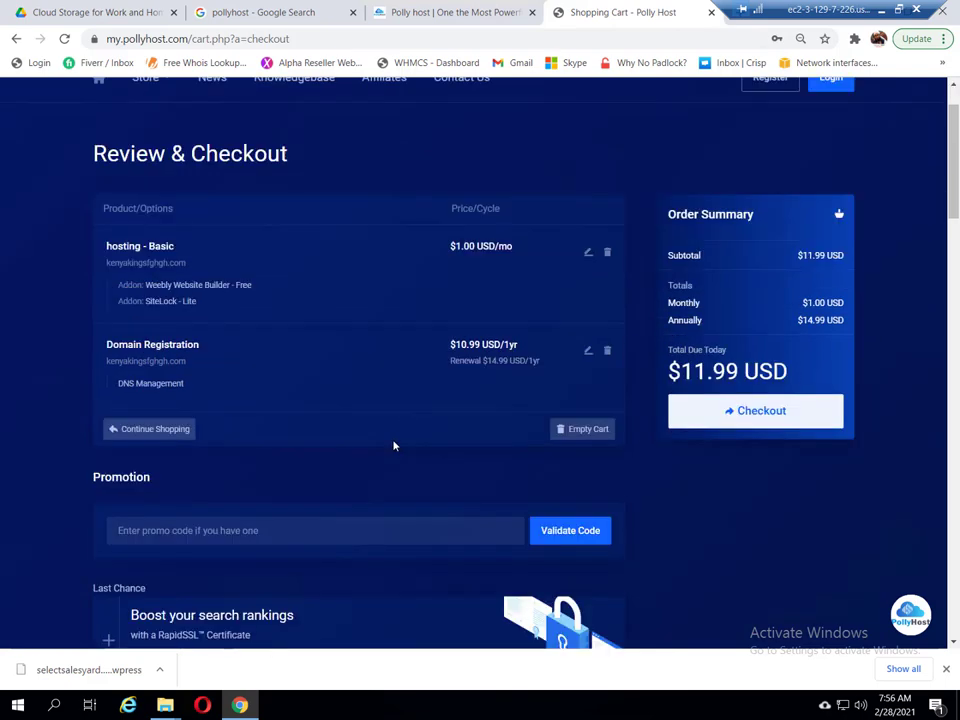
scroll(394, 447, down, 1)
scroll(394, 447, down, 1)
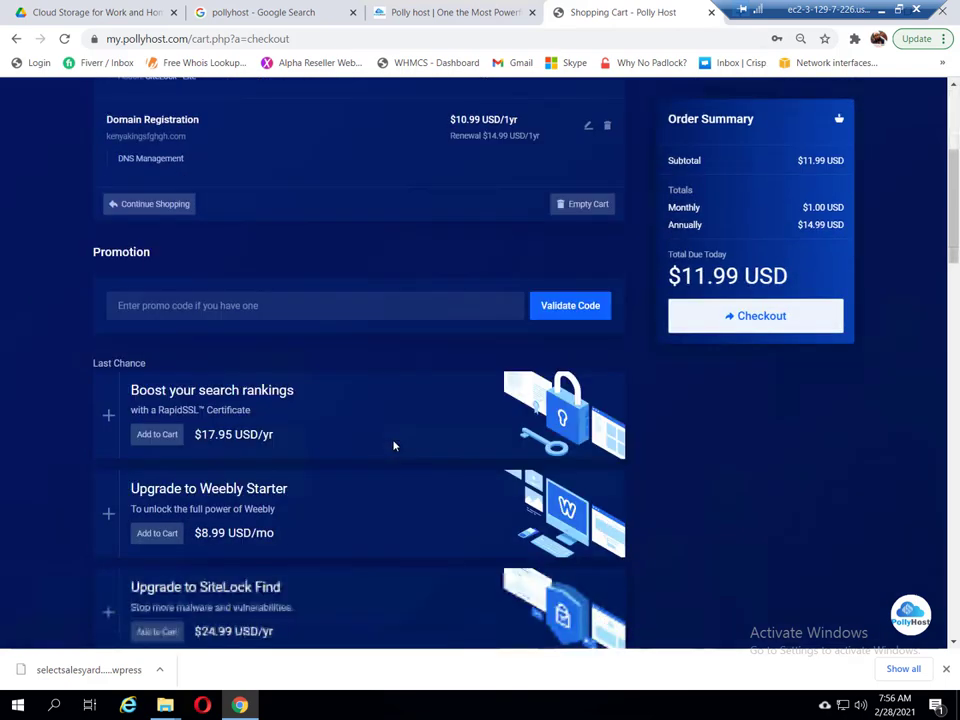
scroll(812, 506, down, 3)
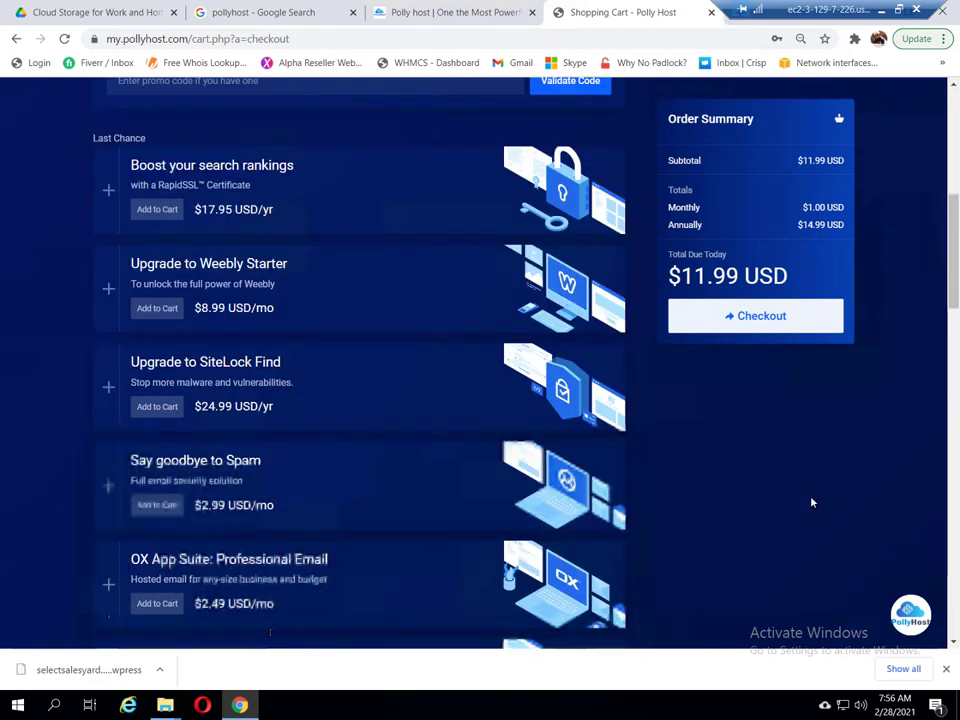
scroll(812, 502, down, 5)
scroll(811, 502, down, 10)
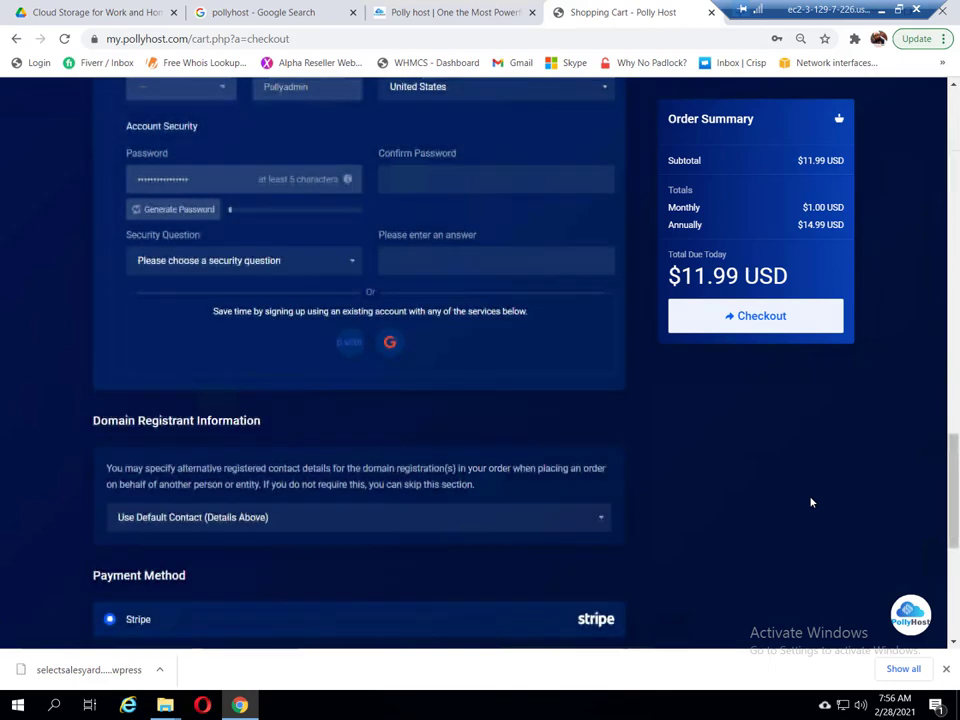
scroll(810, 501, down, 3)
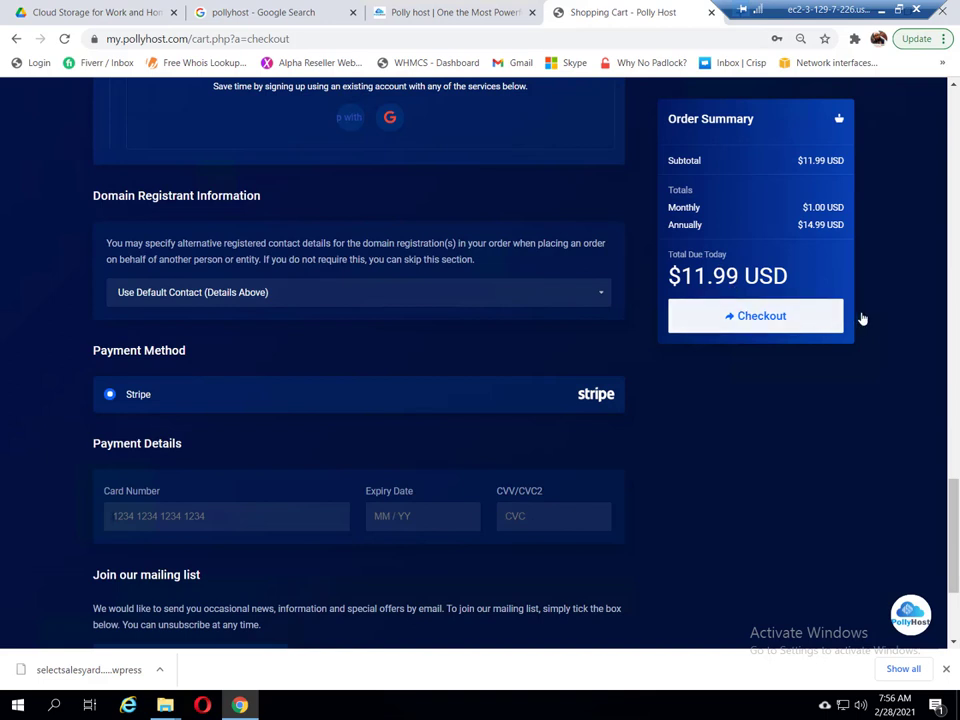
scroll(862, 318, up, 2)
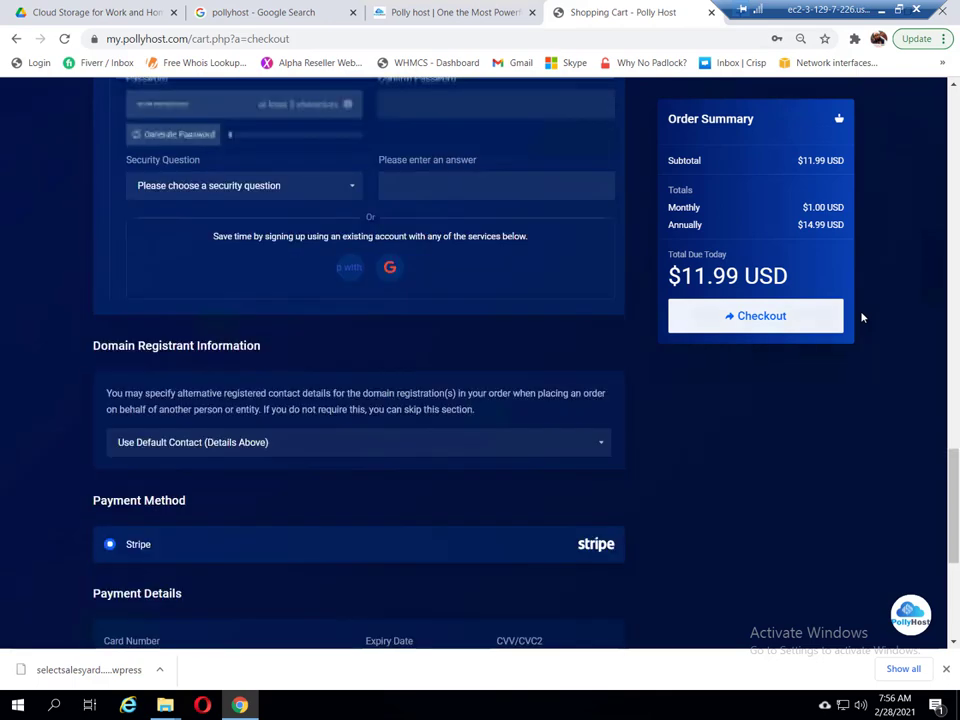
scroll(862, 318, up, 3)
scroll(862, 318, up, 5)
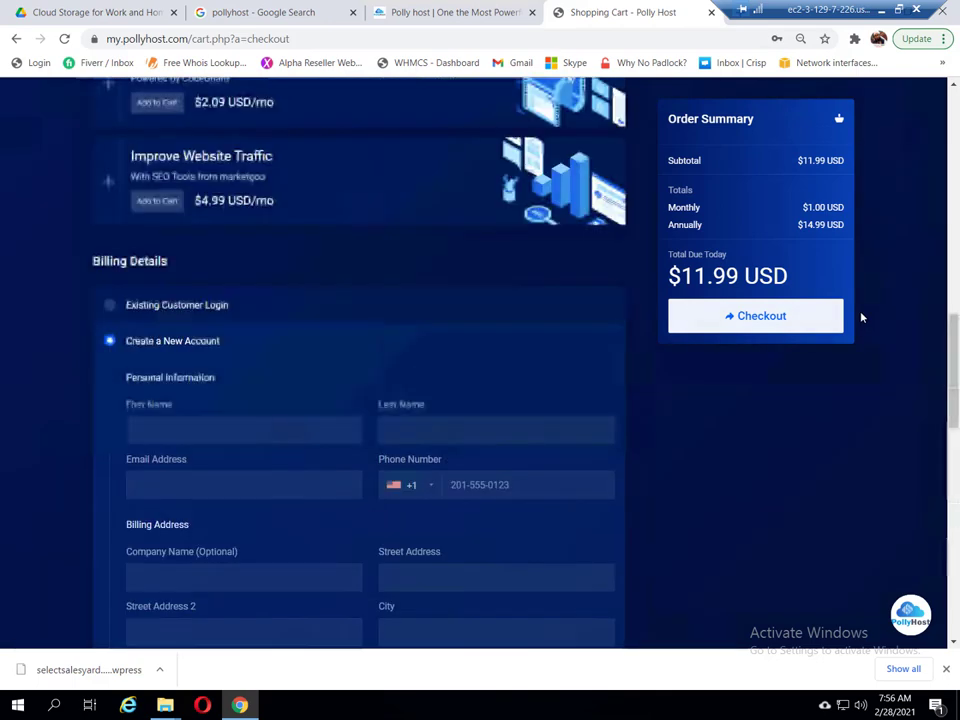
scroll(860, 318, up, 10)
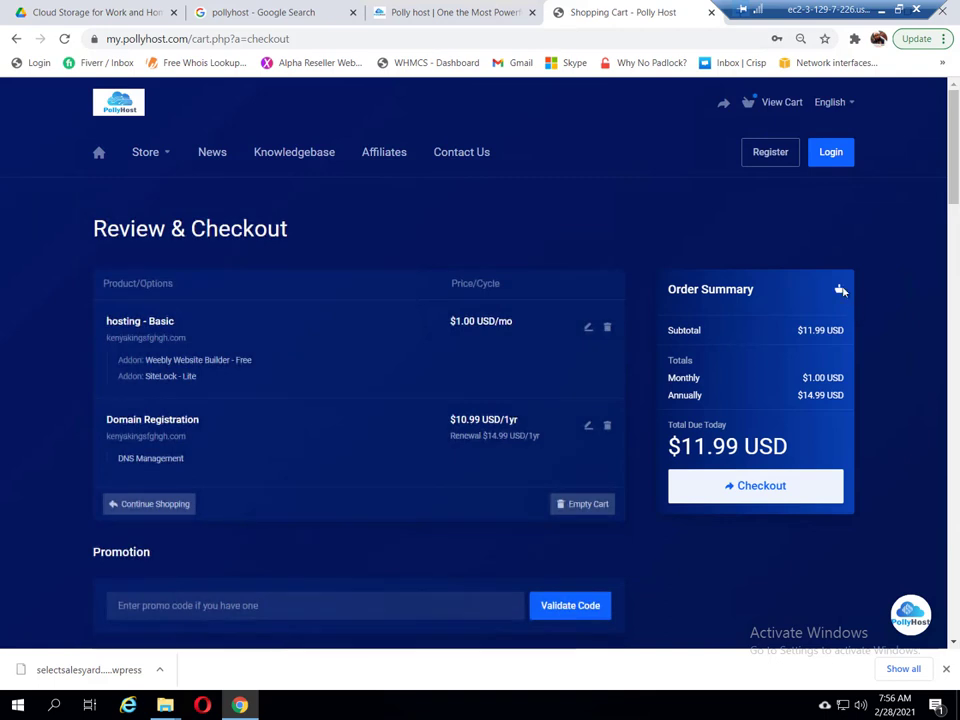
Step: Sign in to the PollyHost client area with a saved account, keeping the sign-in remembered
click(827, 156)
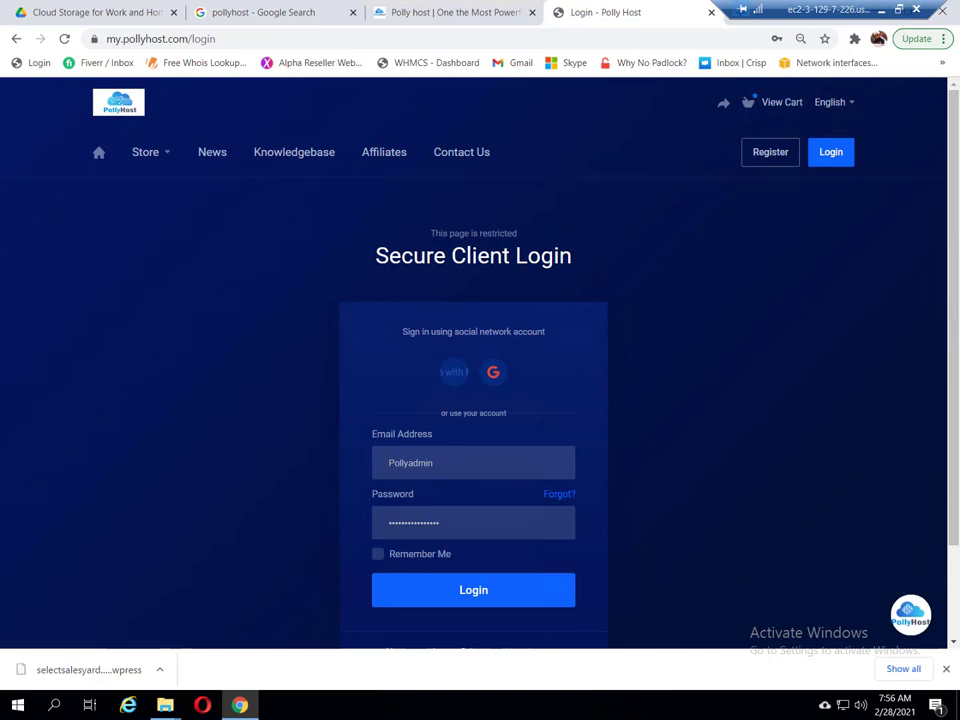
click(379, 555)
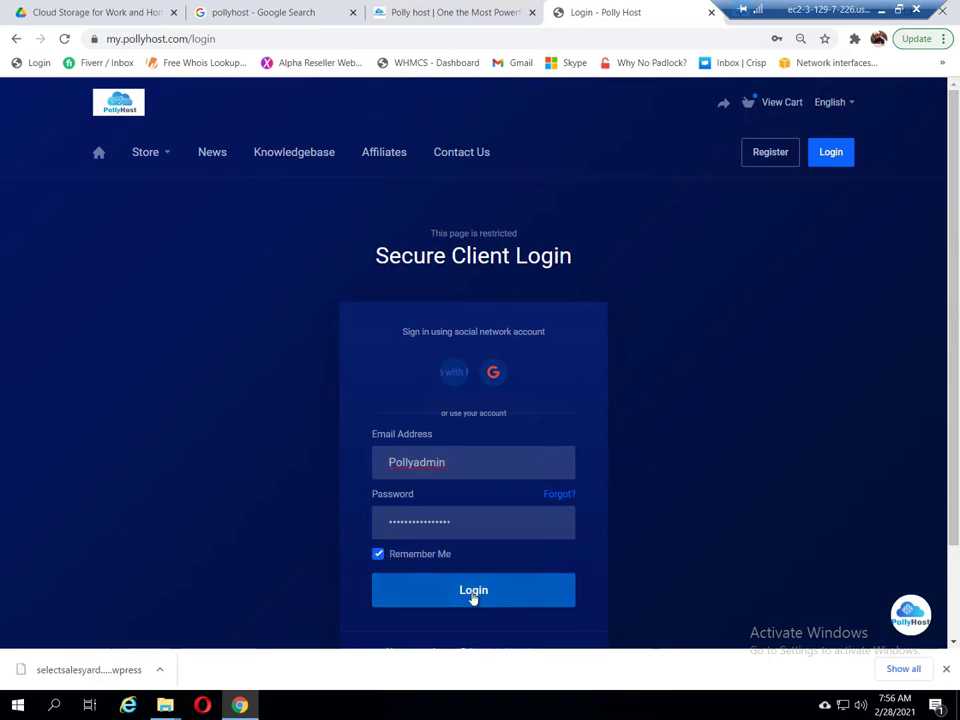
click(472, 463)
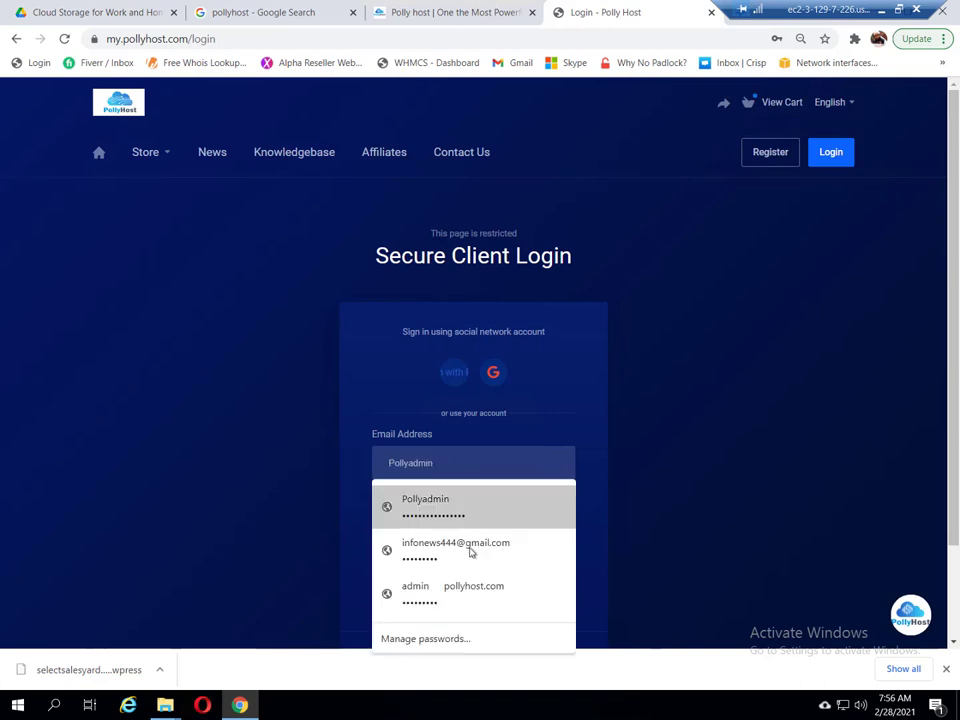
click(471, 551)
click(473, 590)
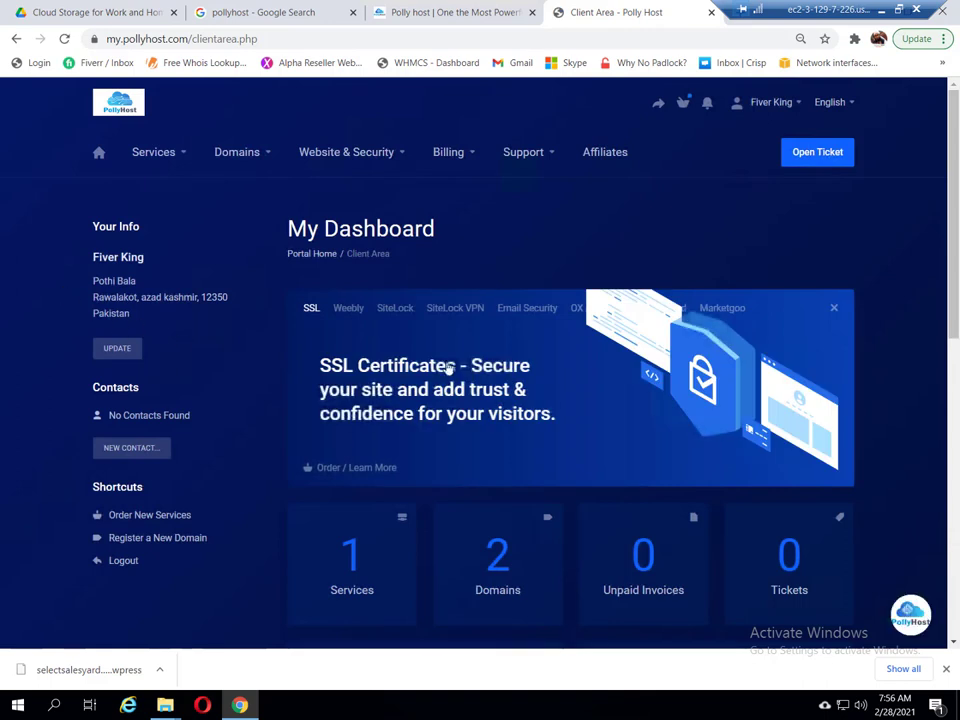
Step: From Services, open the hosting - Professional product and log in to its cPanel
click(351, 550)
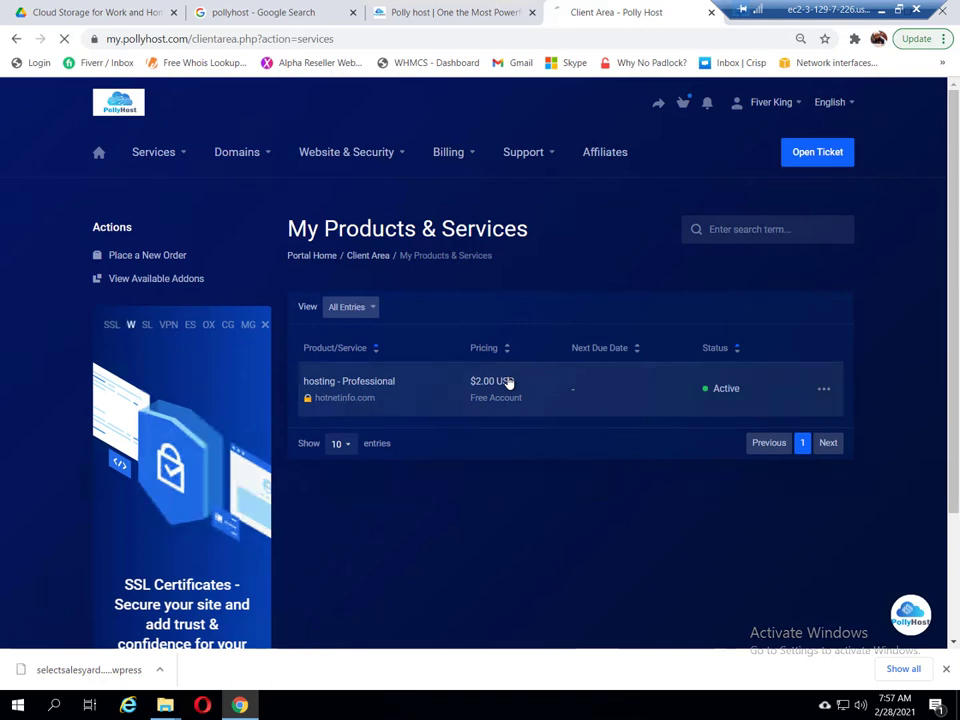
click(508, 383)
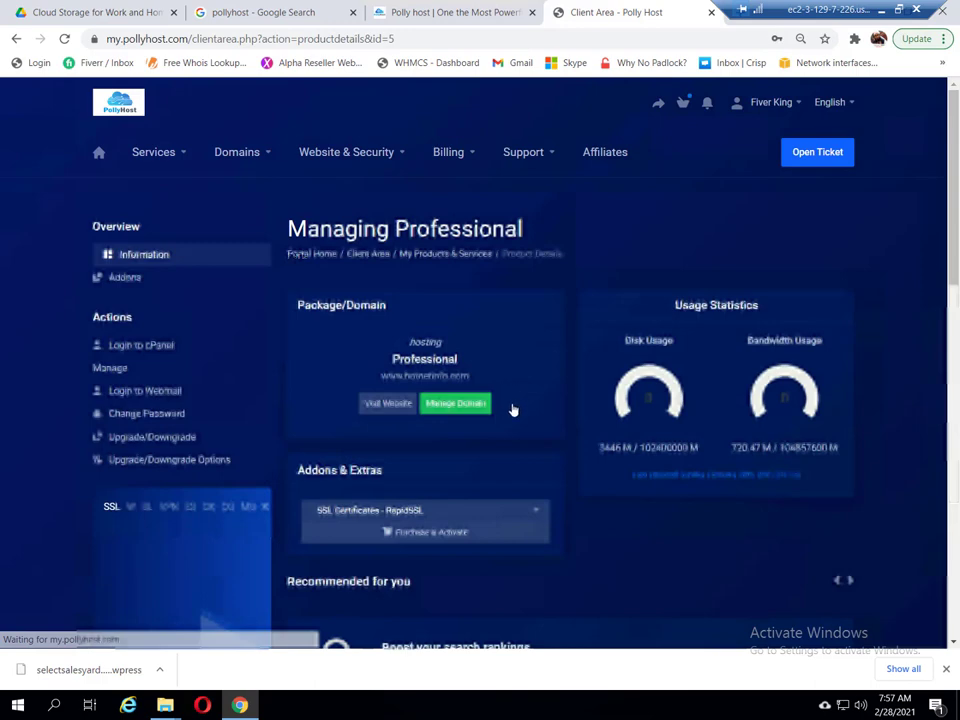
click(125, 347)
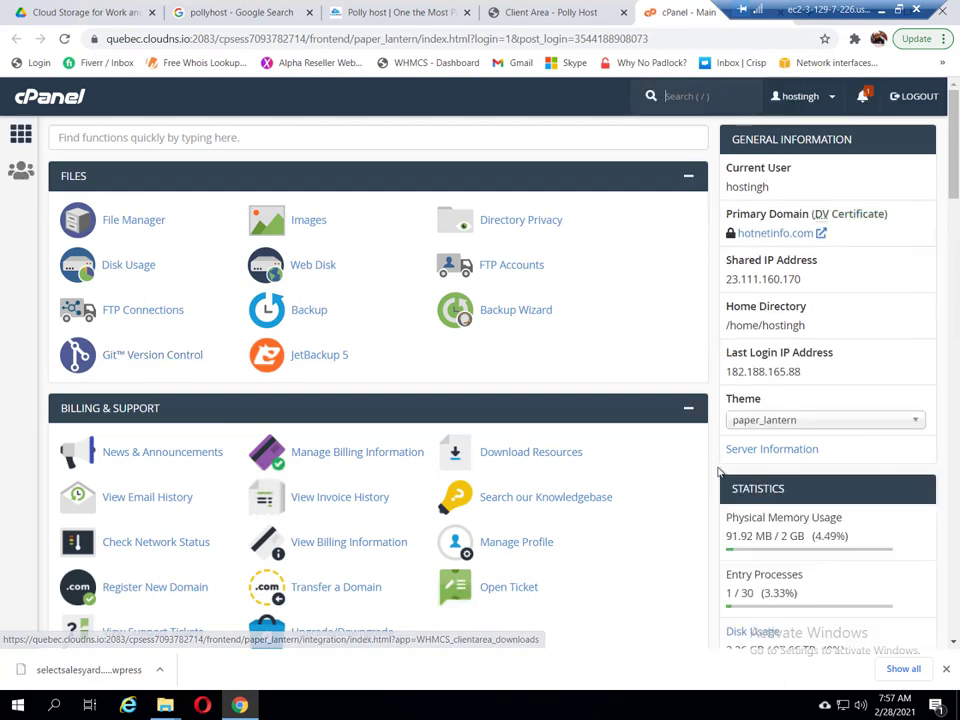
Step: Go down to cPanel's Software section and open WordPress Manager by Softaculous
scroll(718, 468, down, 1)
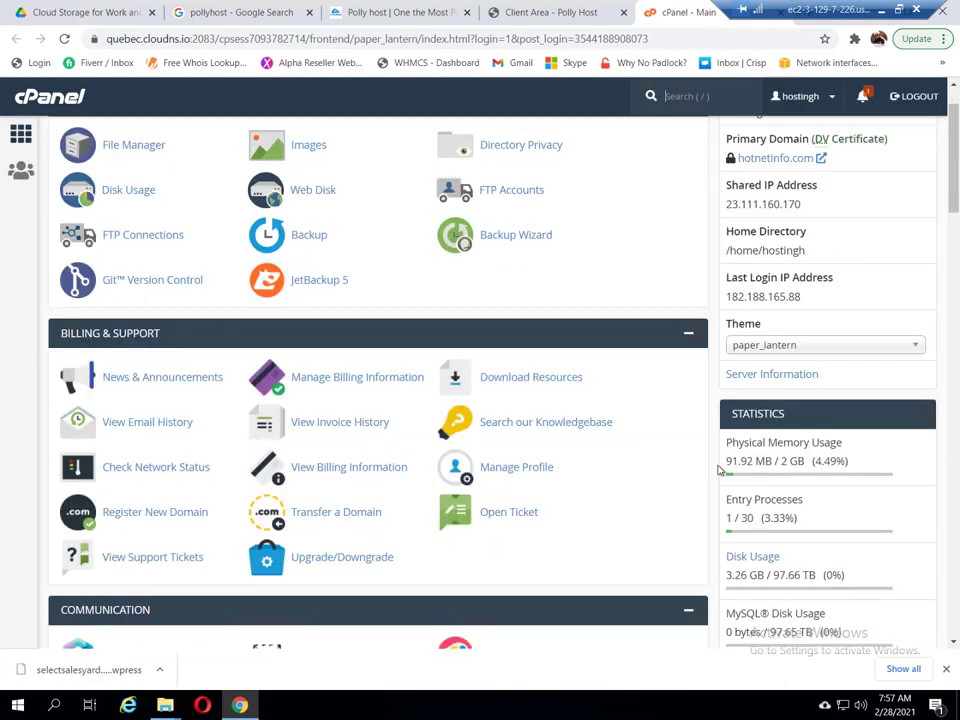
scroll(718, 468, down, 2)
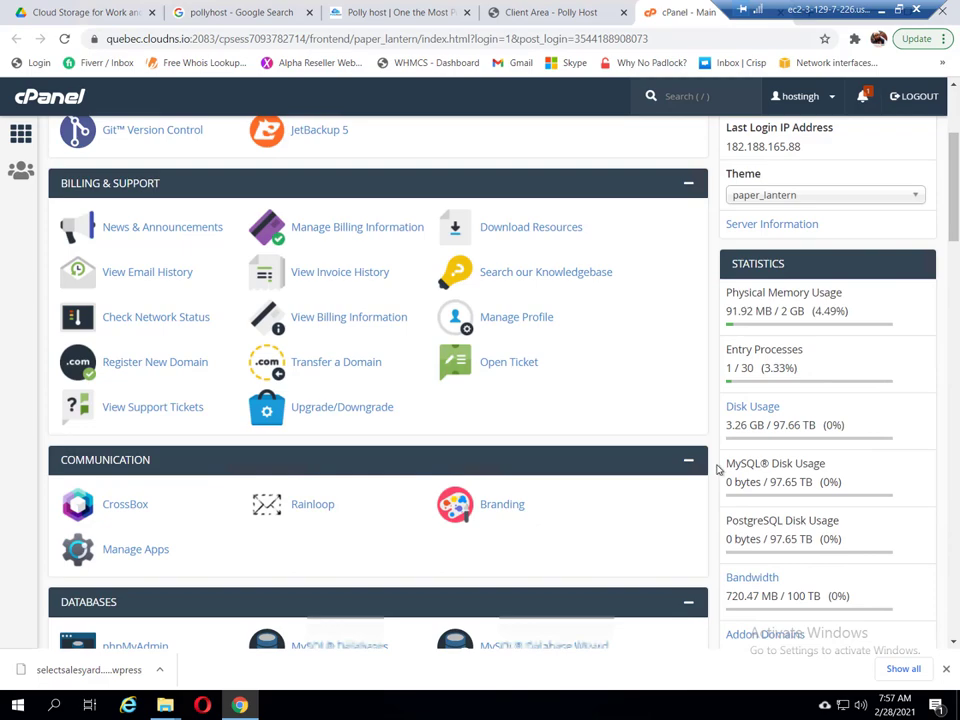
scroll(715, 468, down, 4)
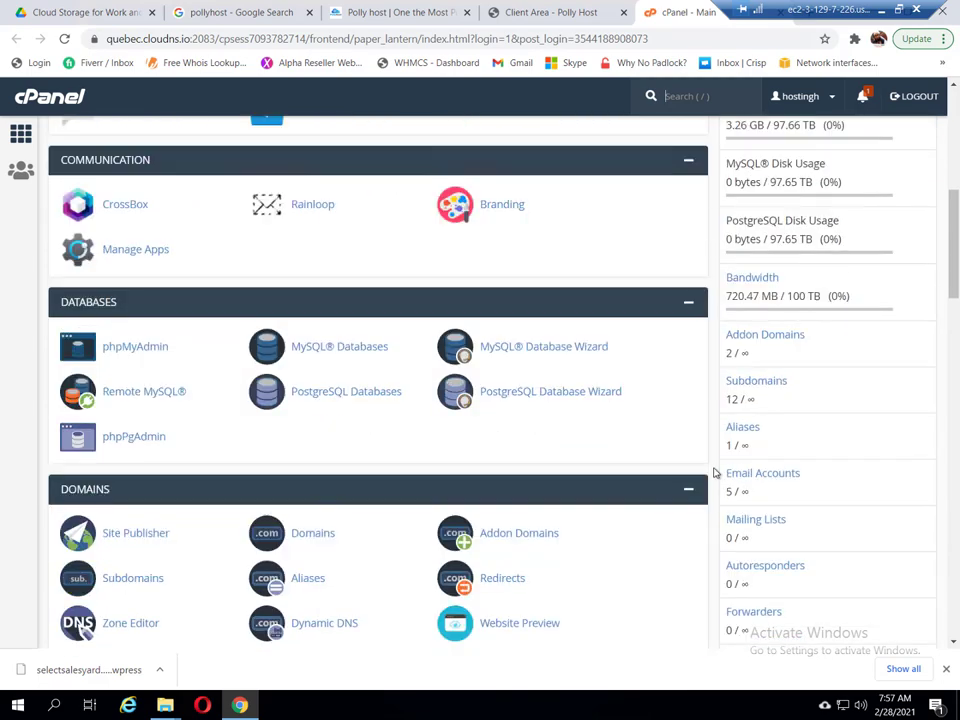
scroll(715, 473, down, 1)
scroll(715, 472, down, 1)
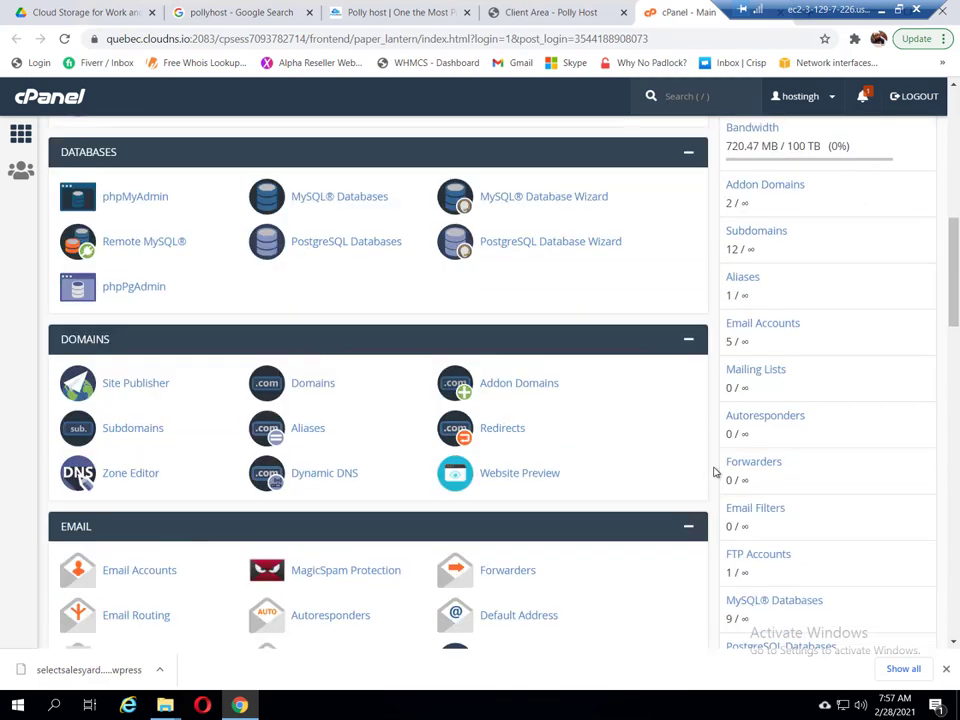
scroll(715, 472, down, 3)
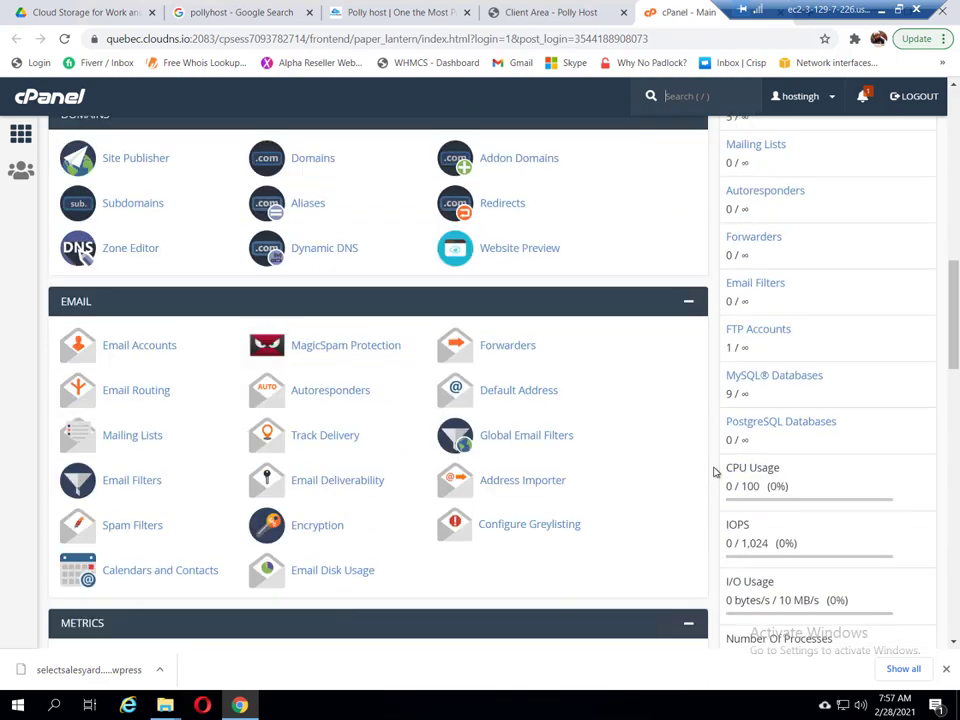
scroll(715, 472, down, 3)
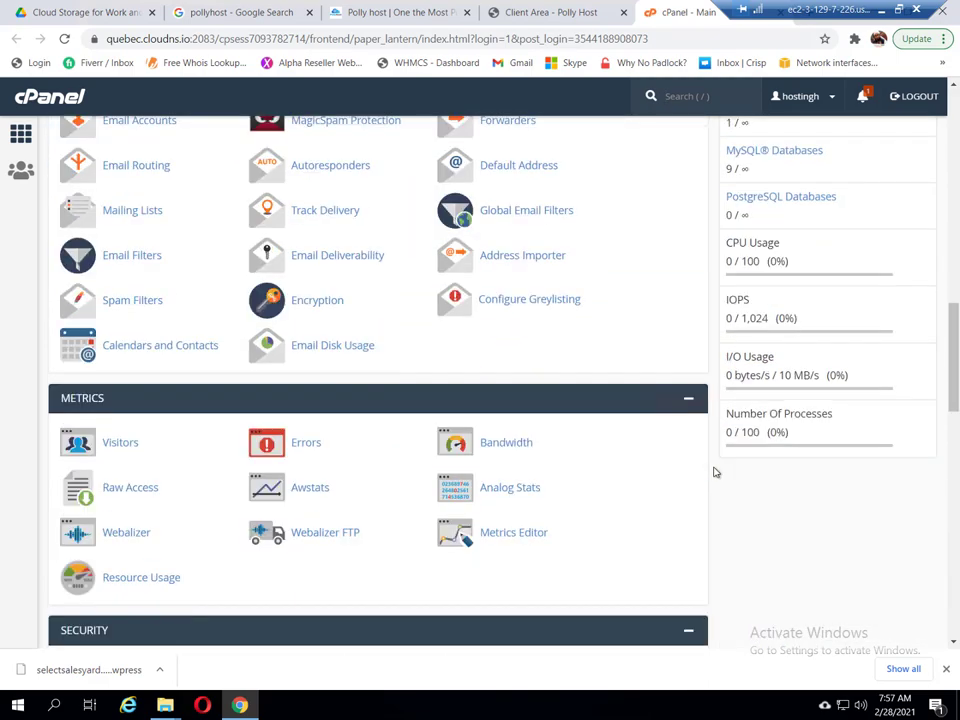
scroll(715, 472, down, 1)
scroll(715, 472, down, 1)
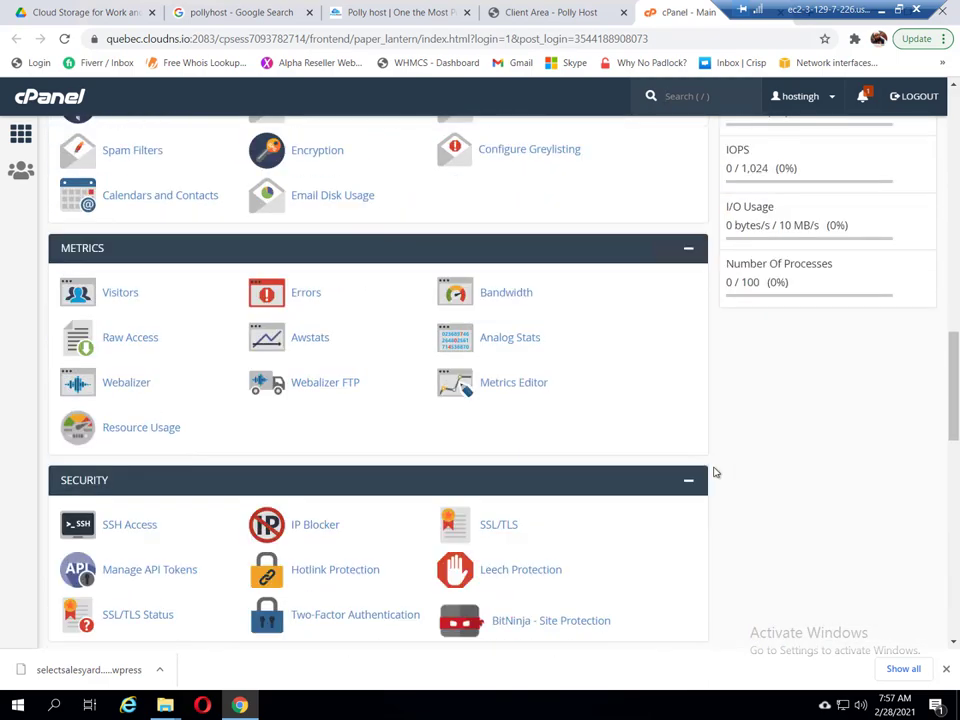
scroll(715, 472, down, 2)
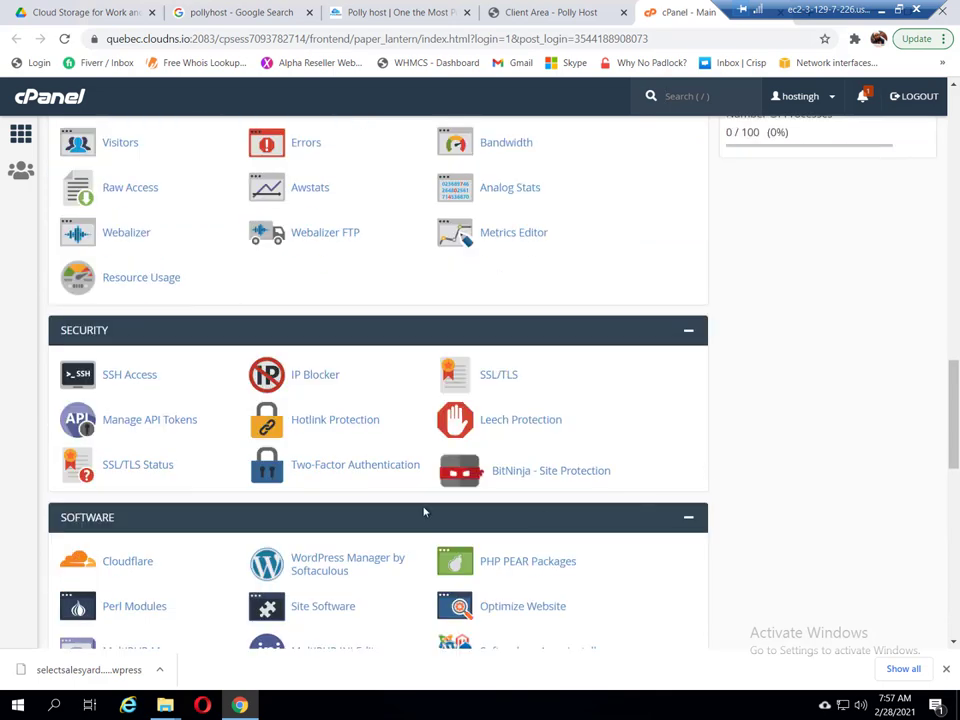
click(333, 568)
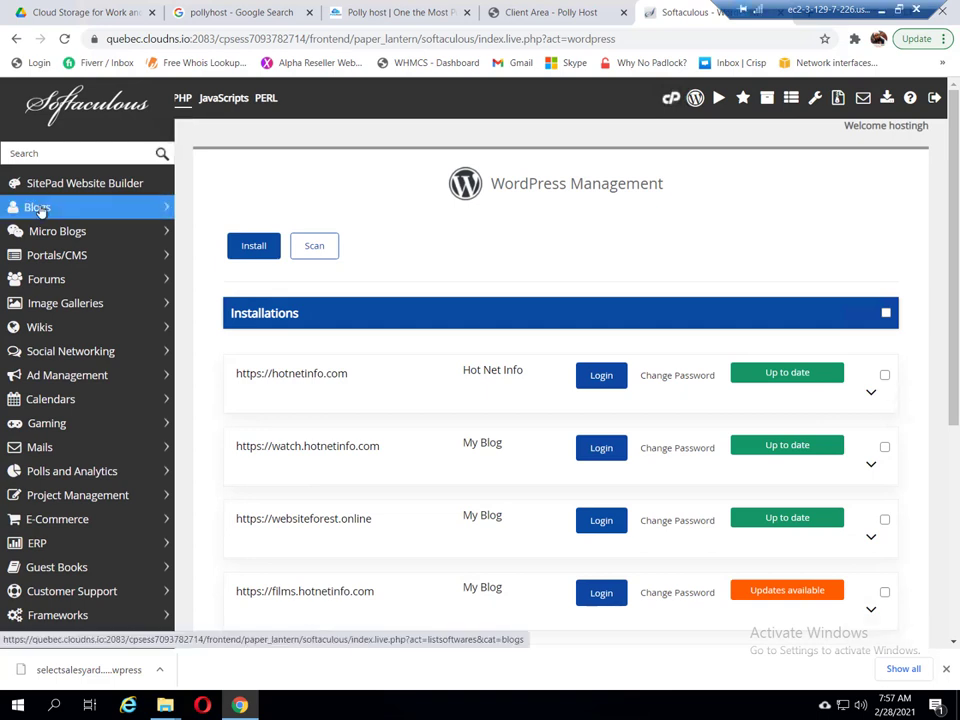
Step: Start a new WordPress install on test.hotnetinfo.com with an empty In Directory field
click(38, 207)
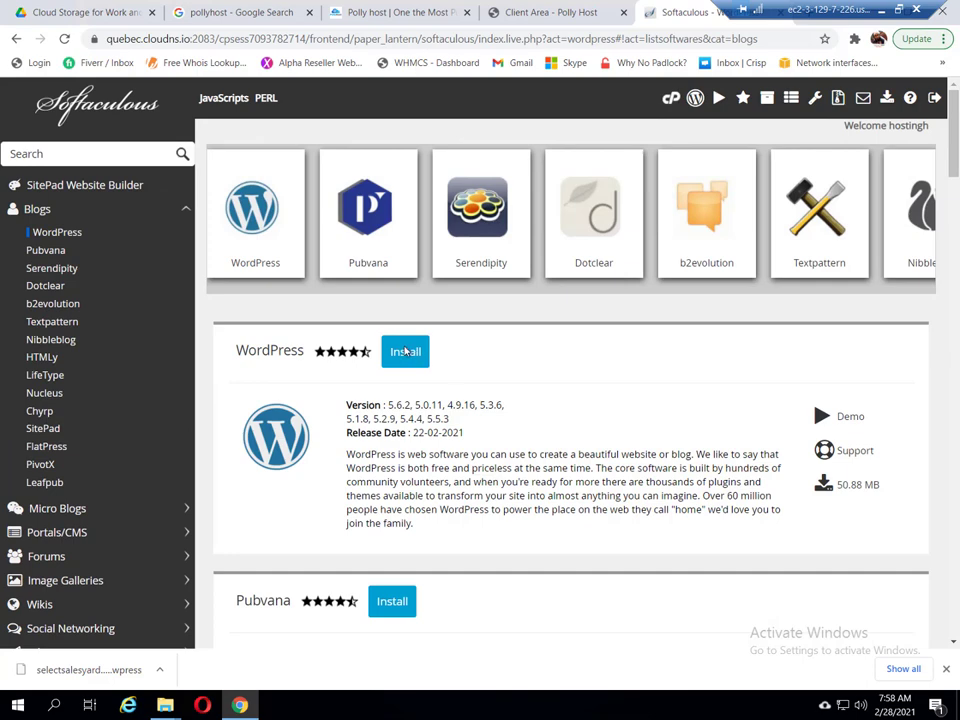
click(405, 351)
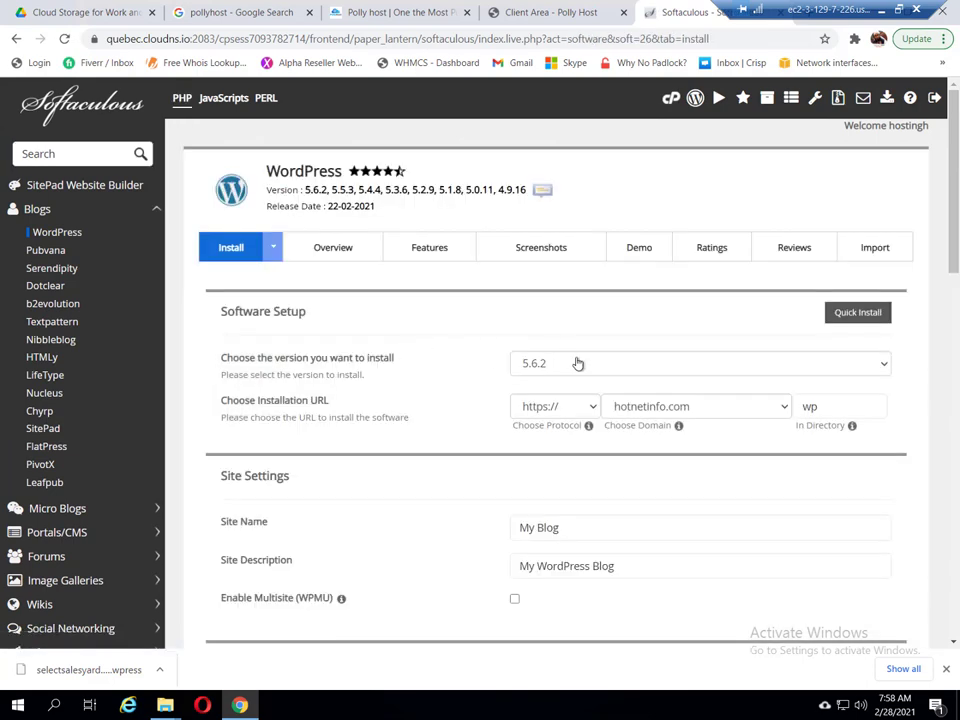
click(844, 409)
key(BackSpace)
click(735, 408)
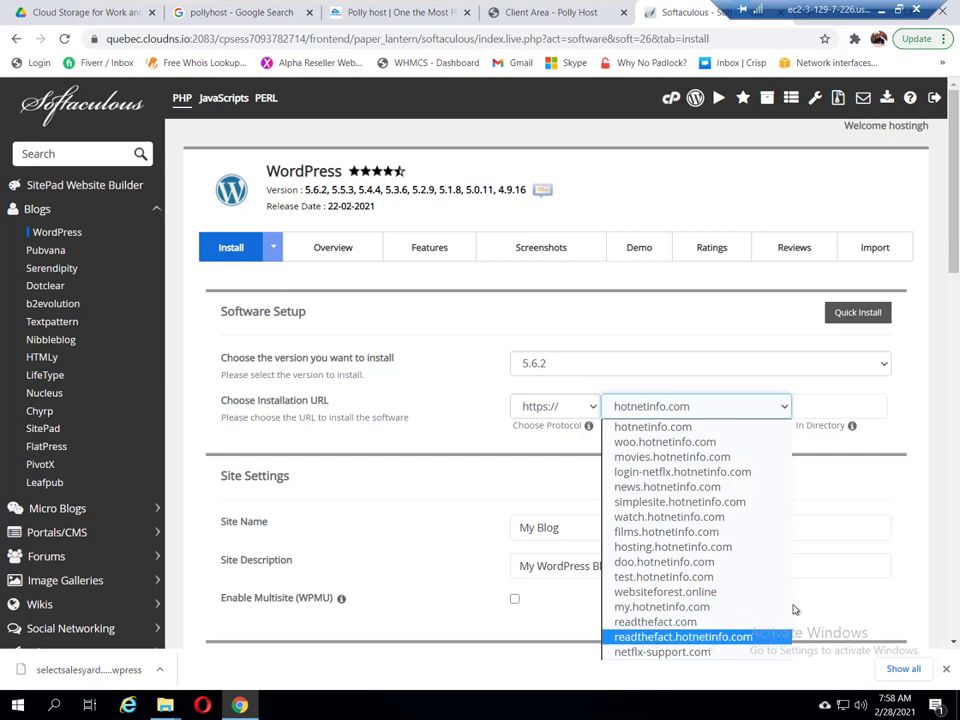
scroll(900, 605, down, 1)
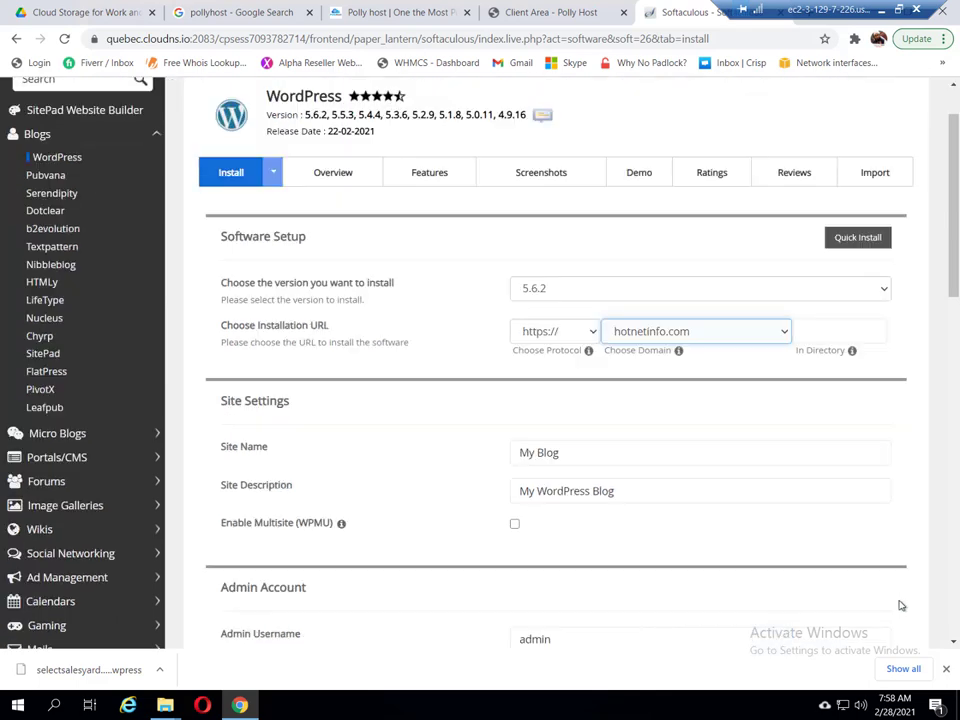
click(743, 342)
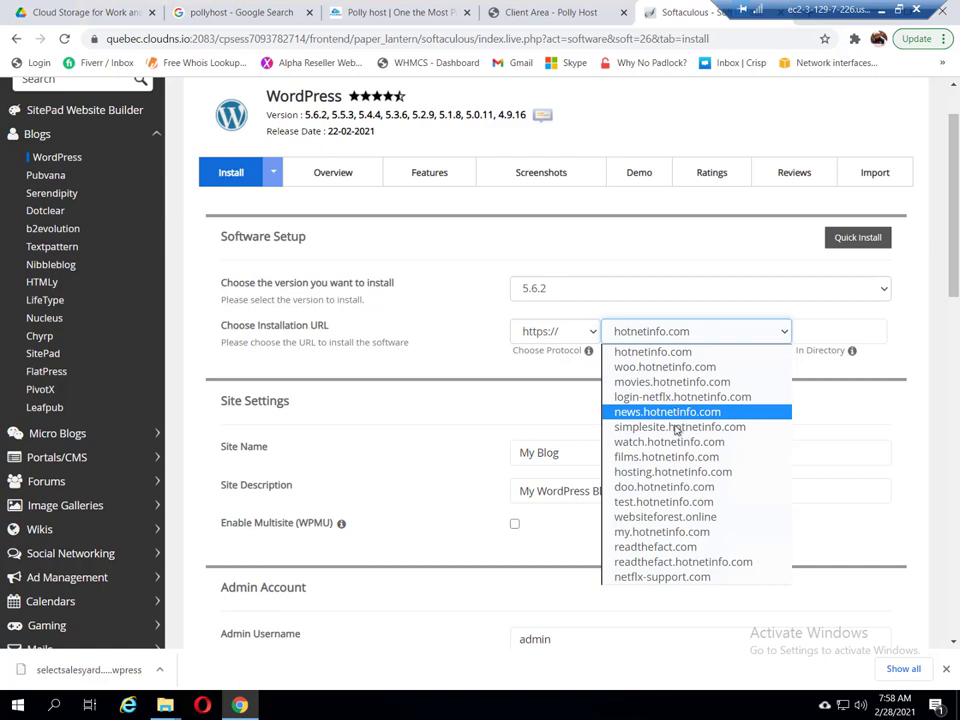
click(676, 503)
Step: Replace the default admin password with a stronger one and review the remaining install options
scroll(677, 494, down, 3)
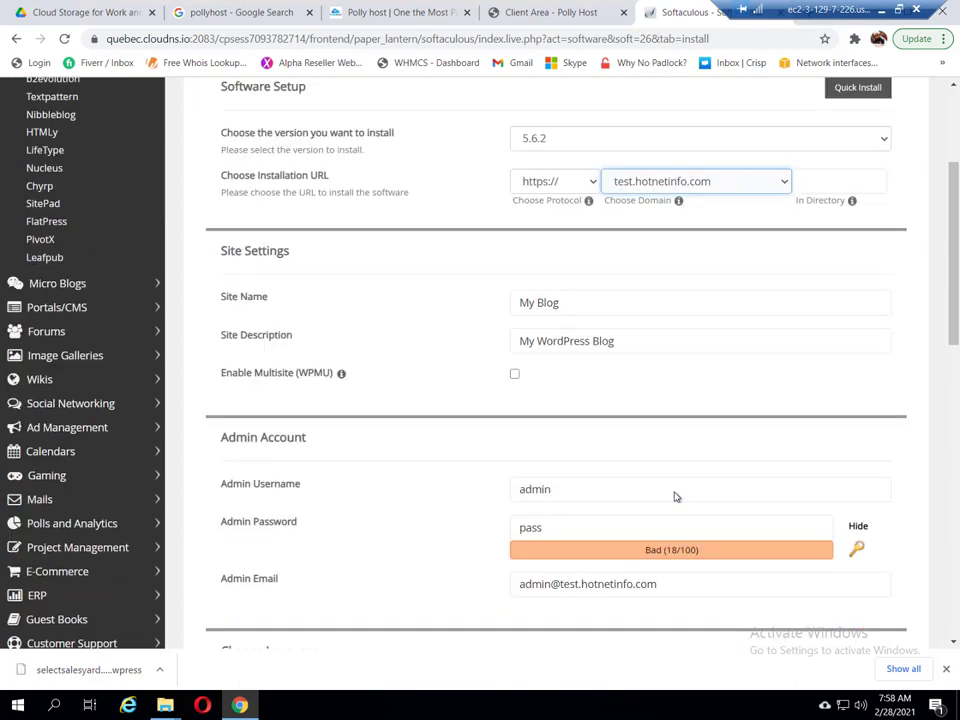
key(ctrl+a)
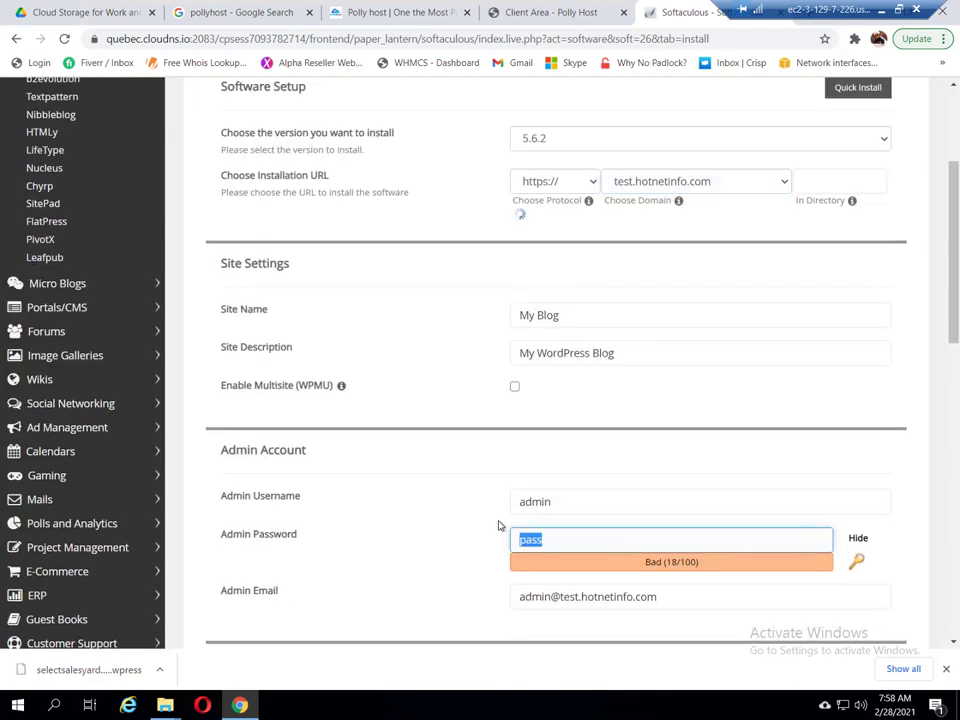
text(admin123)
scroll(512, 510, down, 4)
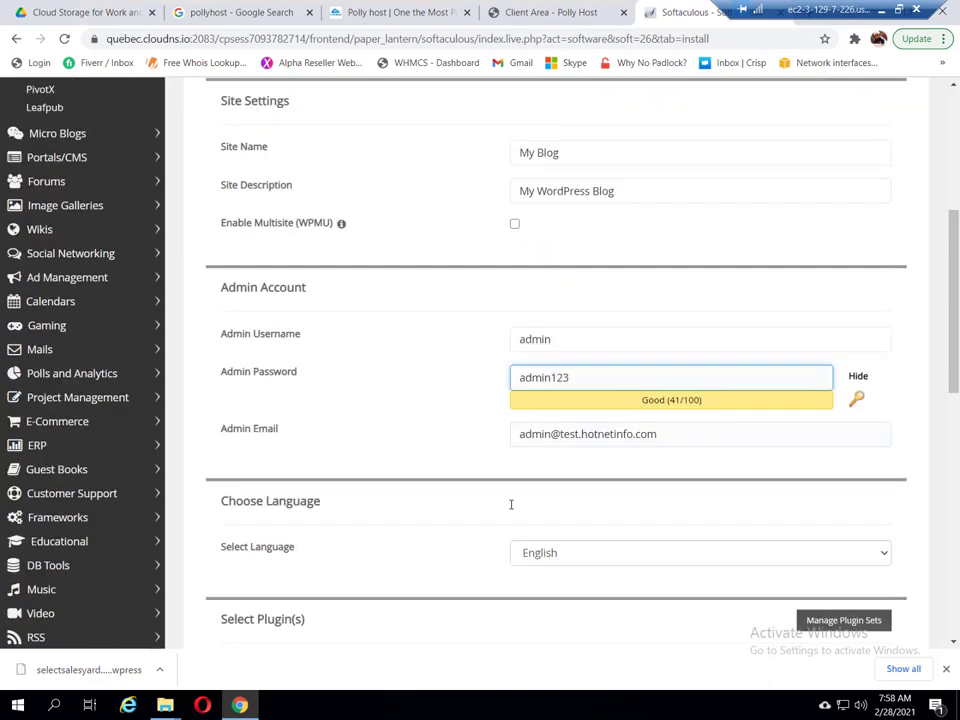
scroll(512, 510, down, 3)
scroll(512, 510, down, 1)
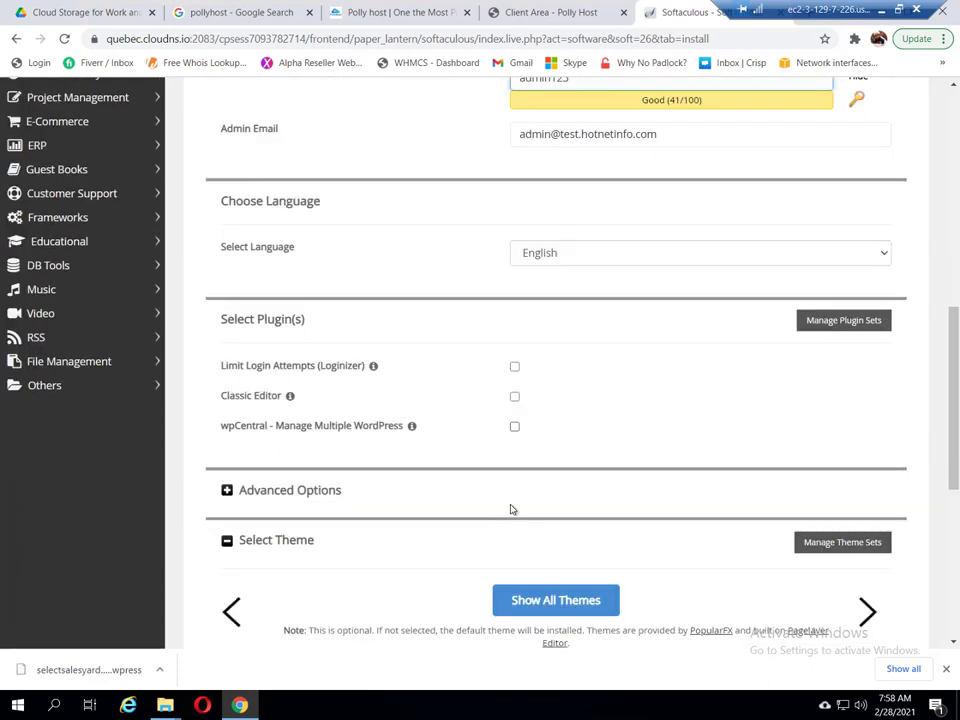
scroll(511, 509, down, 1)
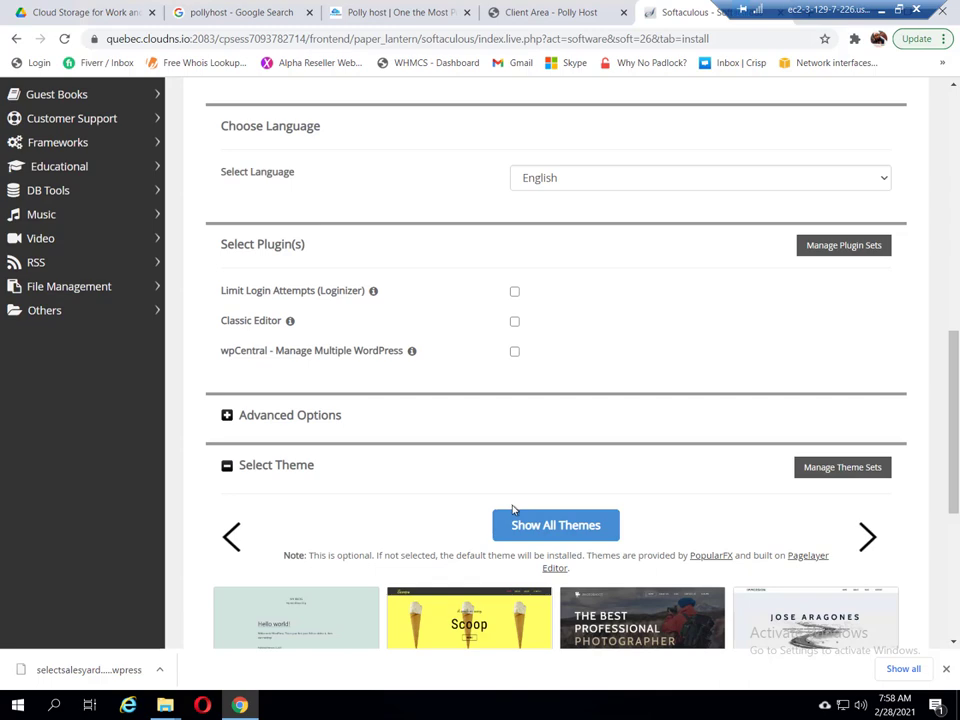
scroll(512, 508, down, 1)
scroll(677, 208, down, 1)
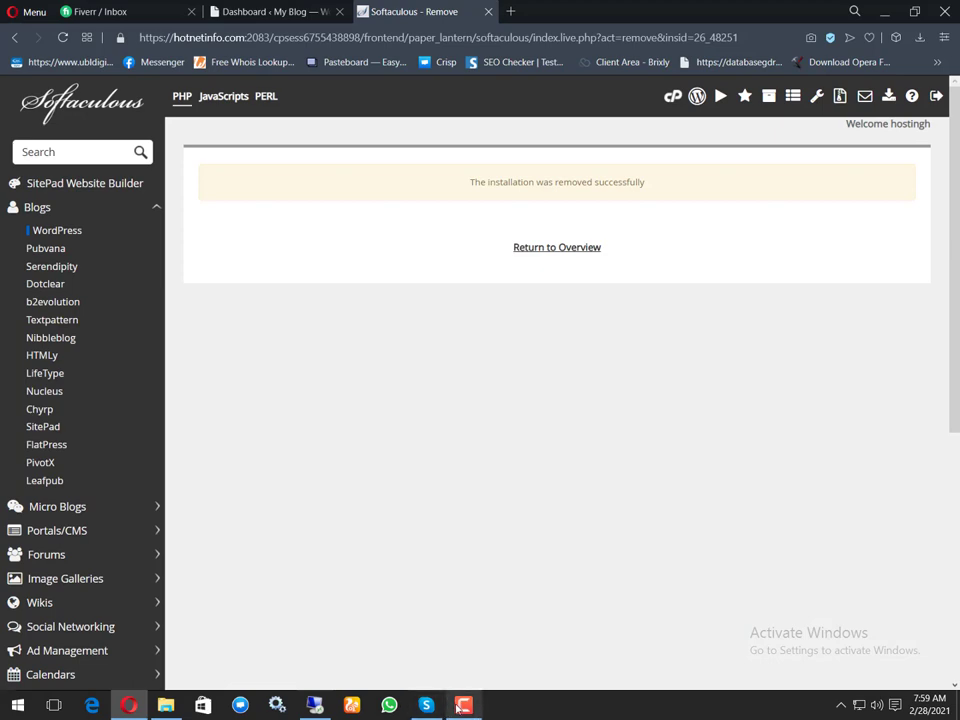
click(463, 705)
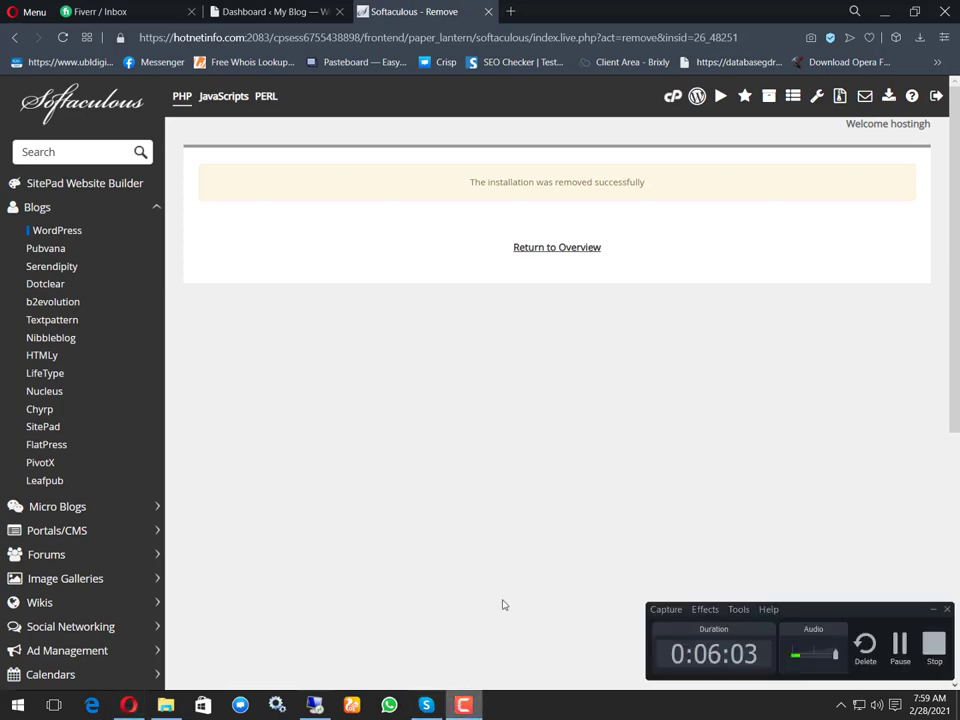
click(933, 645)
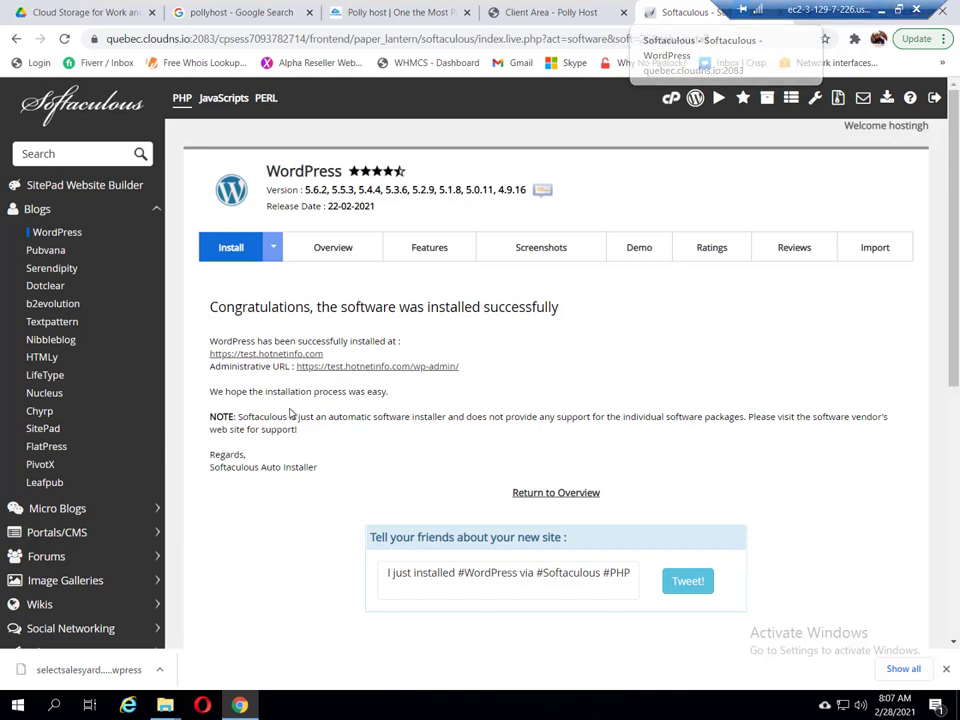
click(334, 368)
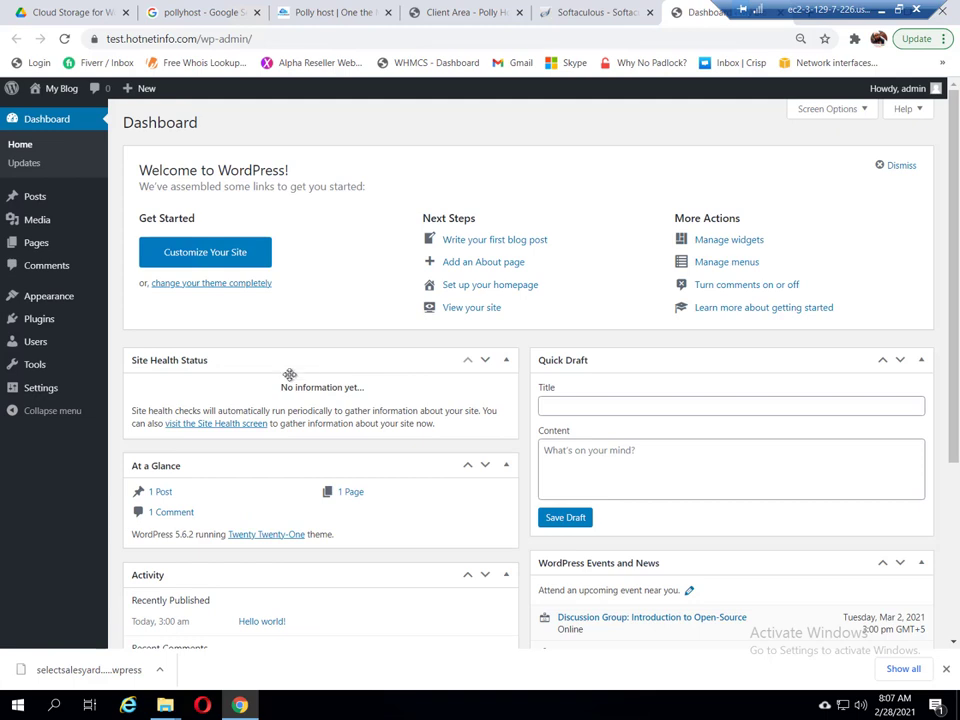
Step: Get to wp-admin's Add Themes page and bring up the Upload Theme form
click(62, 302)
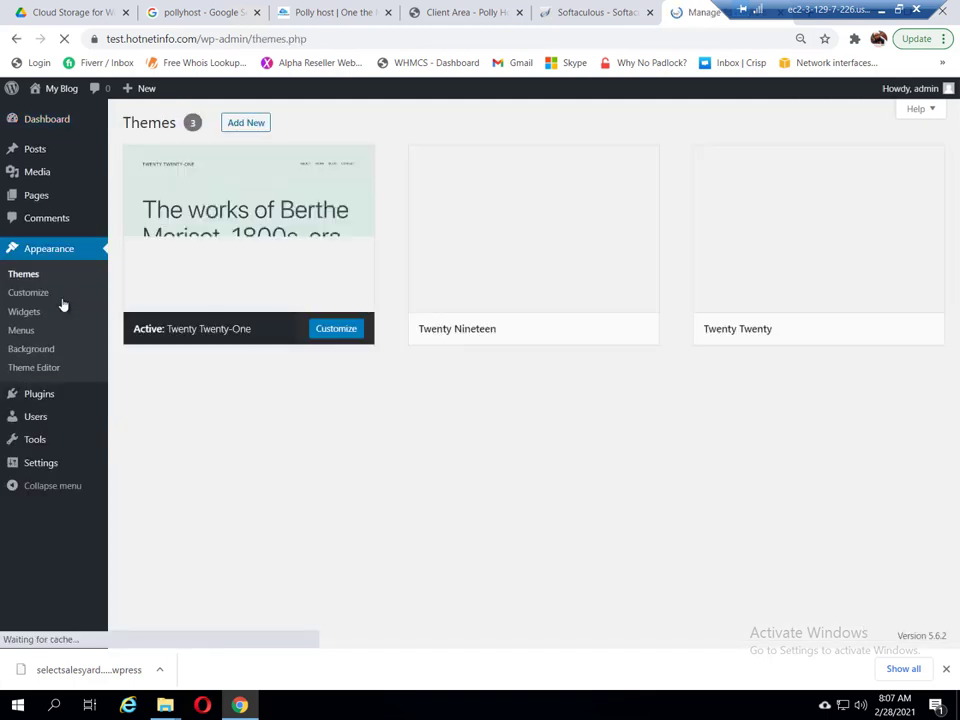
click(234, 124)
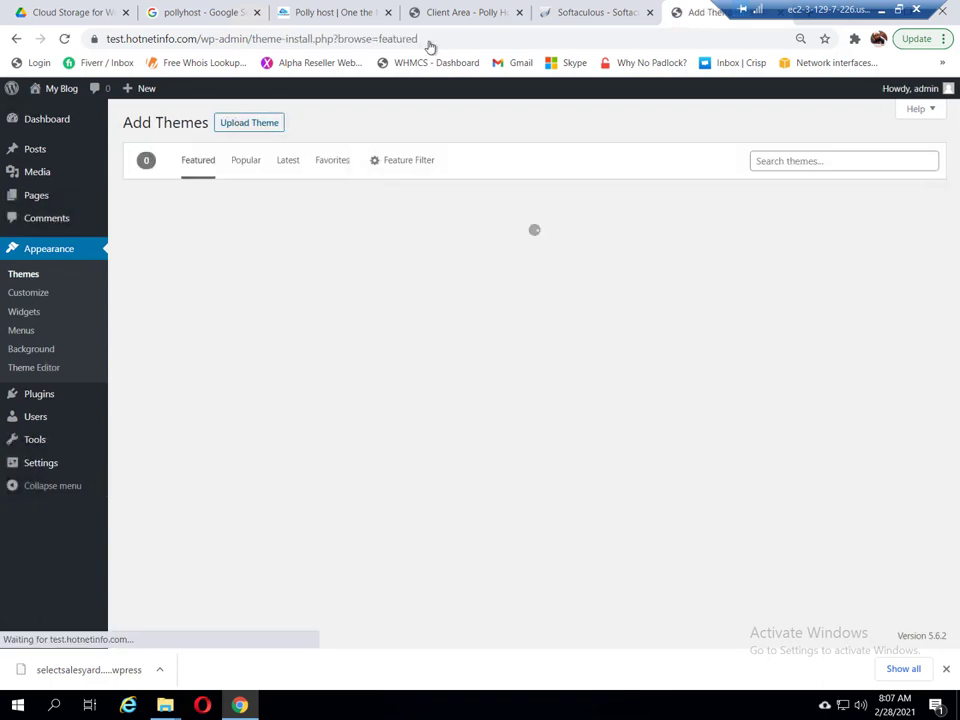
click(313, 13)
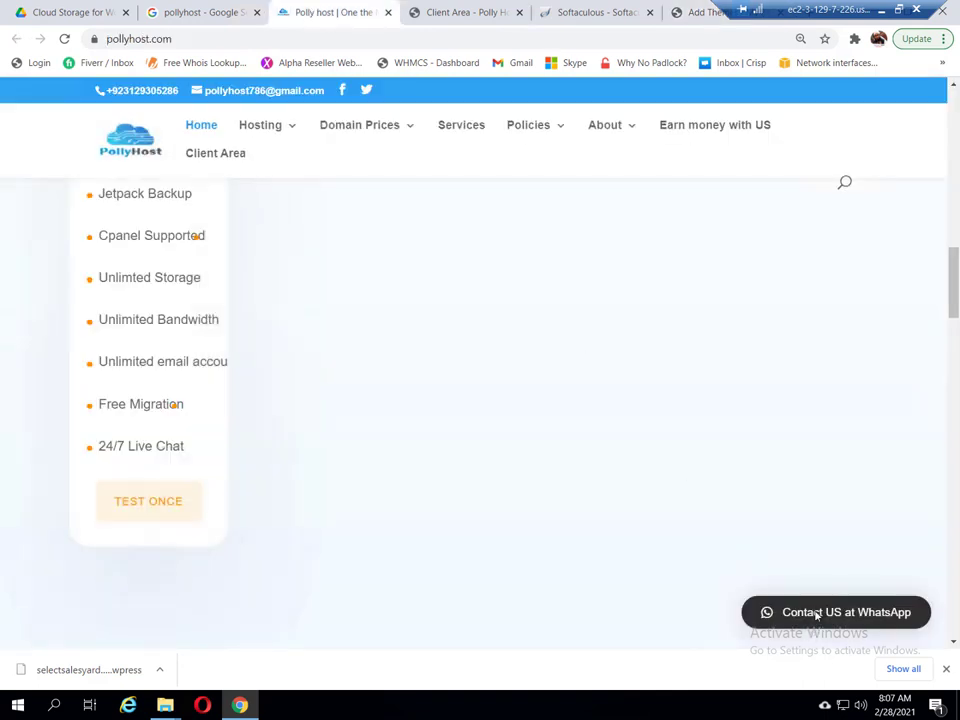
click(592, 13)
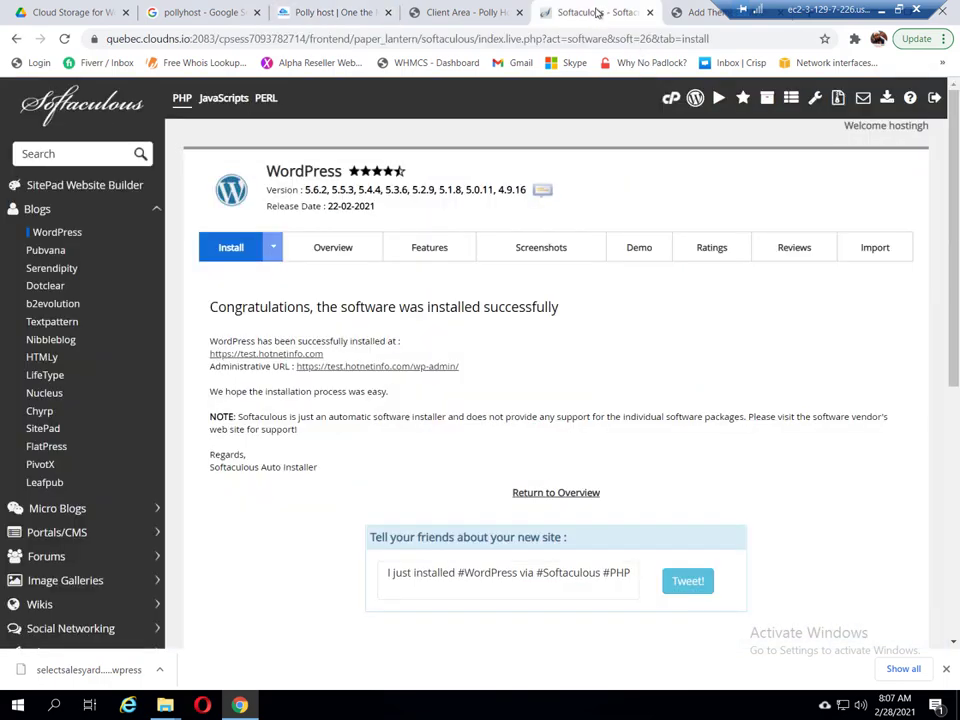
click(705, 13)
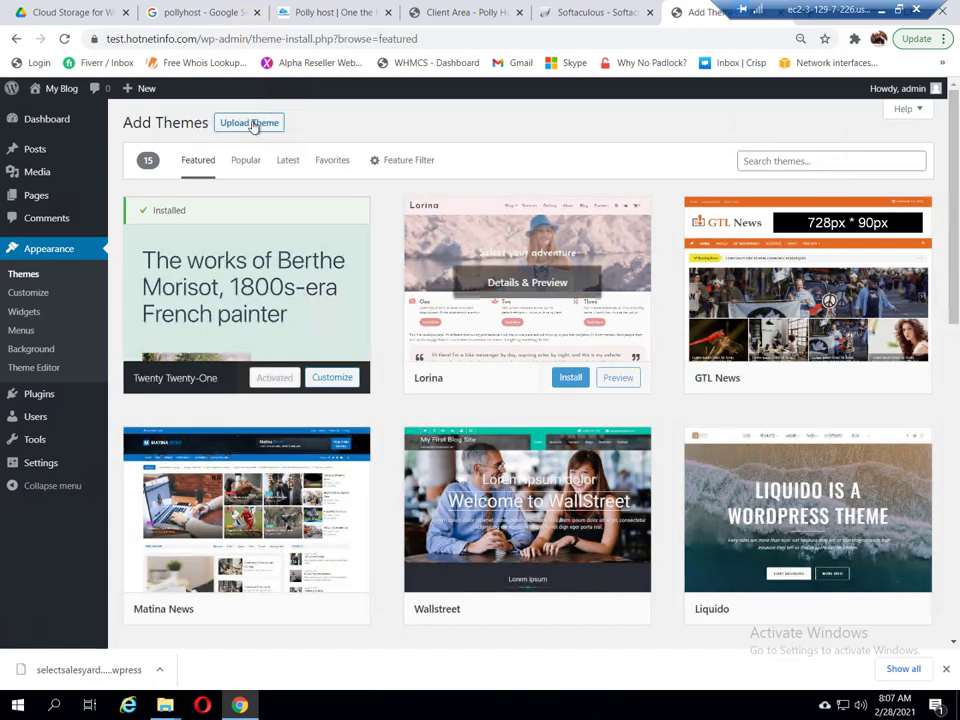
click(250, 123)
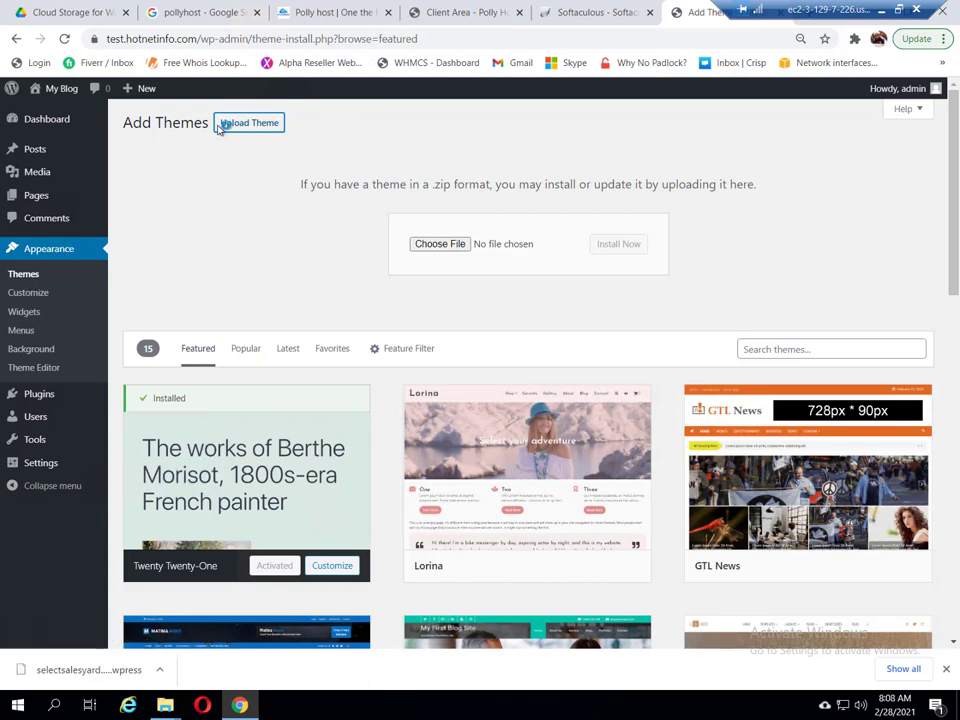
Step: Upload PsyPlay.zip from the Themes folder, install it, and activate the PsyPlay theme
click(434, 245)
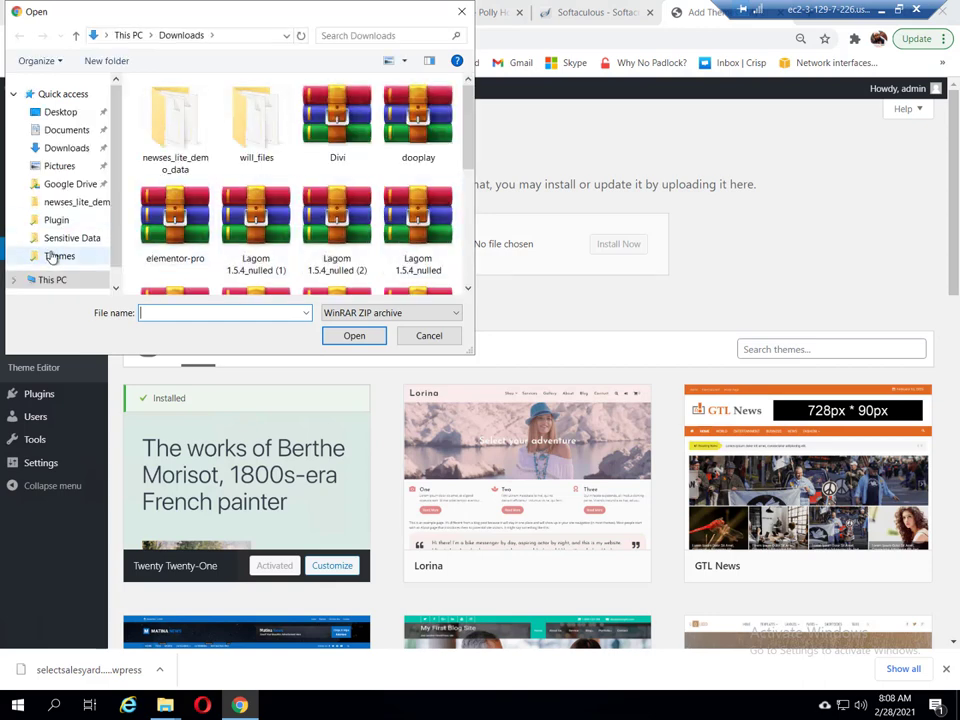
click(55, 257)
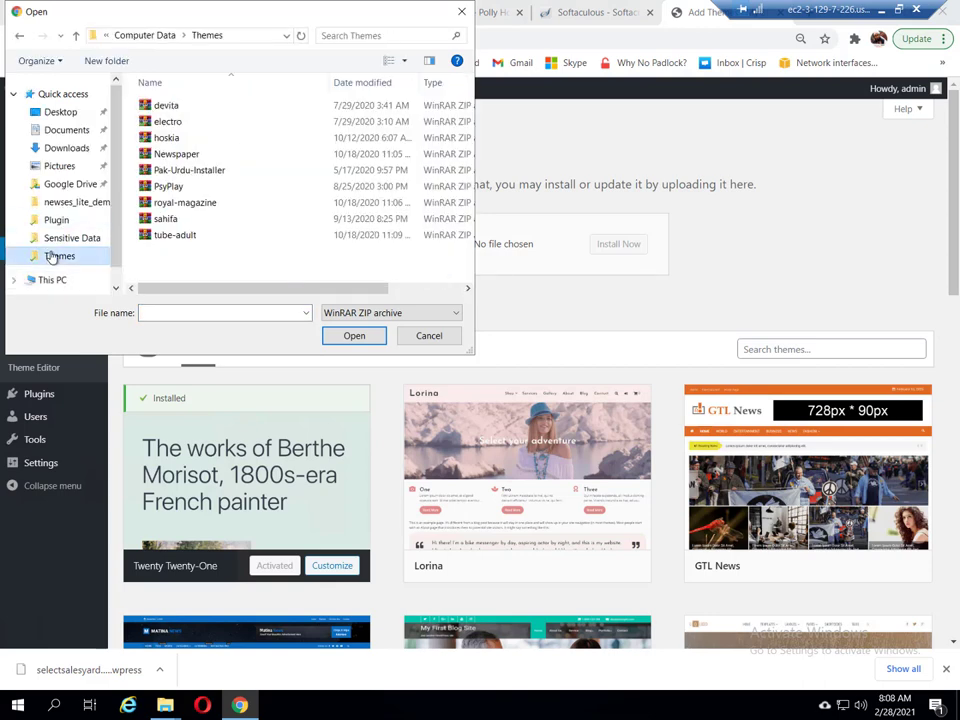
click(166, 187)
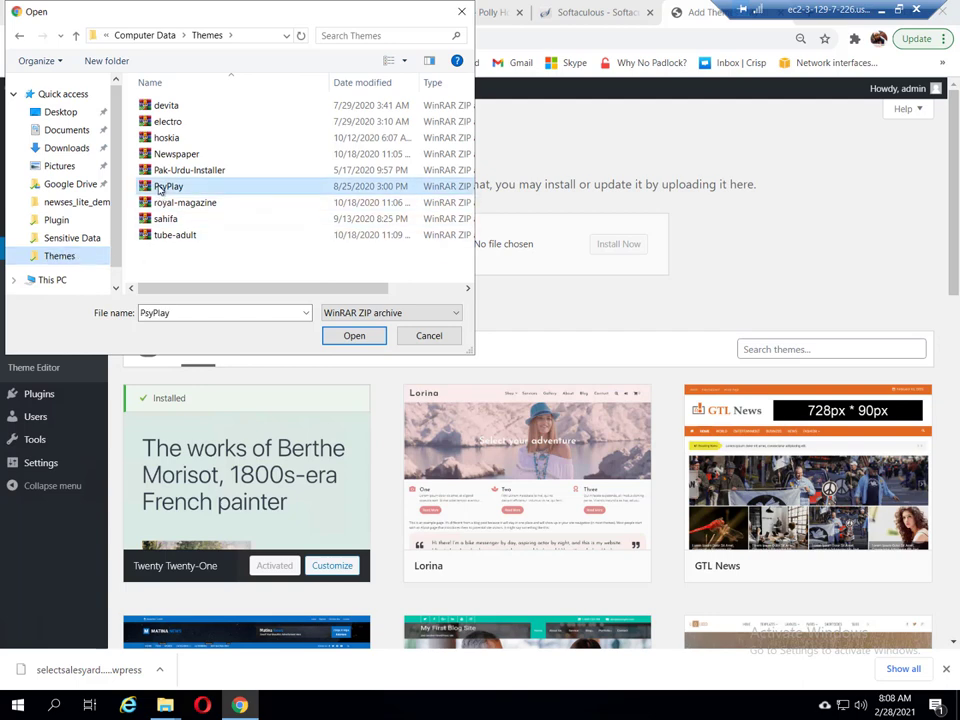
click(356, 336)
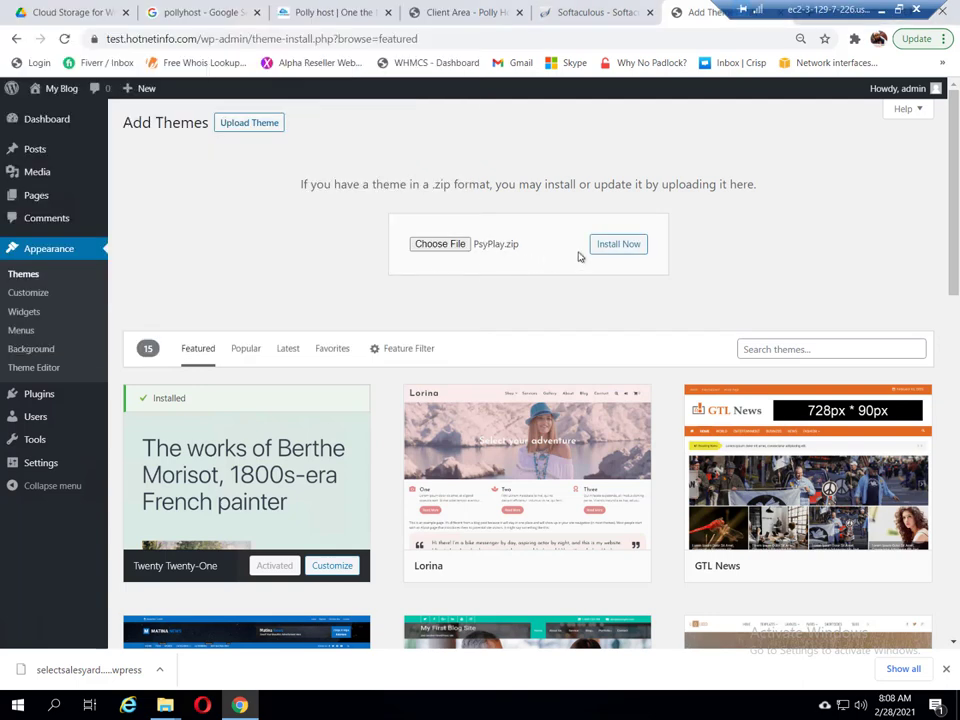
click(619, 244)
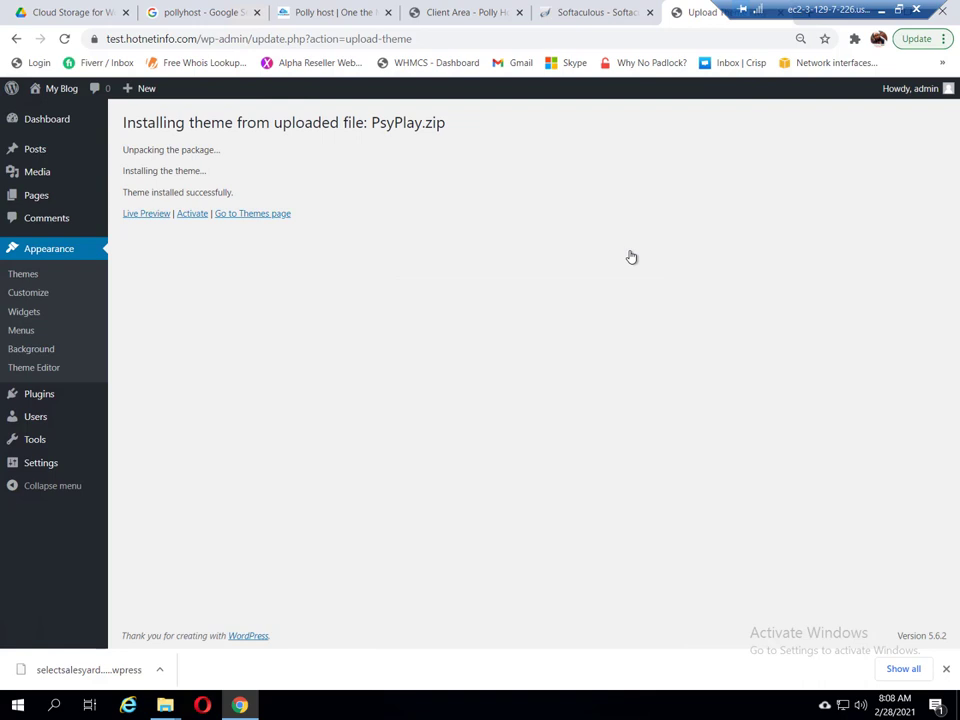
click(193, 214)
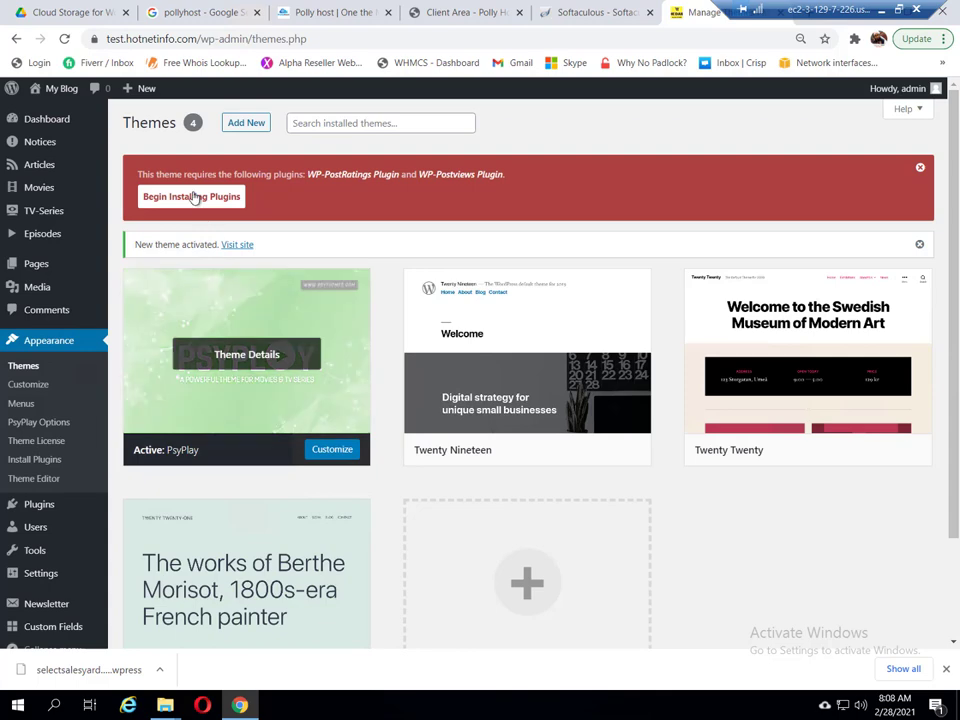
Step: Bulk-install the required WP-PostRatings and WP-Postviews plugins together
click(193, 197)
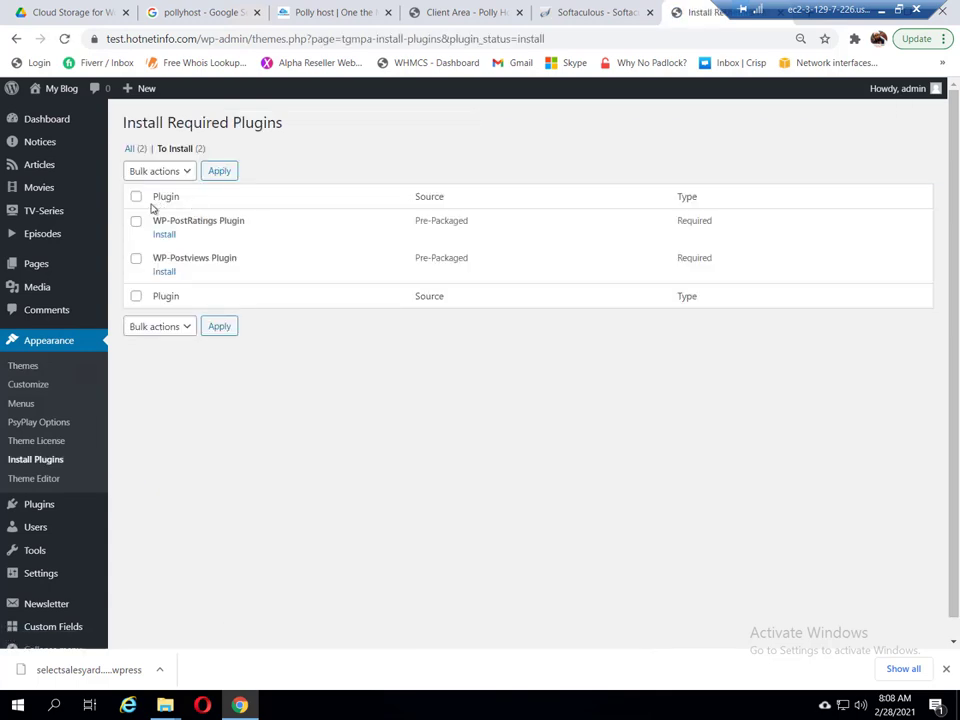
click(136, 198)
click(150, 177)
click(142, 200)
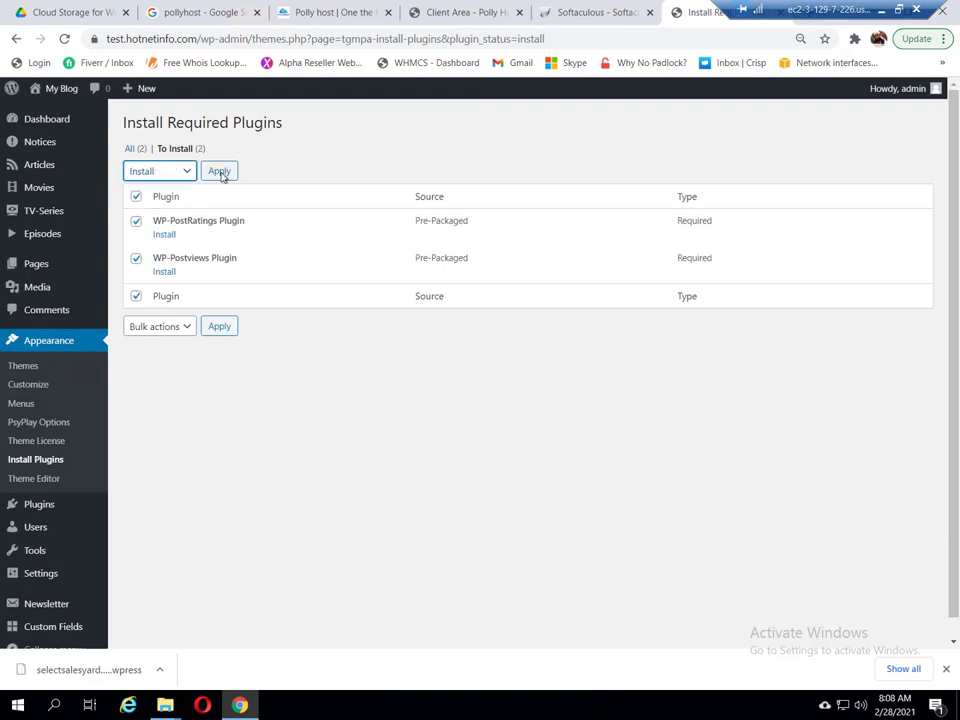
click(219, 172)
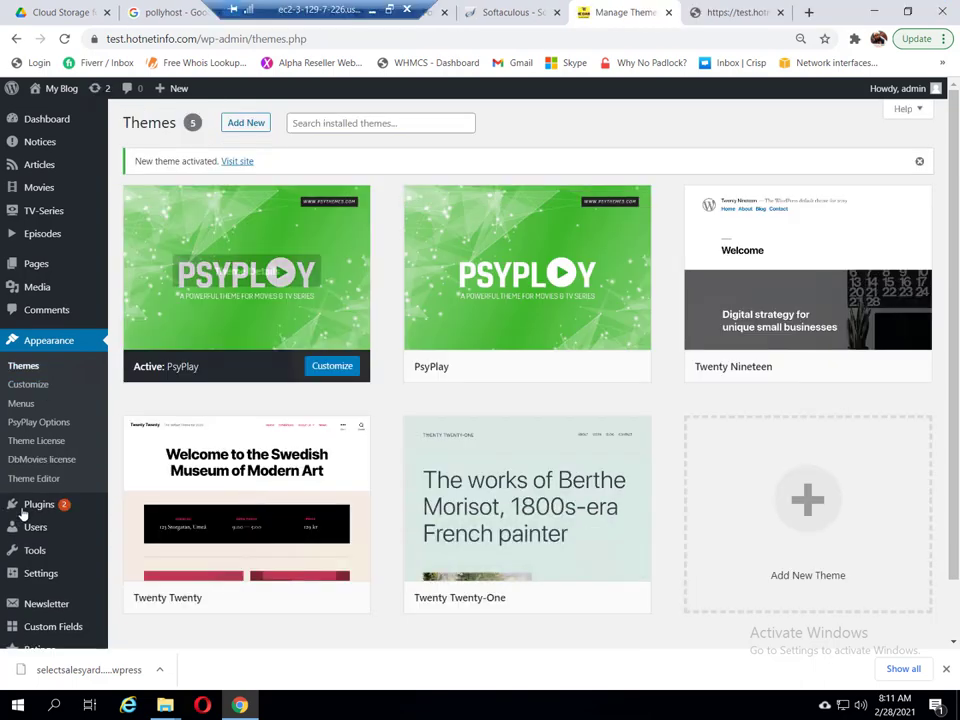
Step: Filter Dbmovies movies to year 2019, all genres, sorted by popularity descending
scroll(50, 540, down, 1)
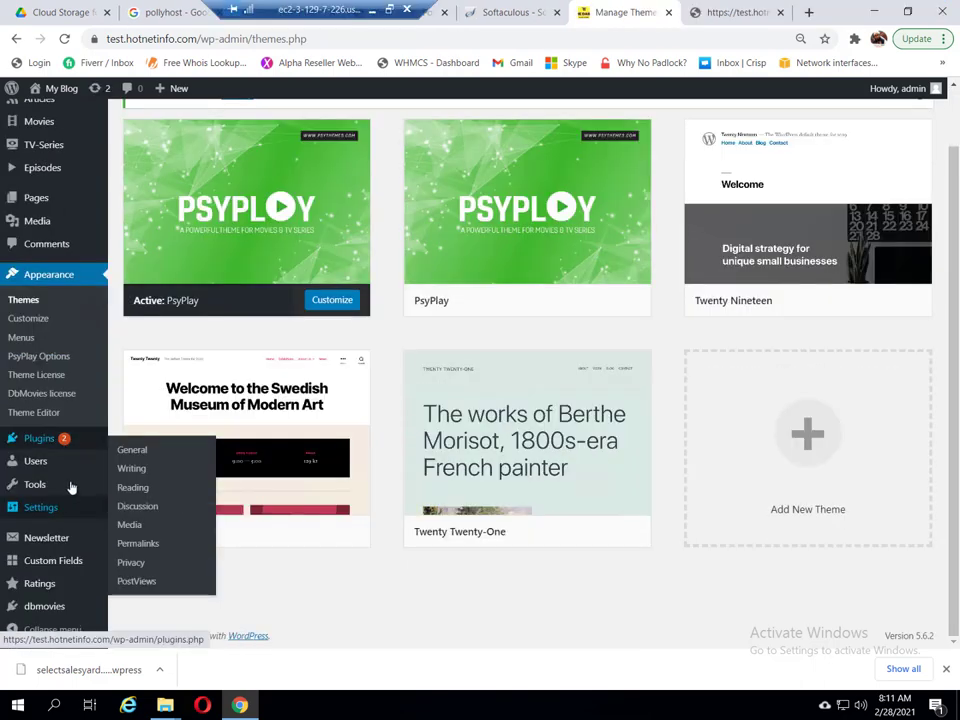
click(42, 607)
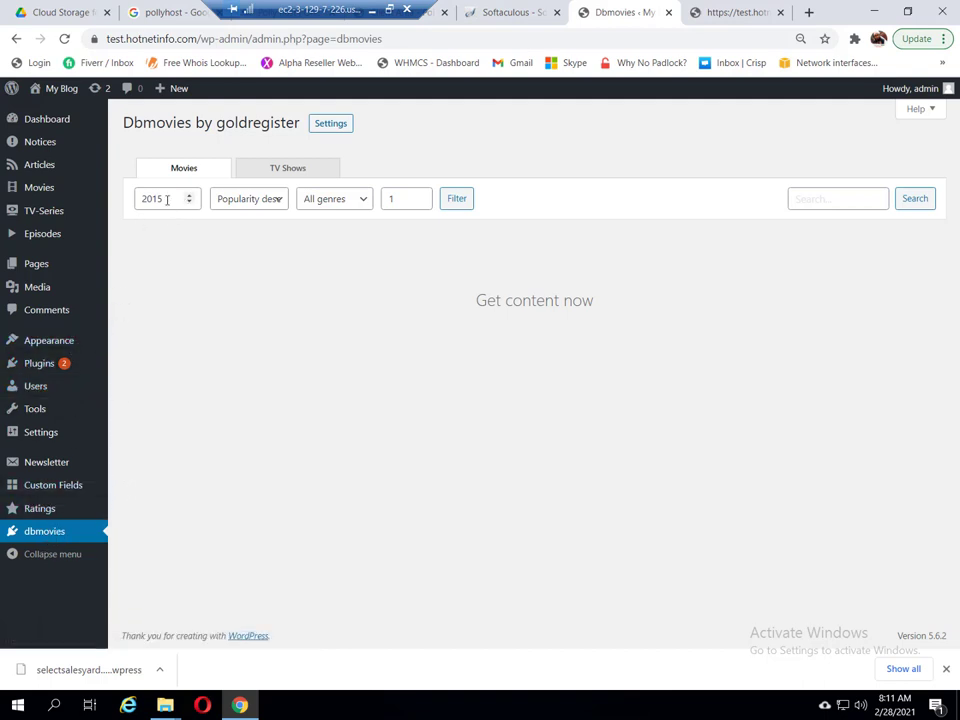
drag(171, 200, 136, 202)
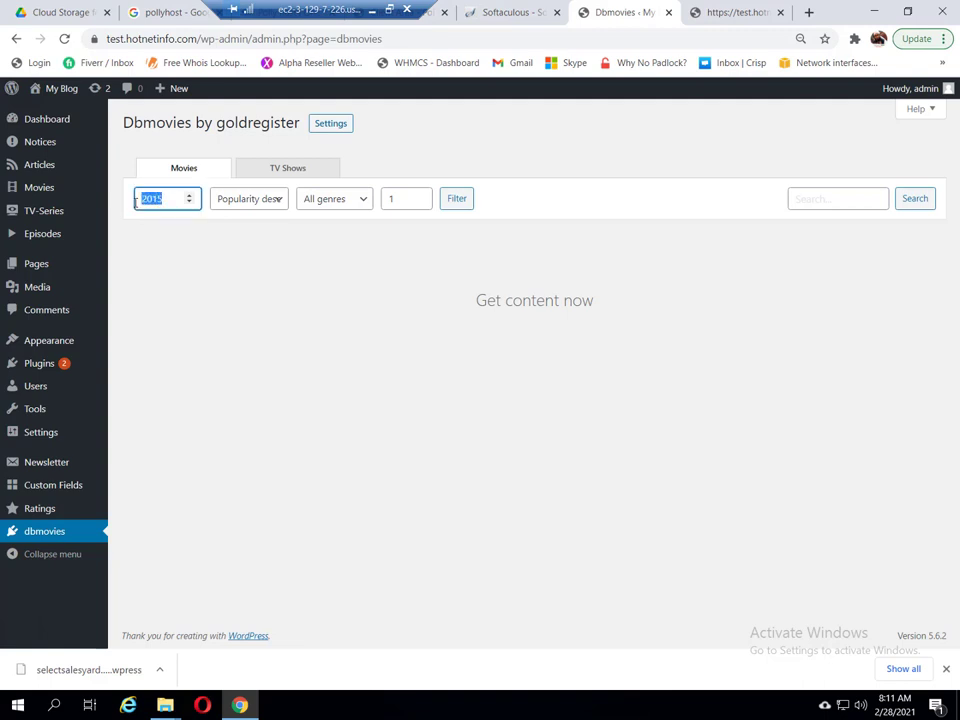
text(2)
key(Down)
key(Down)
key(Down)
key(Down)
key(Up)
key(Up)
key(Up)
key(Up)
click(338, 200)
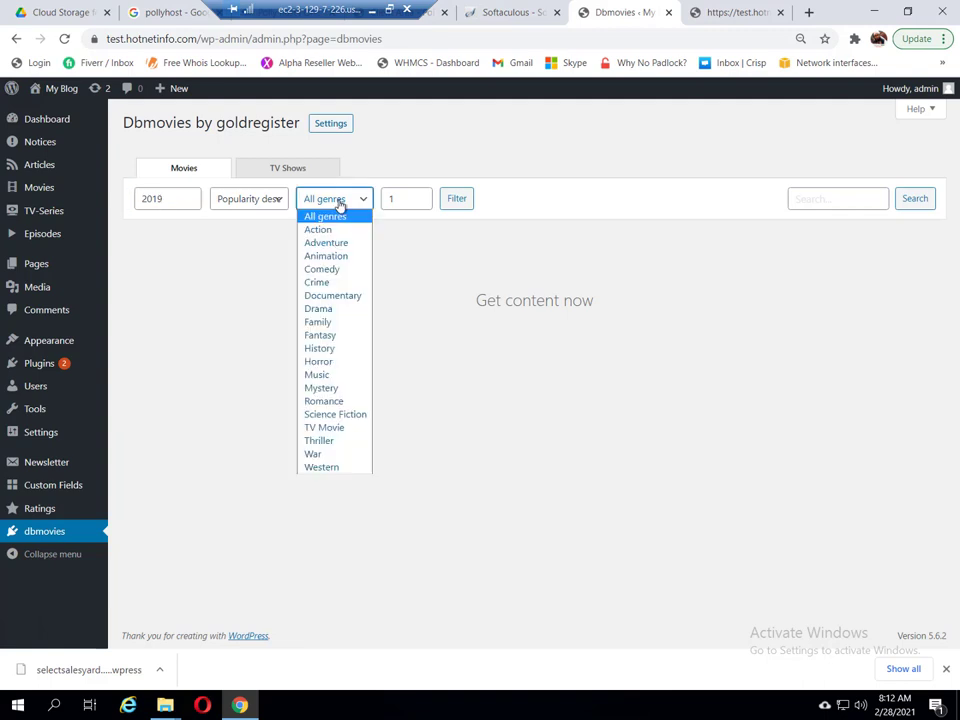
click(275, 200)
click(273, 200)
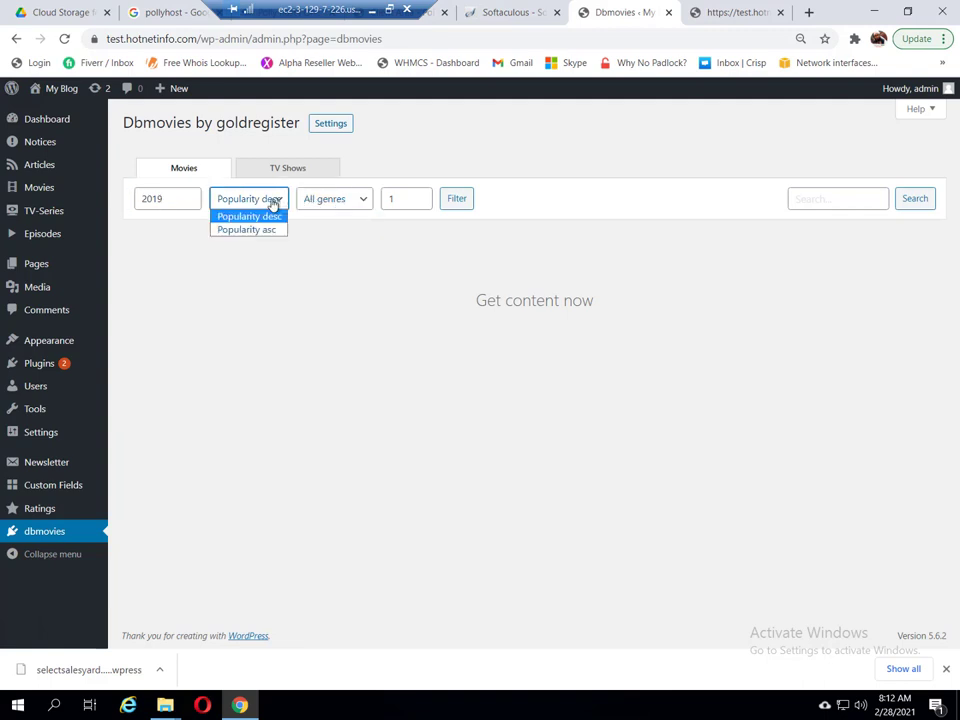
click(273, 203)
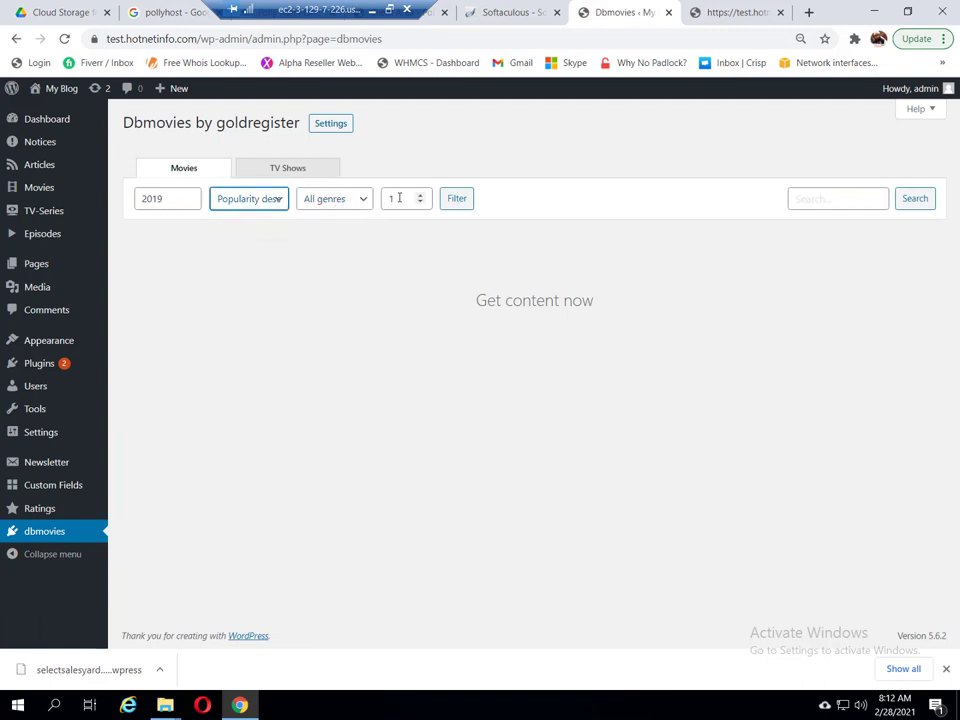
click(459, 200)
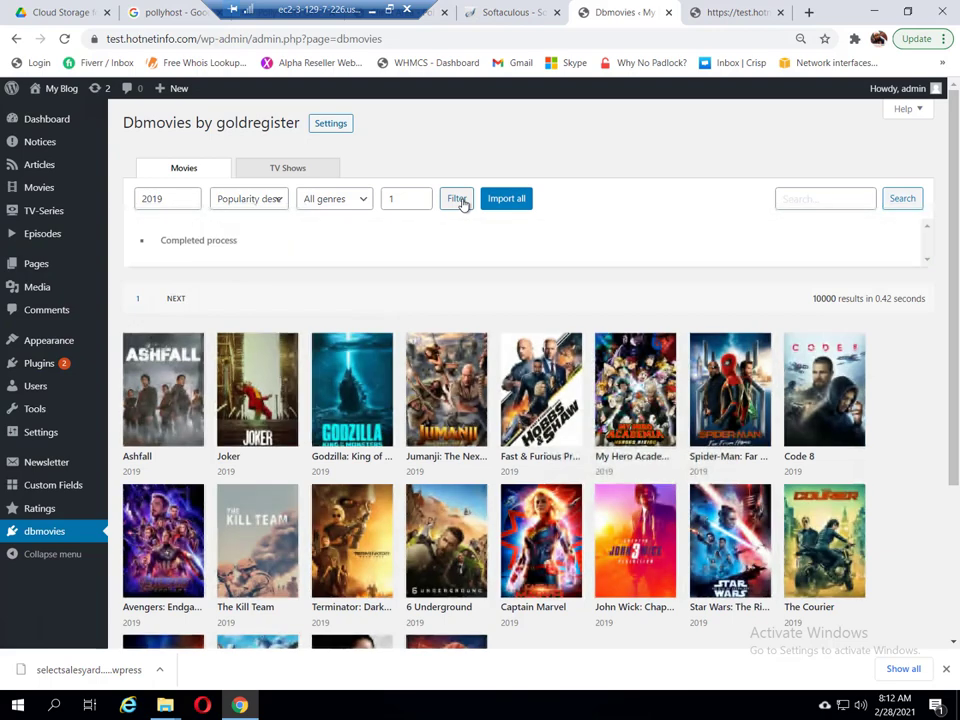
Step: Import the 2019 movies Ashfall, Joker and Godzilla
scroll(537, 480, down, 3)
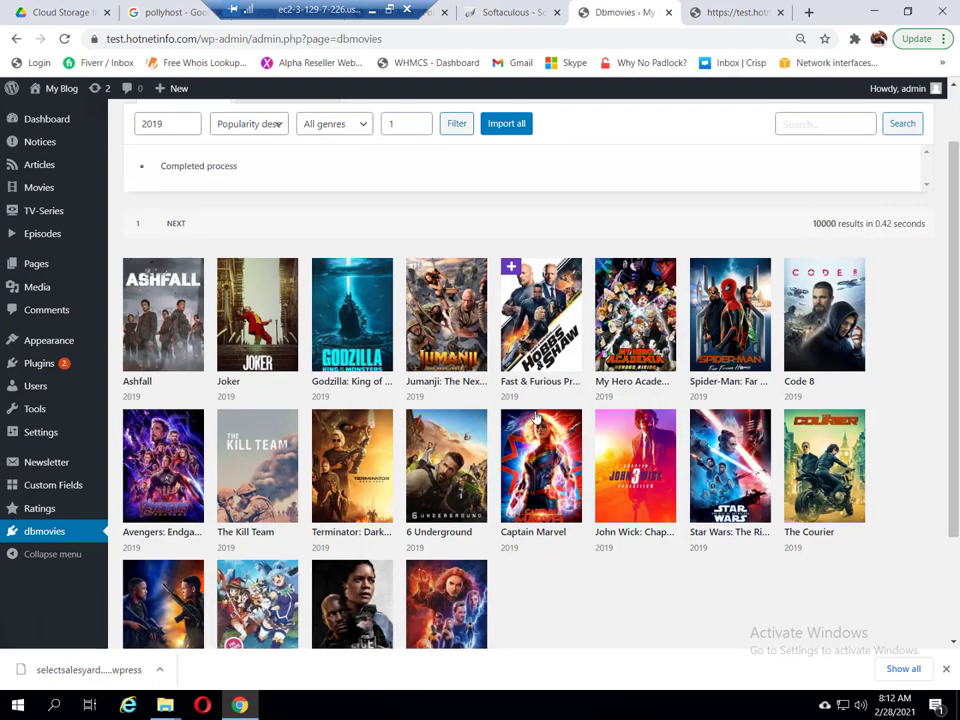
scroll(538, 414, down, 1)
scroll(538, 412, up, 1)
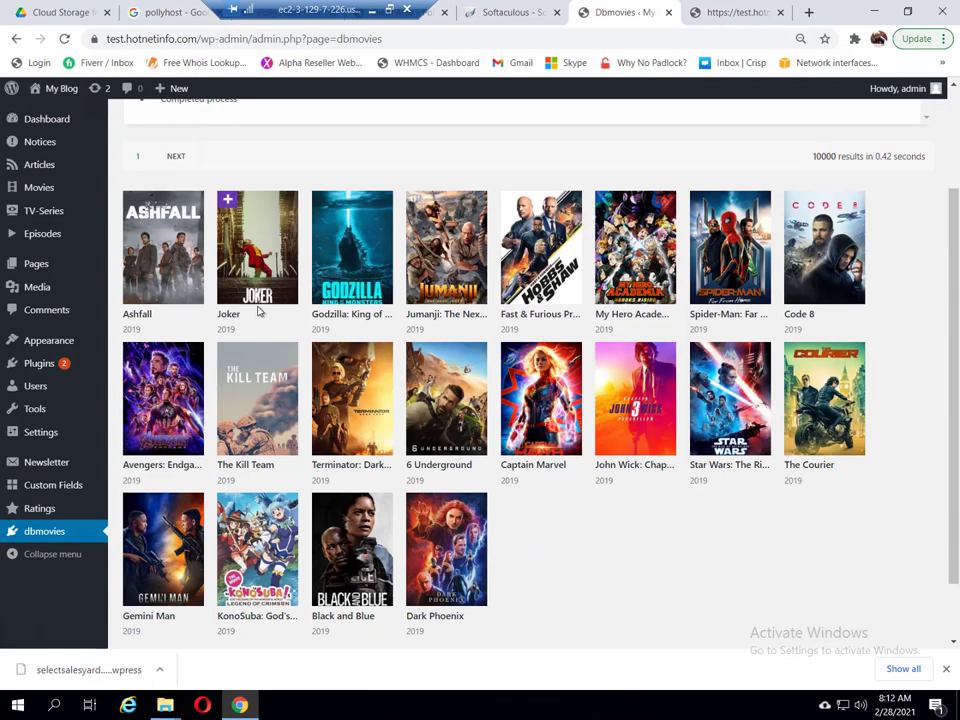
scroll(247, 262, up, 2)
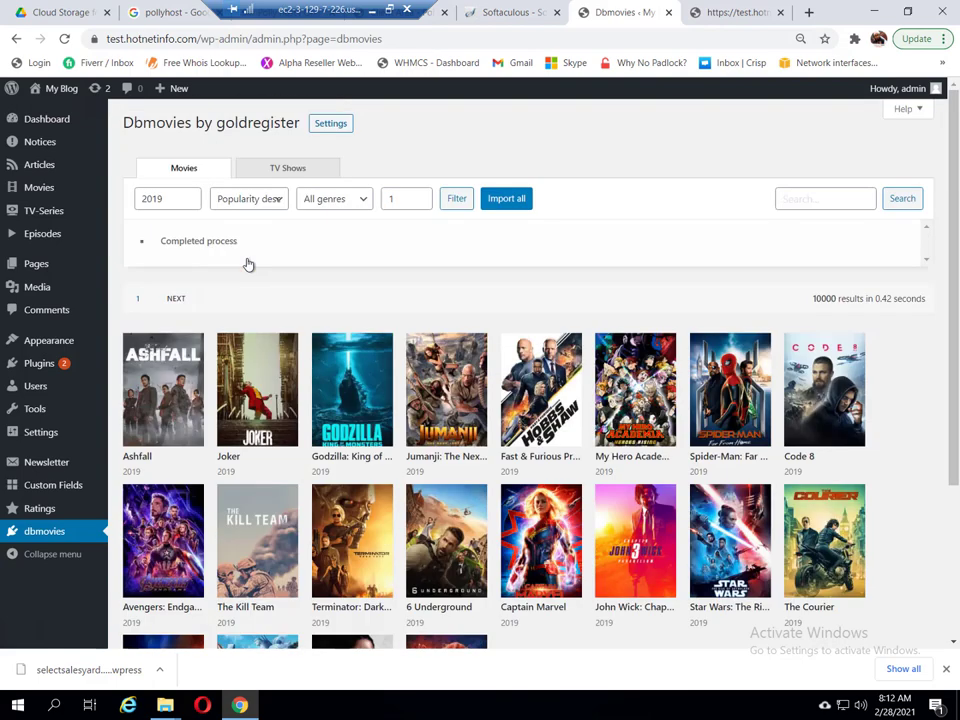
click(181, 384)
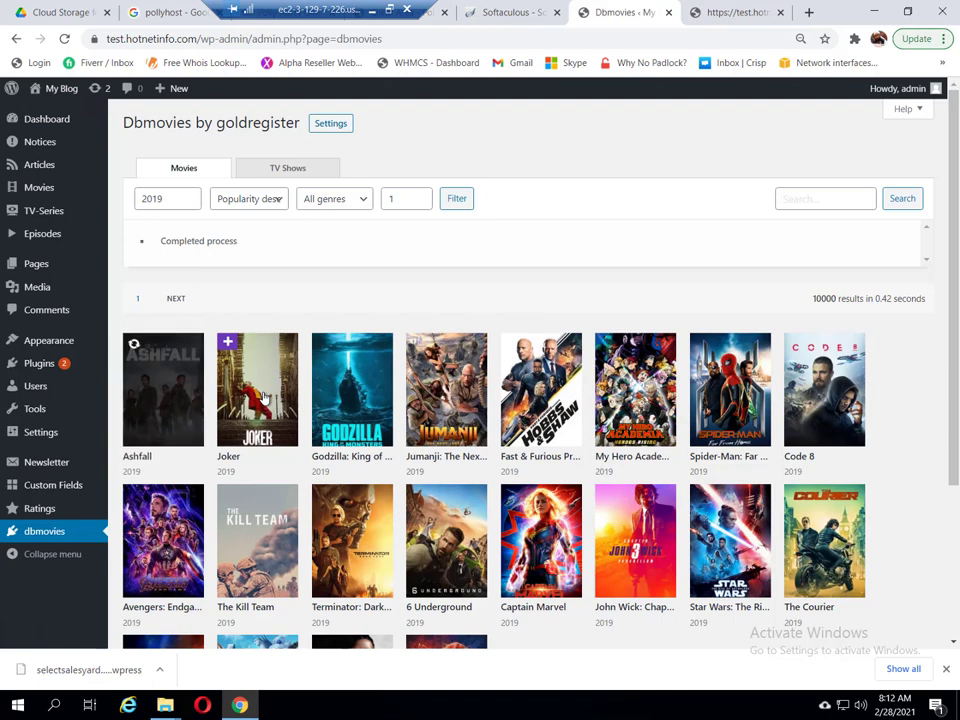
click(257, 410)
click(332, 398)
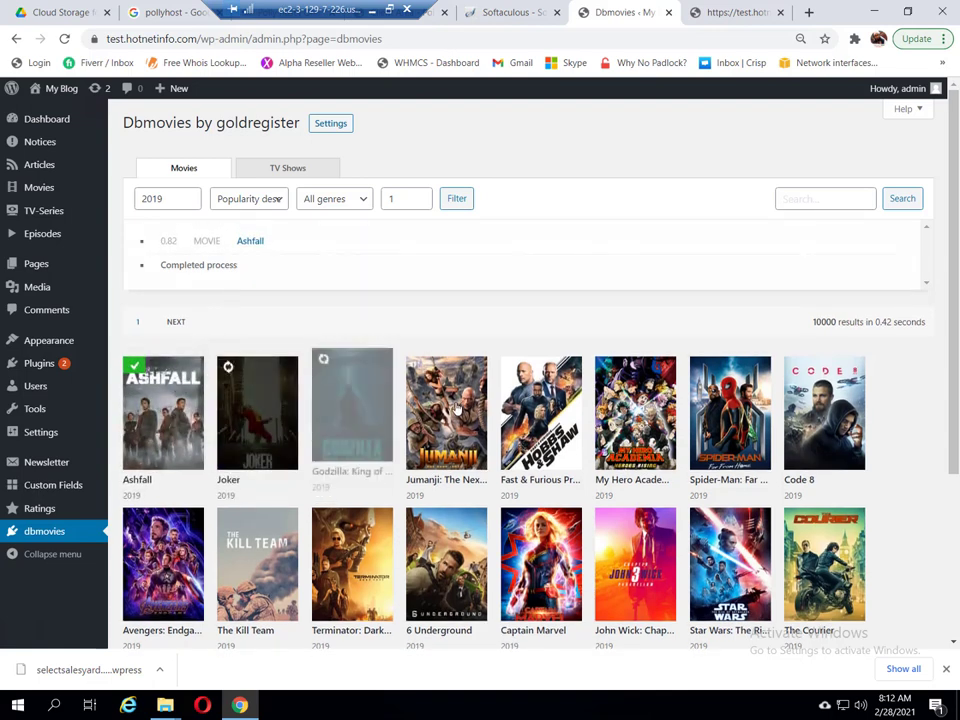
Step: Change the release year filter to 2020 and list the matching movies
click(143, 198)
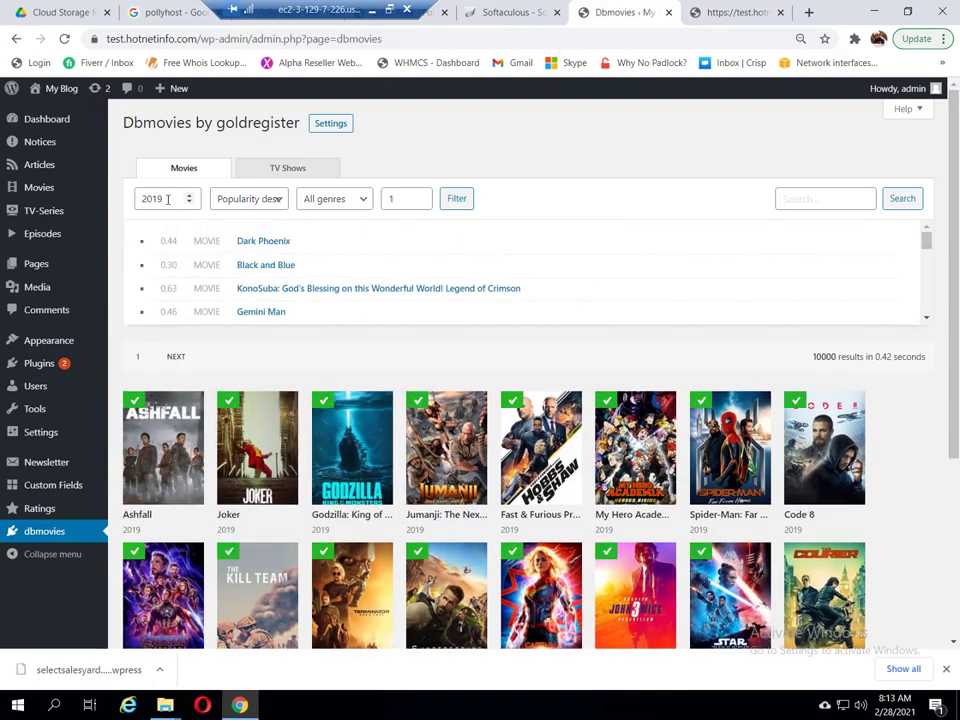
double_click(143, 198)
text(2020)
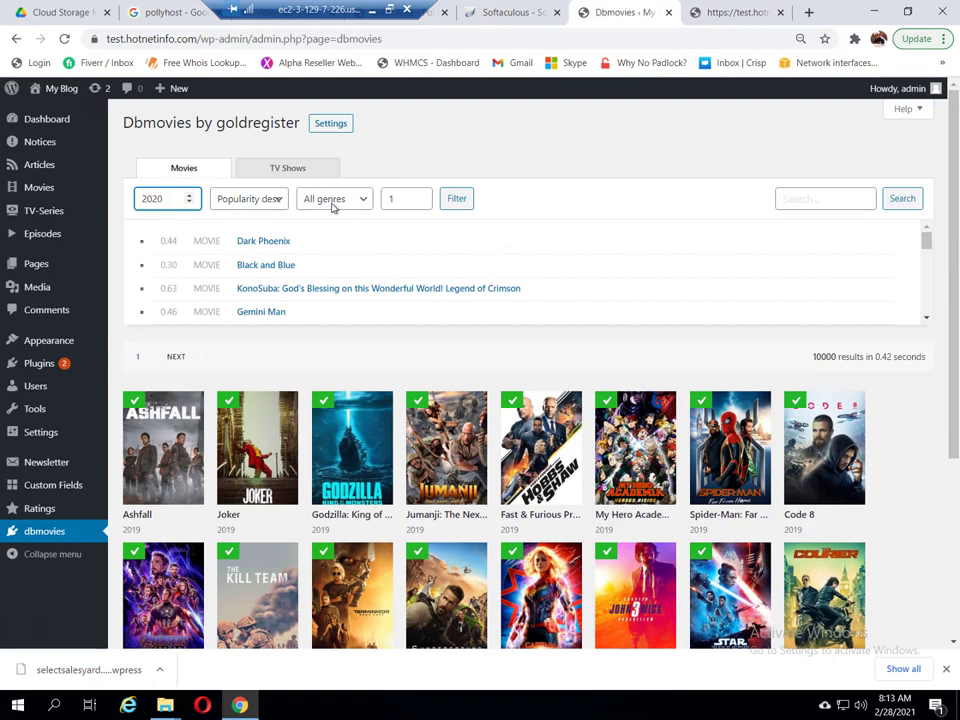
click(458, 202)
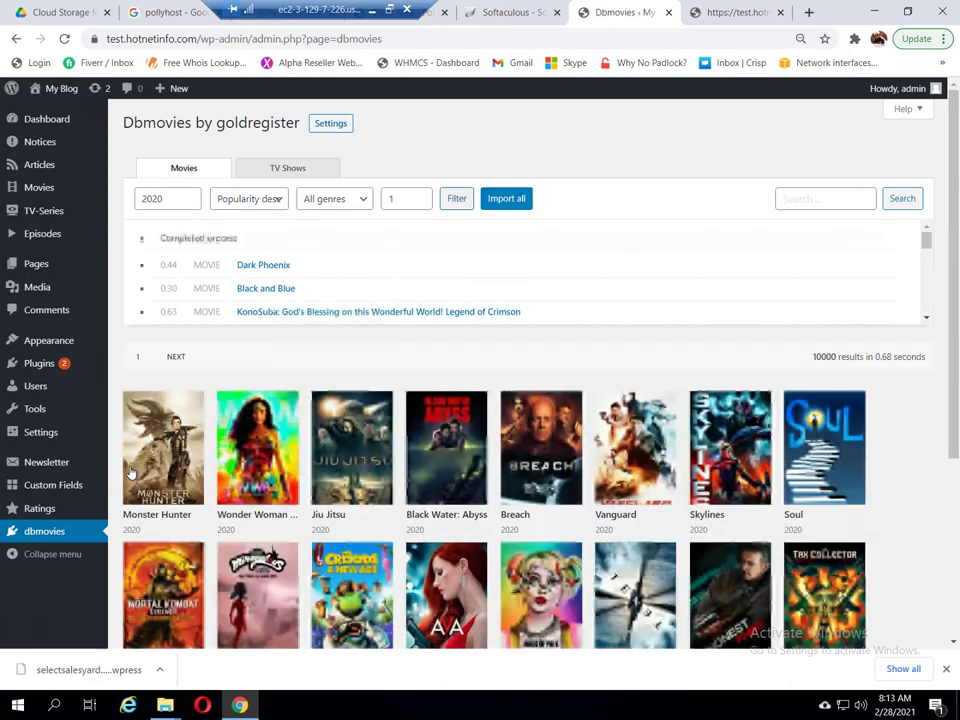
Step: Import Wonder Woman 1984, Monster Hunter, Jiu Jitsu, Breach and Vanguard
click(257, 459)
click(160, 462)
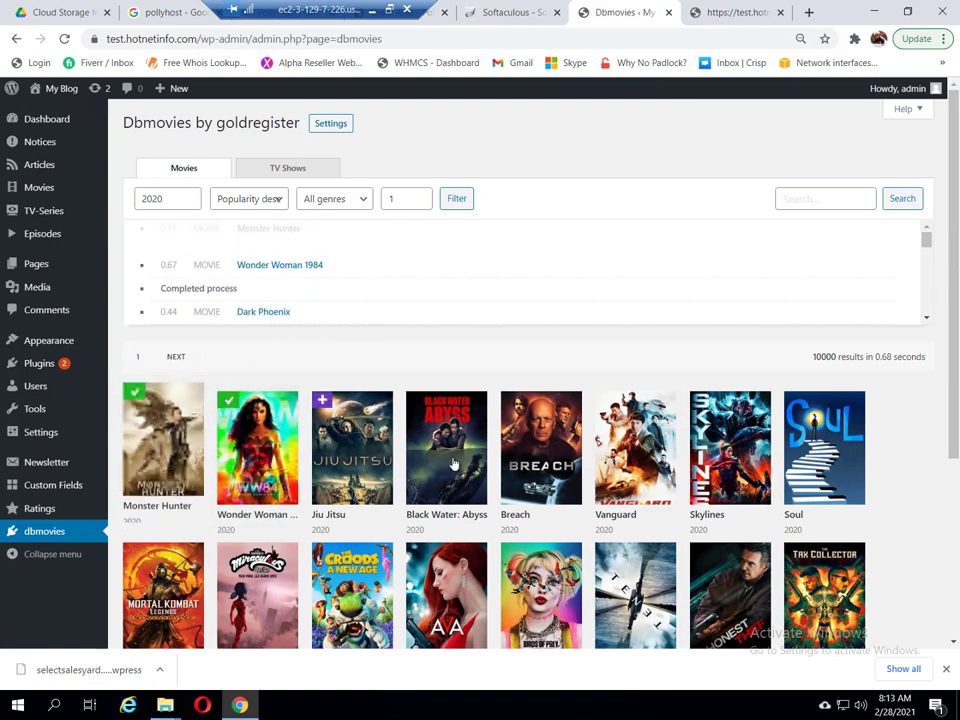
click(371, 459)
click(530, 465)
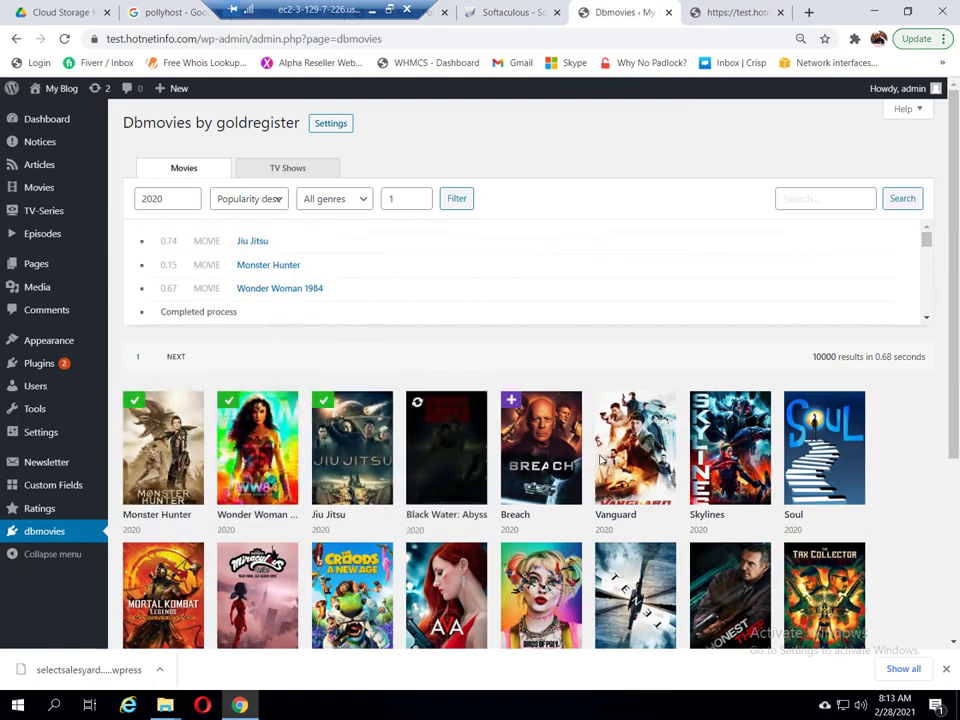
click(622, 460)
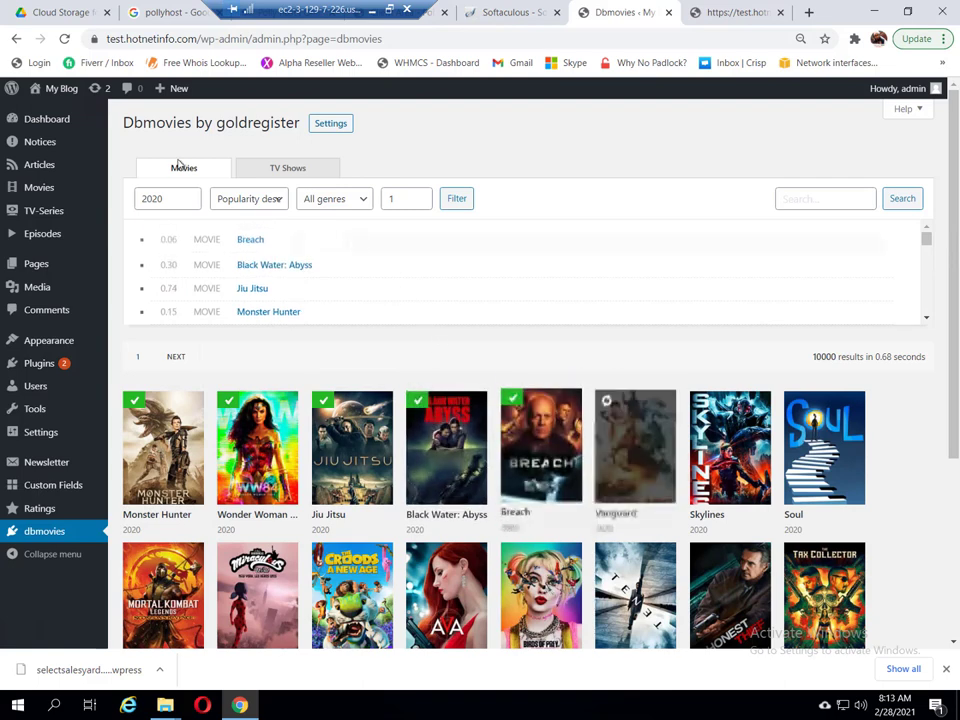
Step: Switch the importer to TV shows and list the 2020 results
click(307, 176)
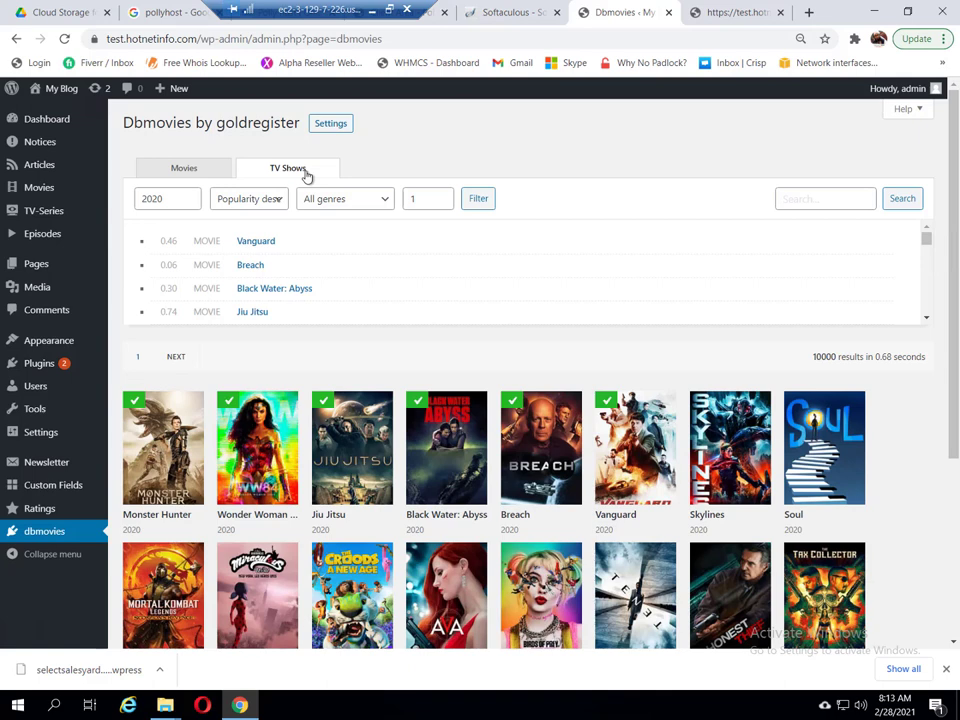
click(473, 199)
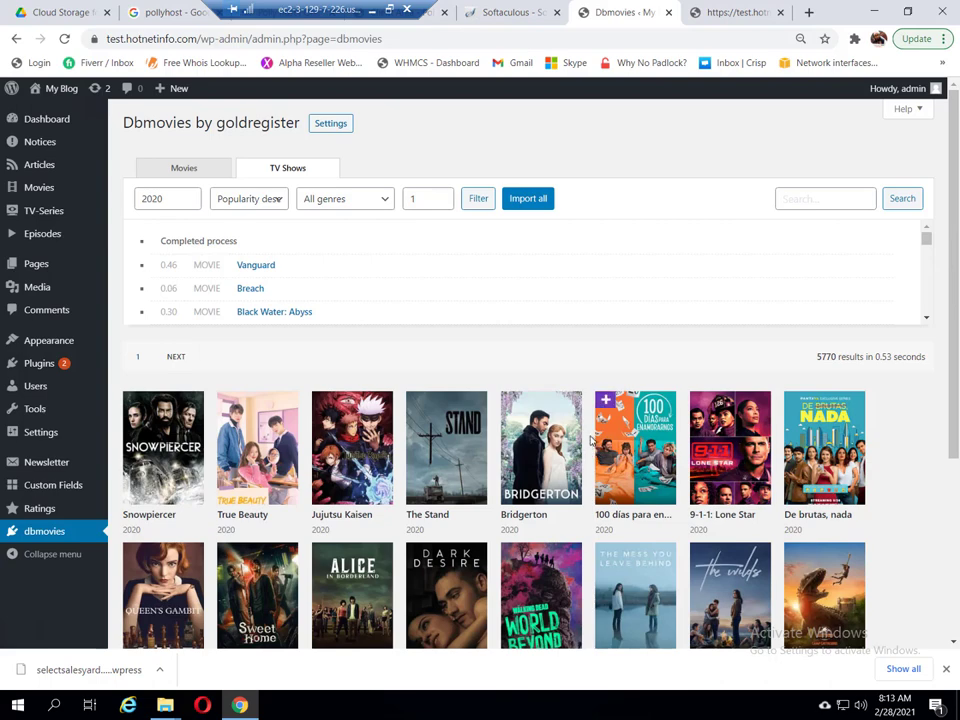
scroll(588, 432, down, 3)
scroll(585, 420, down, 3)
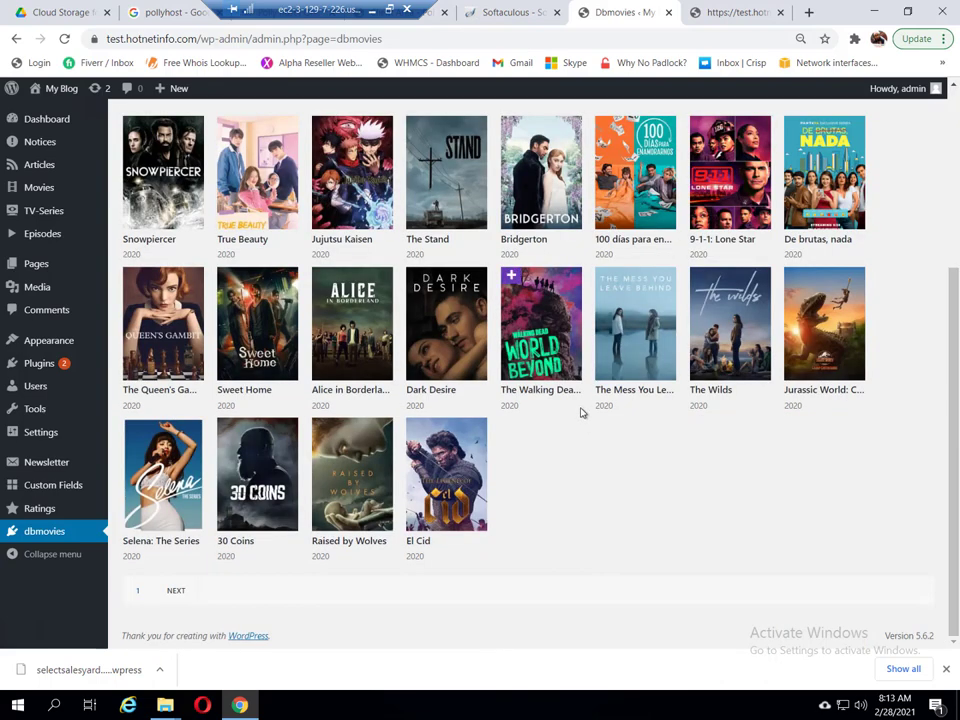
scroll(581, 405, up, 3)
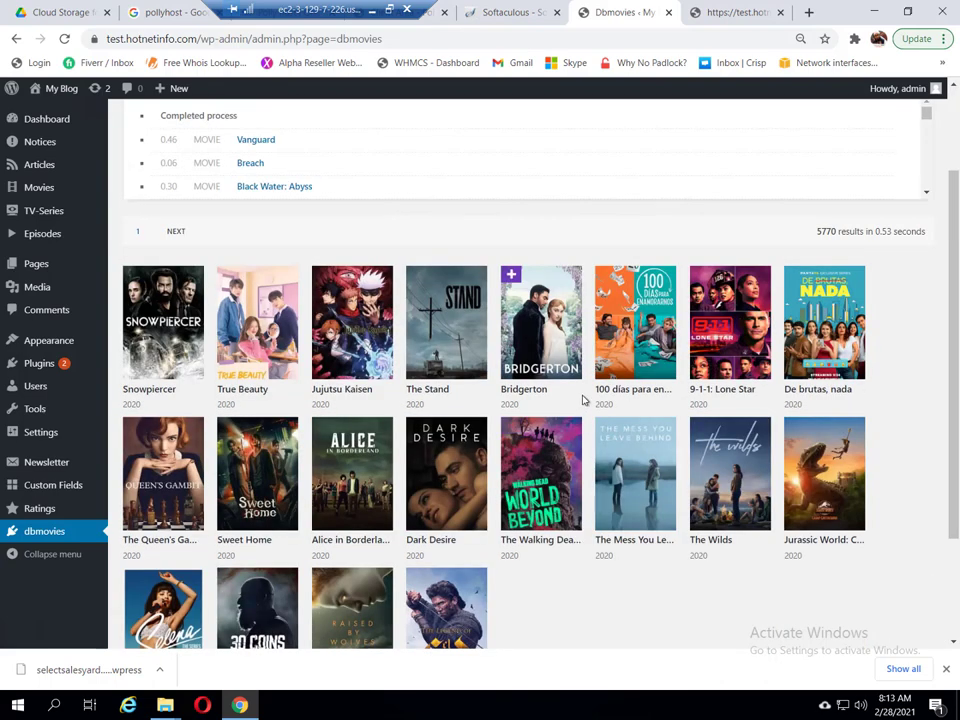
Step: Import Snowpiercer, True Beauty, Jujutsu Kaisen, The Stand and Bridgerton
click(155, 313)
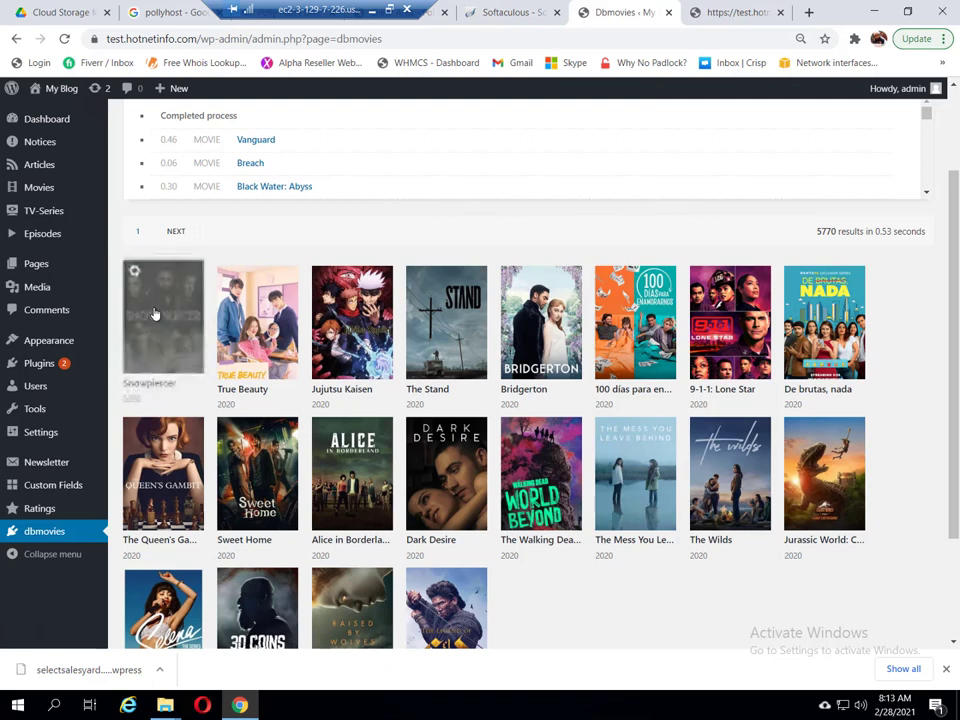
click(290, 323)
click(375, 323)
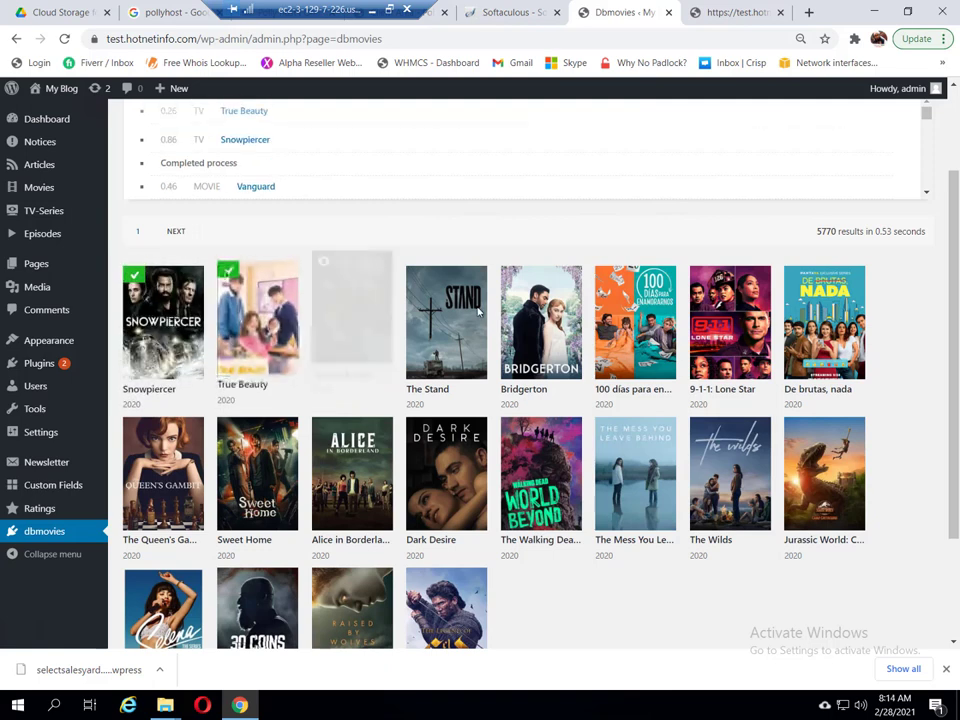
click(436, 313)
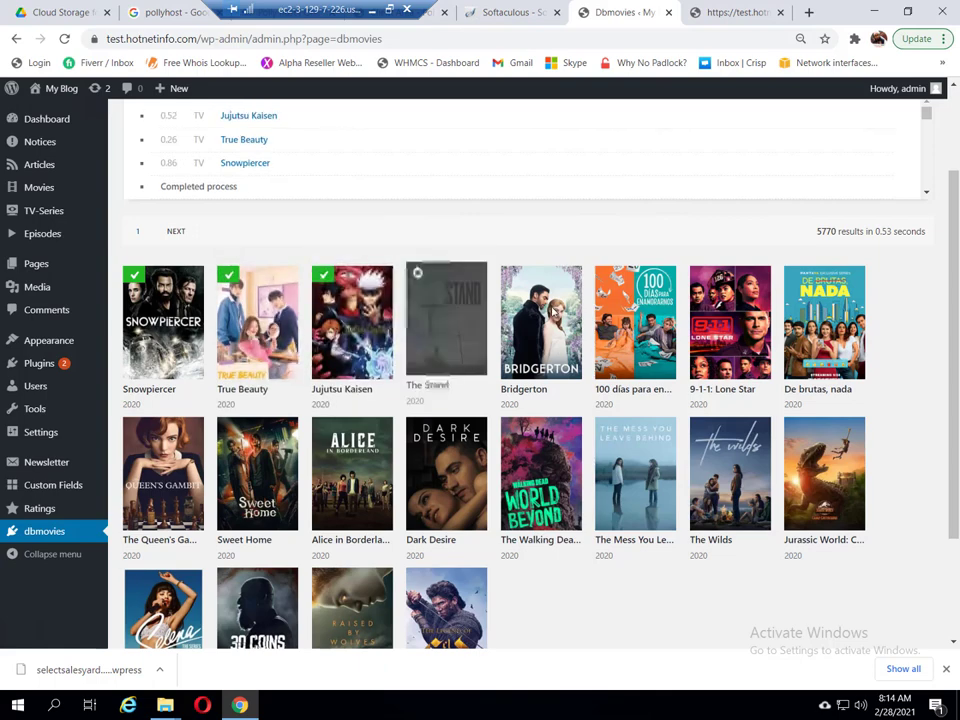
click(553, 312)
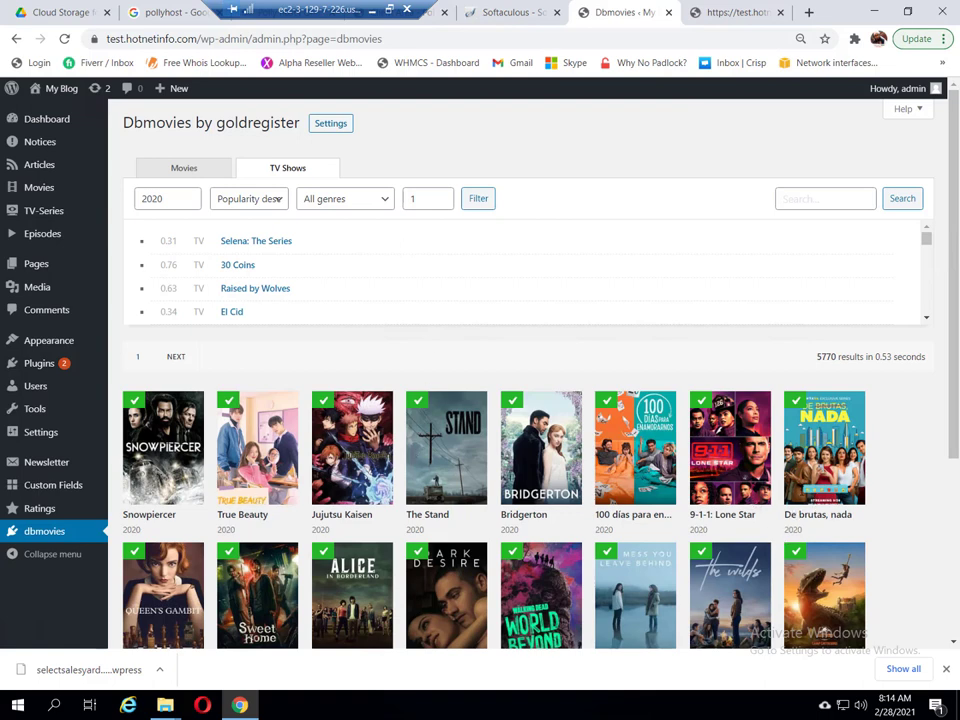
Step: From the TV-Series list, generate Bridgerton's Season 1 and Season 2
click(31, 214)
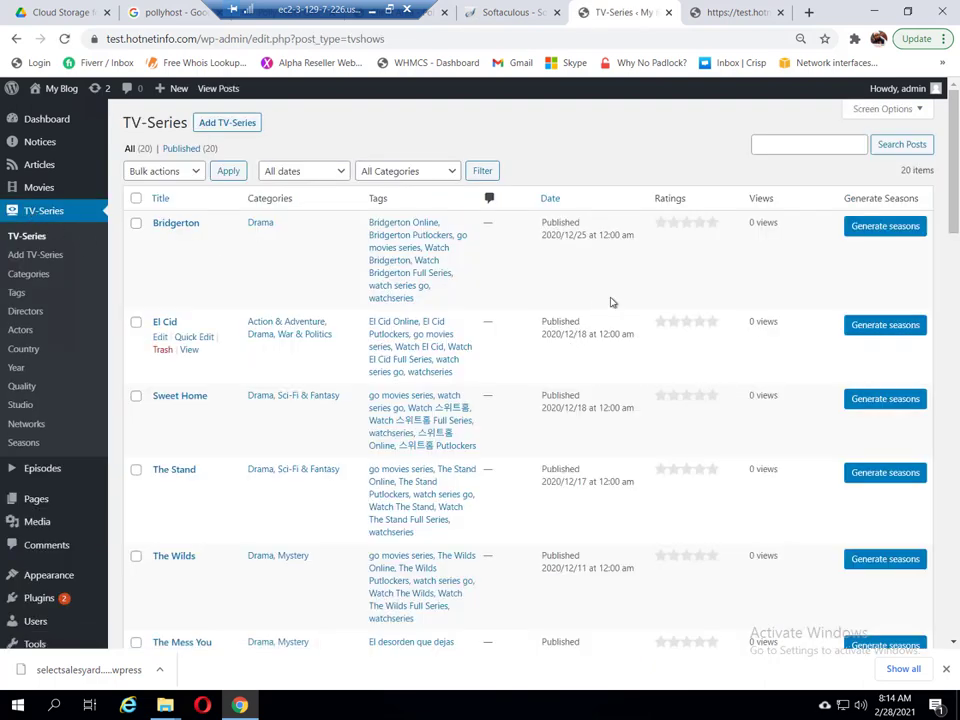
click(885, 226)
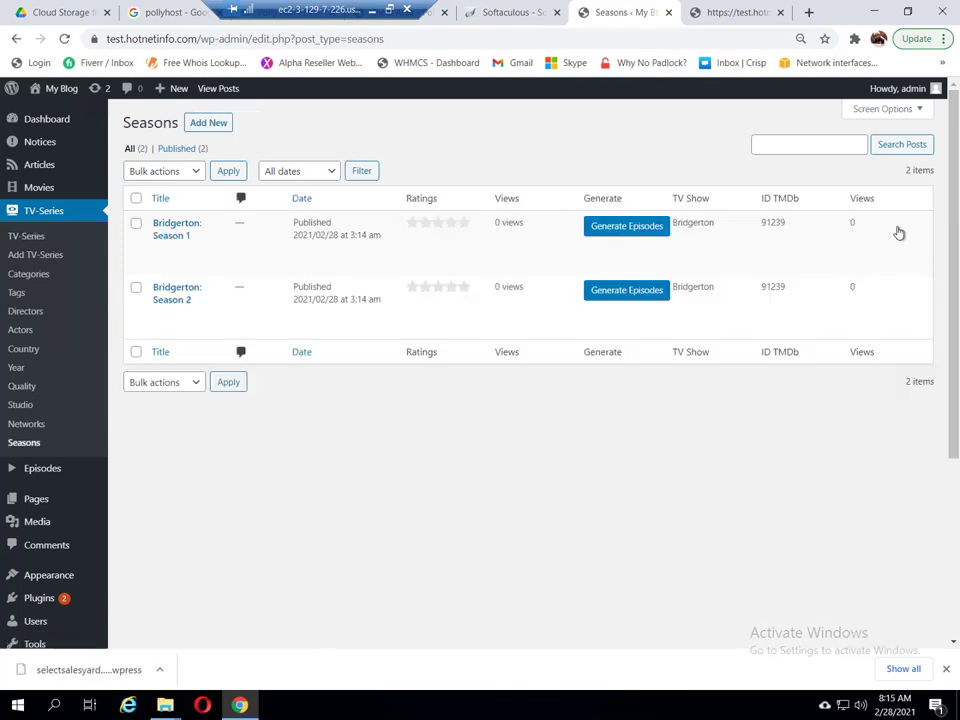
Step: Generate the episodes for Bridgerton: Season 1 and Bridgerton: Season 2
click(630, 226)
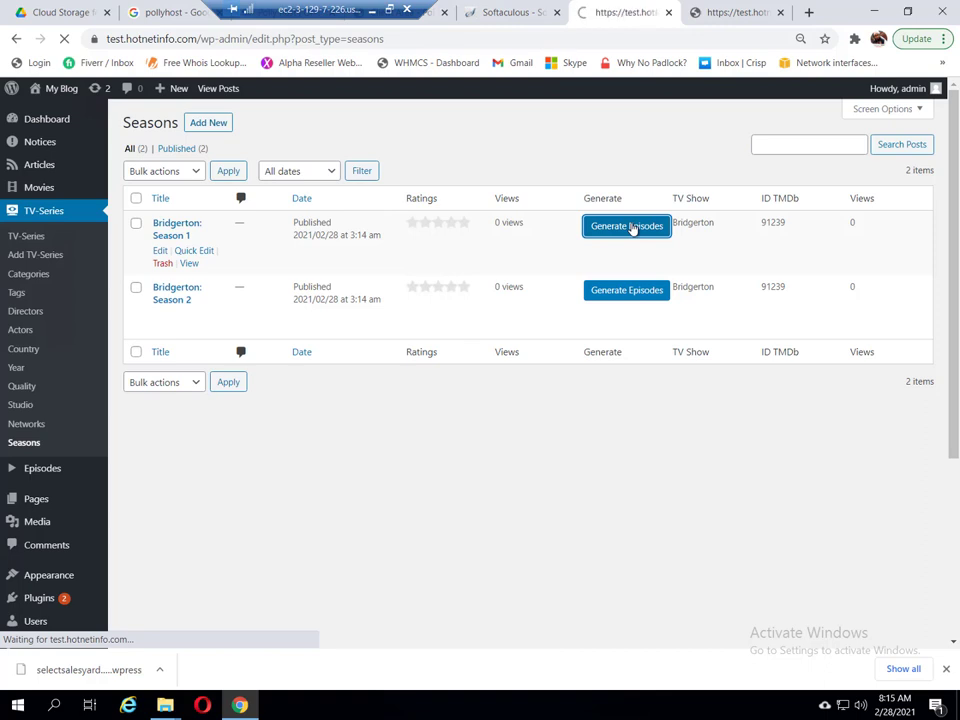
click(627, 292)
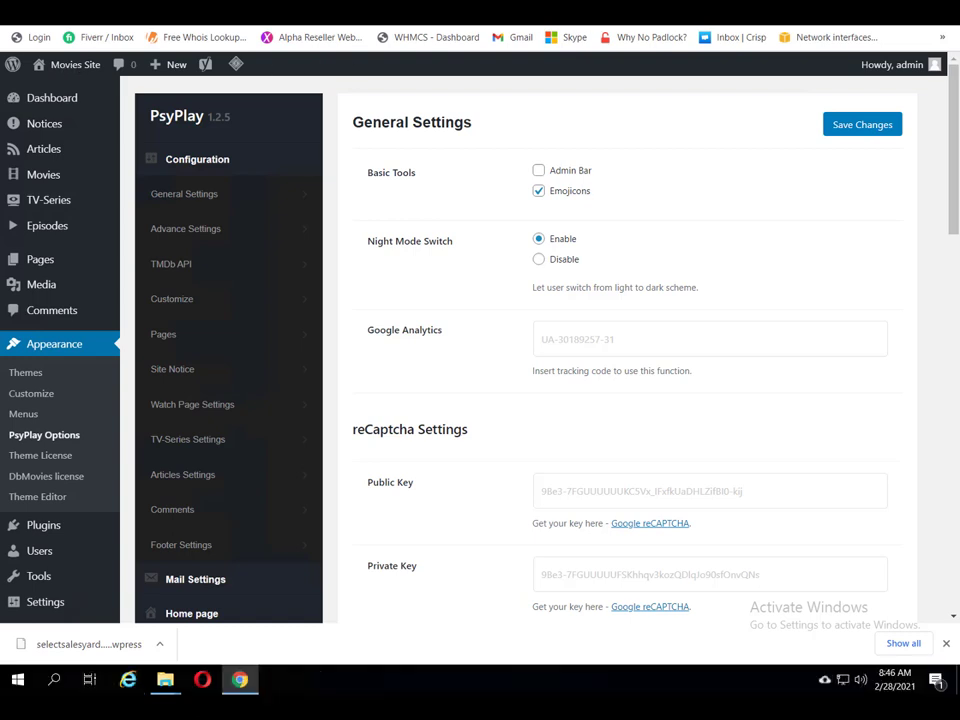
Step: Open the movie site's home page in a new browser tab
key(ctrl+t)
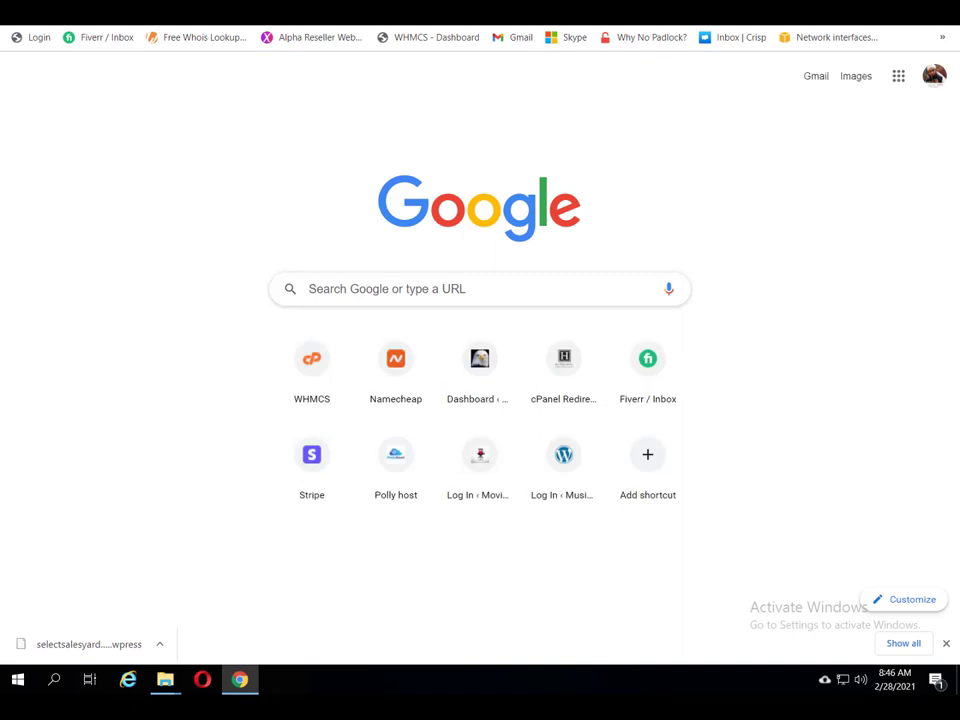
text(watch)
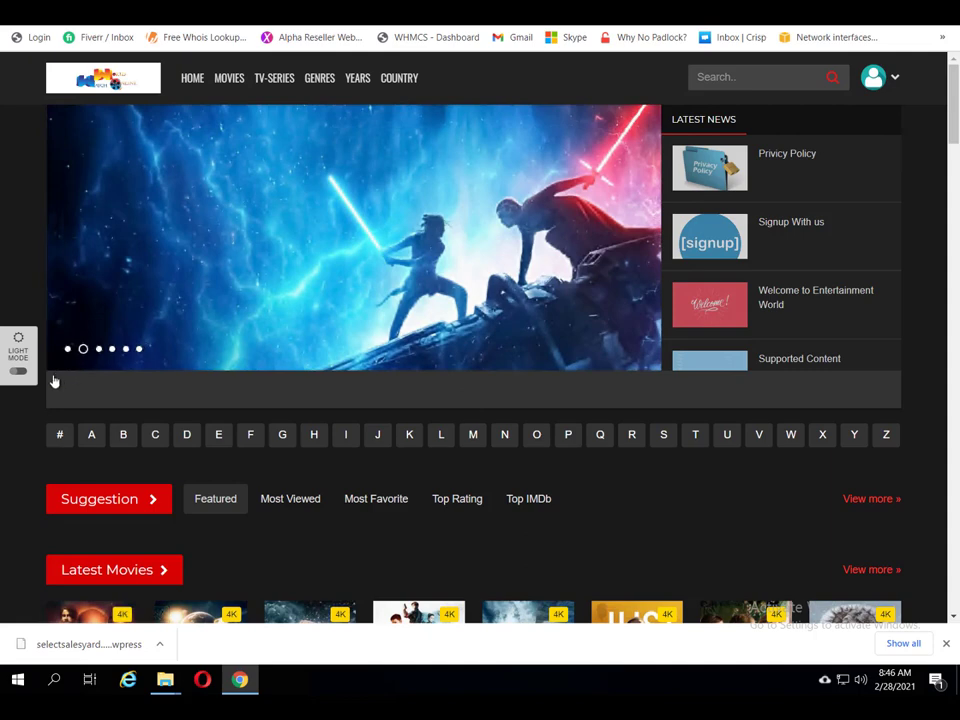
scroll(20, 374, down, 1)
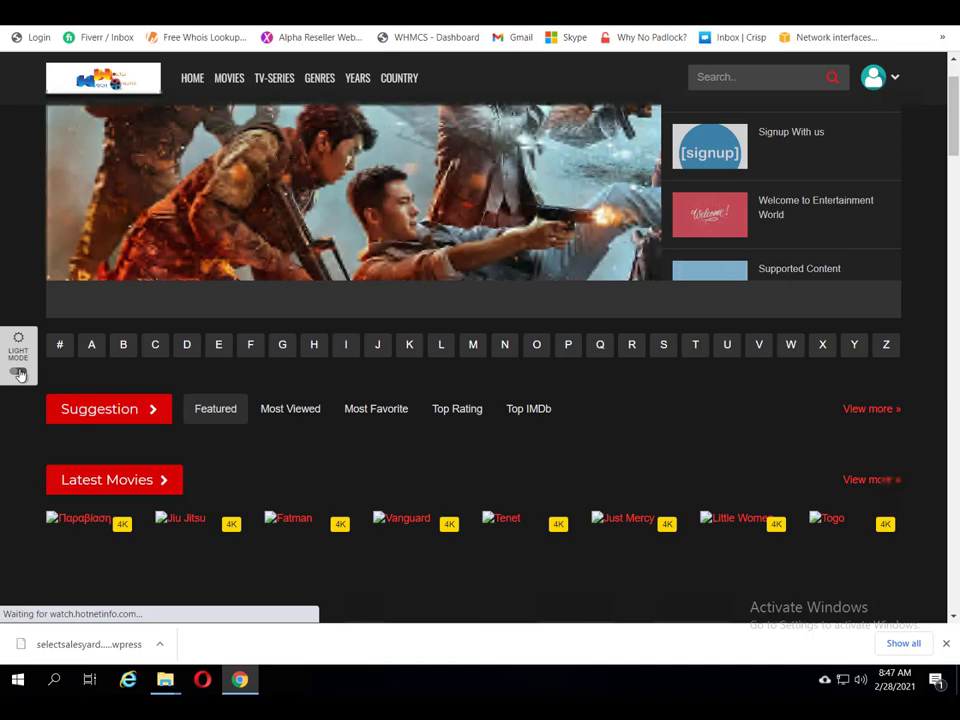
Step: Switch the site to light mode and return to the PsyPlay settings tab
click(19, 374)
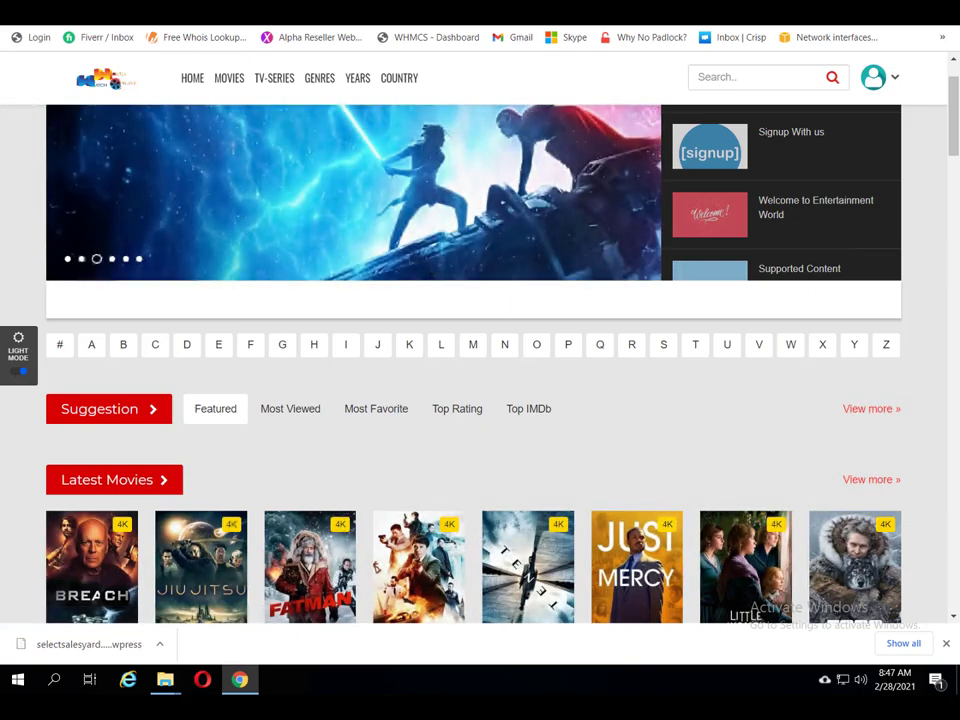
scroll(431, 271, up, 1)
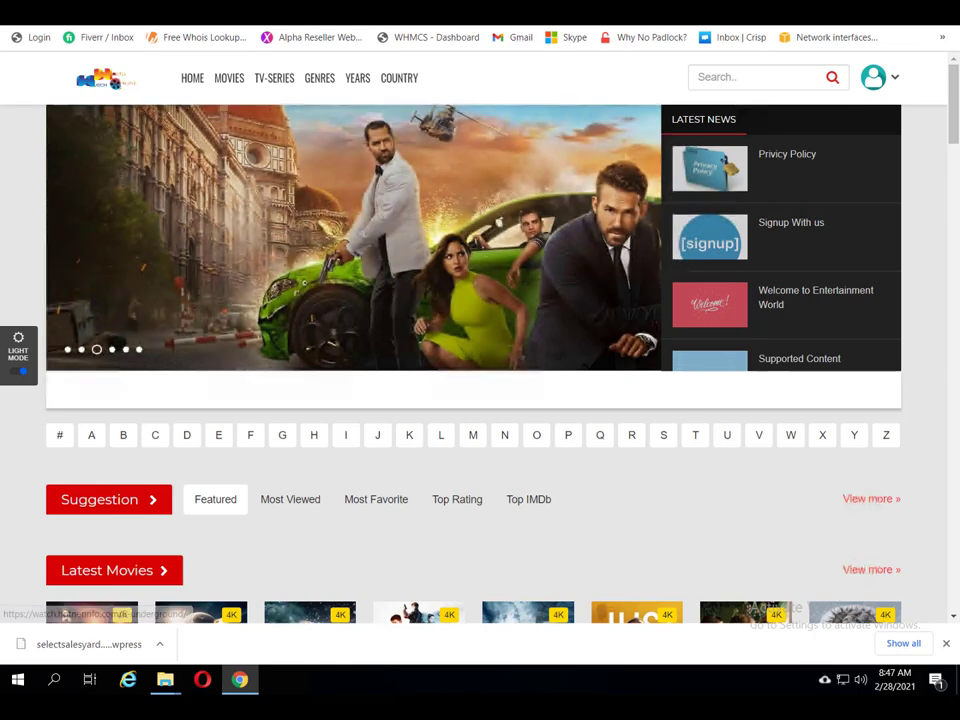
key(ctrl+Tab)
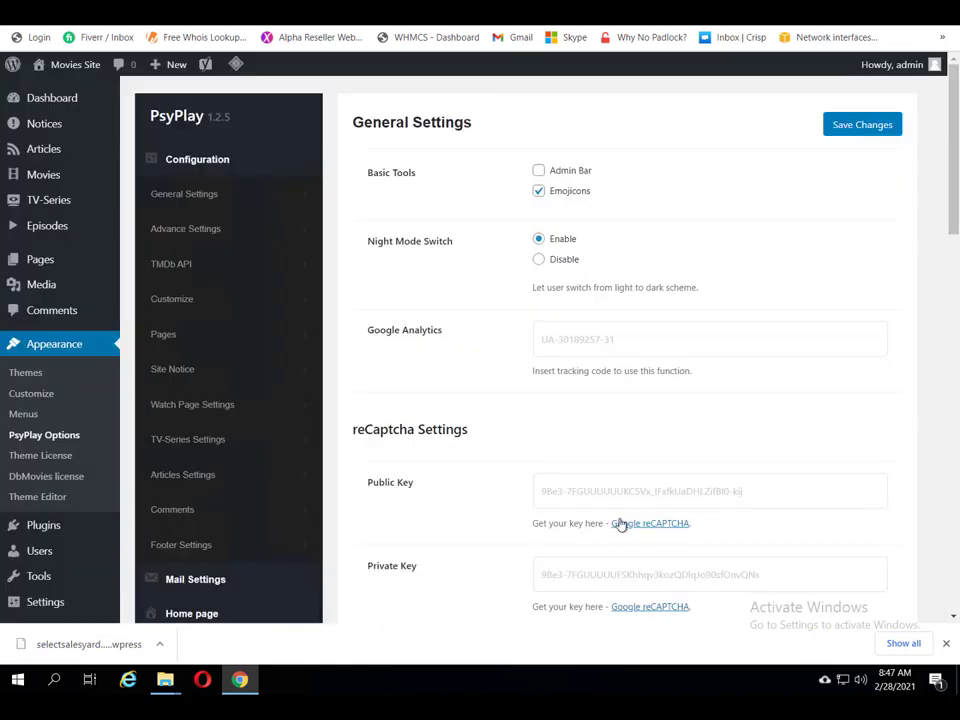
Step: Set PsyPlay's Allowed to rate option to Guests & Logged-in Users
scroll(600, 502, down, 3)
scroll(572, 489, down, 1)
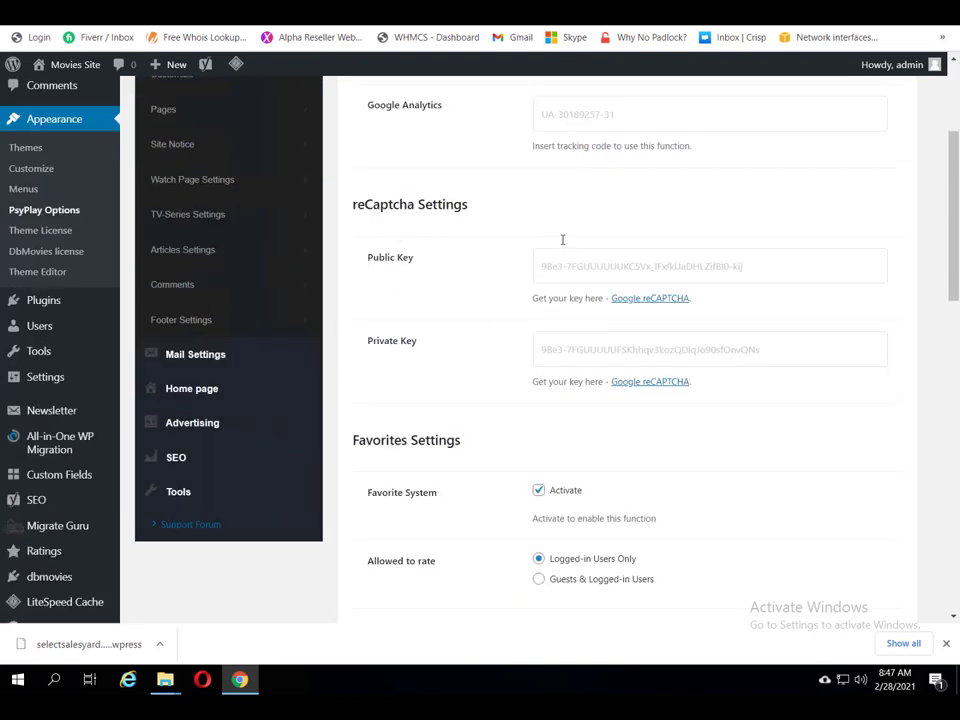
scroll(668, 450, down, 1)
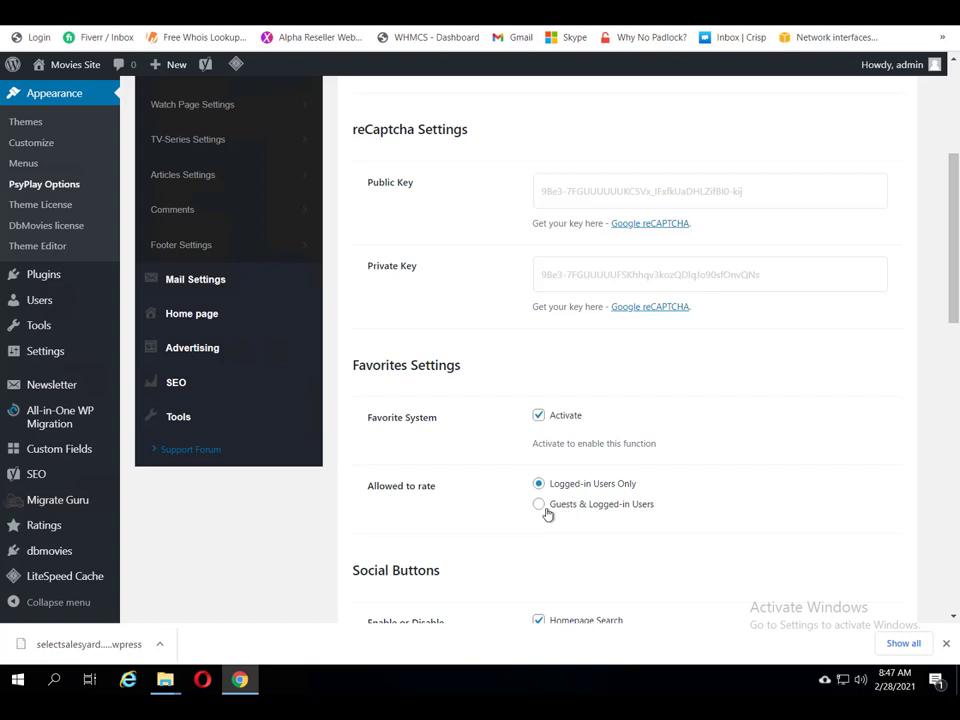
scroll(641, 516, down, 1)
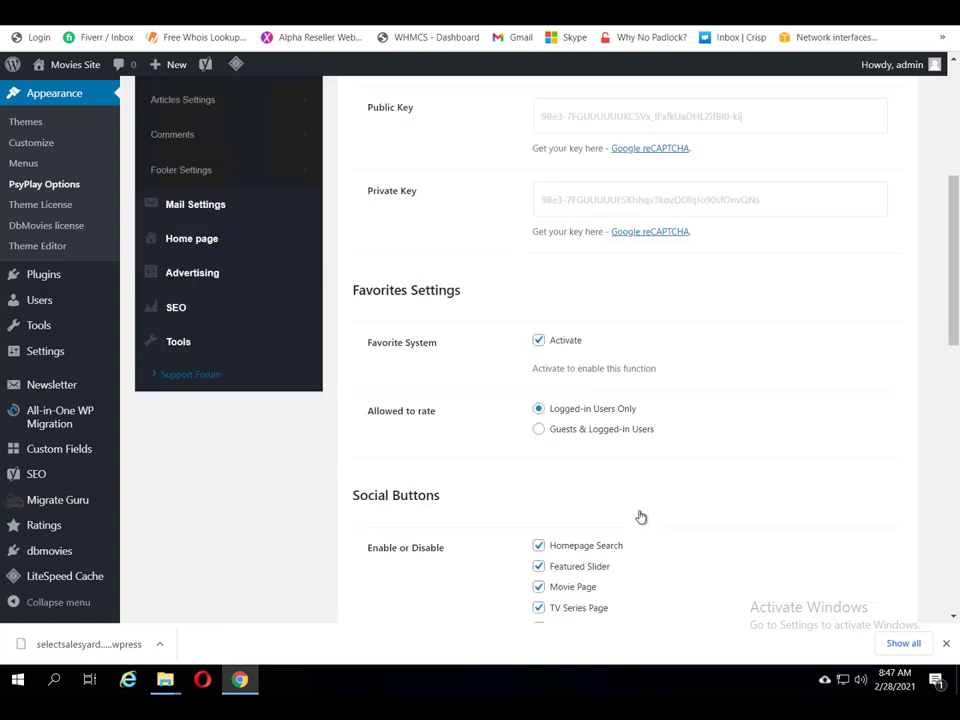
scroll(641, 516, down, 1)
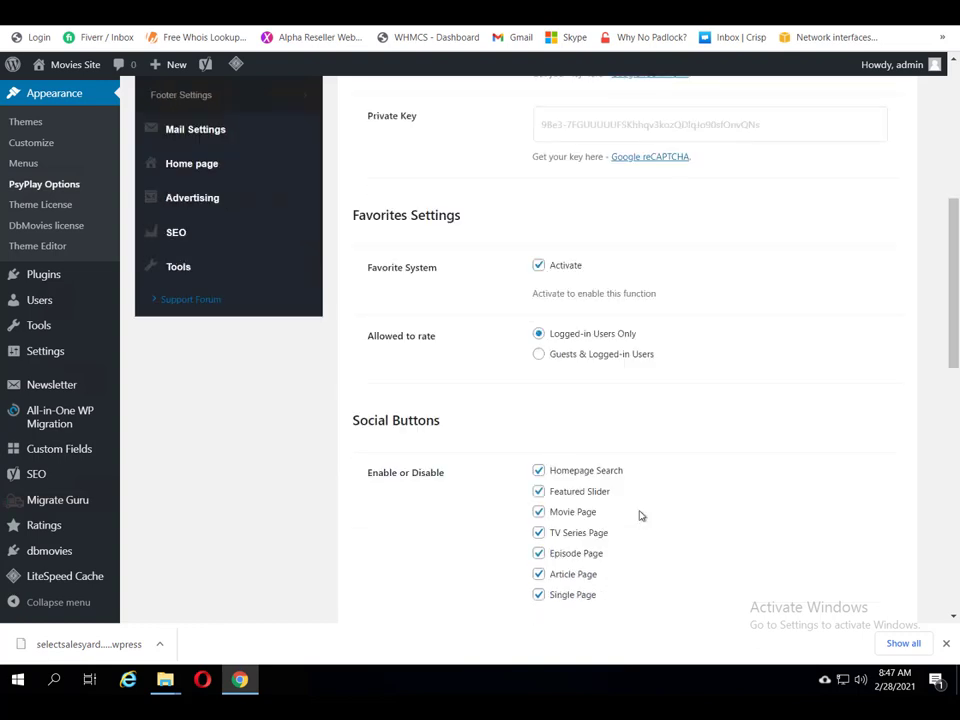
scroll(639, 516, down, 1)
click(539, 281)
scroll(679, 381, down, 2)
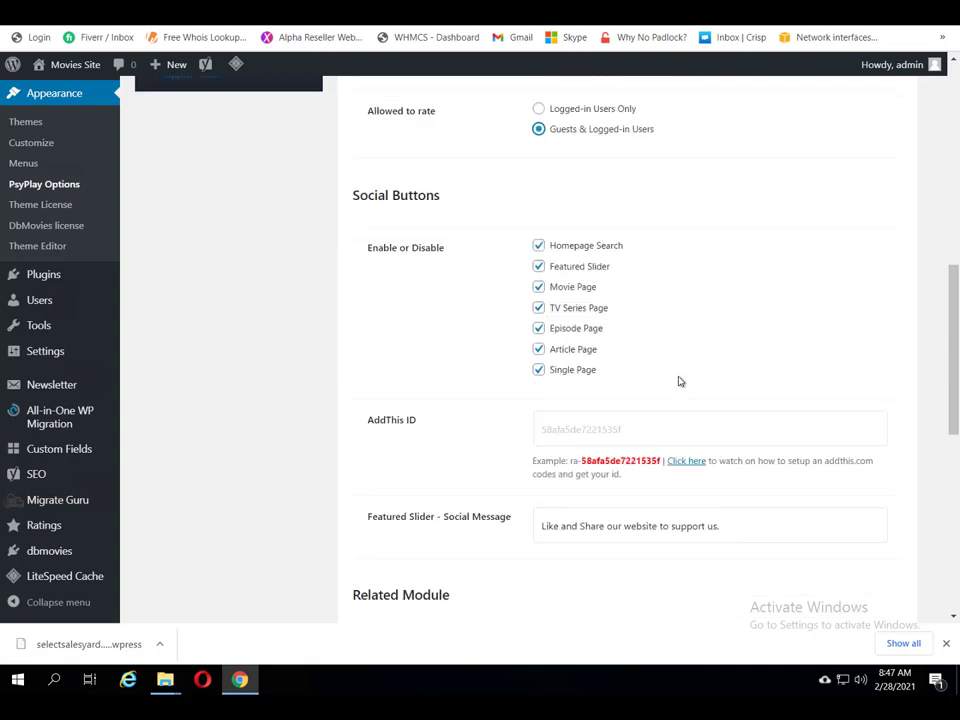
scroll(679, 381, down, 2)
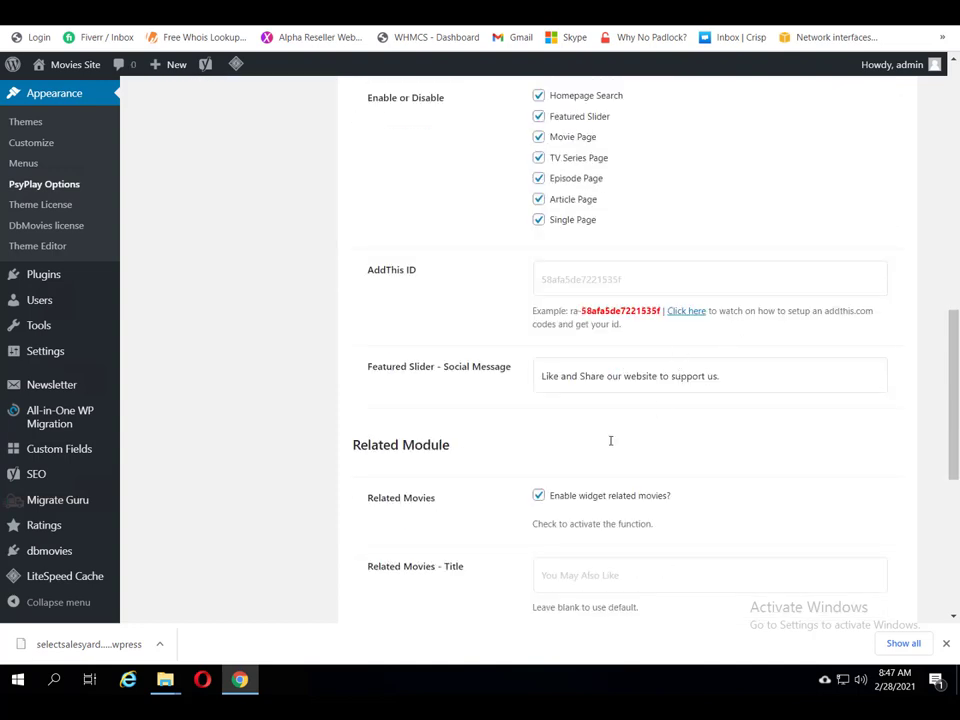
scroll(697, 478, down, 2)
scroll(697, 478, down, 2)
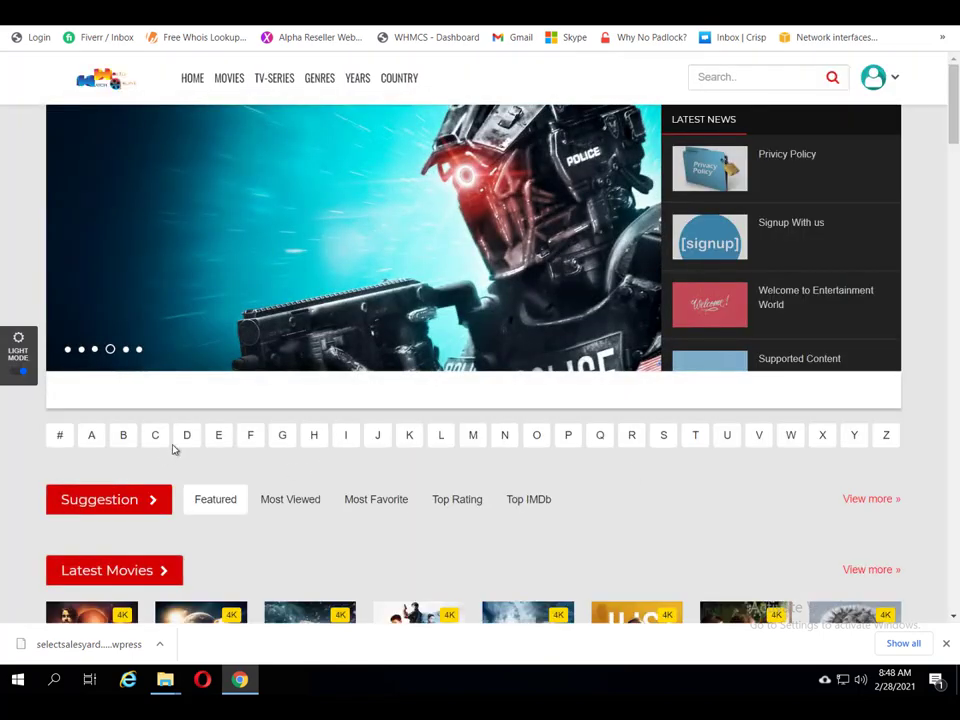
Step: Browse the Breach movie page, then return to the admin's PsyPlay Options tab
scroll(180, 445, down, 1)
scroll(91, 574, down, 1)
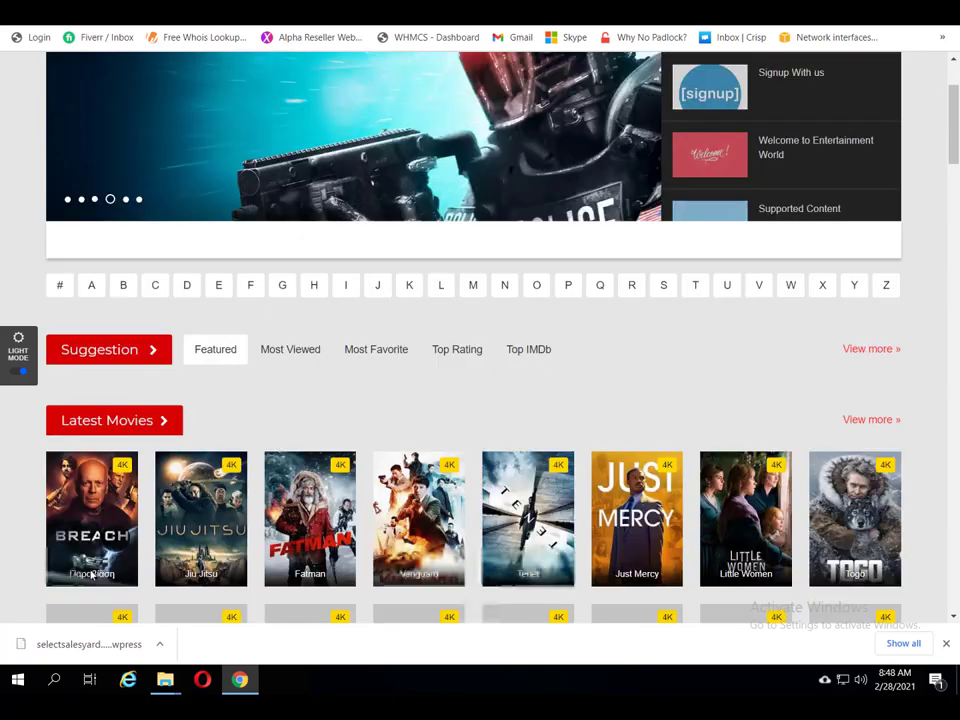
click(103, 519)
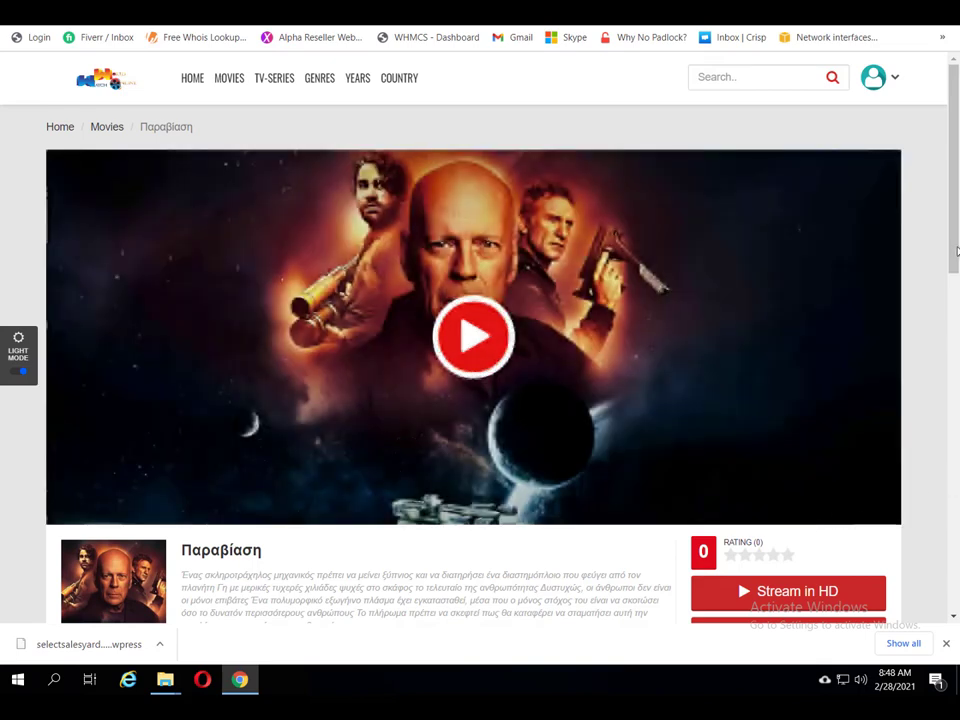
scroll(918, 540, down, 3)
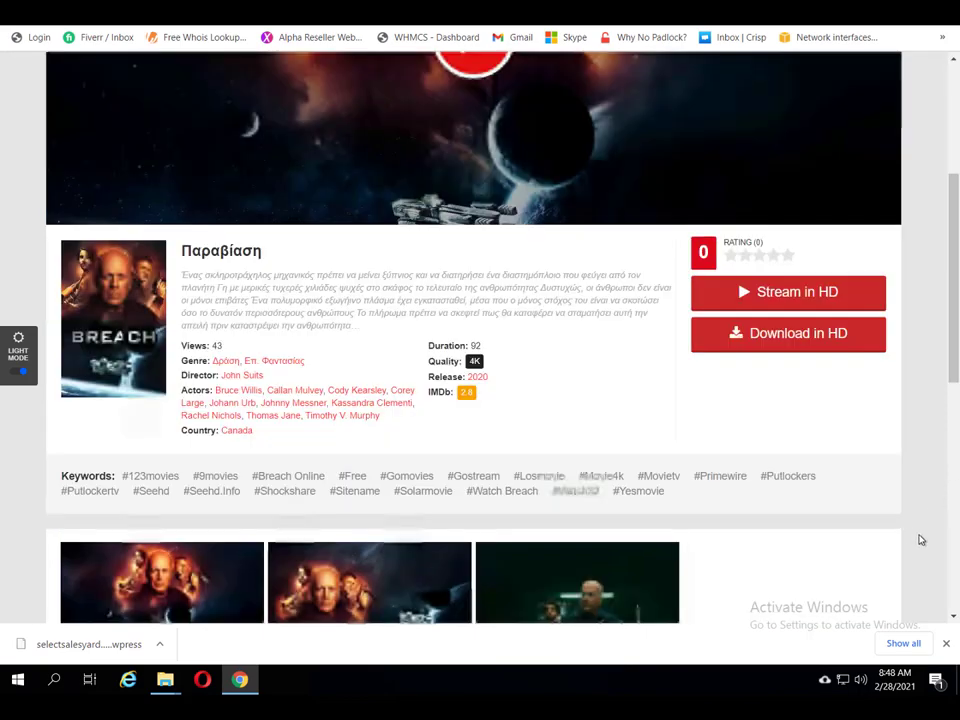
scroll(921, 540, up, 2)
scroll(921, 540, down, 2)
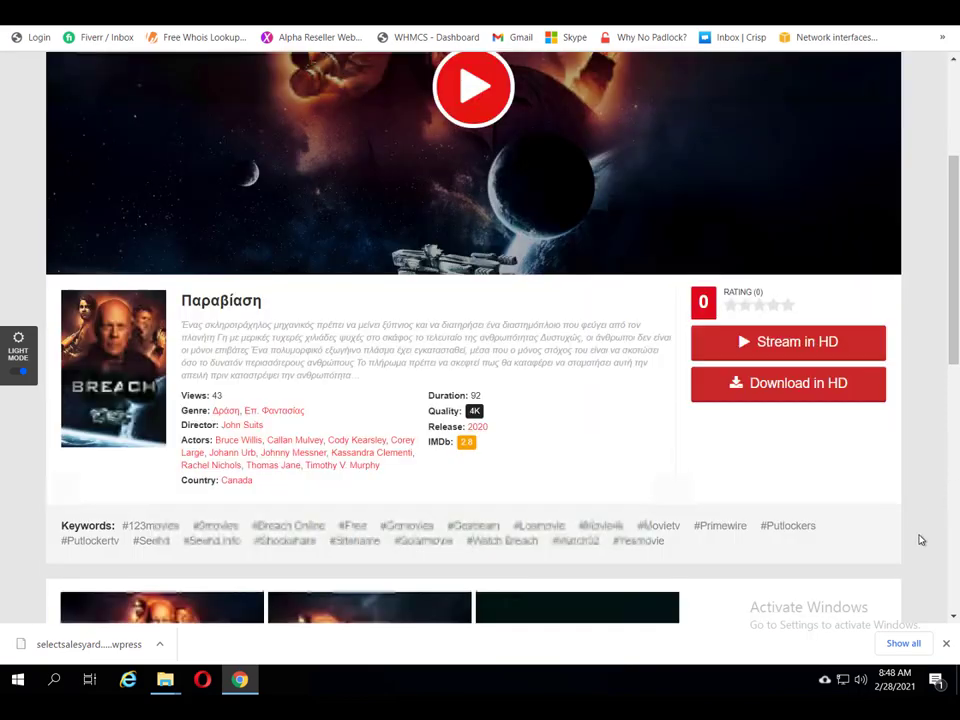
scroll(921, 540, down, 1)
scroll(921, 540, down, 2)
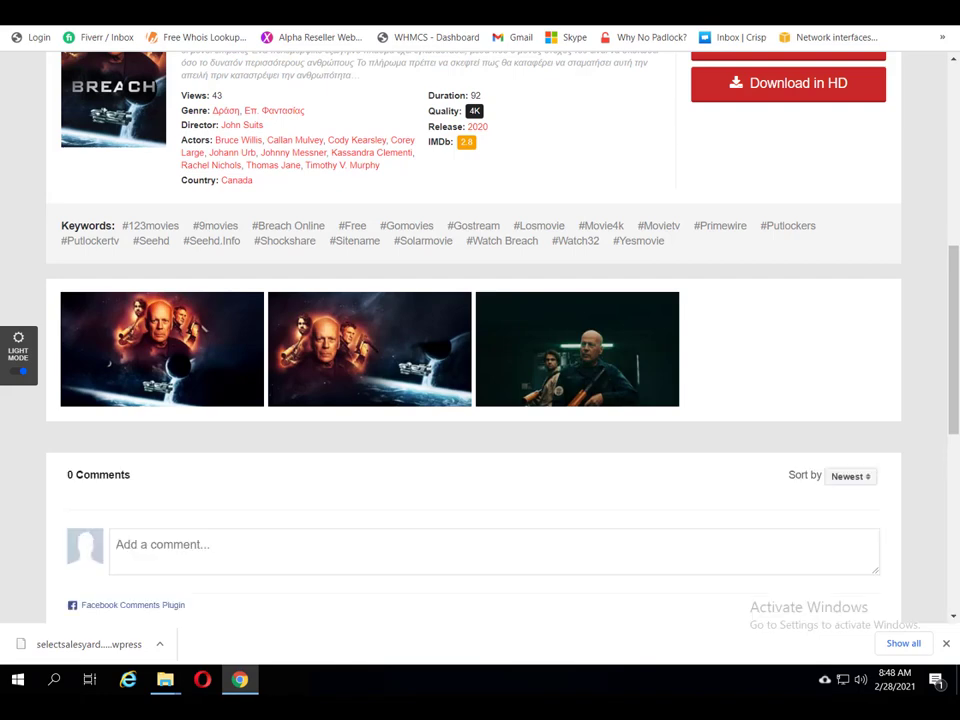
click(680, 12)
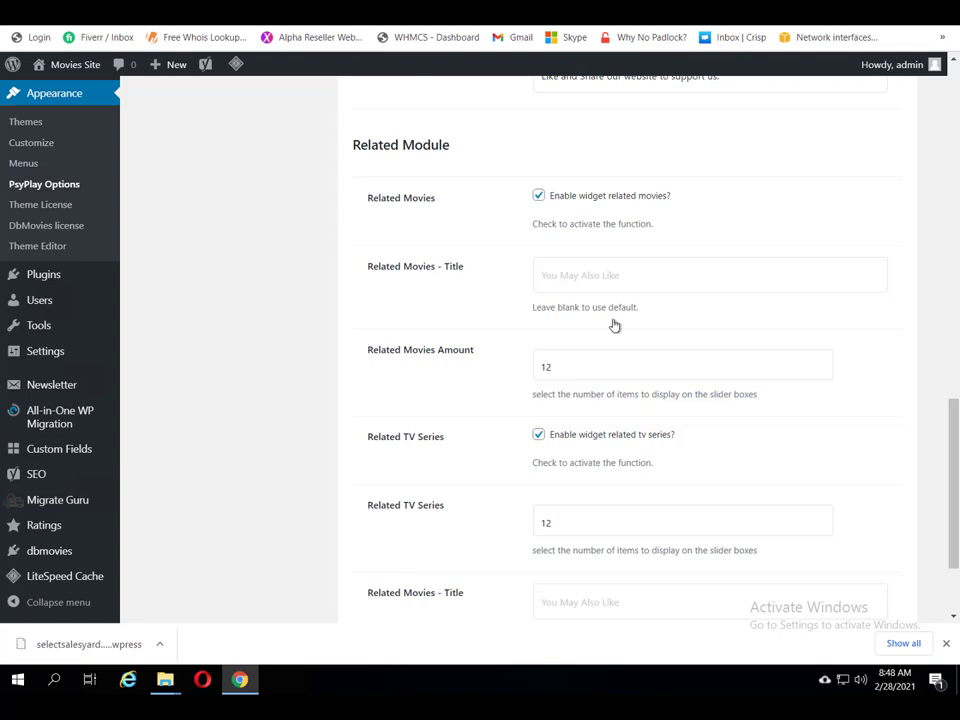
Step: Enable Movie Peview (qTip) in PsyPlay Advance Settings and save the changes
scroll(534, 414, down, 2)
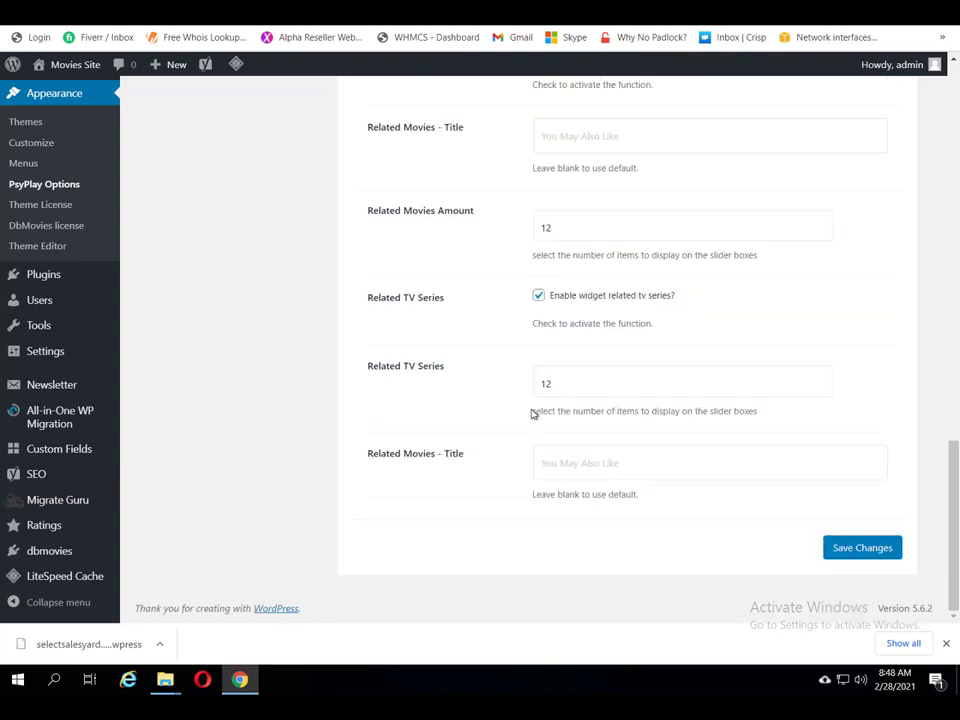
scroll(533, 410, up, 5)
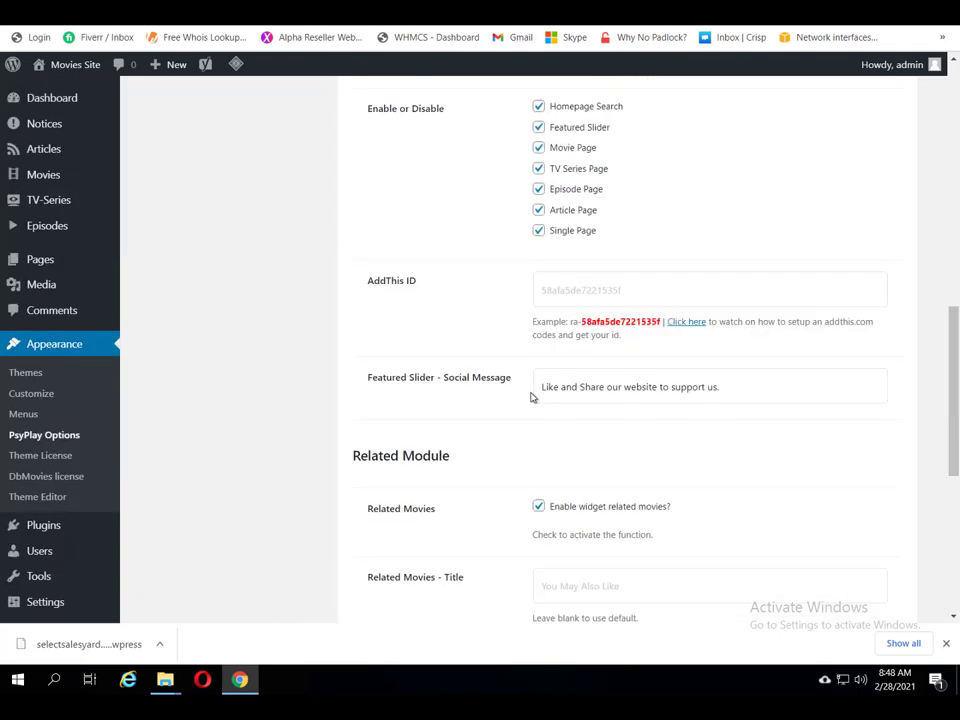
scroll(531, 397, up, 6)
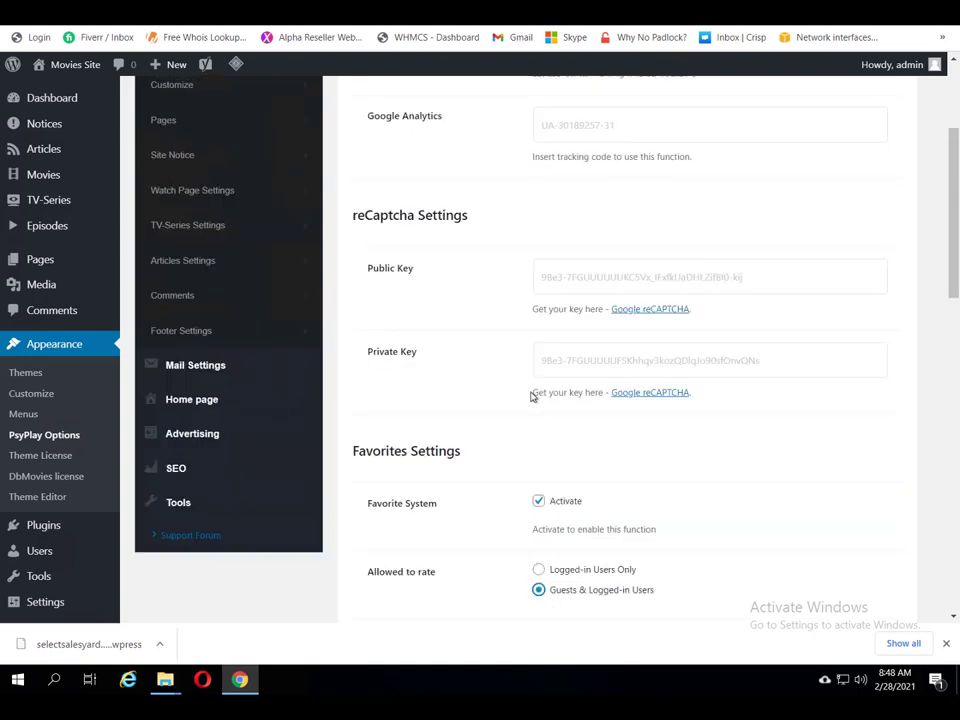
scroll(506, 340, up, 2)
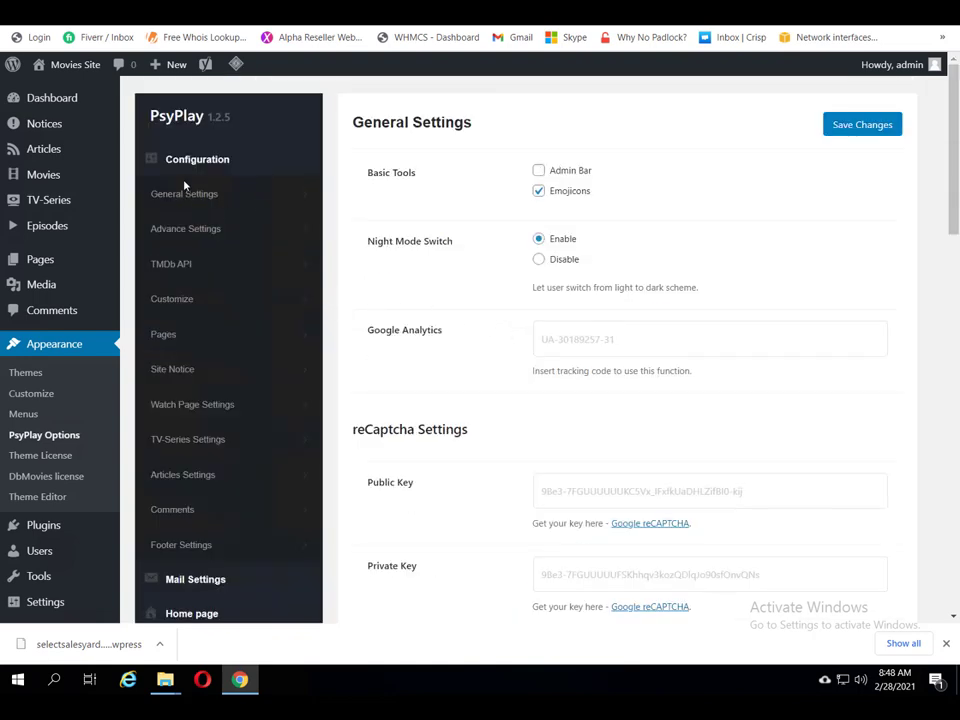
click(167, 230)
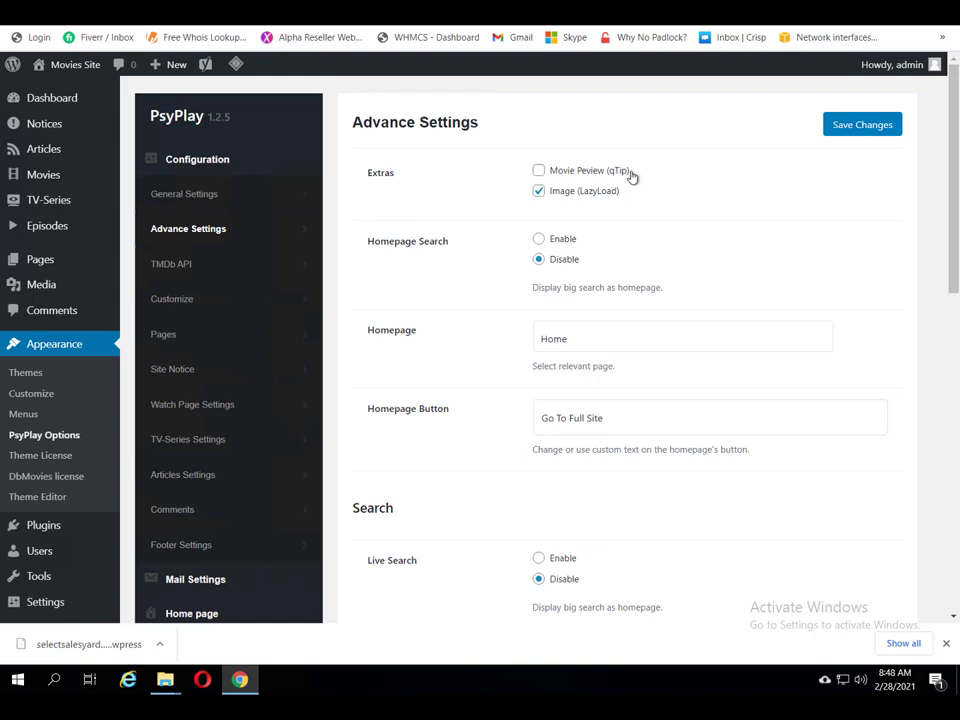
click(538, 172)
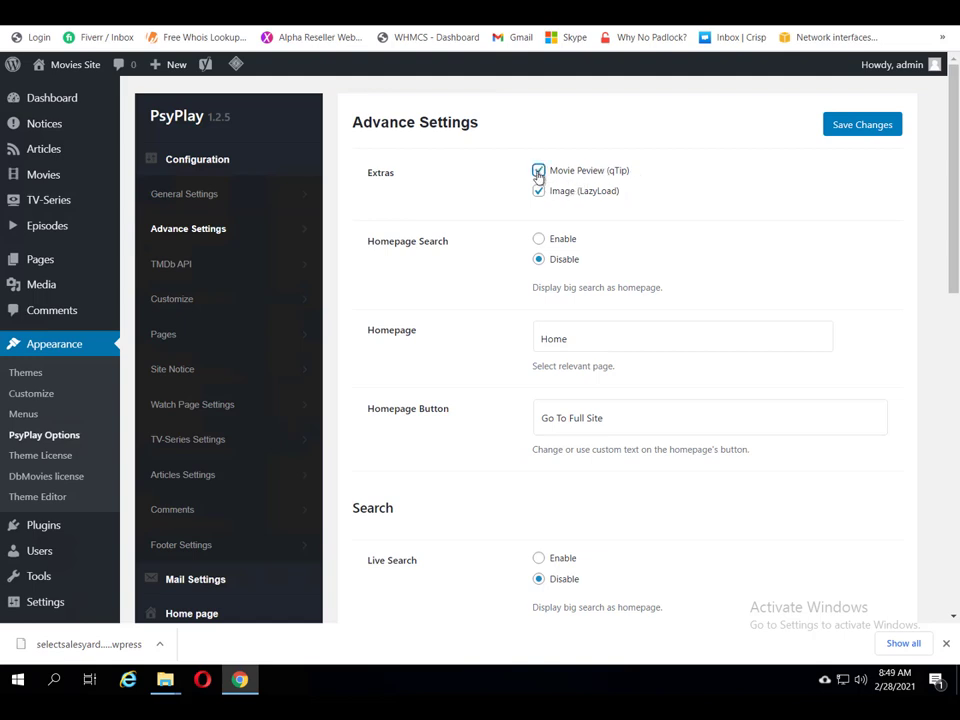
click(862, 130)
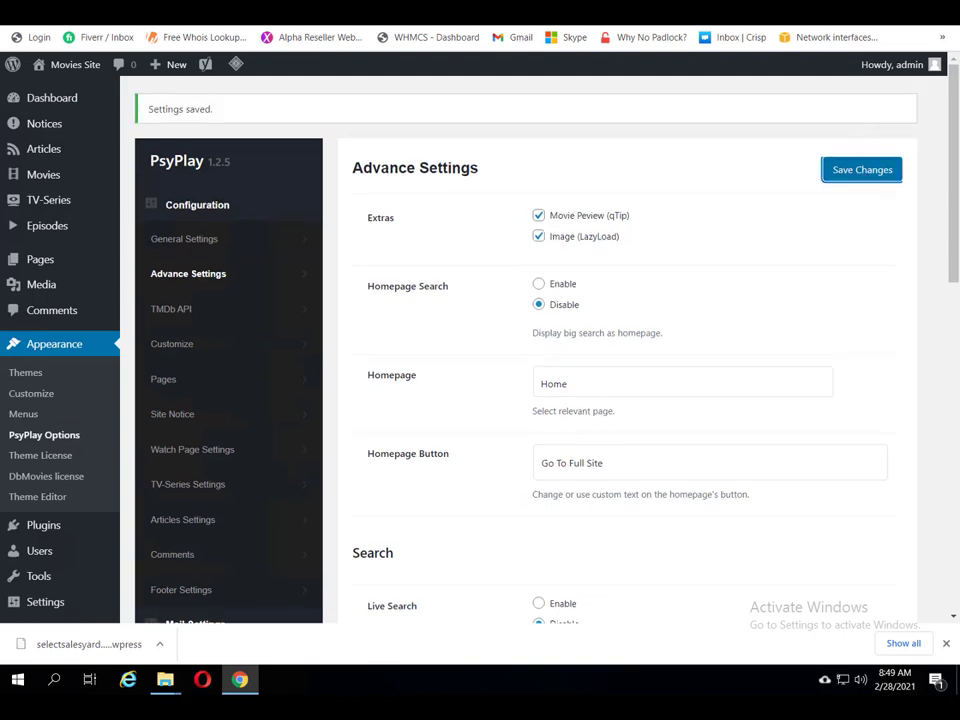
key(ctrl+Tab)
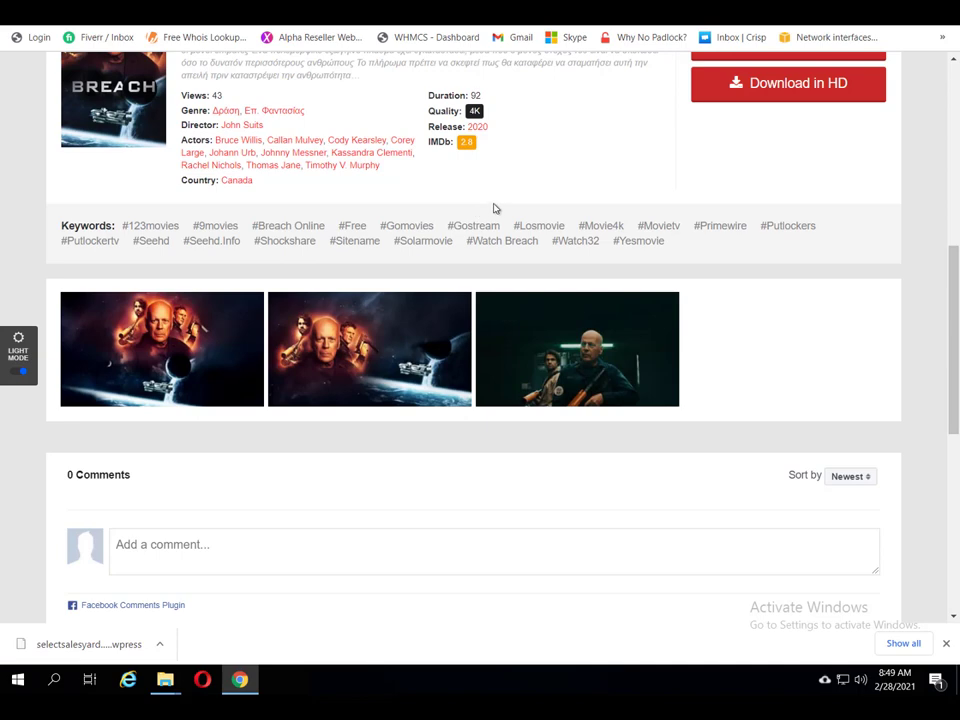
Step: On the site home page, check Breach's qTip preview card (IMDb 2.8, 2020, Canada), then return to admin
scroll(493, 208, up, 1)
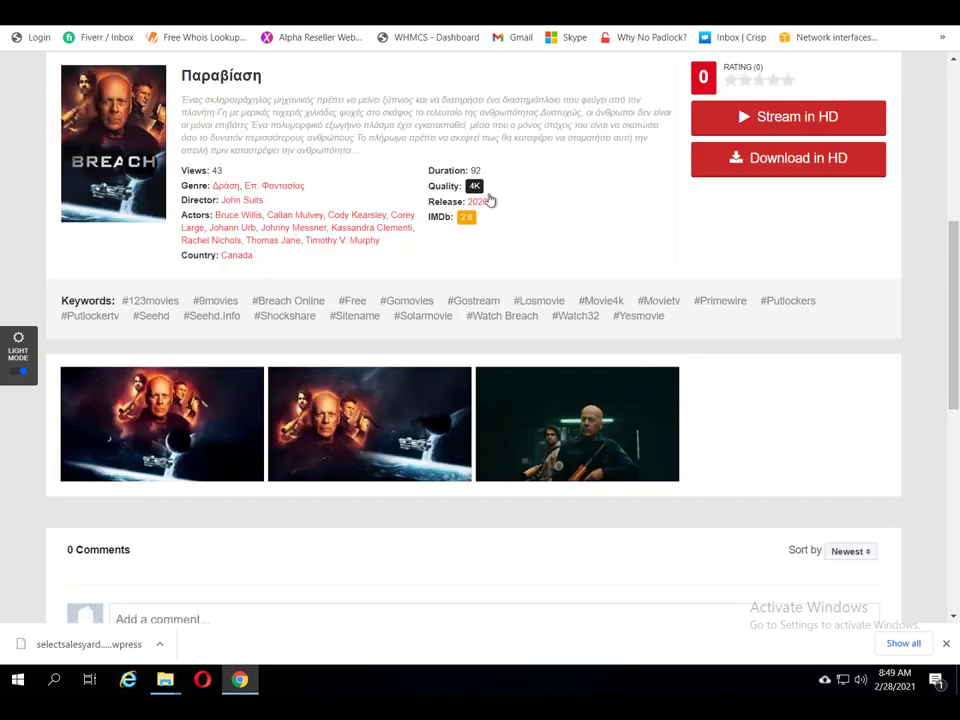
scroll(491, 201, up, 3)
scroll(488, 196, up, 3)
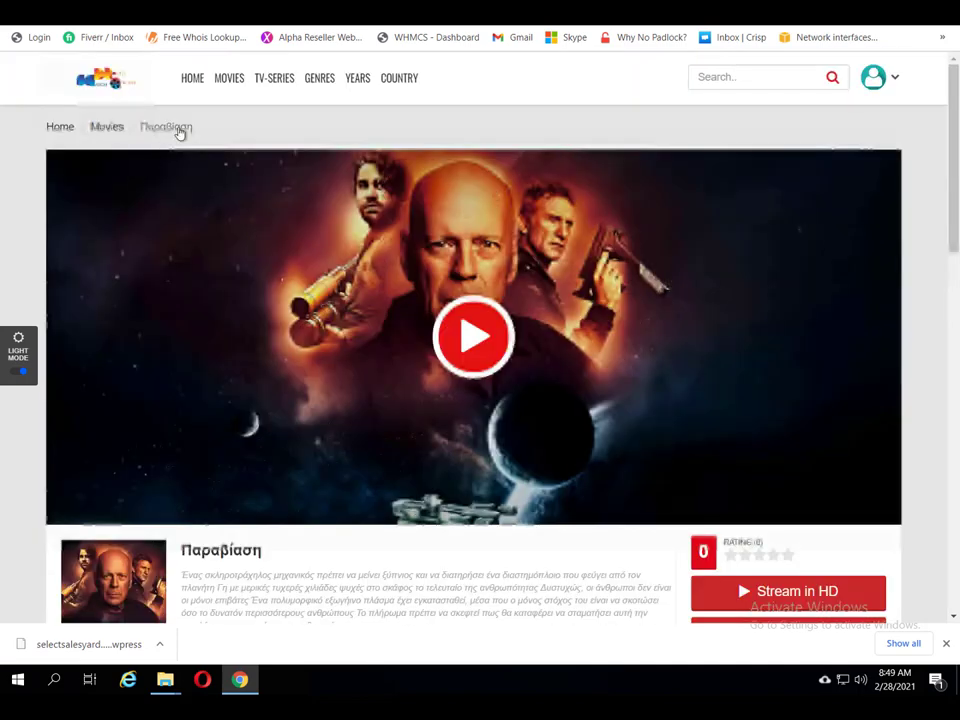
click(192, 80)
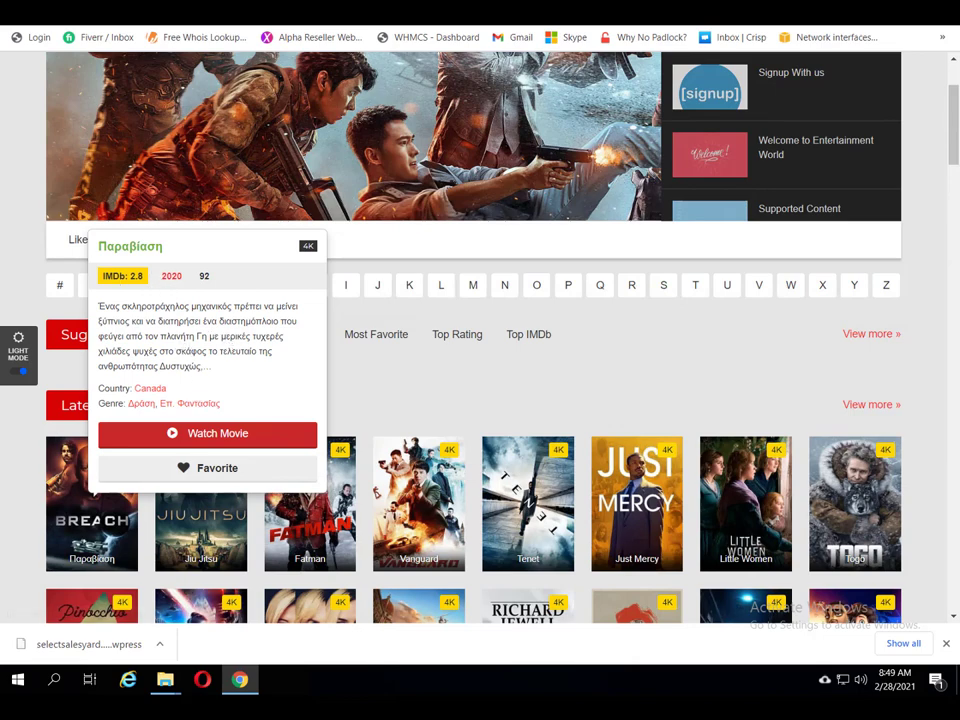
key(ctrl+Tab)
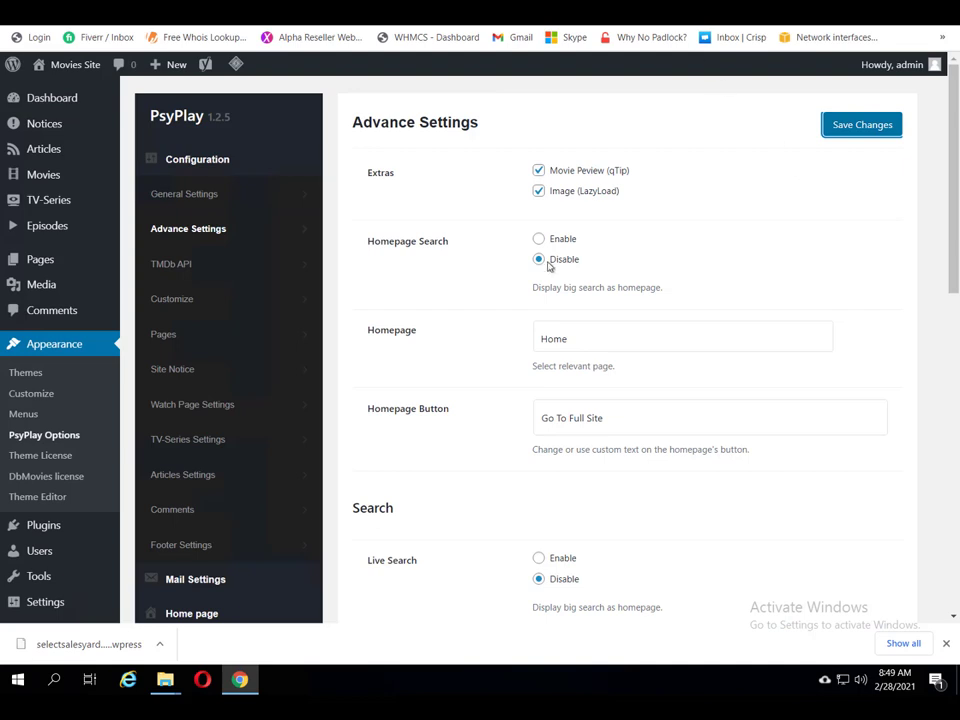
Step: Switch off the Movie Peview (qTip) extra and save, keeping Image (LazyLoad) enabled
click(539, 173)
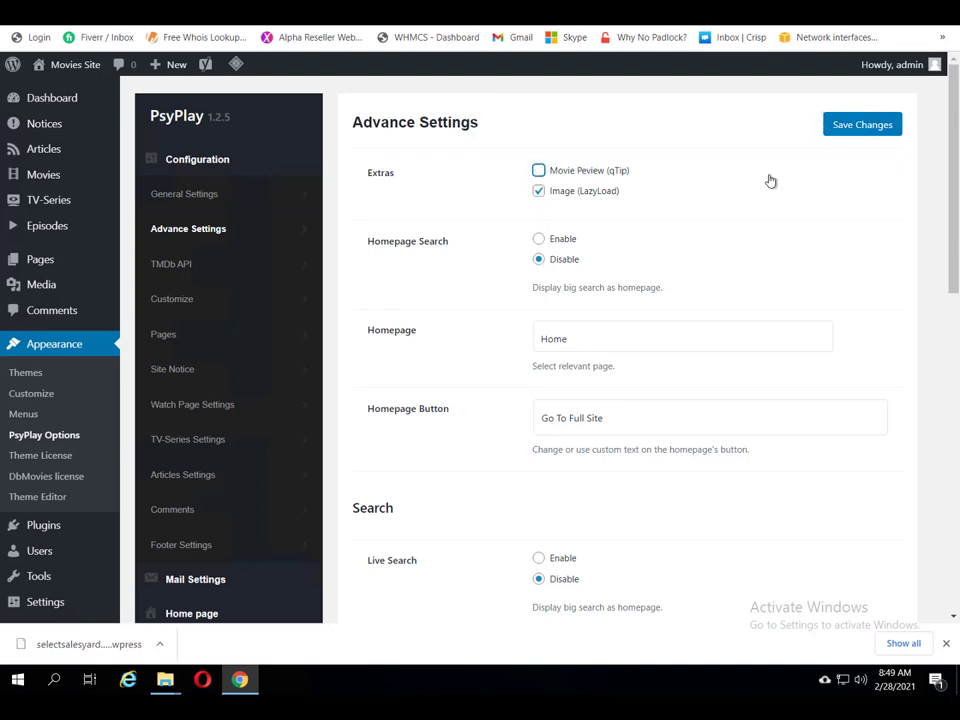
click(864, 125)
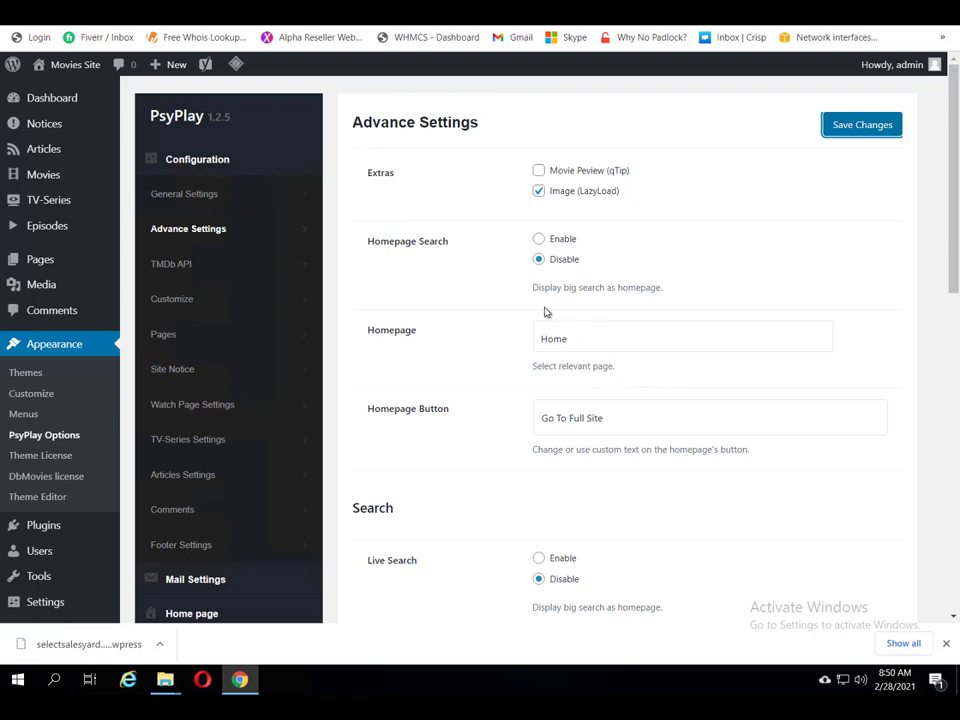
Step: Enable Homepage Search and save, then enable Live Search in the Advance Settings
click(538, 244)
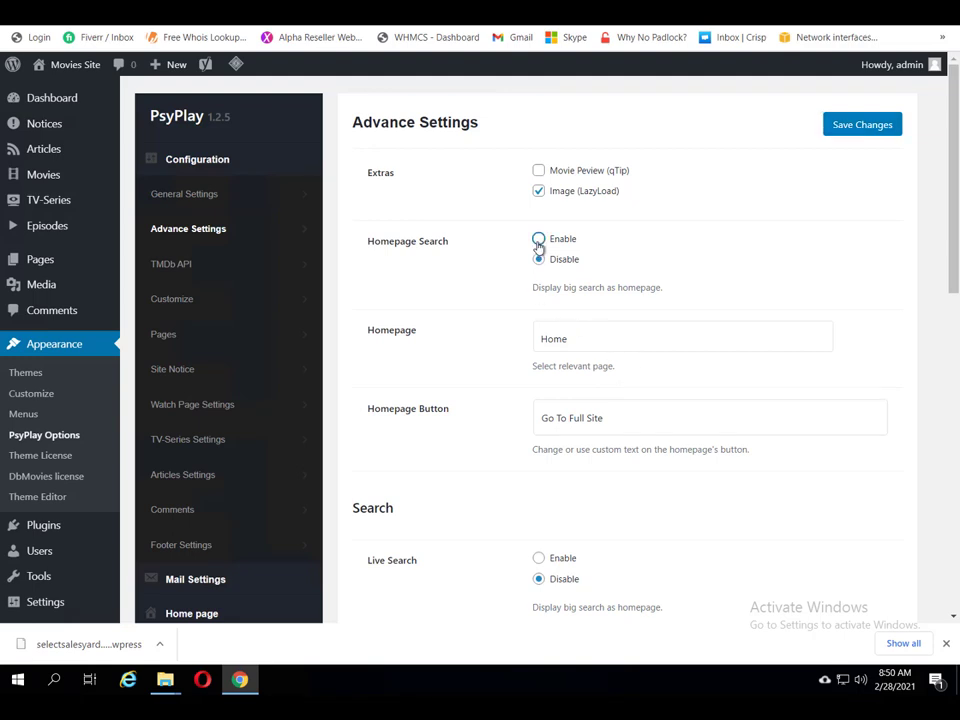
click(864, 124)
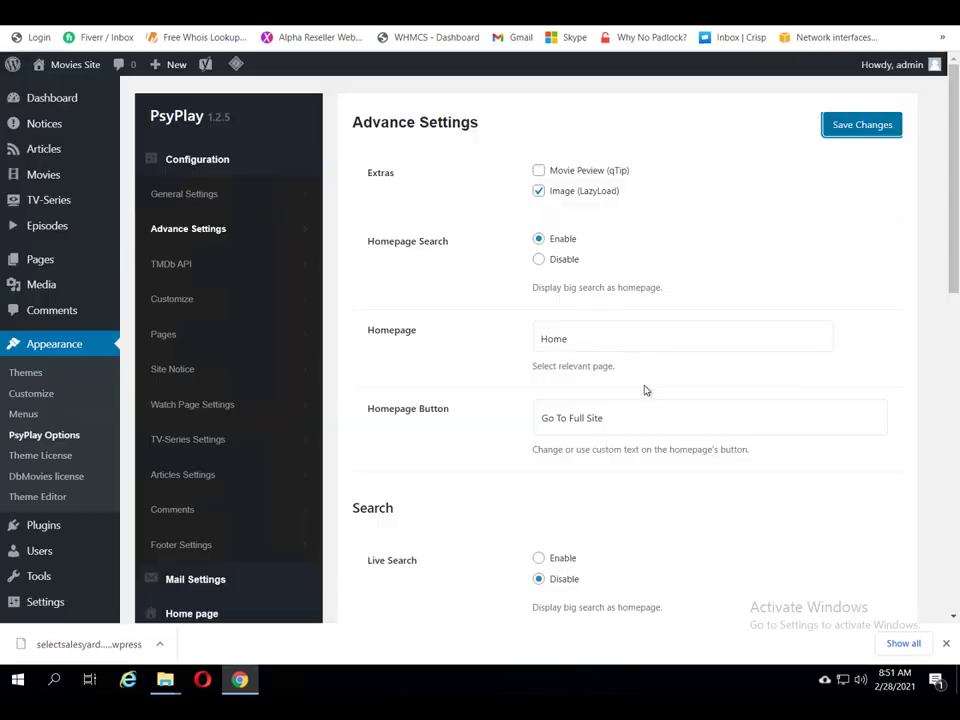
scroll(664, 497, down, 1)
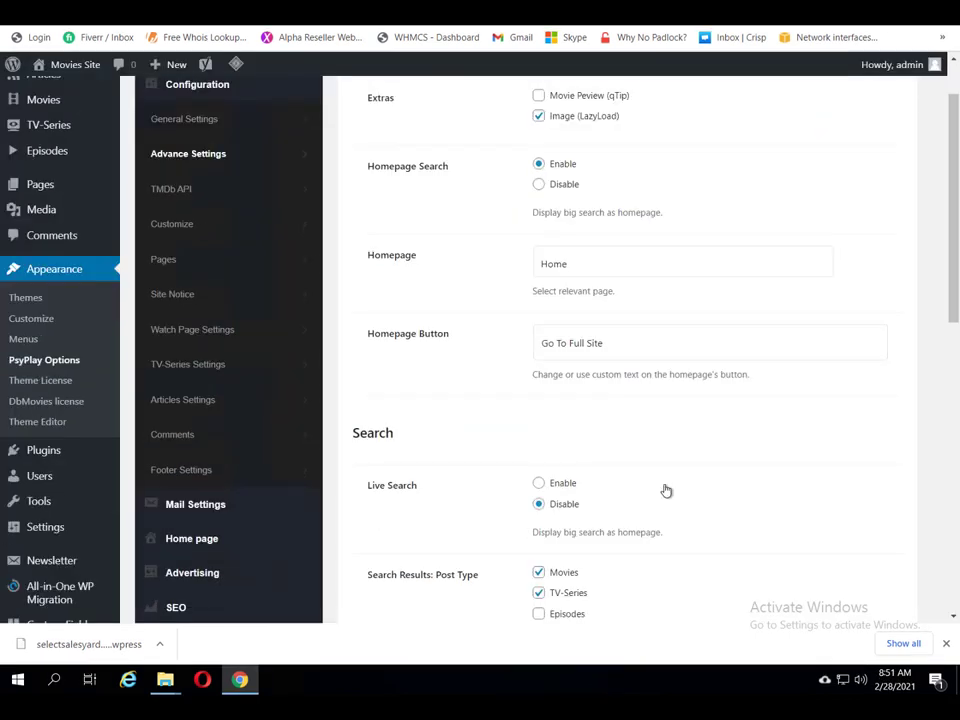
click(539, 484)
Step: Bring up the TMDb API settings: empty API Key, en-US language, Generate Categories enabled
scroll(613, 407, up, 2)
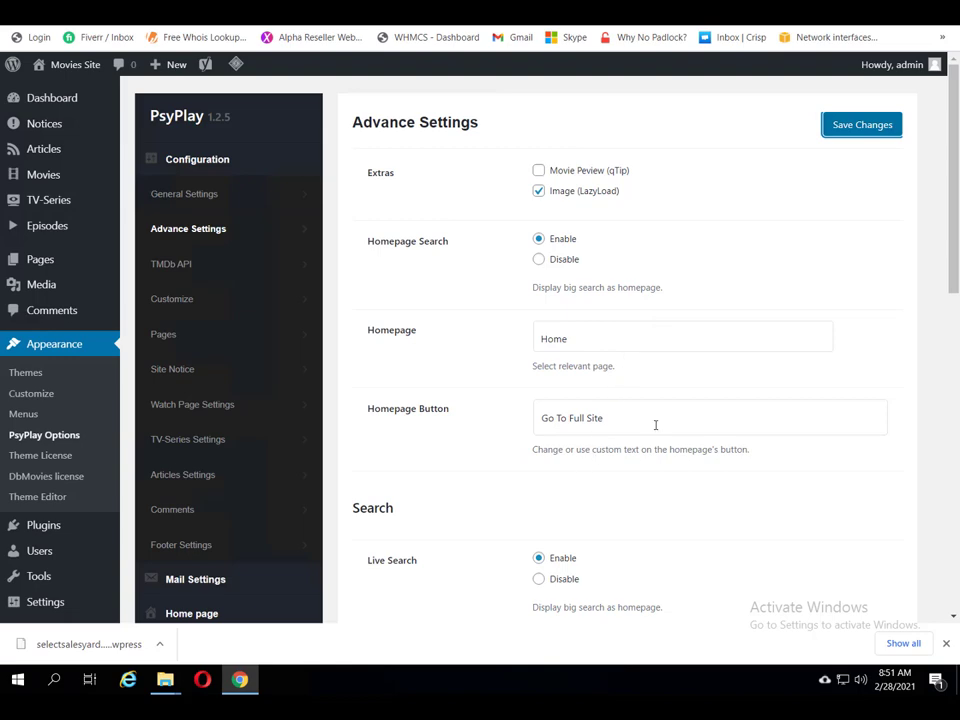
scroll(640, 429, down, 2)
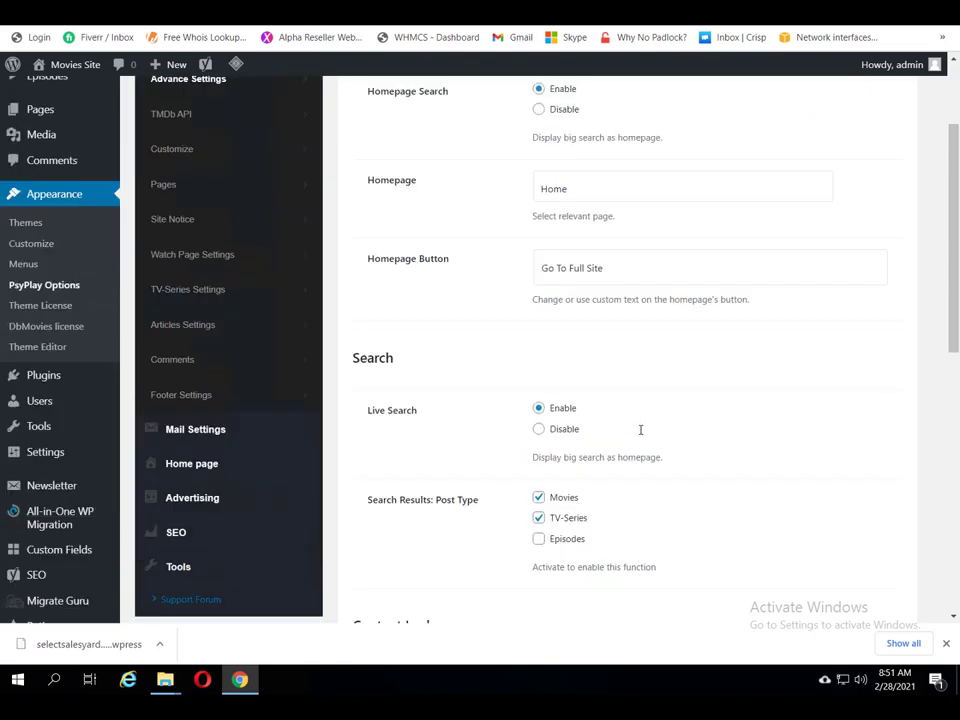
scroll(639, 437, down, 2)
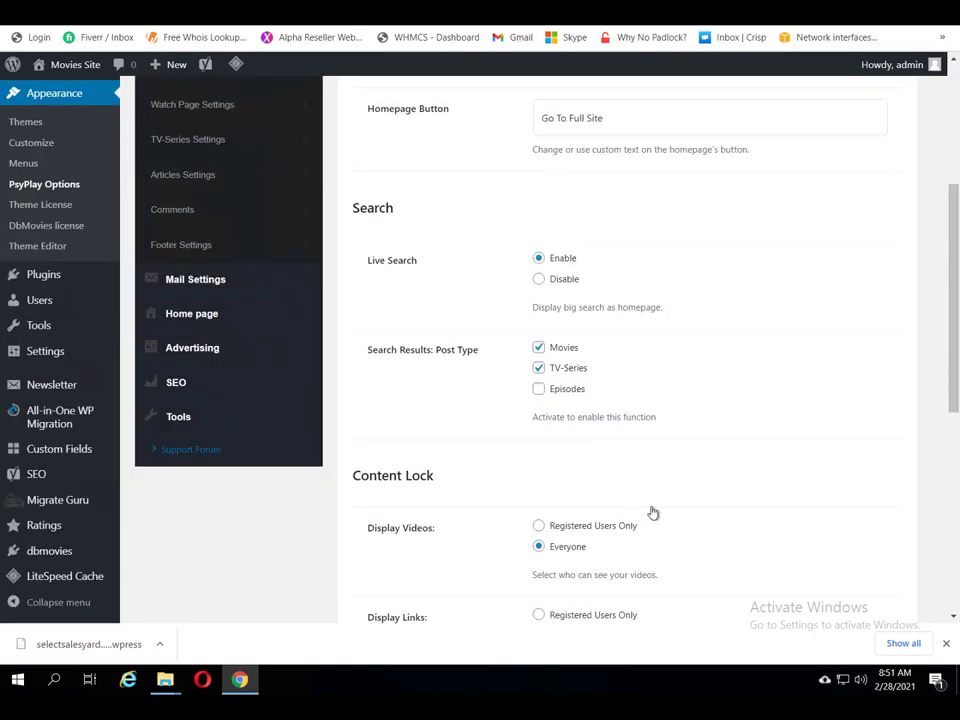
scroll(652, 511, down, 1)
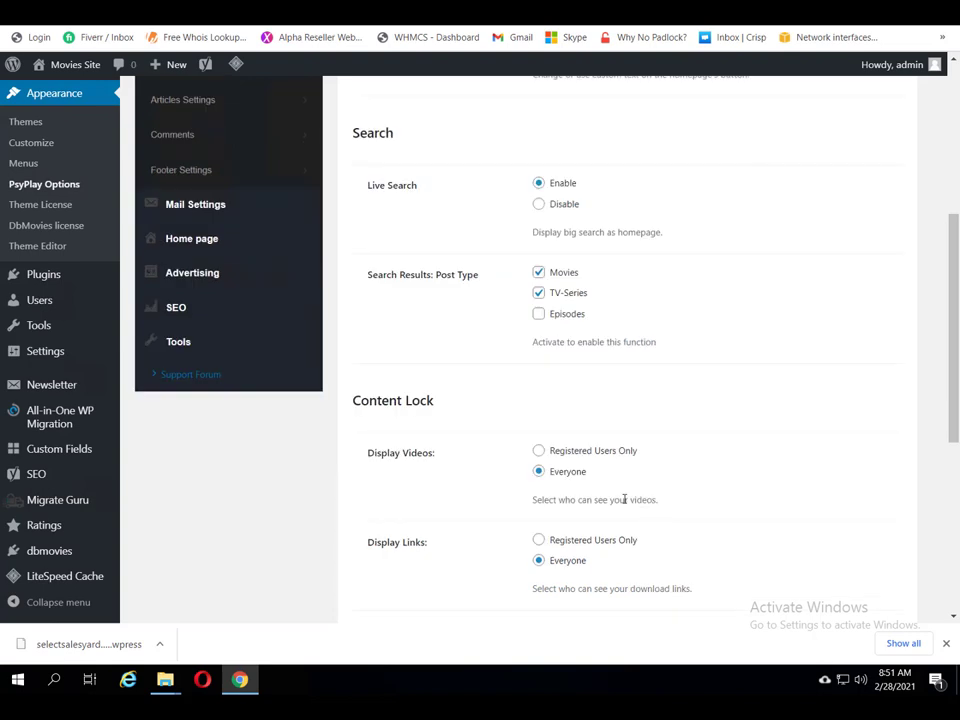
scroll(547, 492, down, 4)
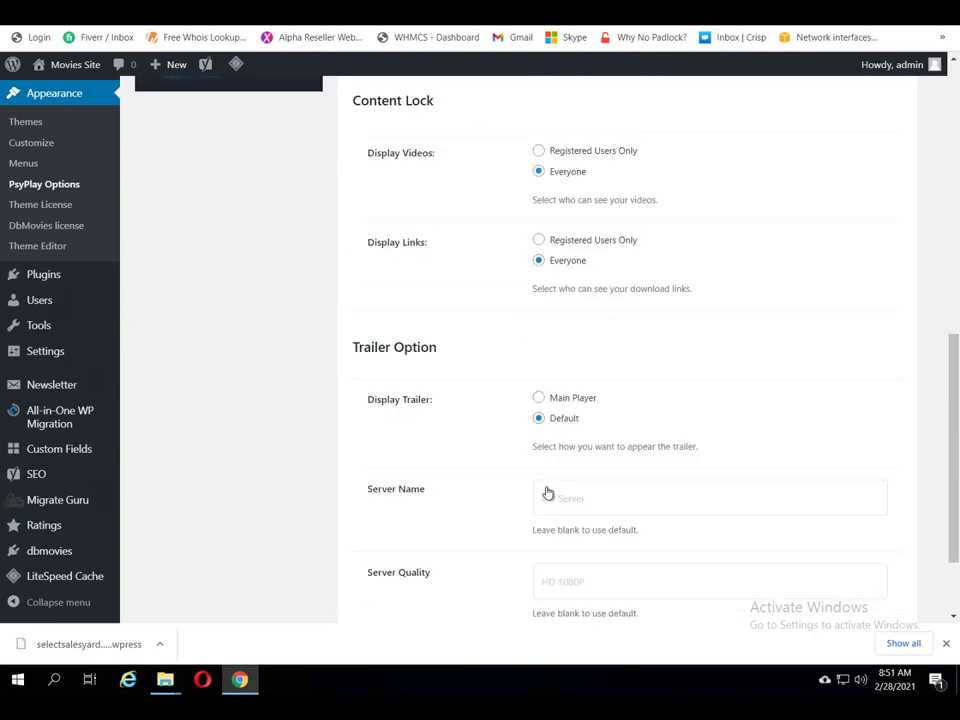
scroll(547, 489, down, 2)
scroll(547, 490, up, 7)
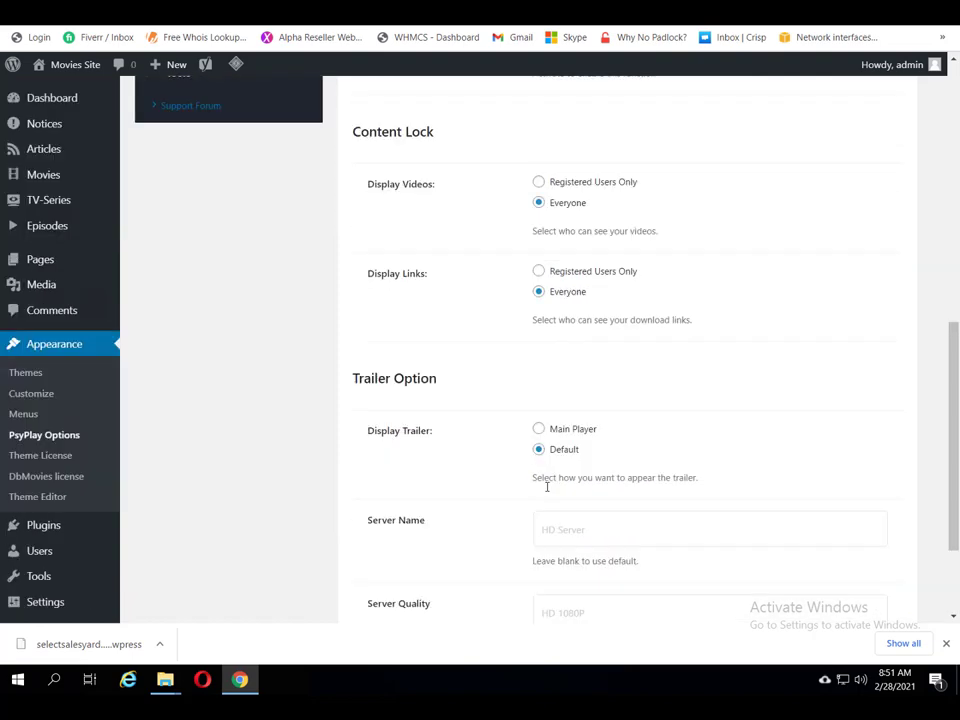
scroll(549, 492, up, 4)
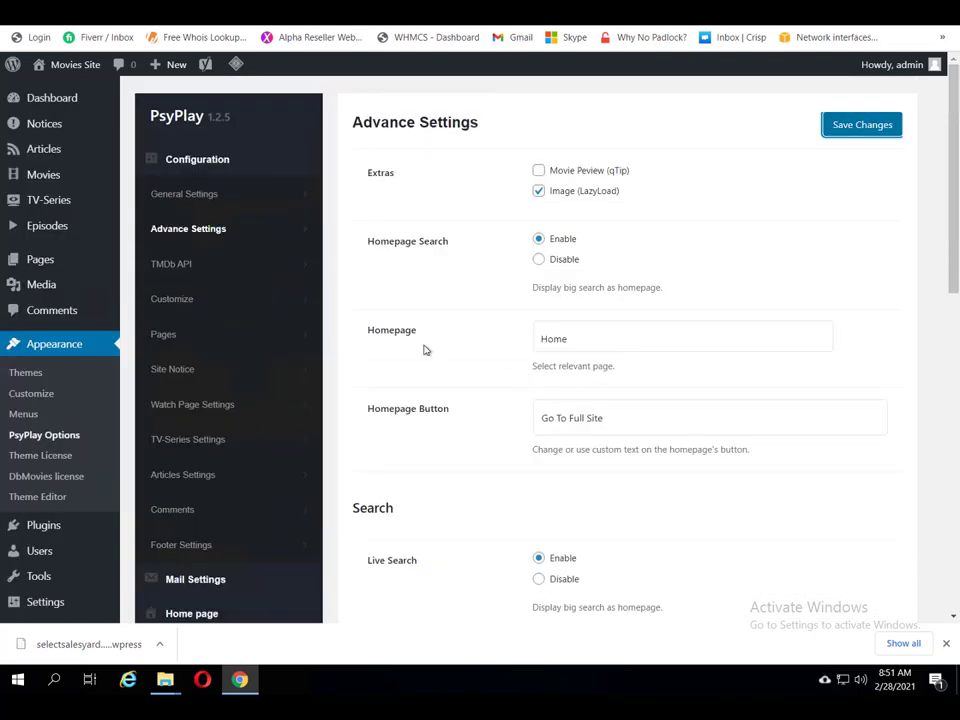
click(171, 266)
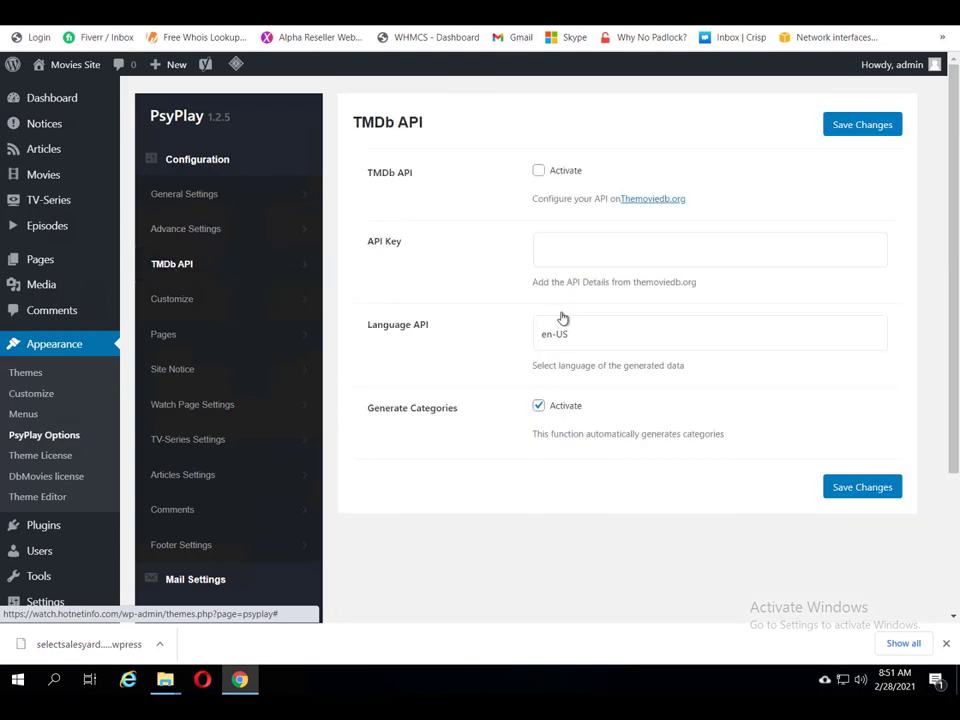
Step: Visit themoviedb.org's account login page for an API key, then go back to the TMDb API settings
click(642, 200)
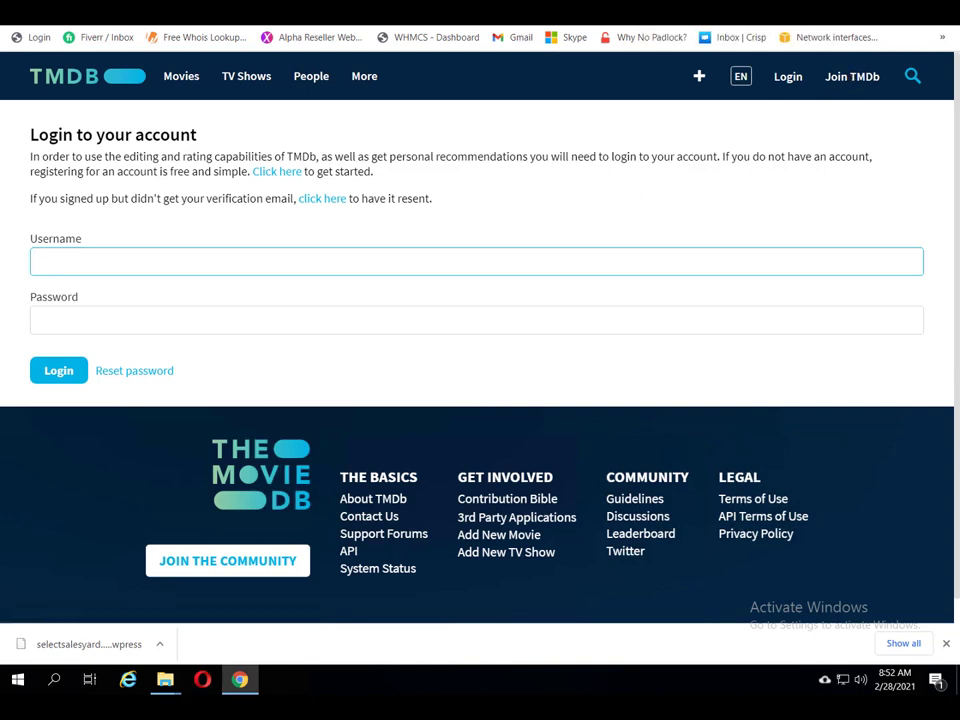
key(ctrl+w)
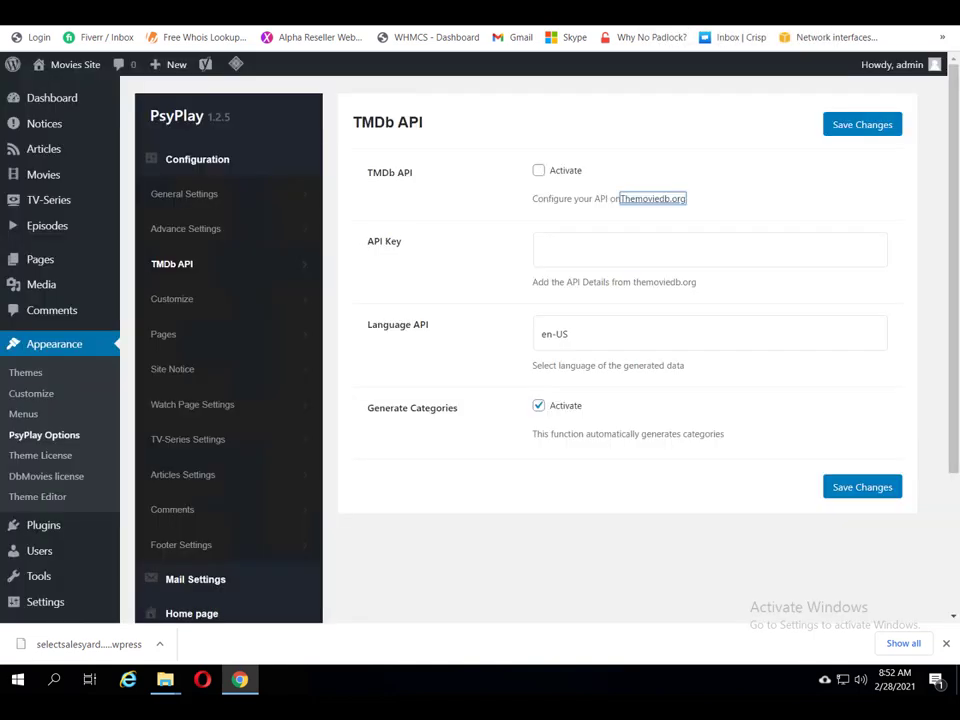
Step: Open the Customize settings and compare the dark style, red scheme and favicon with the live site
click(172, 308)
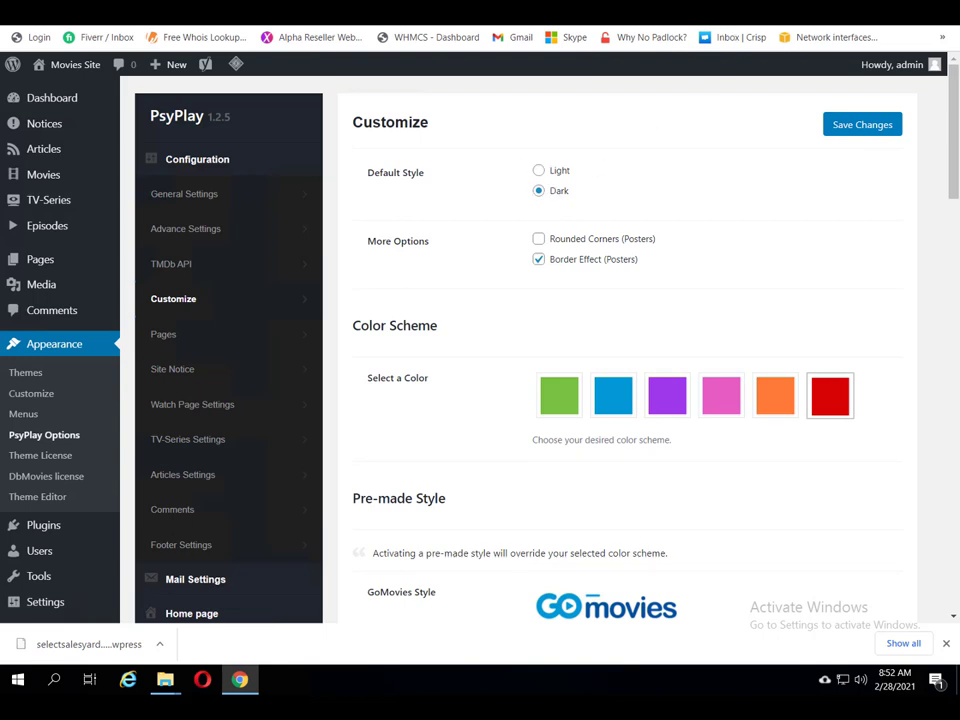
click(760, 12)
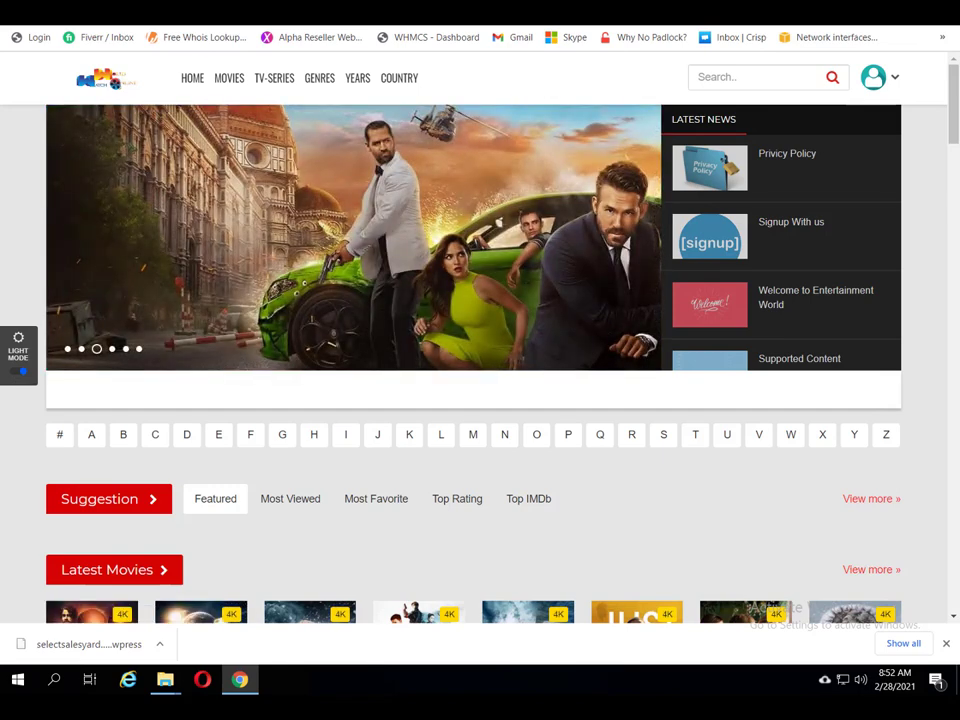
key(alt+Left)
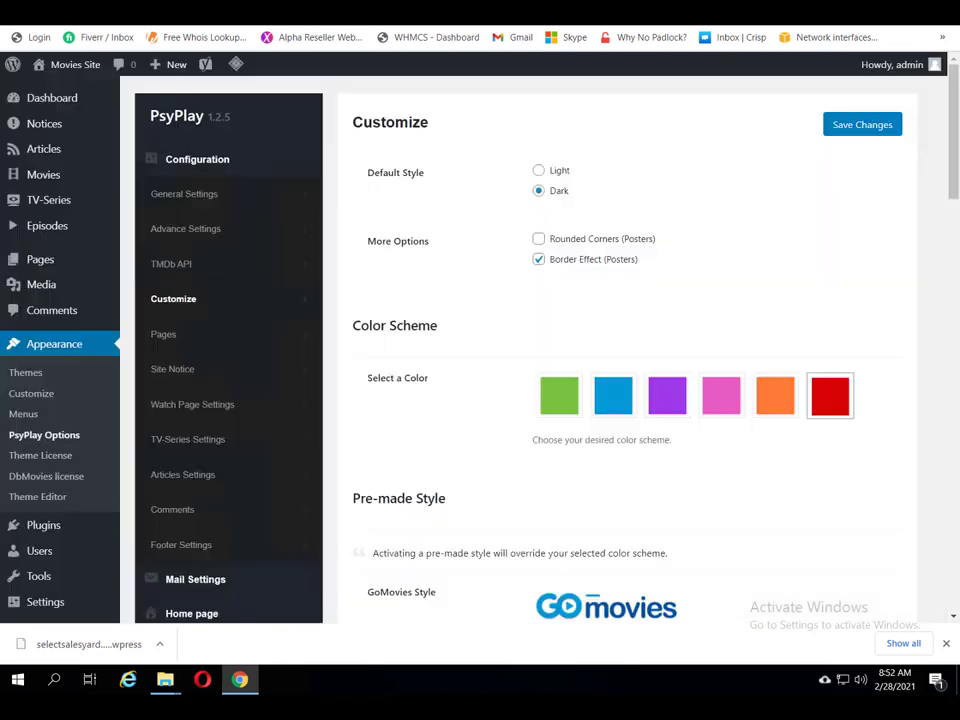
Step: Review the remaining Customize options, then bring up the Pages settings
scroll(634, 370, down, 3)
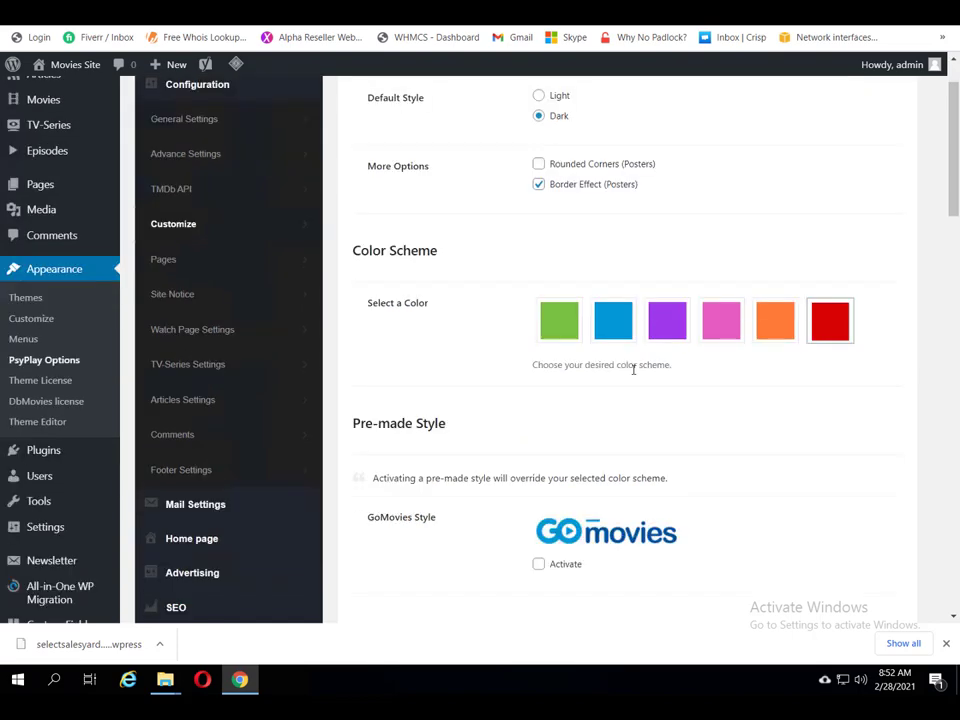
scroll(633, 376, down, 1)
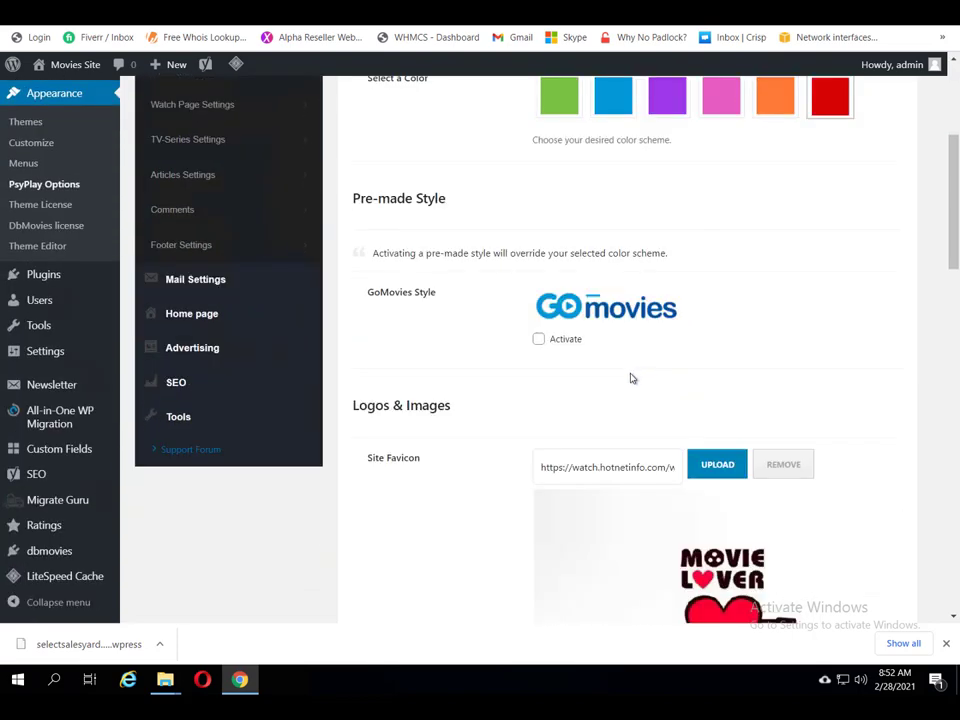
scroll(630, 376, down, 2)
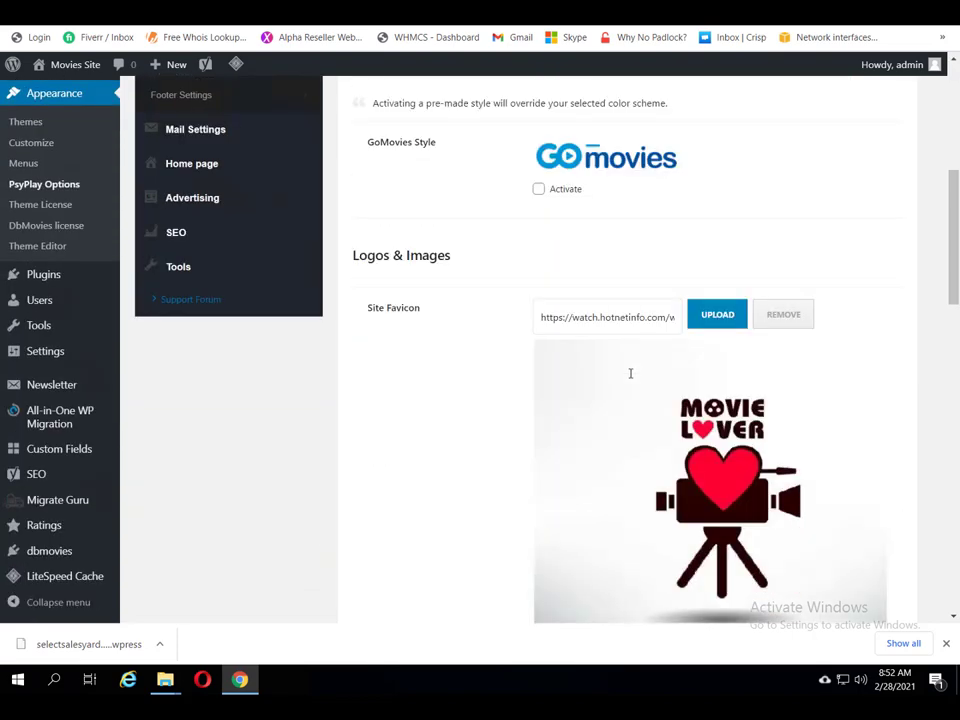
scroll(631, 378, down, 1)
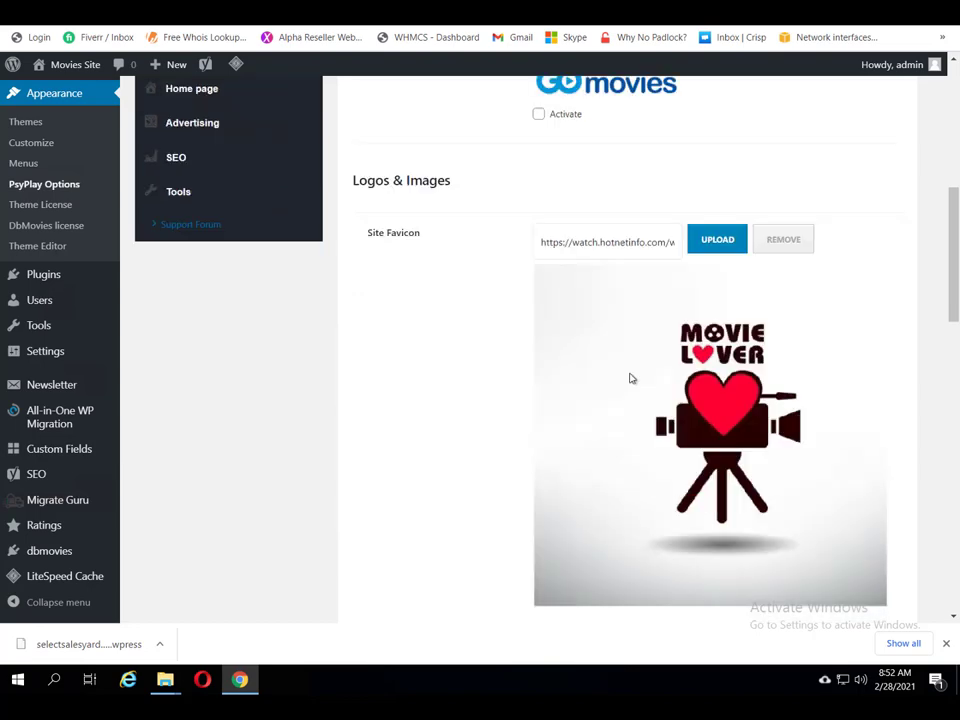
scroll(630, 378, down, 5)
scroll(630, 380, up, 1)
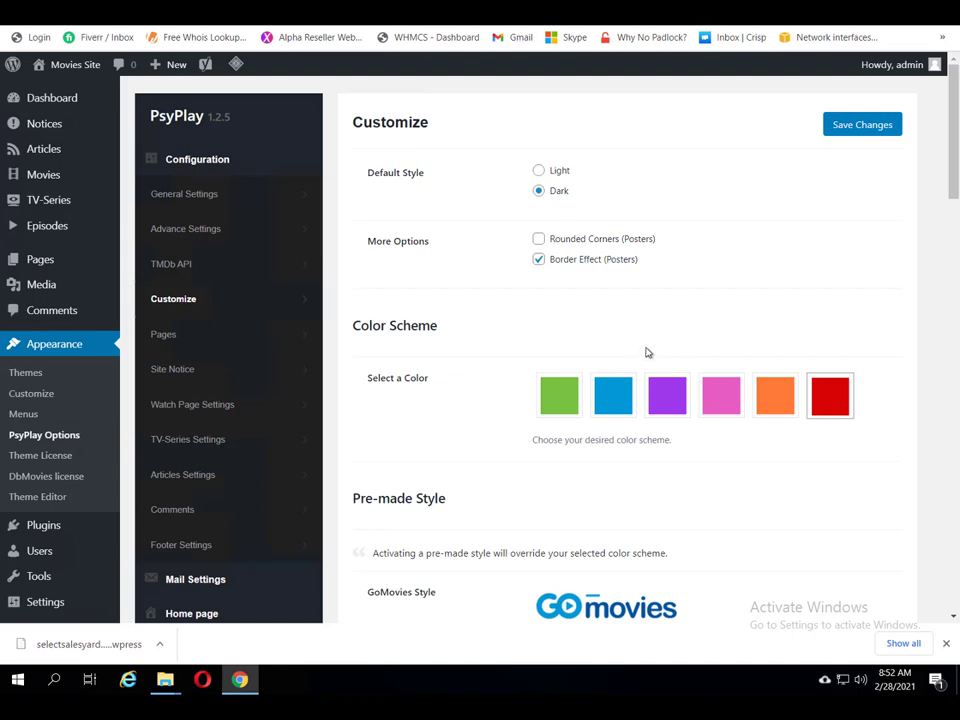
scroll(648, 352, down, 6)
scroll(634, 343, up, 6)
click(162, 337)
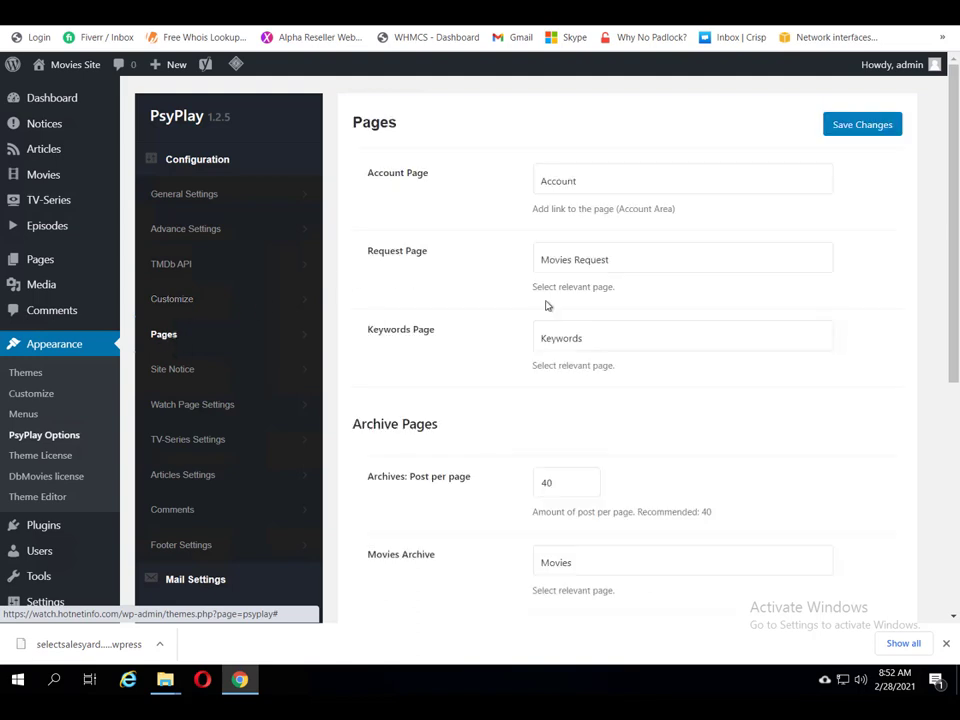
Step: Keep Account as the Account Page and review archives at 40 posts per page
click(671, 194)
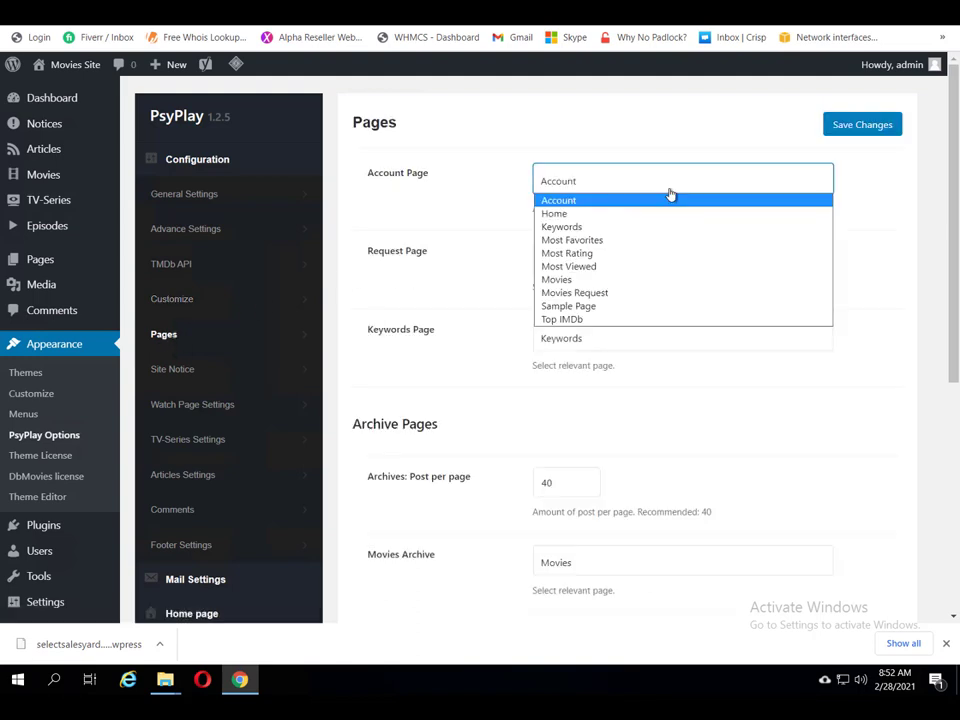
click(602, 178)
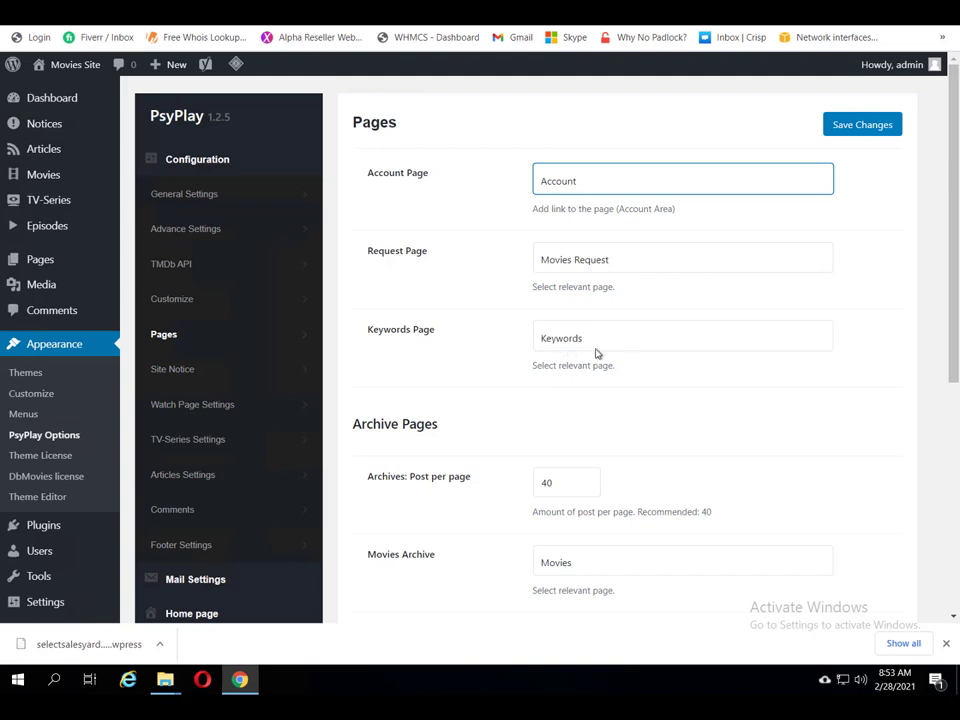
scroll(602, 447, down, 1)
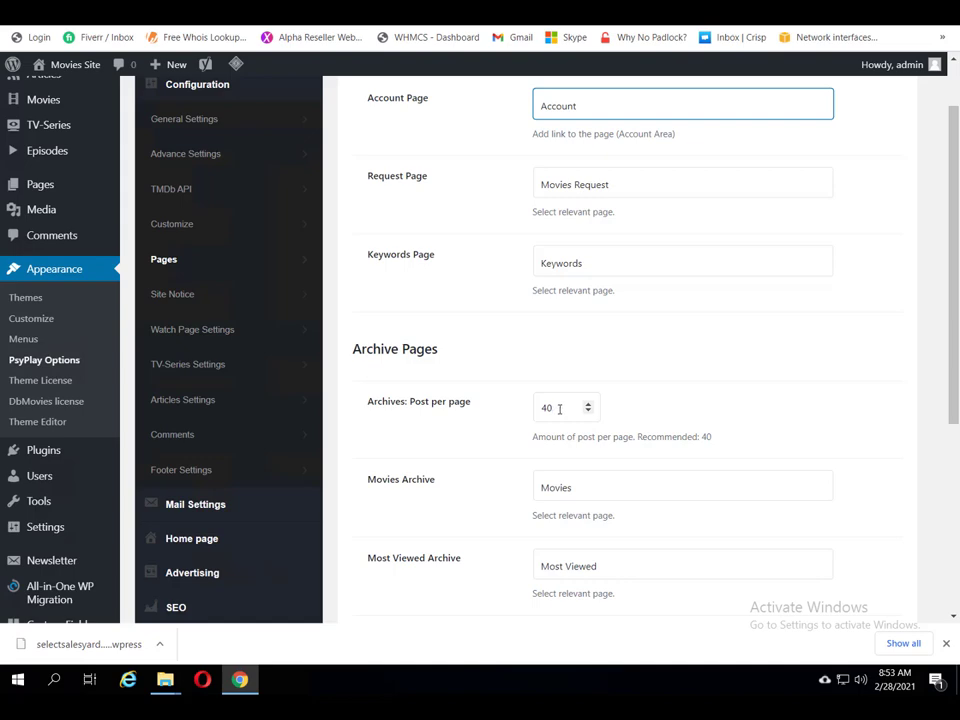
scroll(559, 410, down, 3)
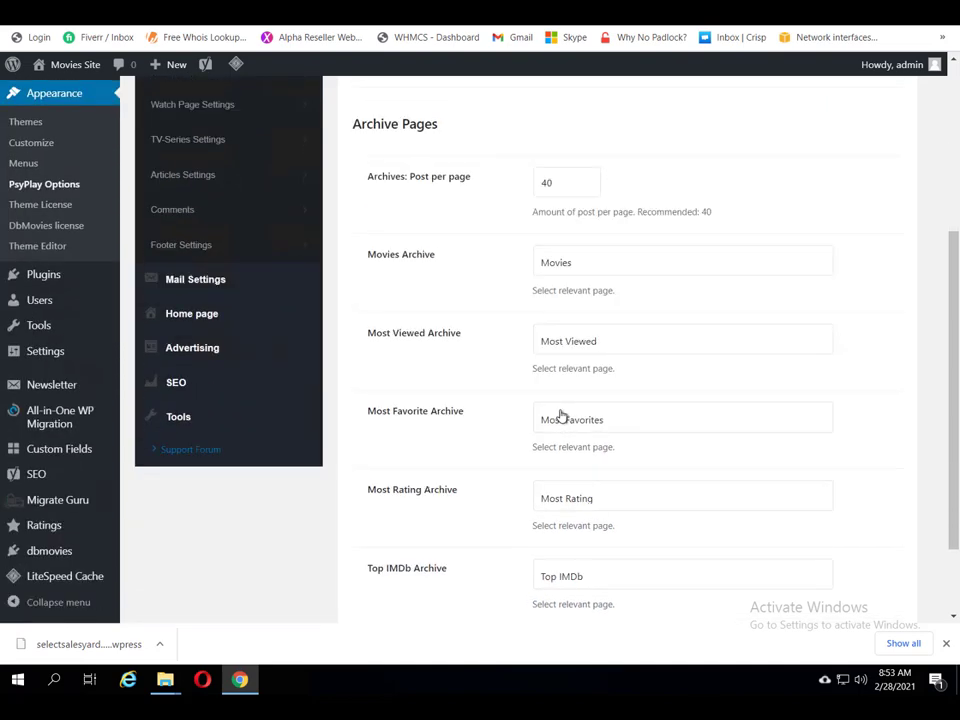
scroll(559, 416, down, 2)
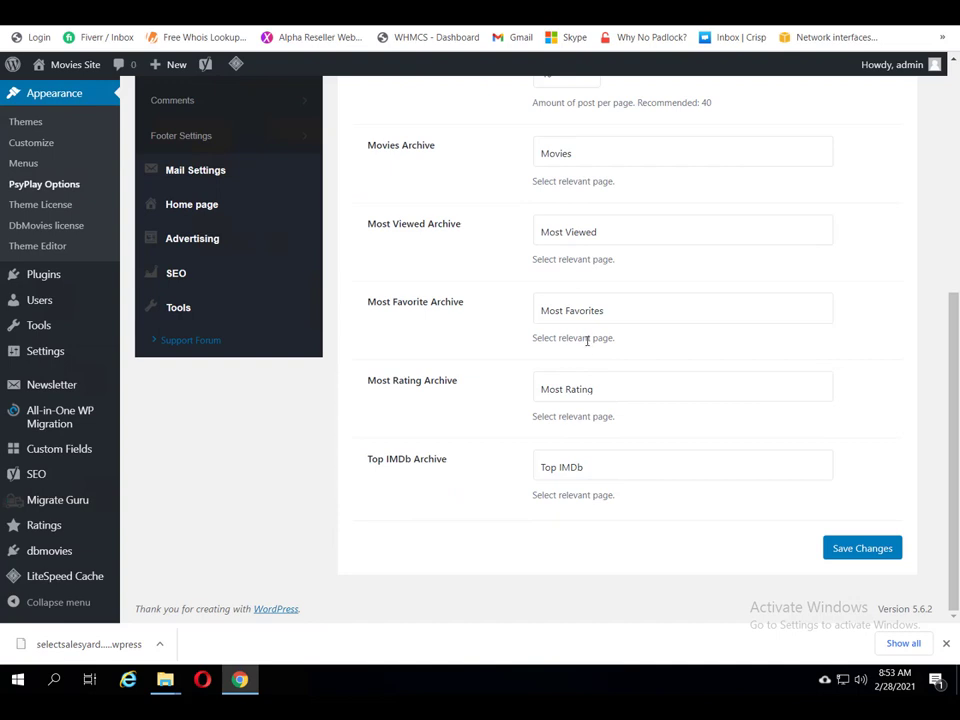
scroll(587, 340, up, 5)
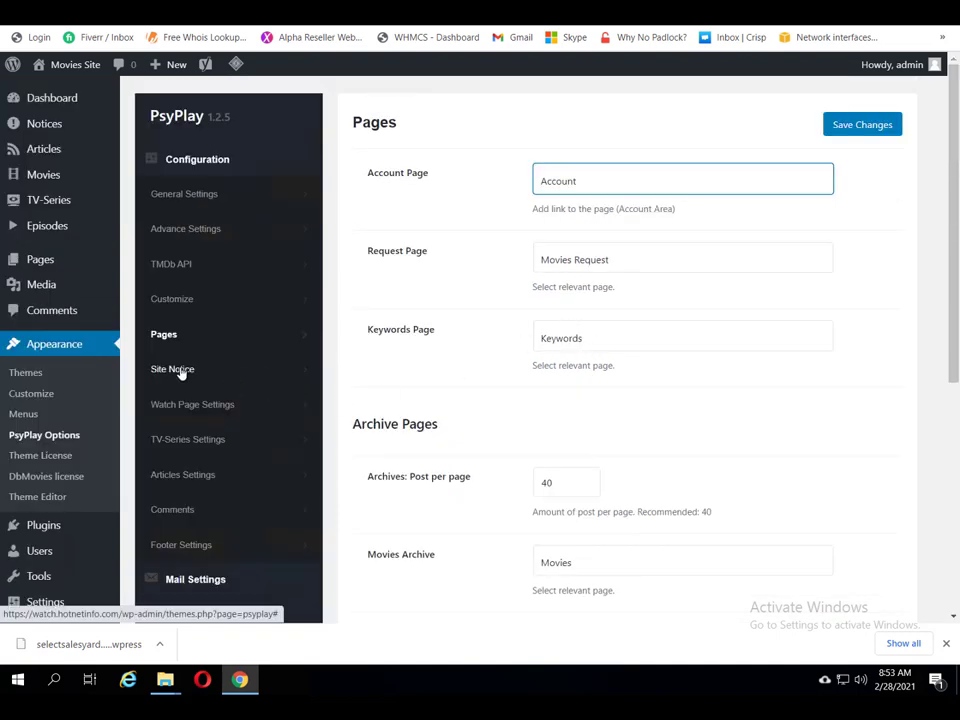
Step: Bring up Site Notice: inactive noticebar, home-page appearance, HTML ad message, ff0000 background
click(178, 370)
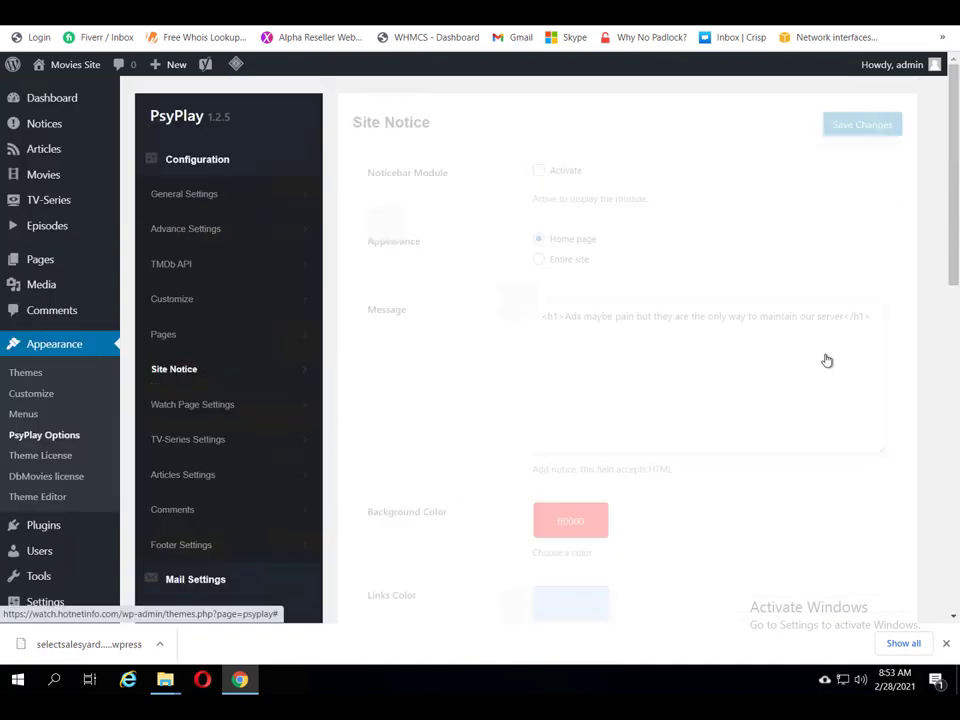
scroll(768, 350, down, 3)
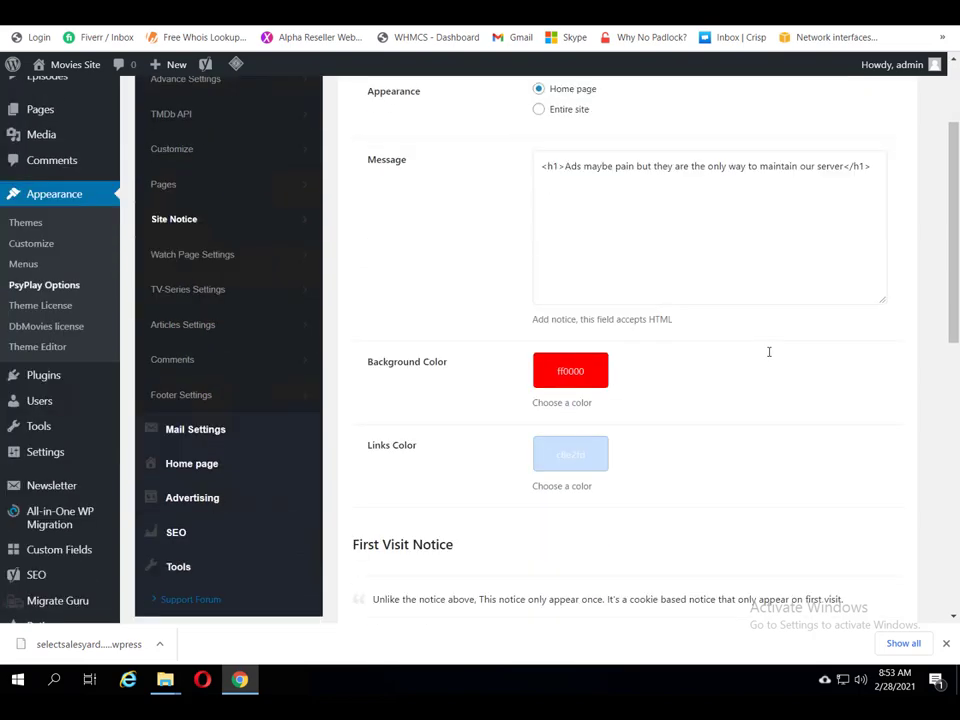
scroll(770, 357, up, 3)
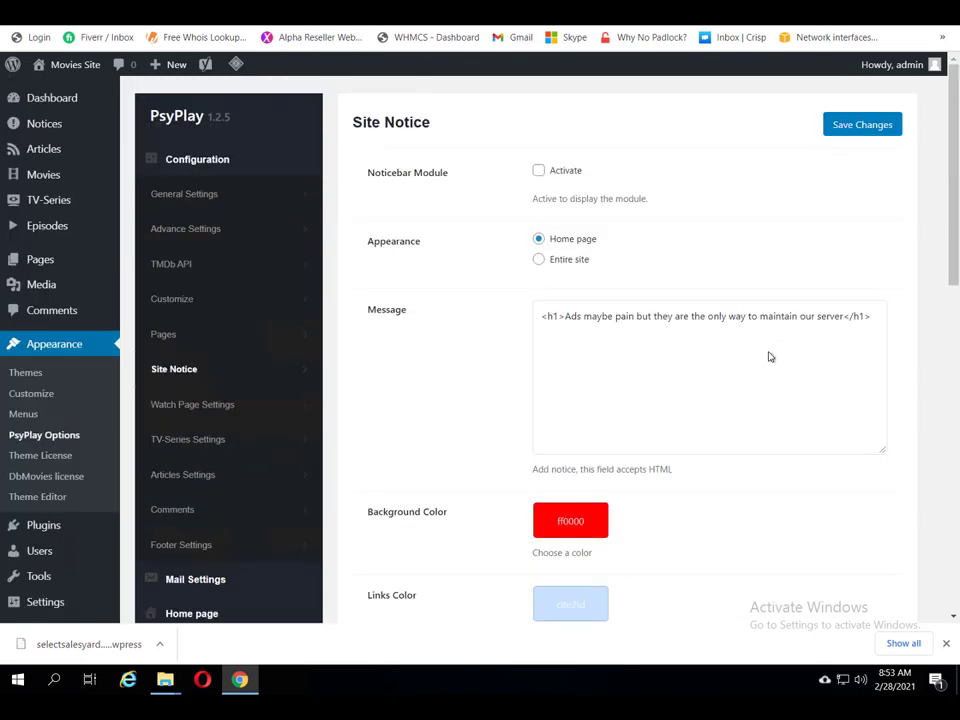
Step: Open the Breach (2020) movie page from Latest Movies in a new tab and load its player
click(189, 406)
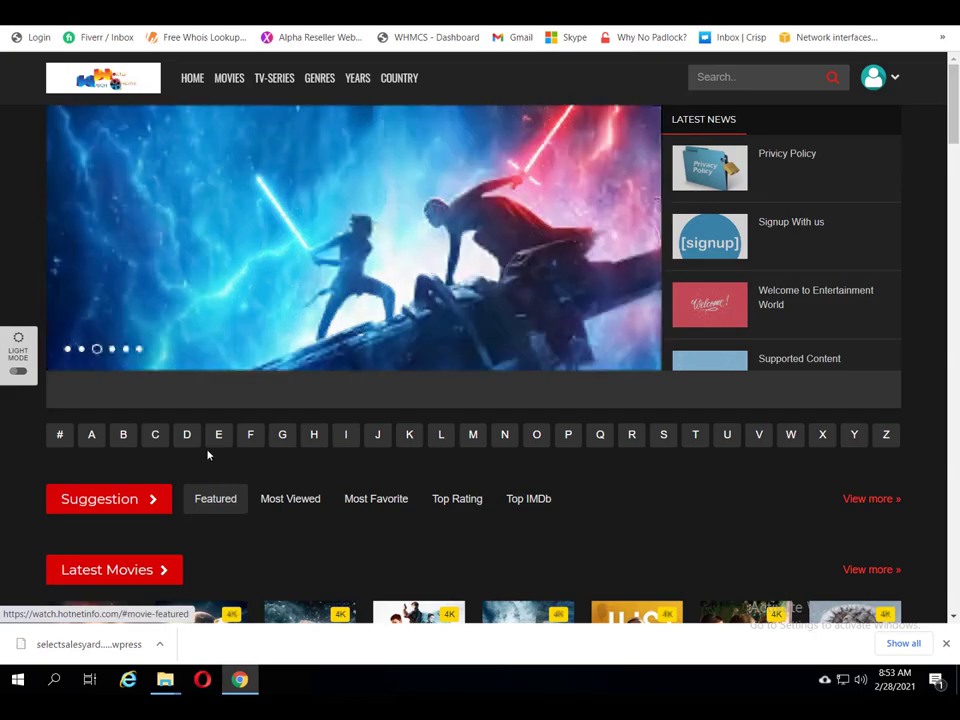
scroll(376, 524, down, 3)
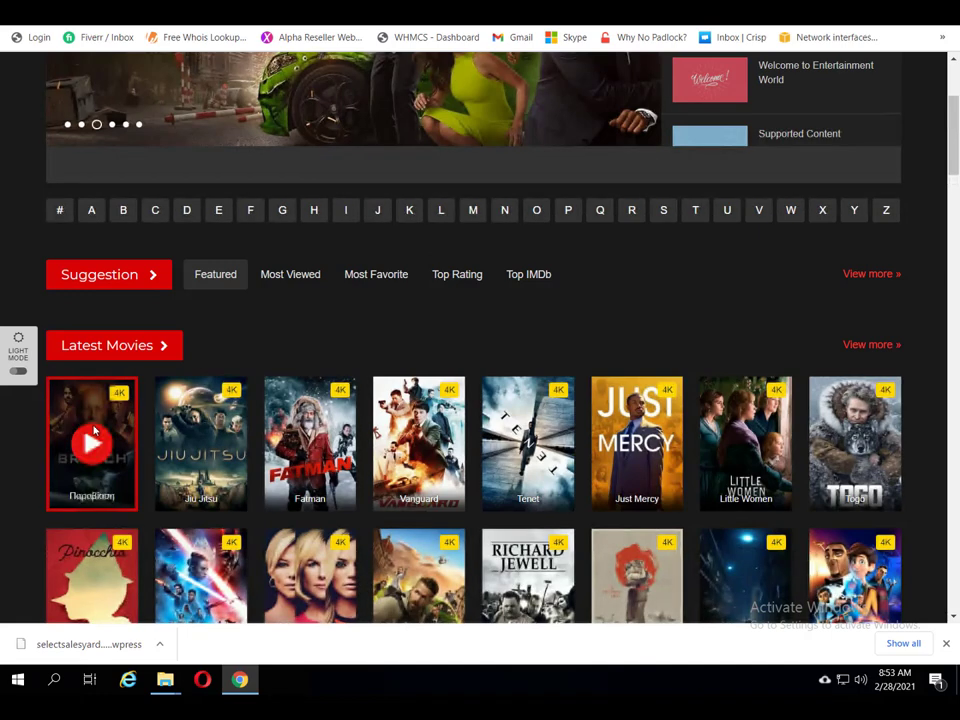
right_click(93, 432)
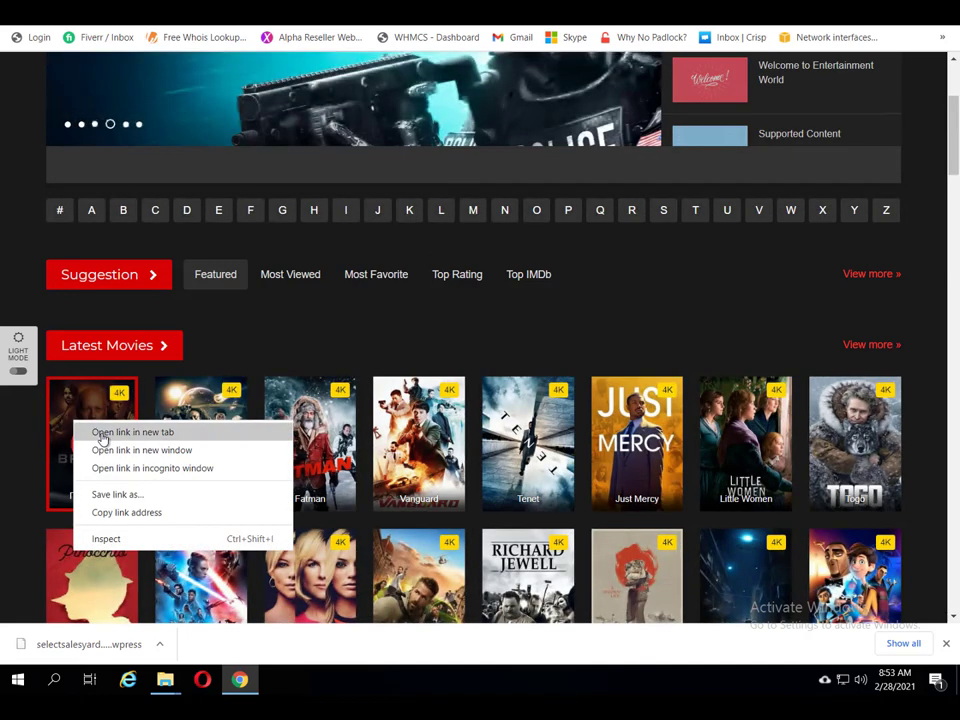
click(101, 433)
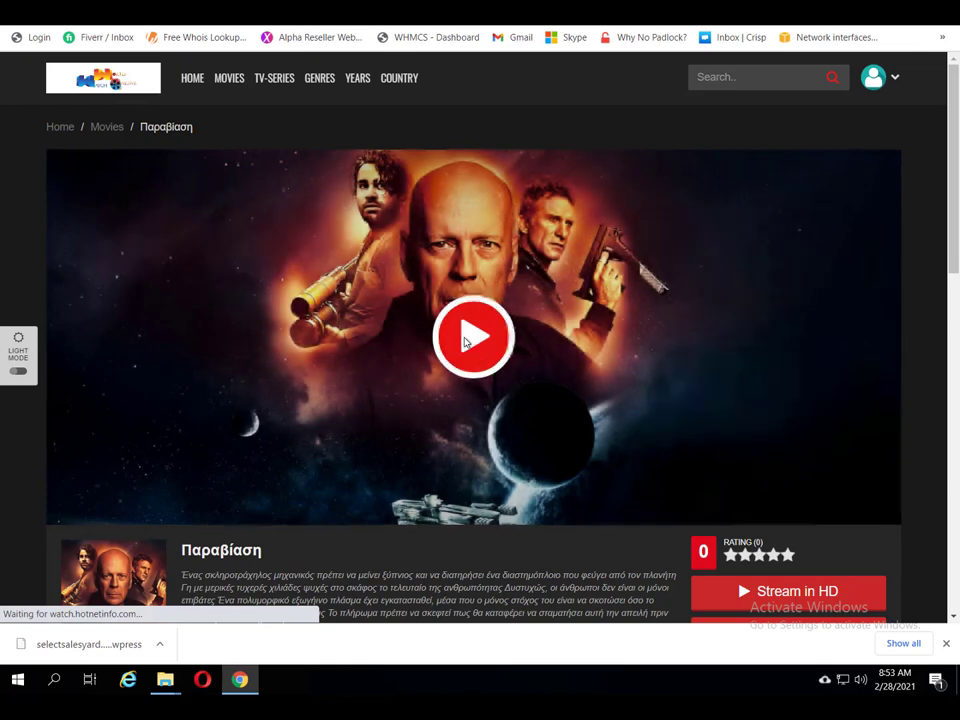
click(466, 338)
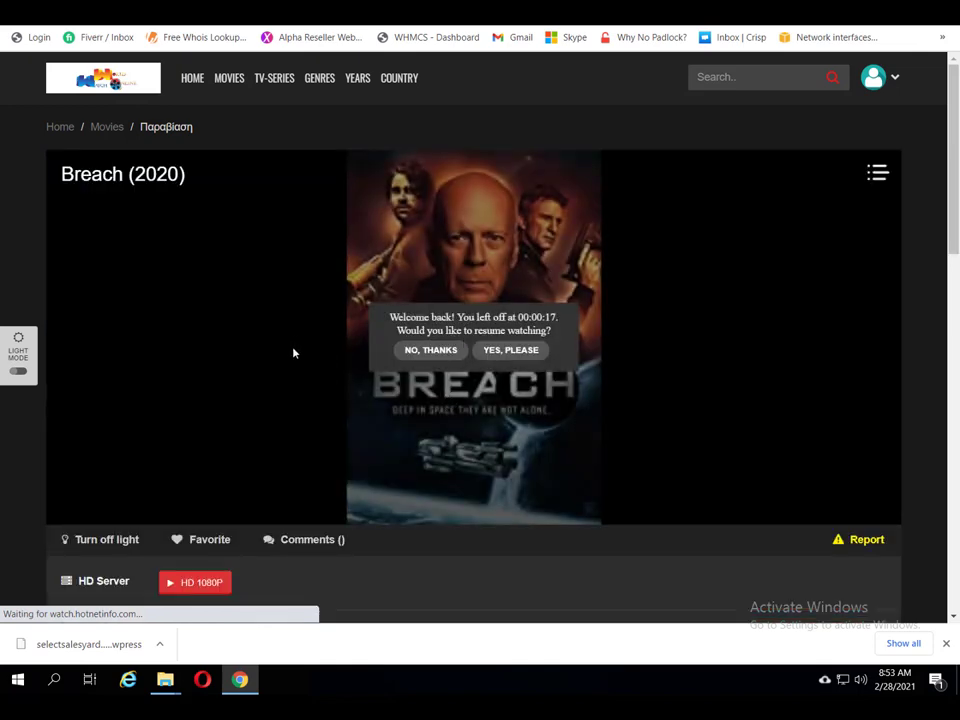
scroll(259, 366, down, 2)
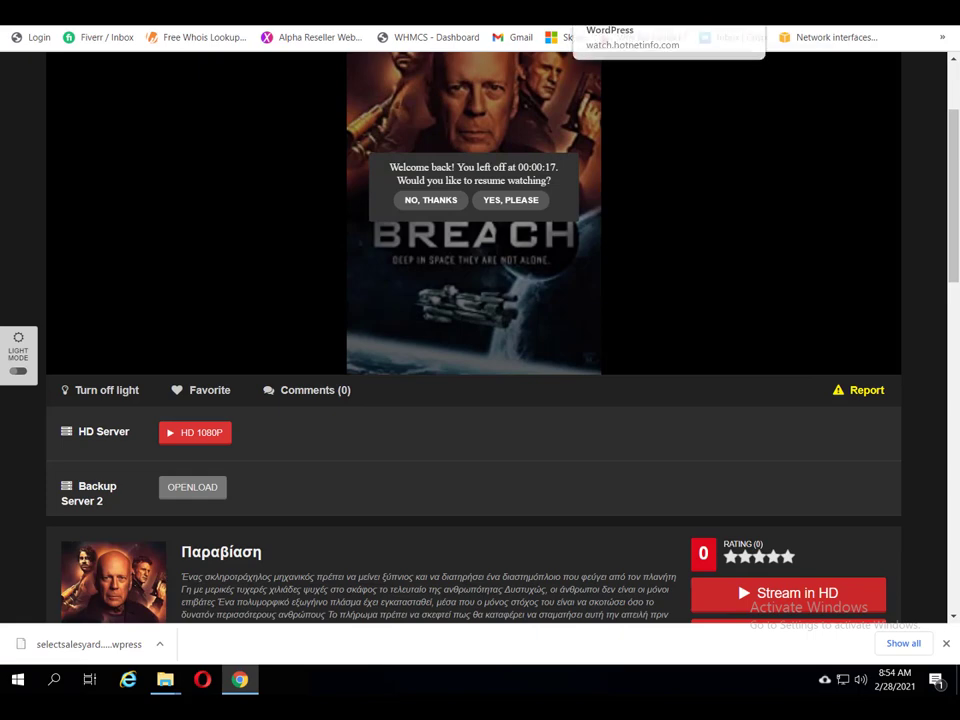
click(500, 10)
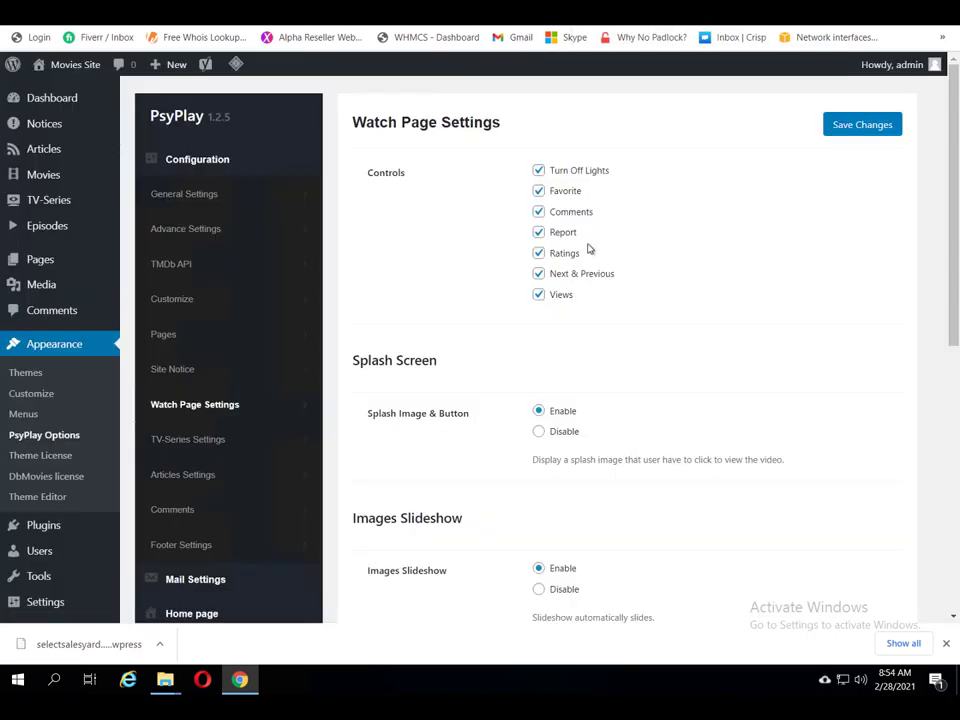
Step: Check TV-Series Settings: Next Episode Notice activated with a 79c143 background colour
scroll(584, 360, down, 1)
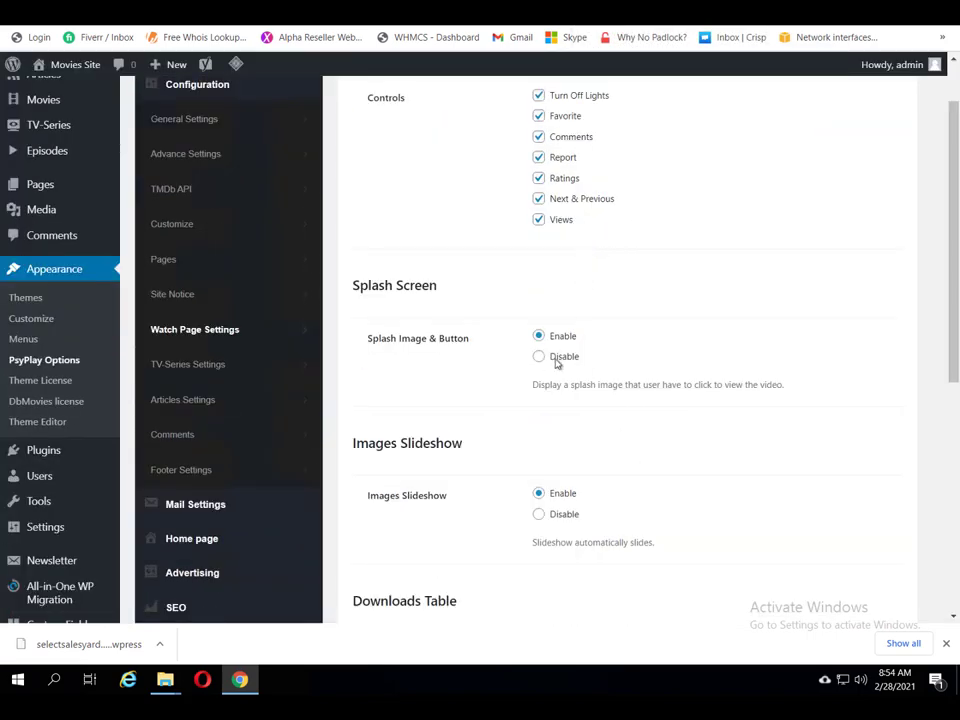
scroll(563, 495, down, 2)
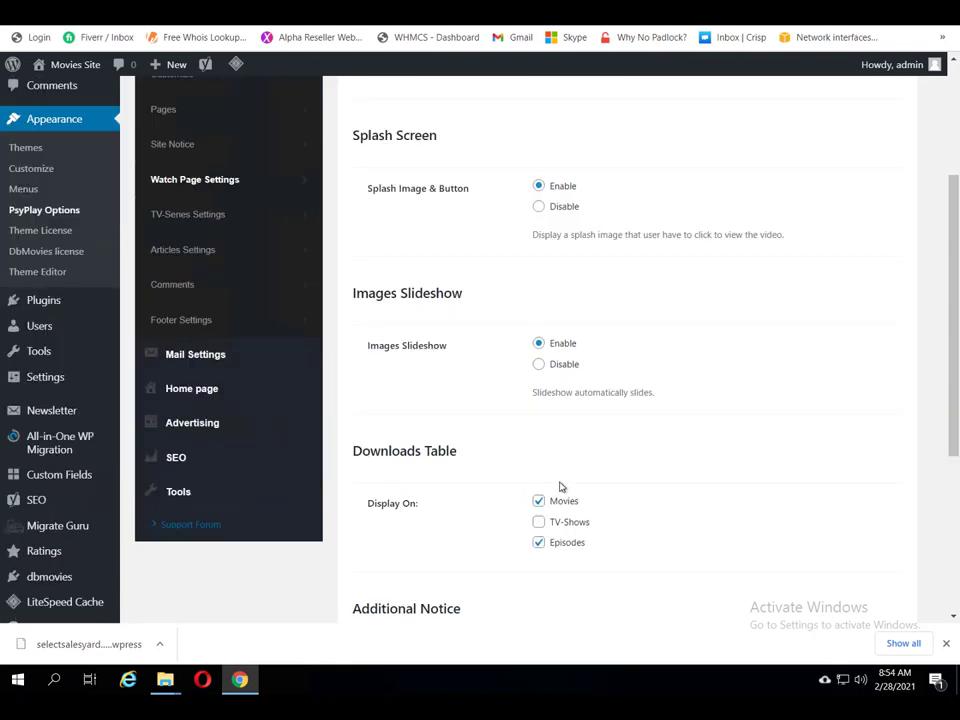
scroll(589, 542, down, 4)
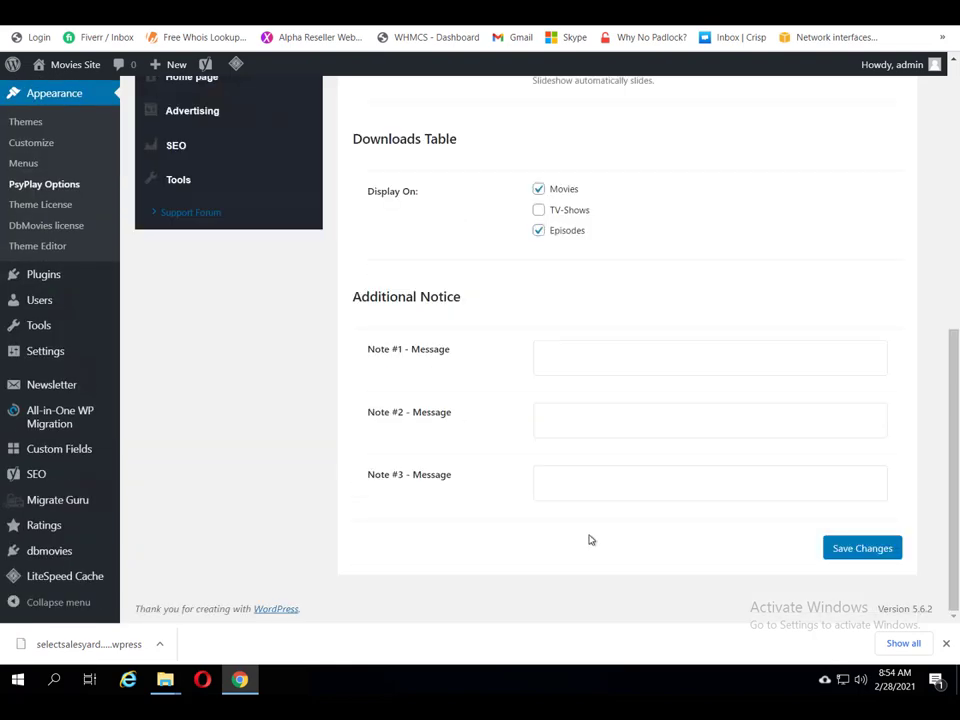
scroll(589, 538, up, 4)
scroll(589, 540, down, 5)
scroll(340, 240, up, 3)
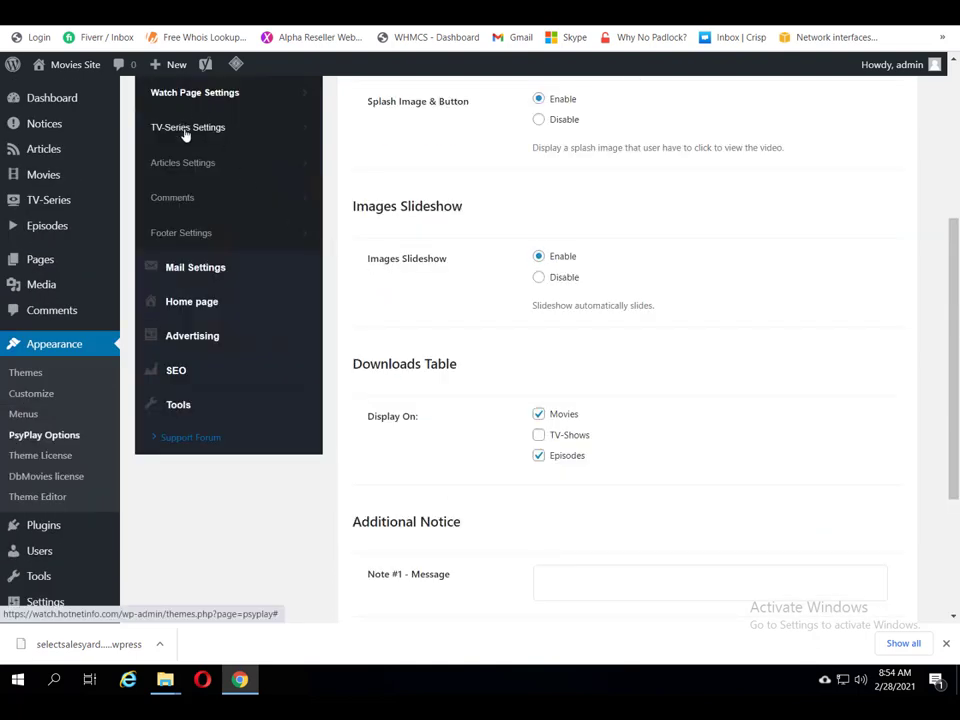
click(186, 129)
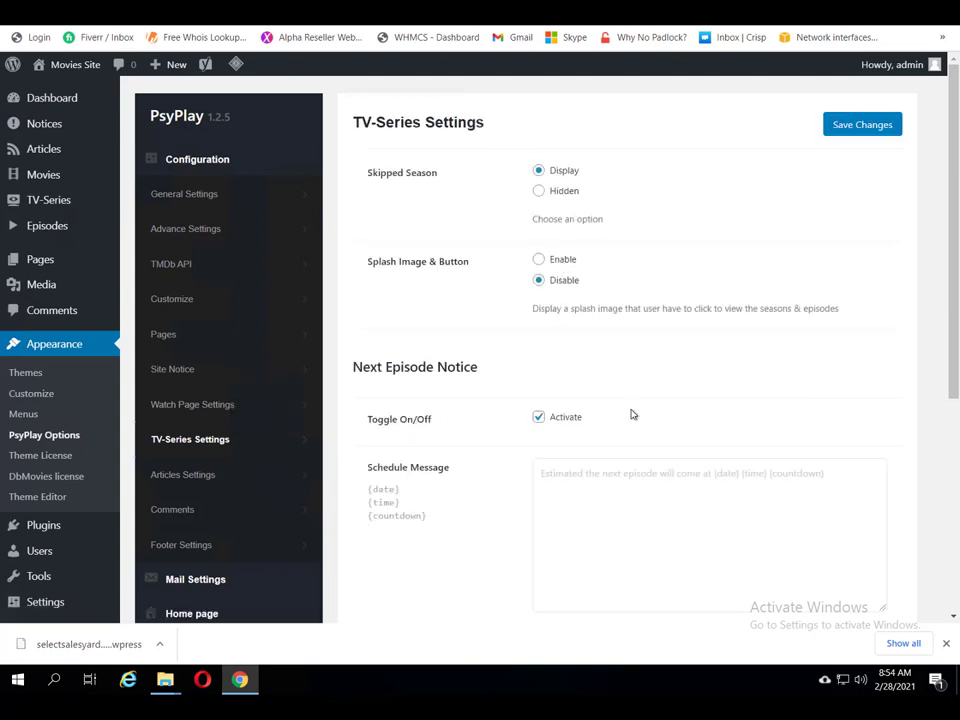
scroll(636, 405, down, 3)
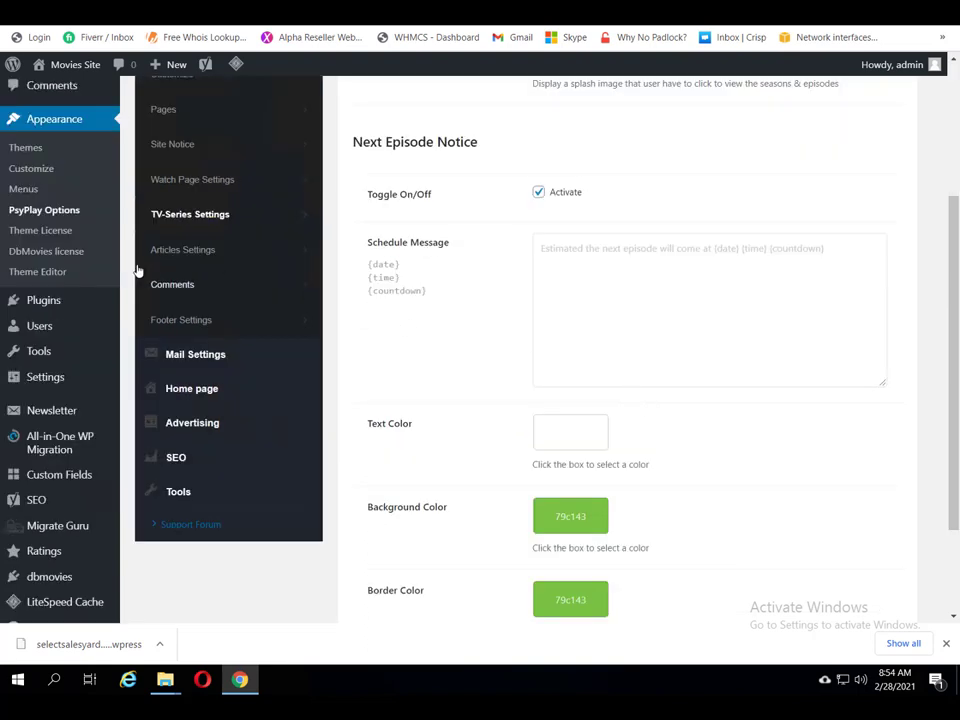
click(183, 321)
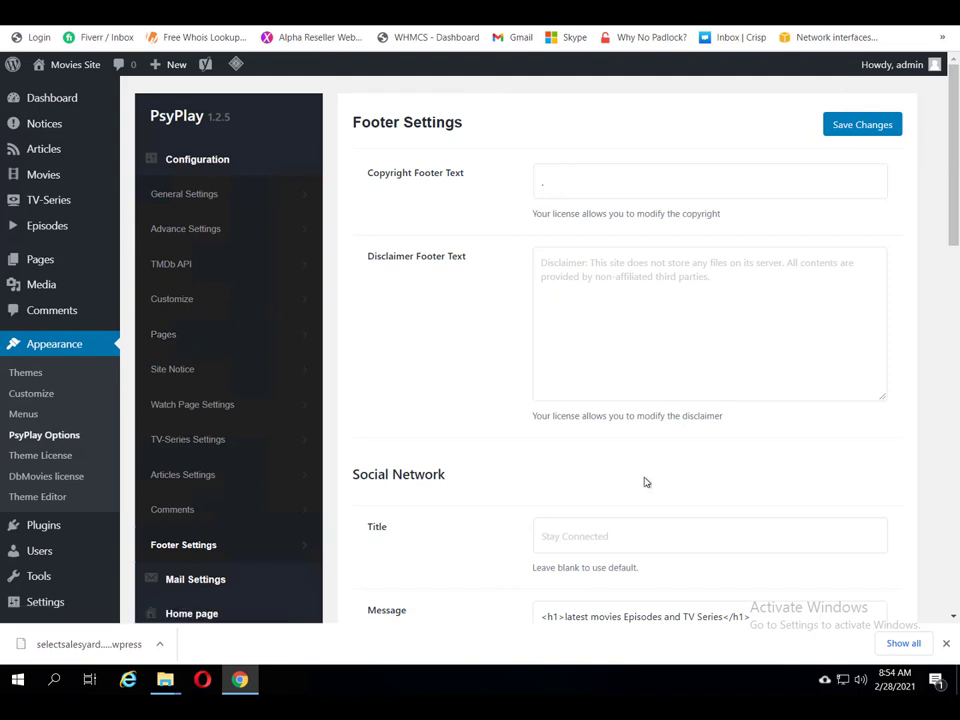
Step: Review the Footer Settings' Social Network message 'latest movies Episodes and TV Series' and Footer Keywords
scroll(645, 482, down, 3)
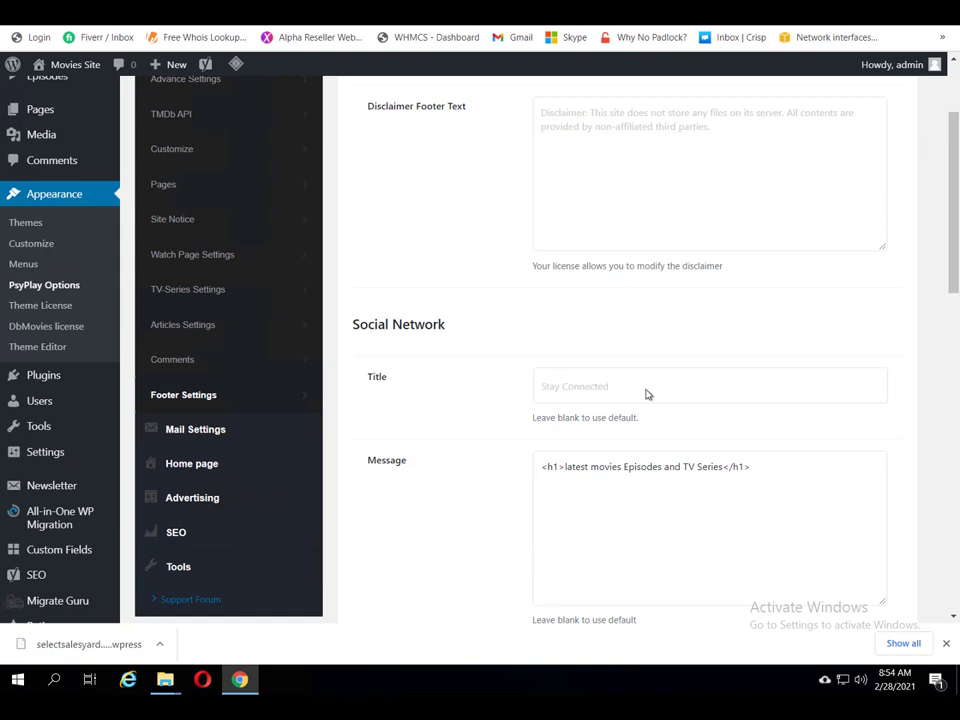
scroll(669, 450, down, 2)
scroll(669, 450, down, 1)
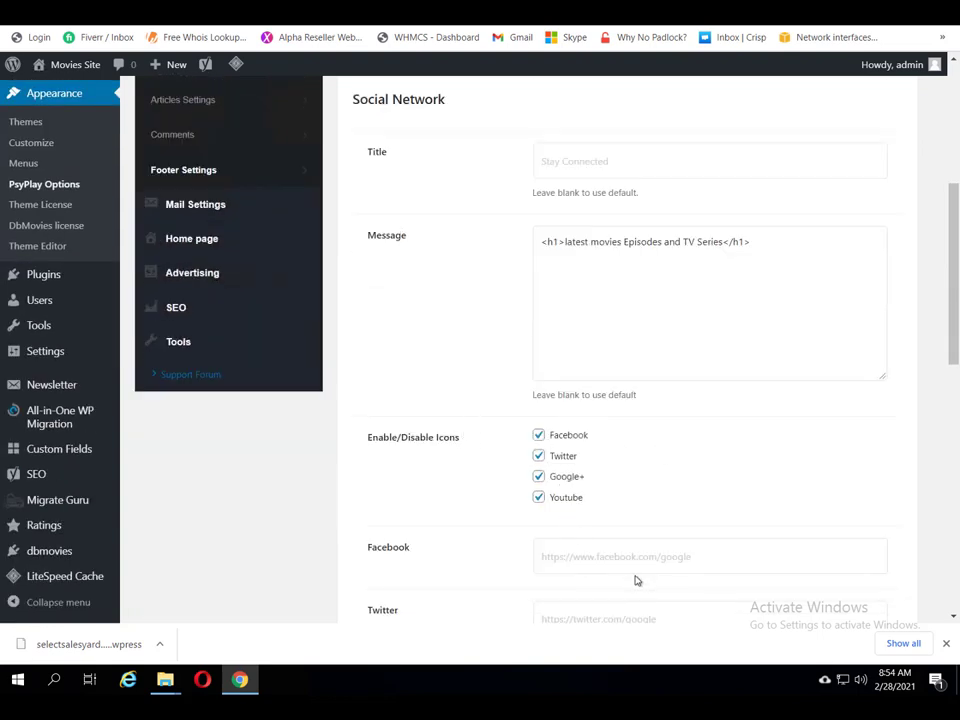
scroll(634, 592, down, 3)
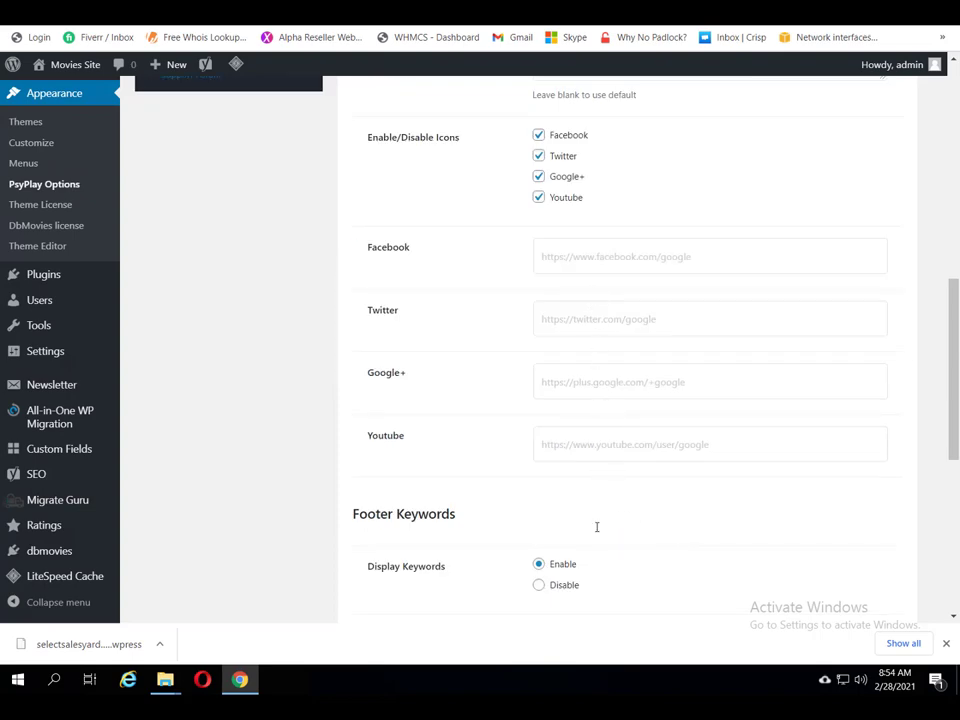
scroll(597, 527, down, 3)
scroll(596, 527, up, 5)
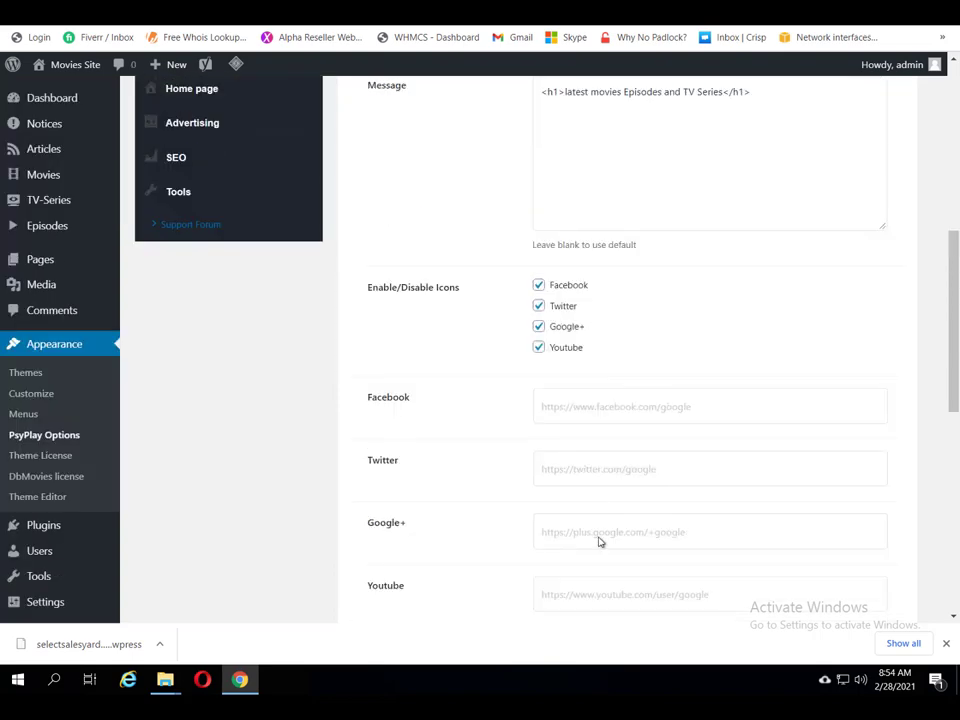
scroll(598, 557, down, 6)
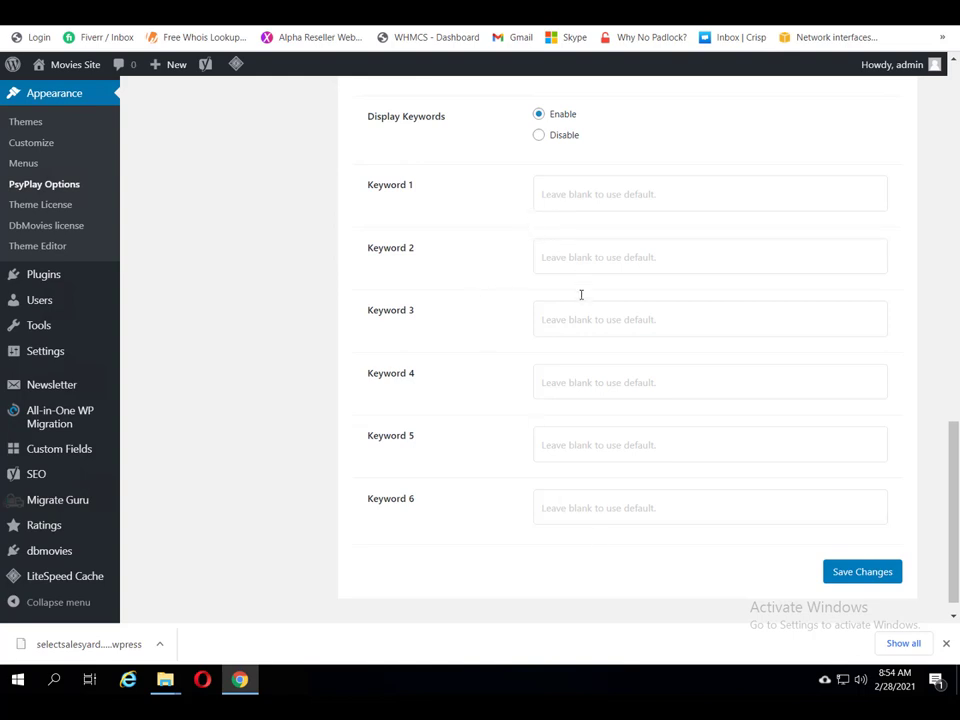
scroll(600, 242, up, 5)
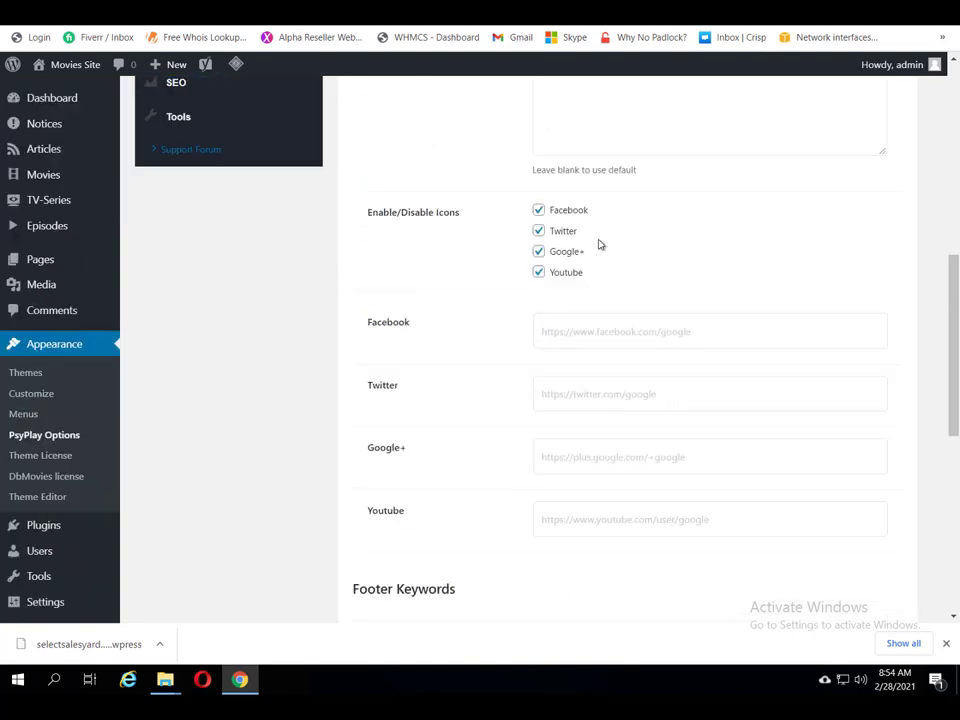
scroll(600, 244, up, 3)
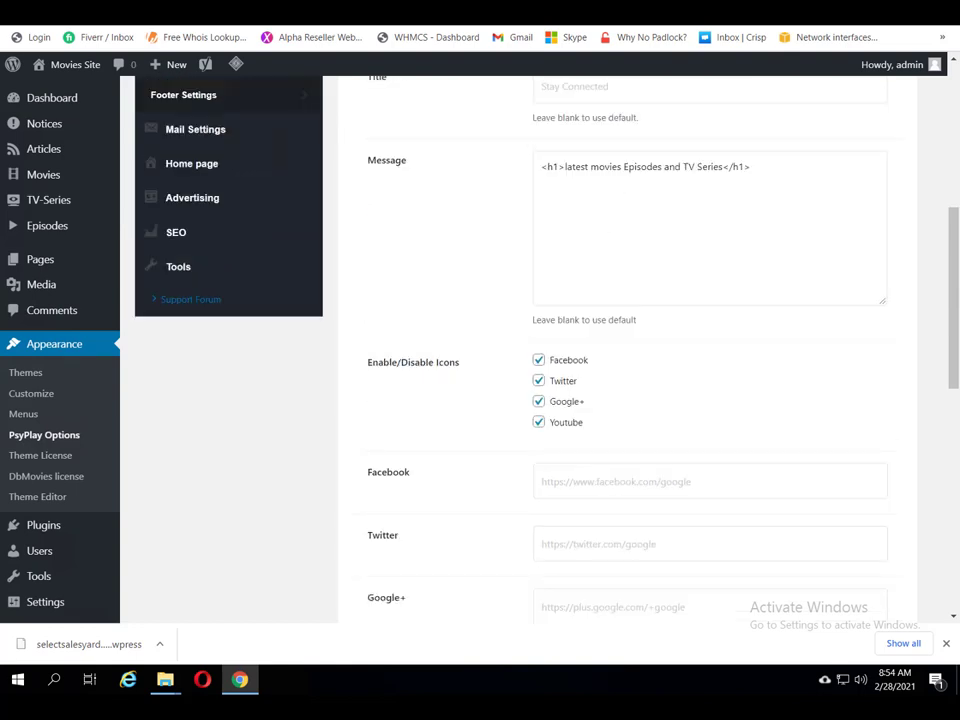
Step: Confirm the footer message appears on the live movie page, then return to Footer Settings
click(645, 37)
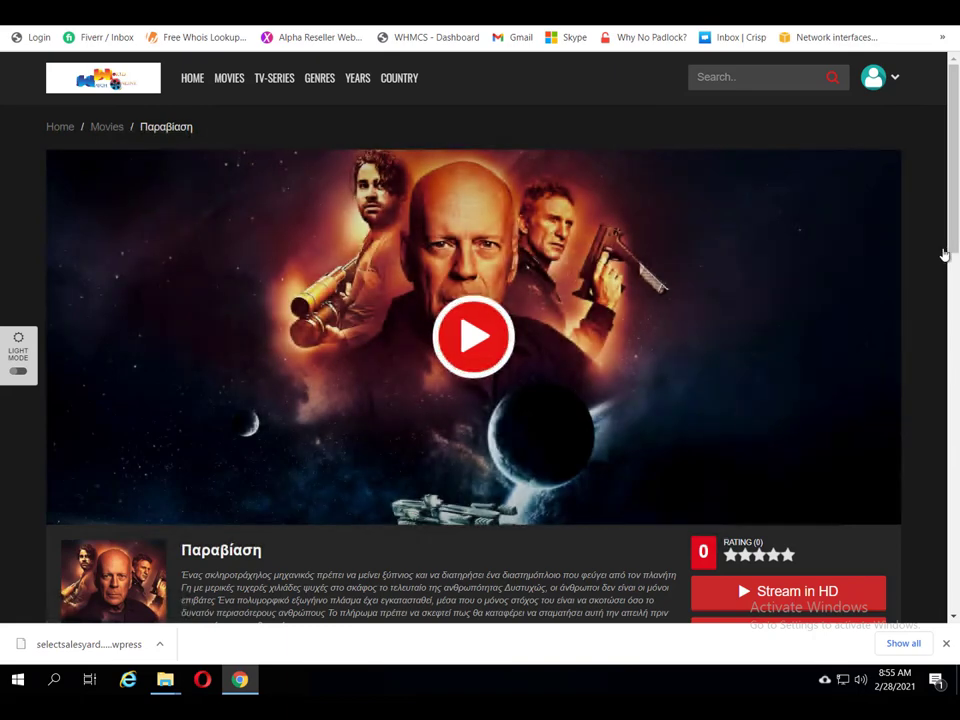
scroll(955, 240, down, 3)
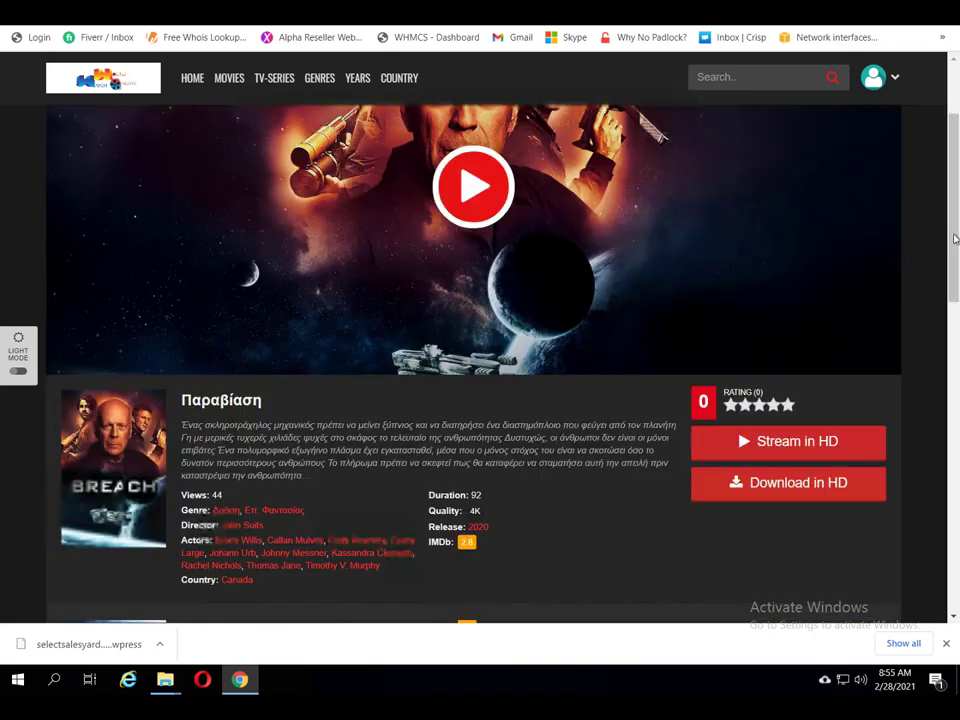
scroll(955, 240, down, 6)
scroll(955, 238, down, 14)
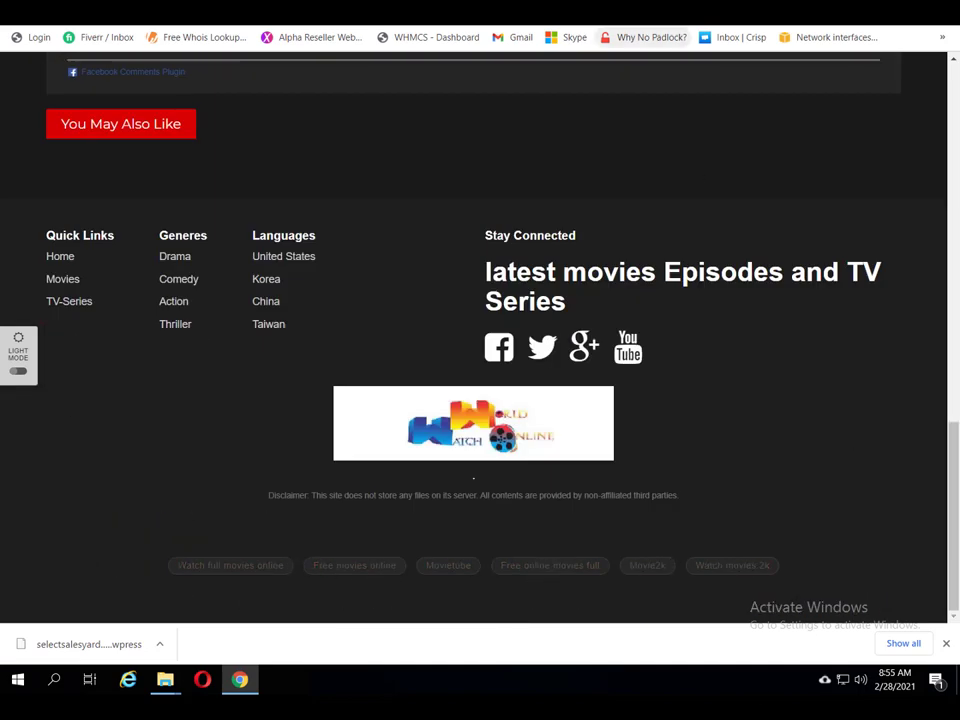
click(480, 12)
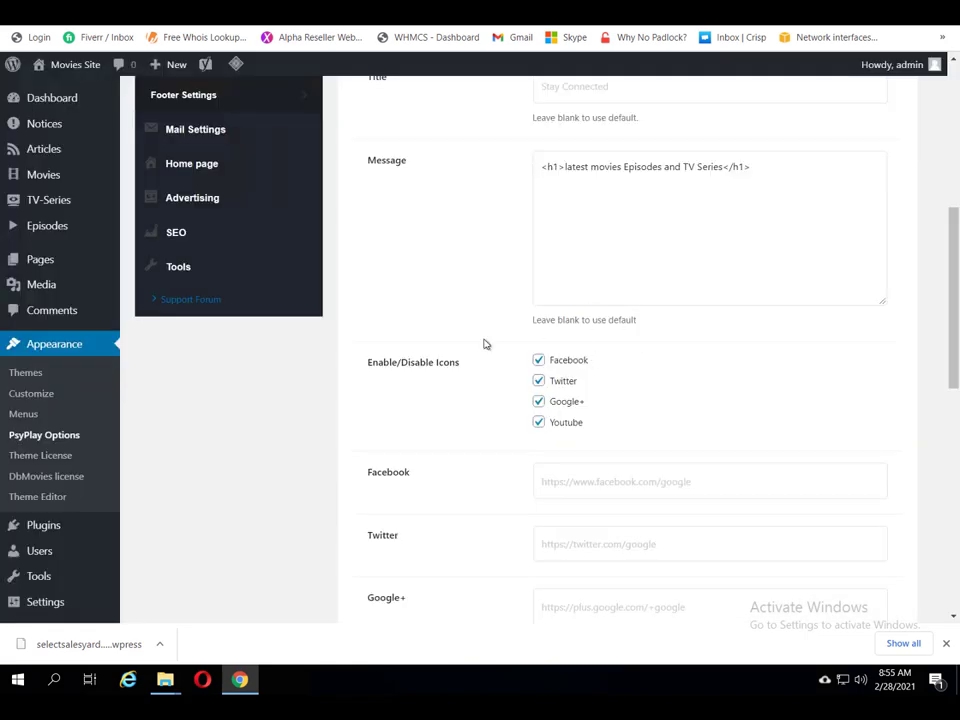
scroll(484, 343, down, 3)
scroll(486, 344, up, 3)
scroll(480, 328, up, 3)
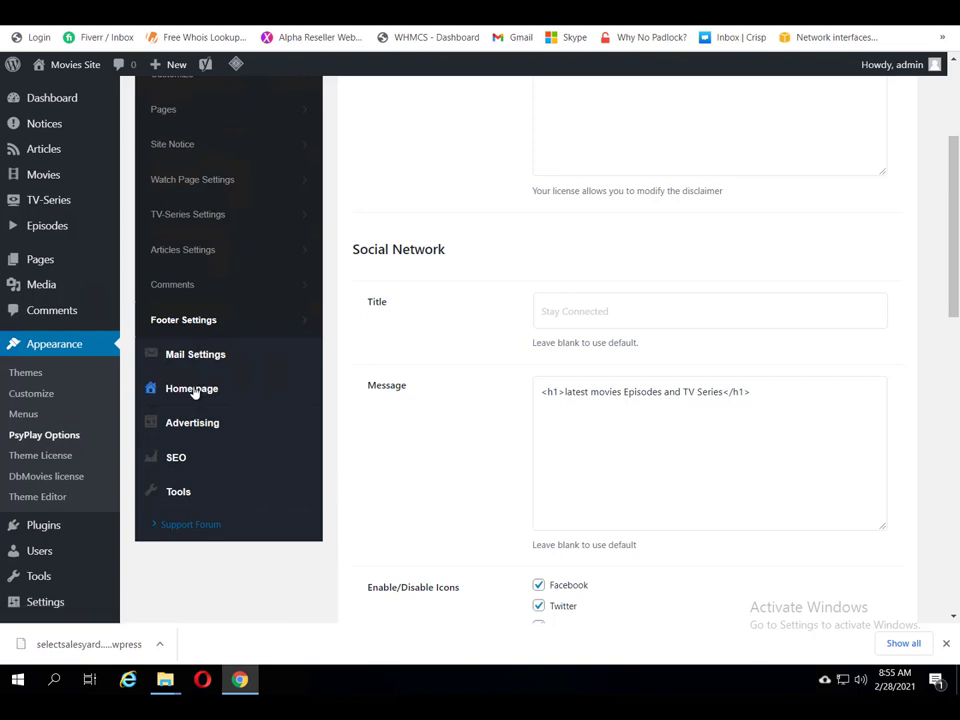
Step: Open the Home Modules shortcode list ([module-movies] to [module-extra5]) and compare it with the reloaded homepage sections
click(193, 390)
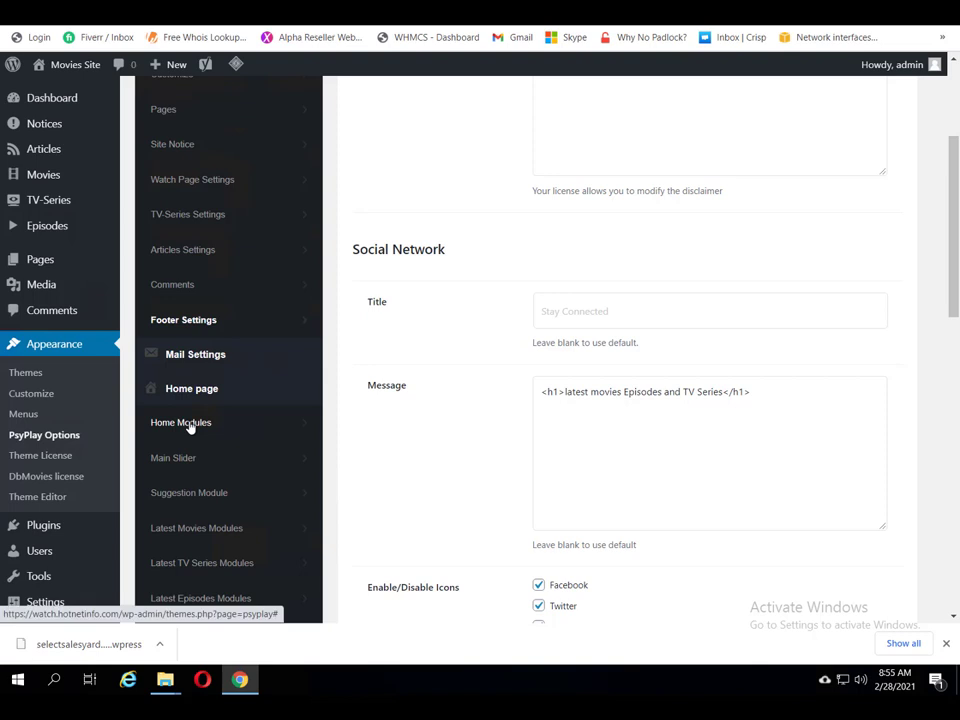
click(190, 424)
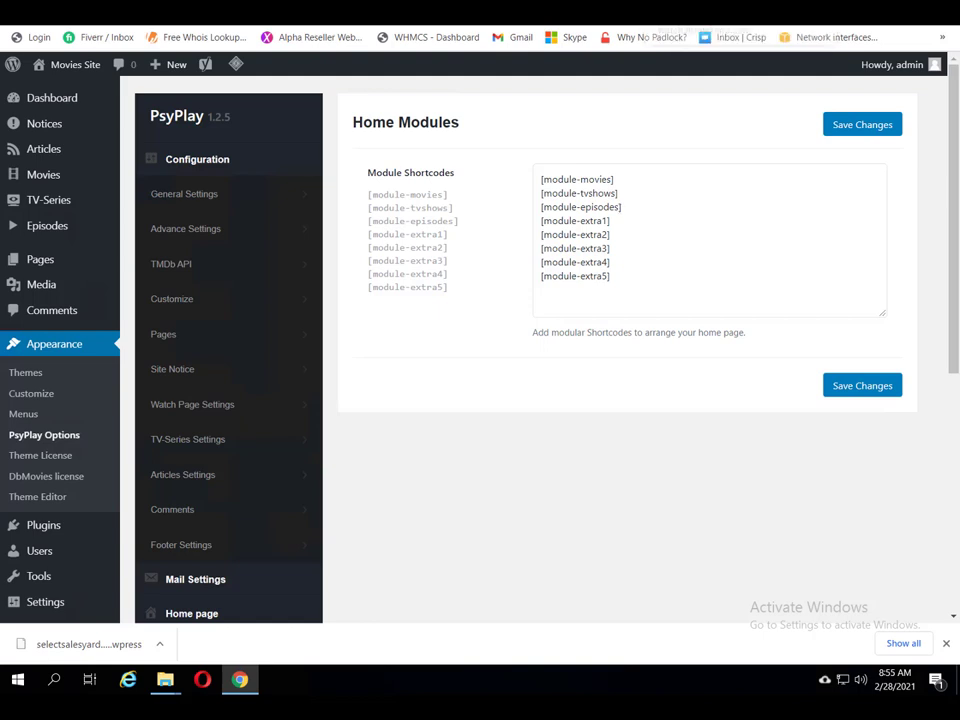
key(ctrl+Tab)
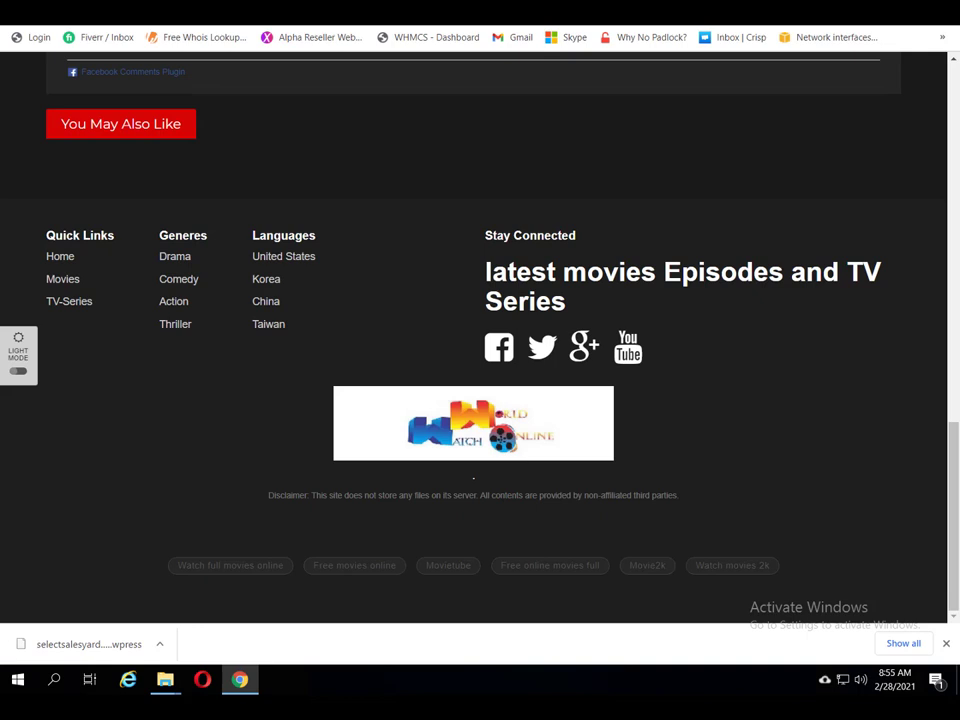
key(ctrl+l)
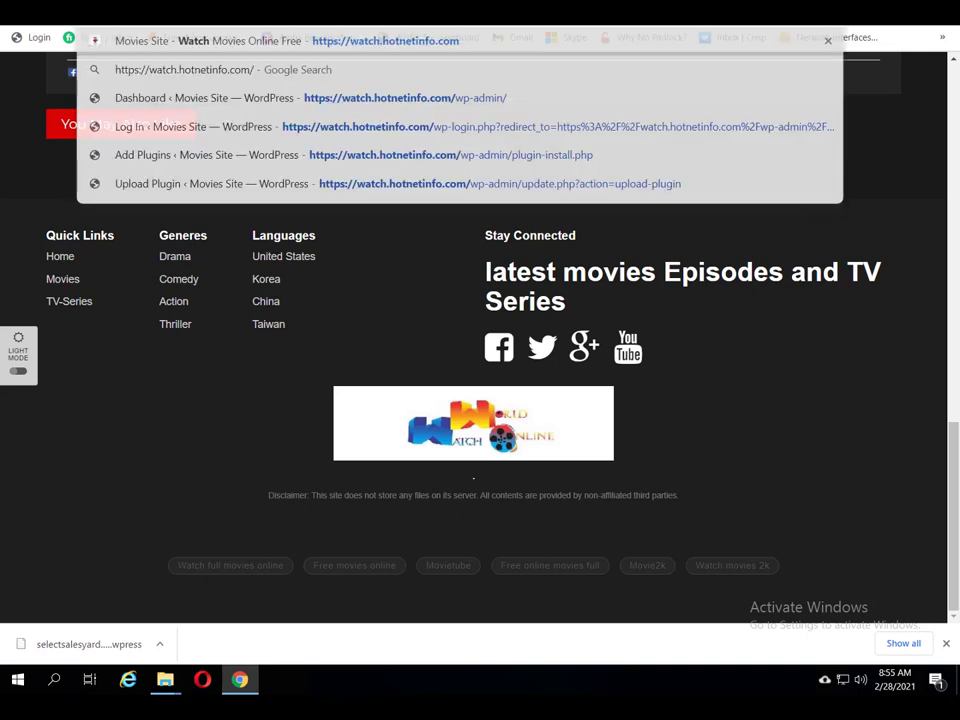
key(Return)
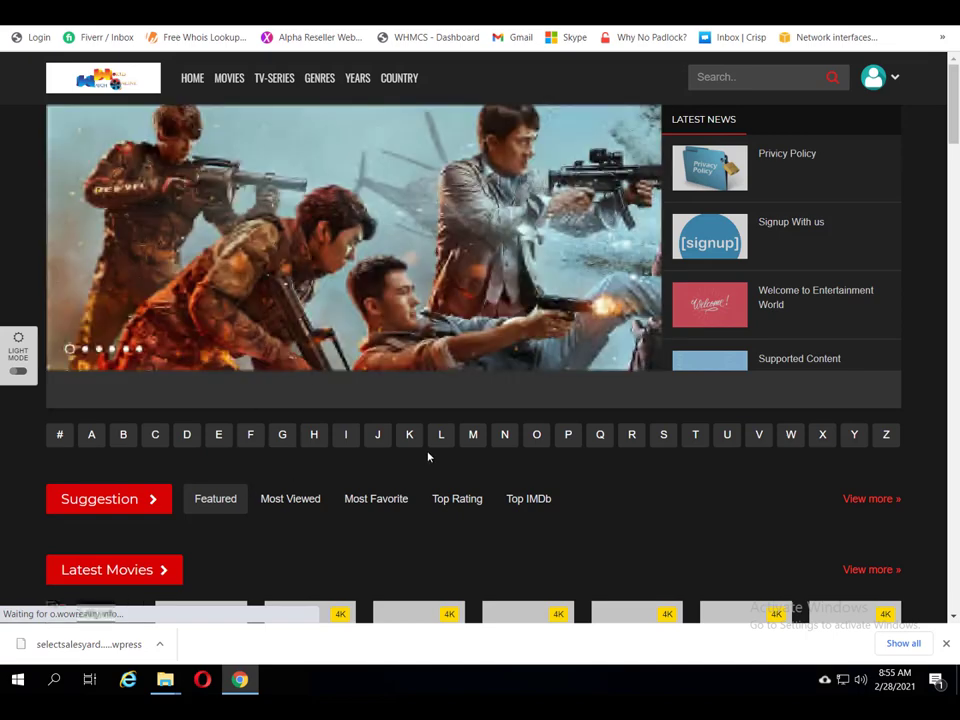
scroll(428, 456, down, 1)
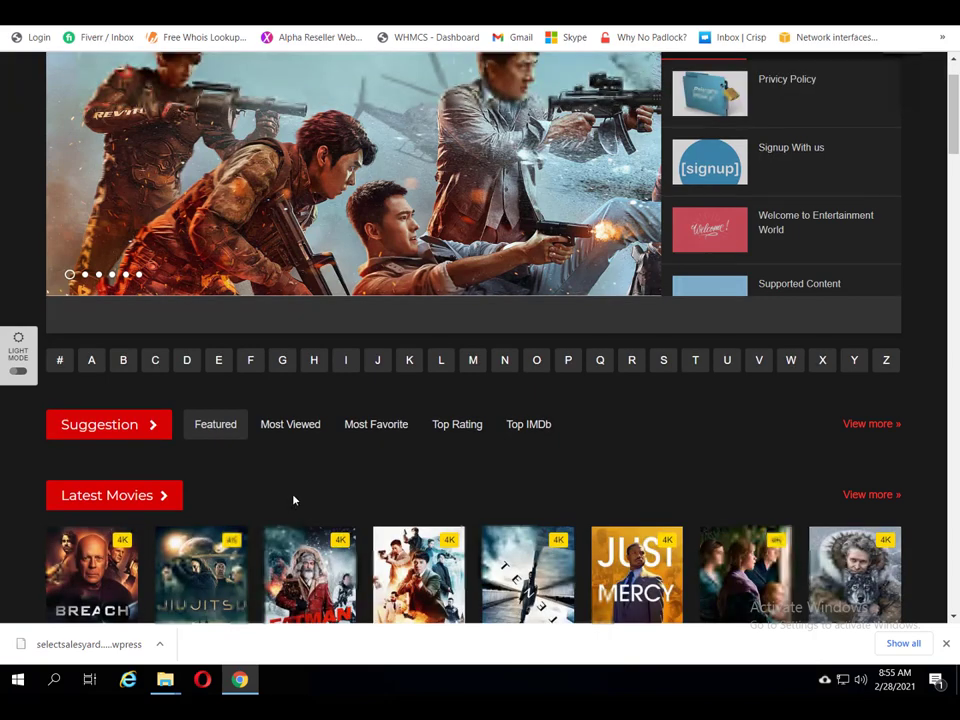
scroll(294, 499, down, 5)
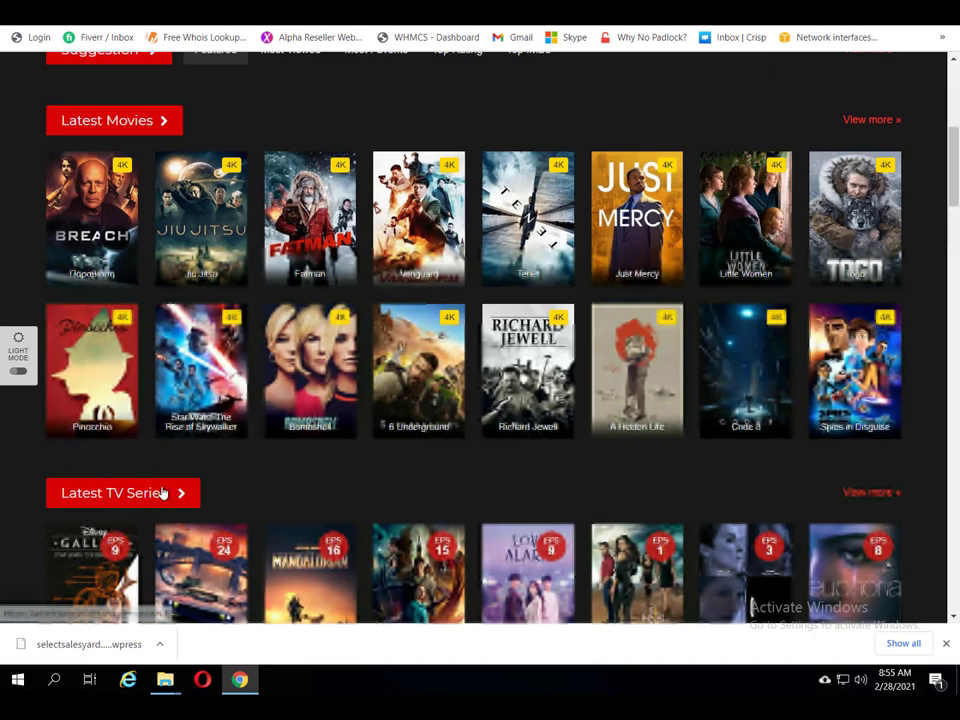
scroll(162, 492, down, 2)
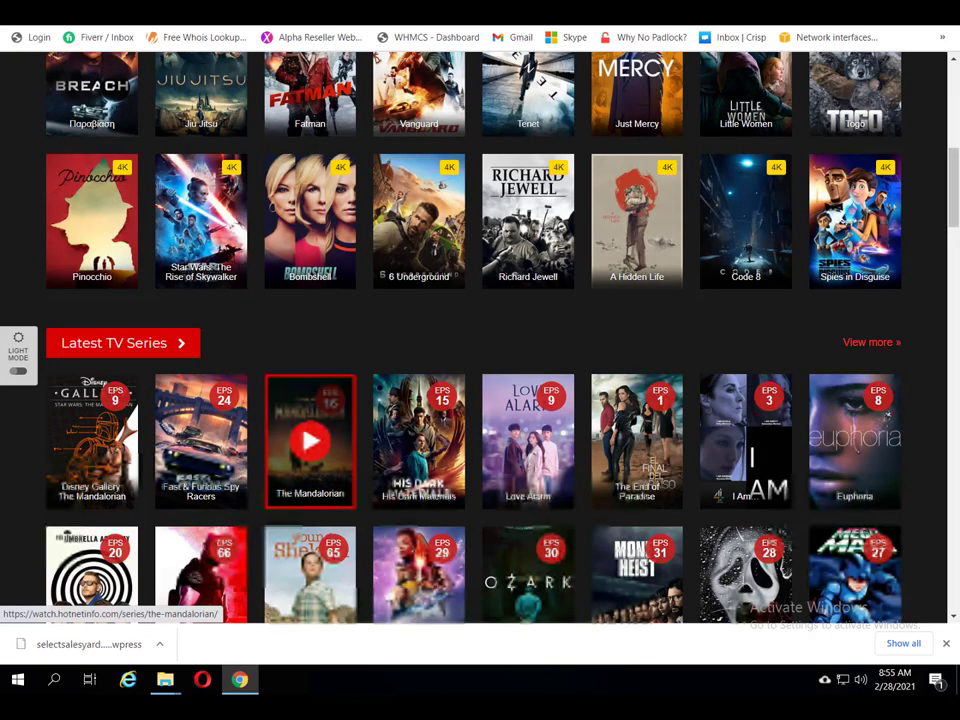
scroll(310, 440, down, 3)
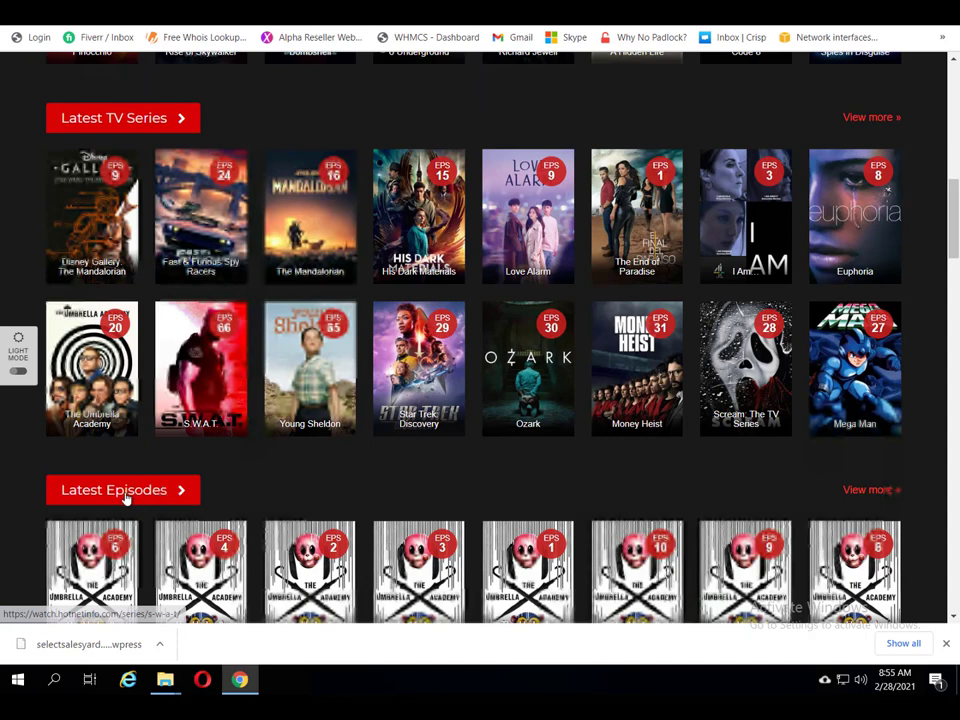
scroll(138, 497, down, 3)
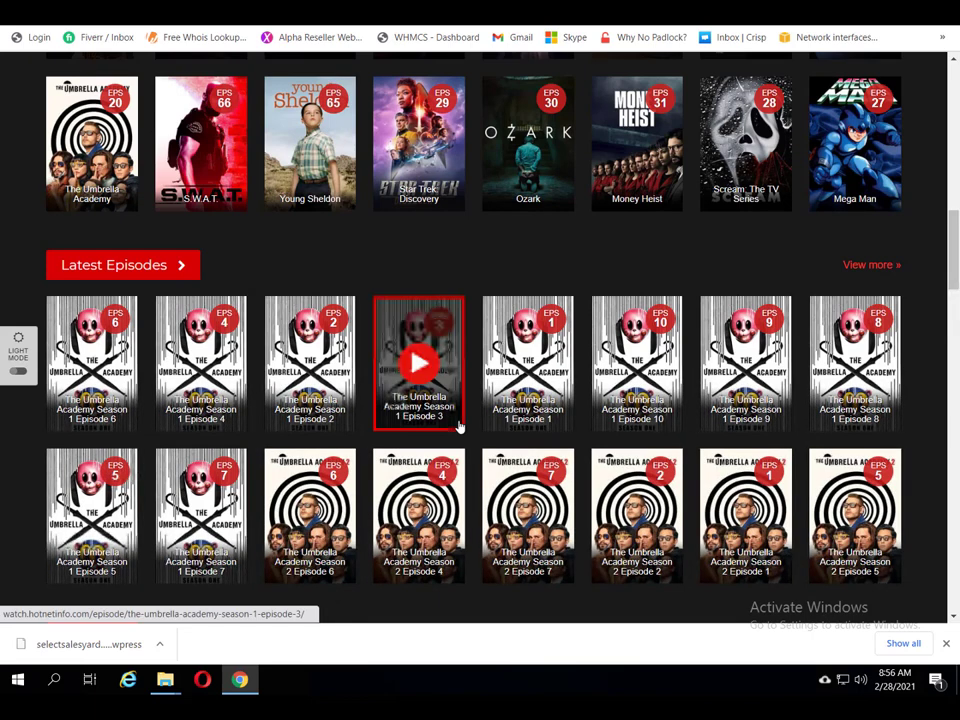
scroll(459, 427, down, 3)
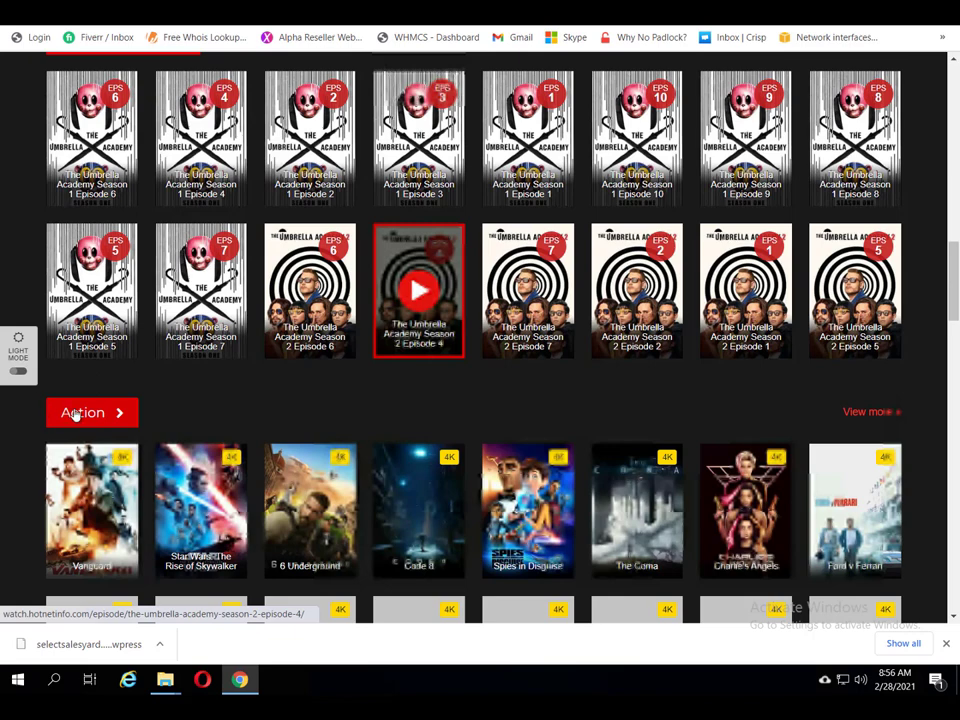
scroll(493, 353, down, 1)
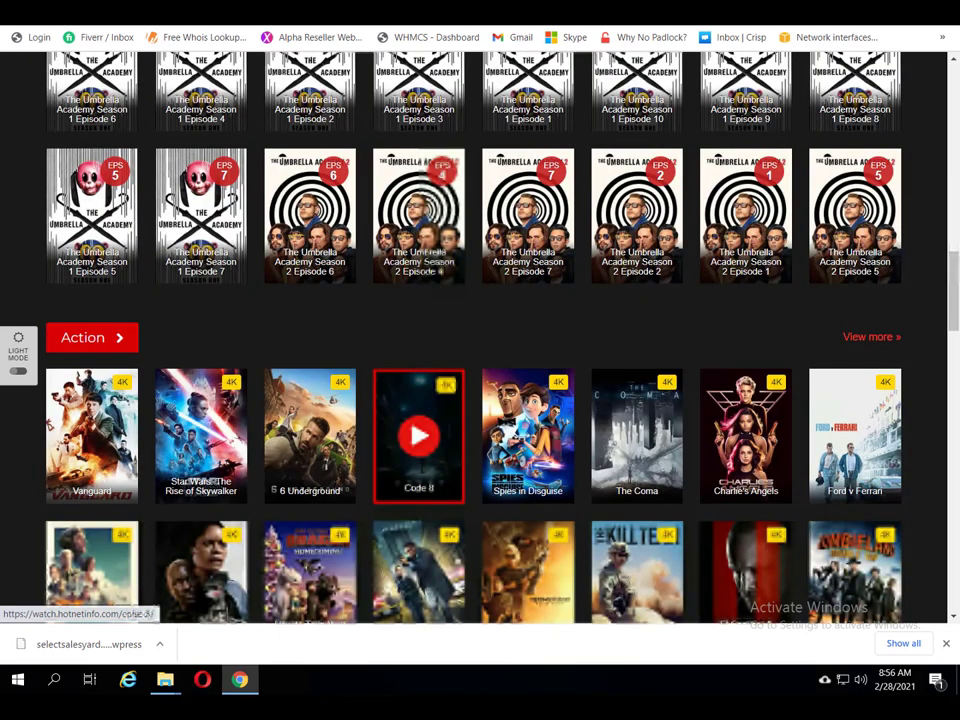
key(ctrl+Tab)
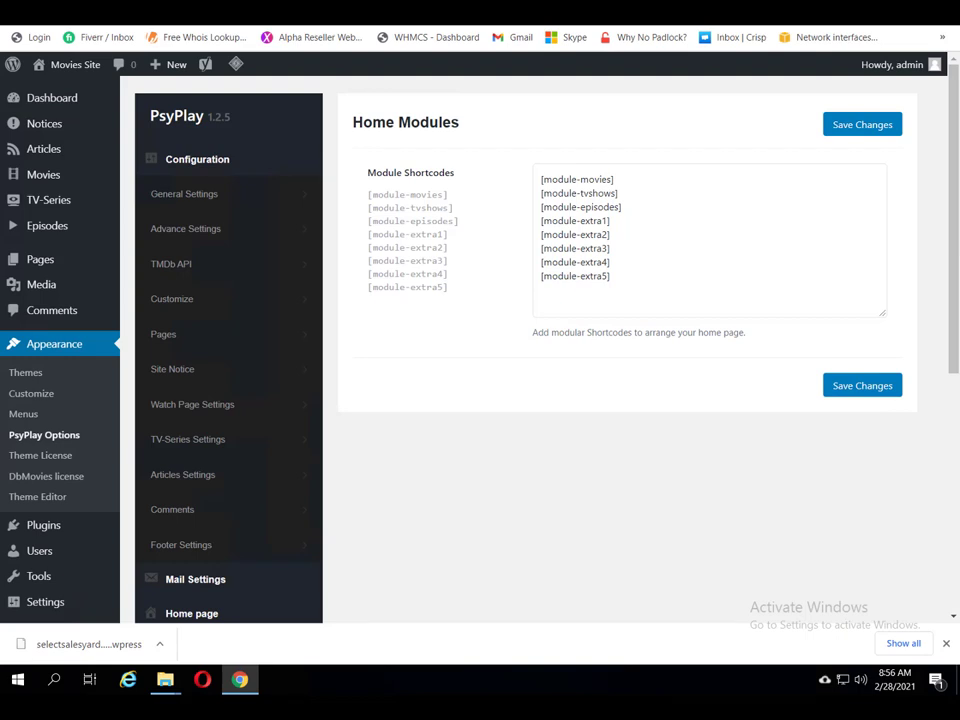
Step: Bring up the Main Slider settings: featured slider active, category 150, 6 items
scroll(591, 349, down, 2)
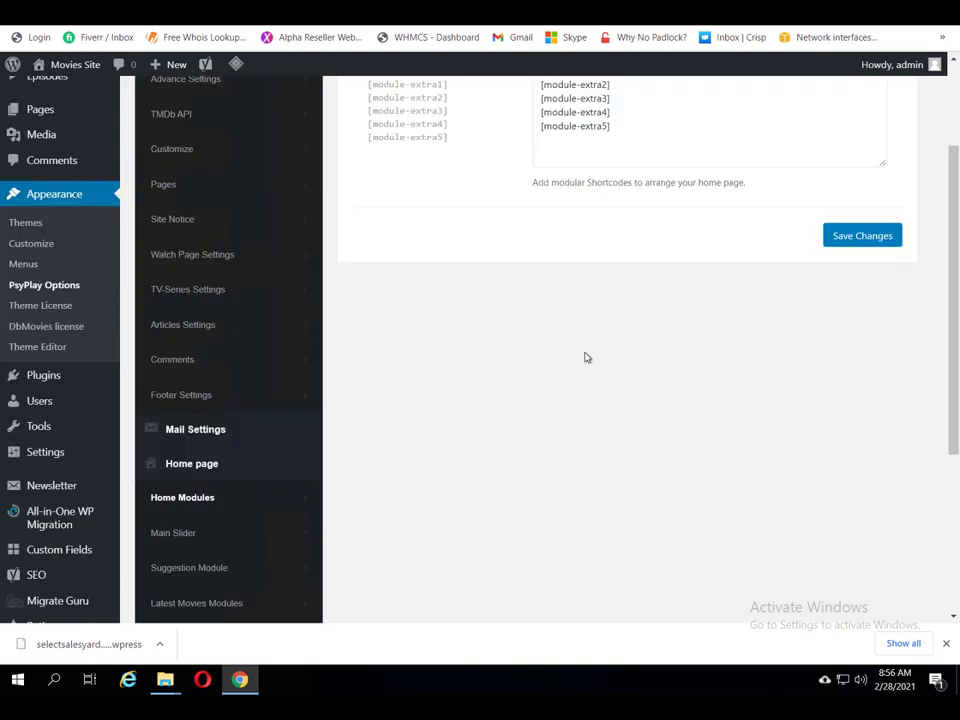
scroll(369, 385, down, 2)
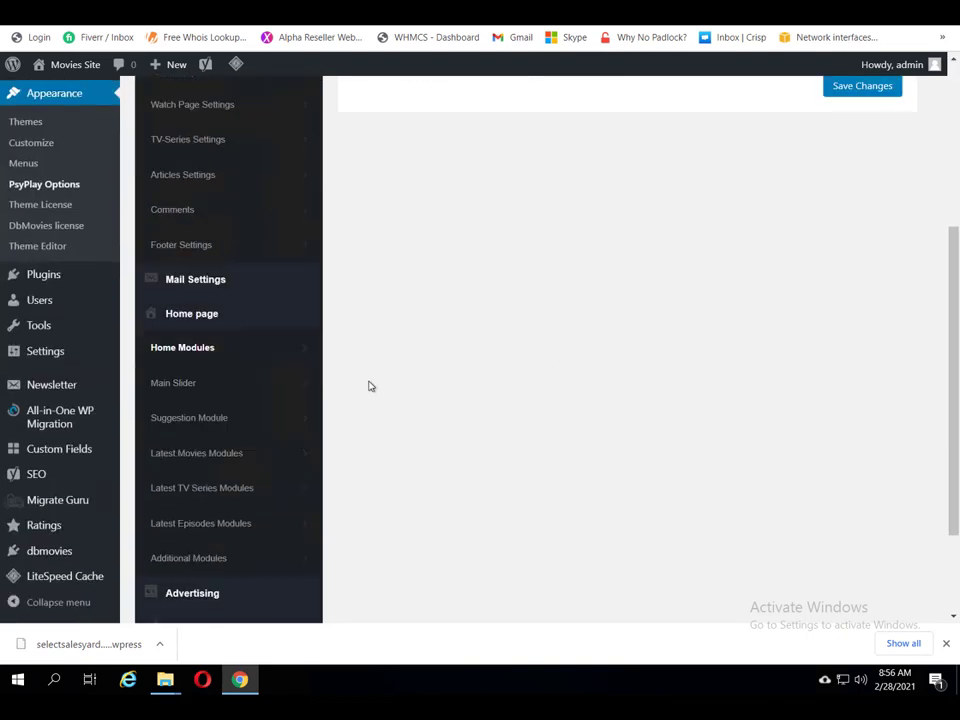
click(176, 384)
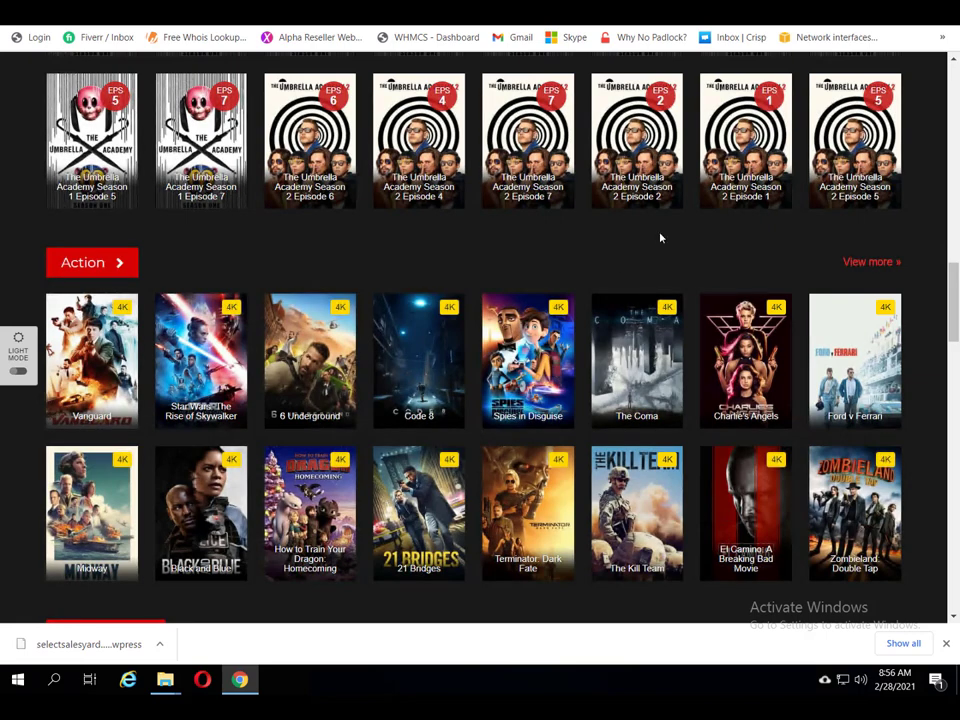
Step: Compare with the live home page by jumping the featured slider to its sixth slide
scroll(660, 237, up, 10)
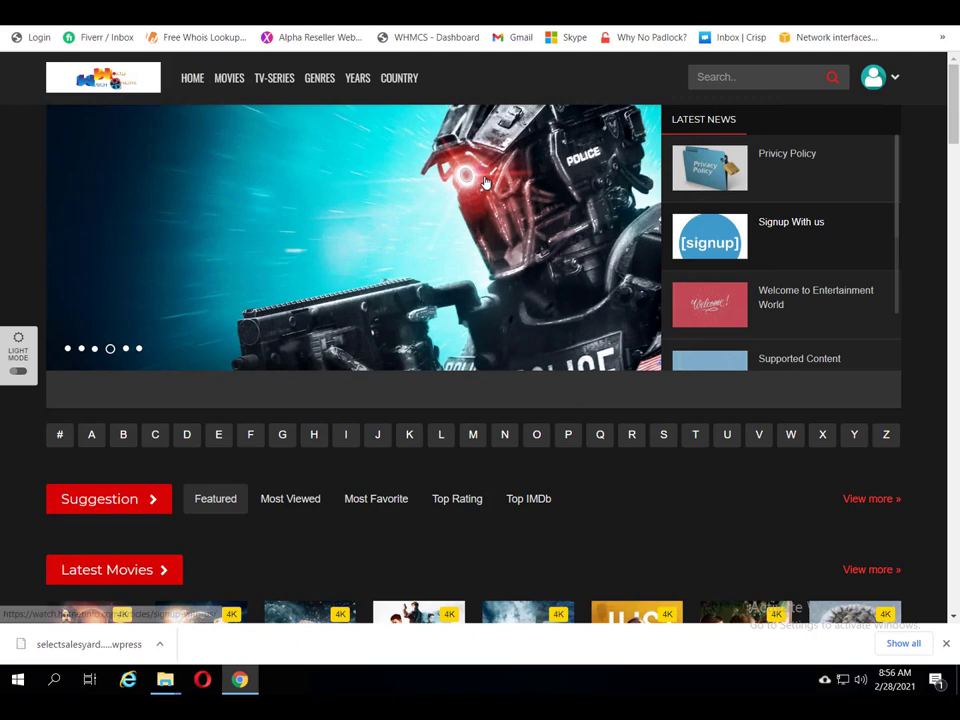
click(139, 350)
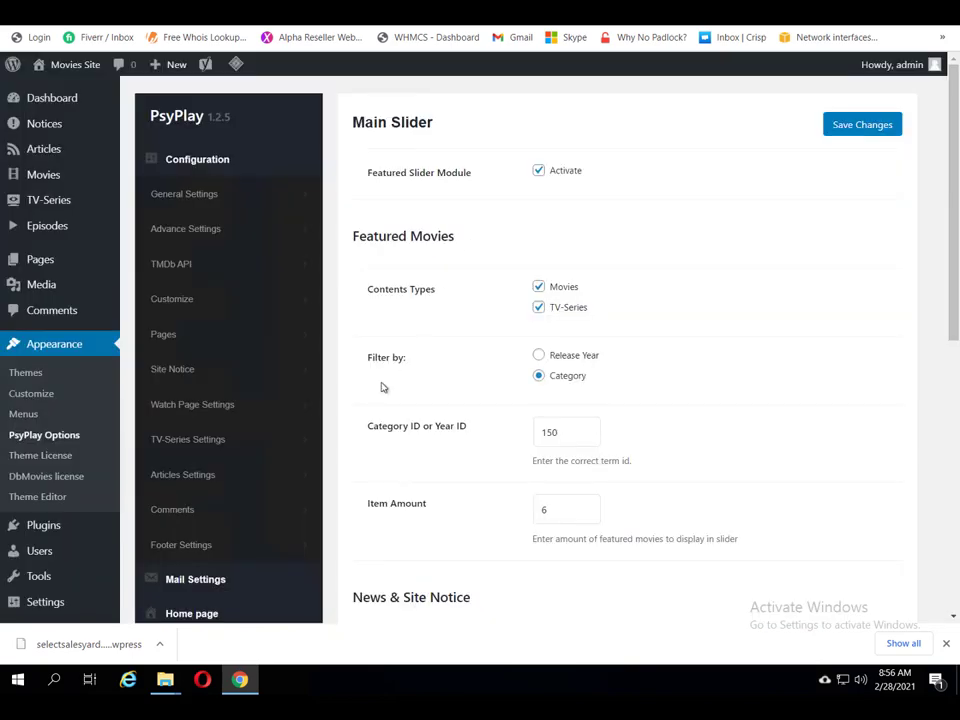
scroll(360, 448, down, 3)
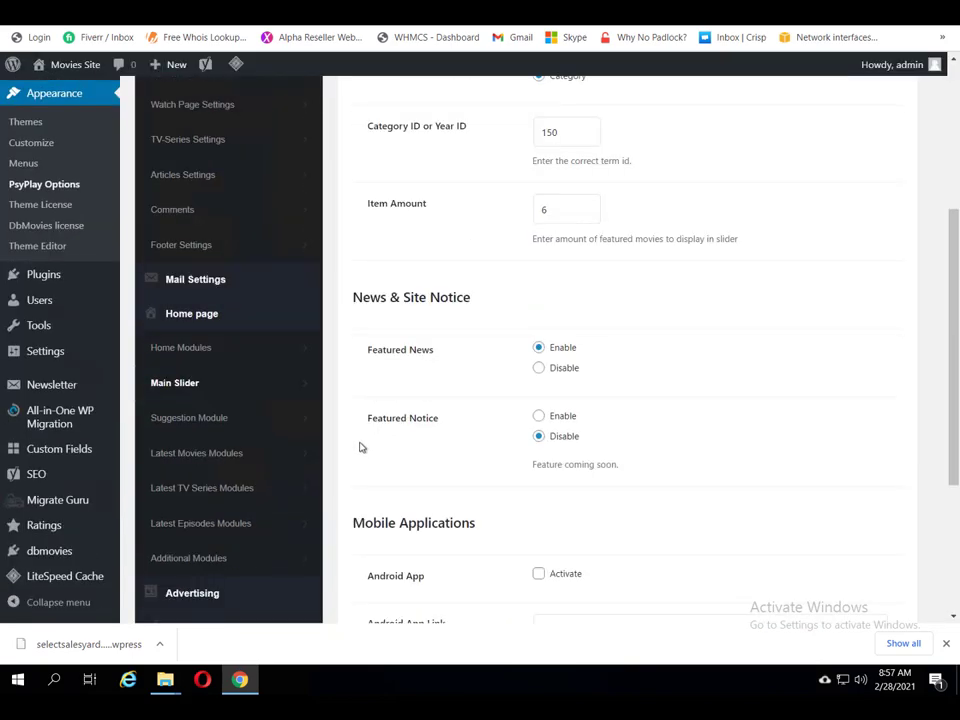
Step: Compare the Suggestion Module settings (Featured Movies, Movies and TV-Series, Release Year) with the site's Suggestion row
click(184, 426)
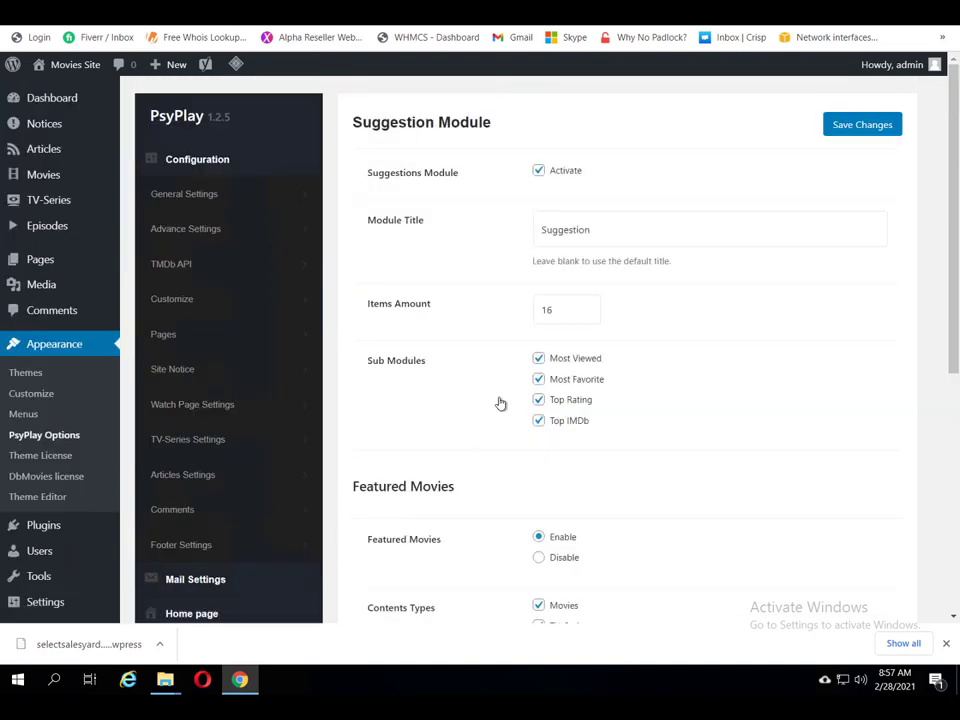
scroll(503, 399, down, 2)
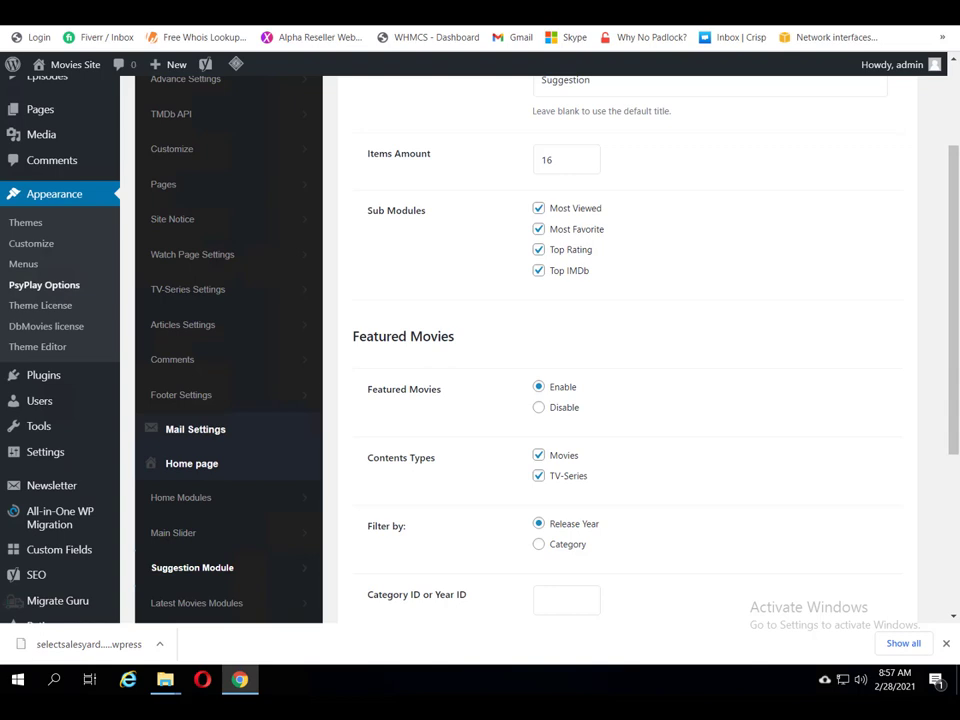
click(640, 12)
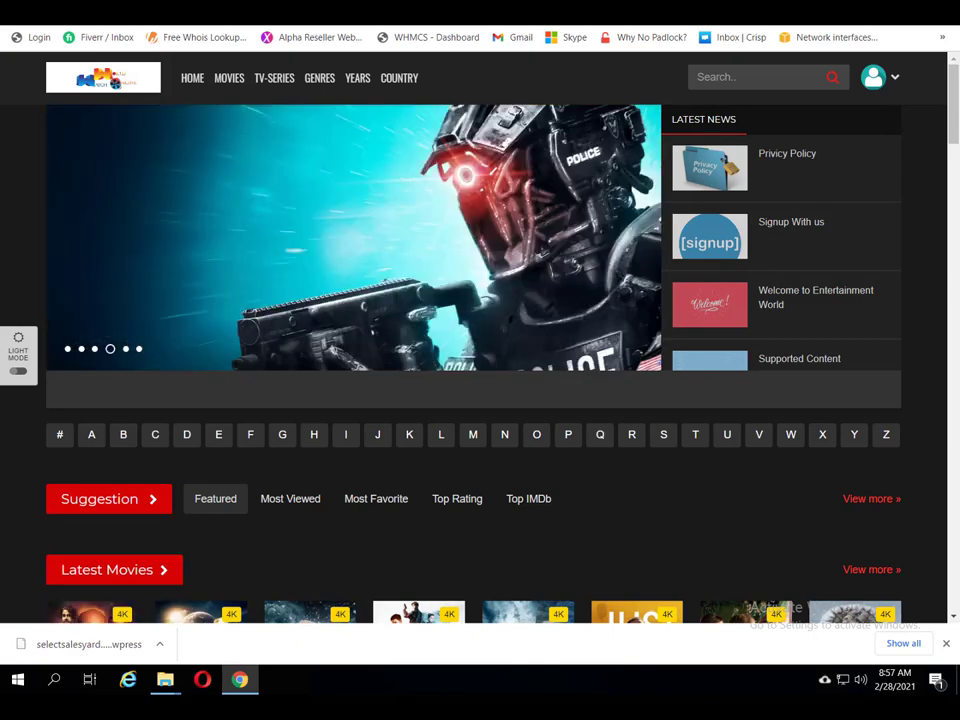
key(ctrl+Tab)
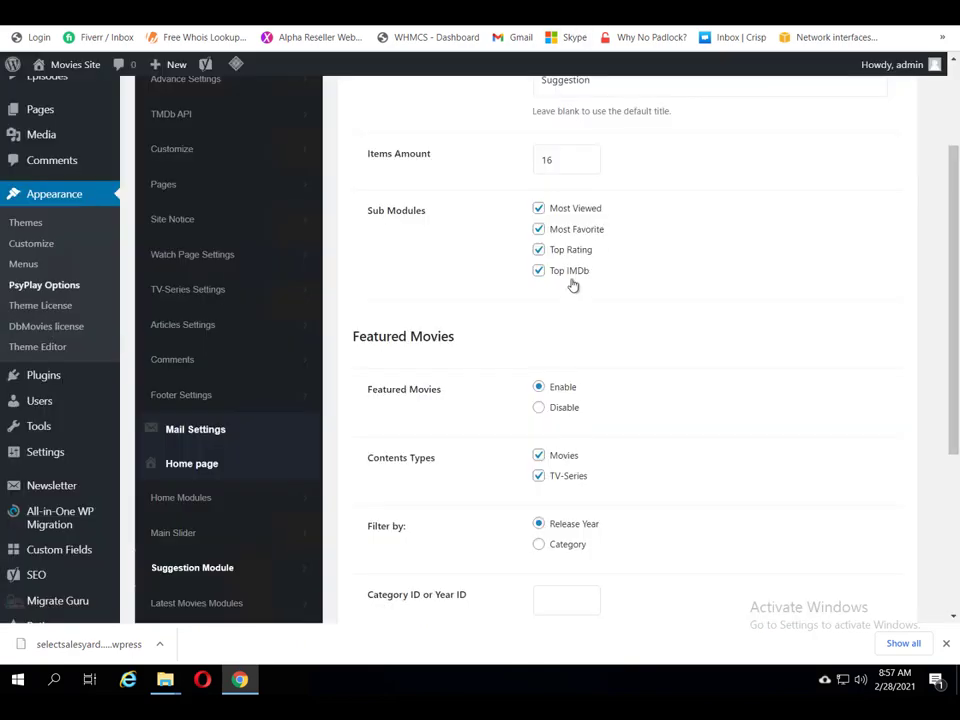
scroll(590, 335, up, 2)
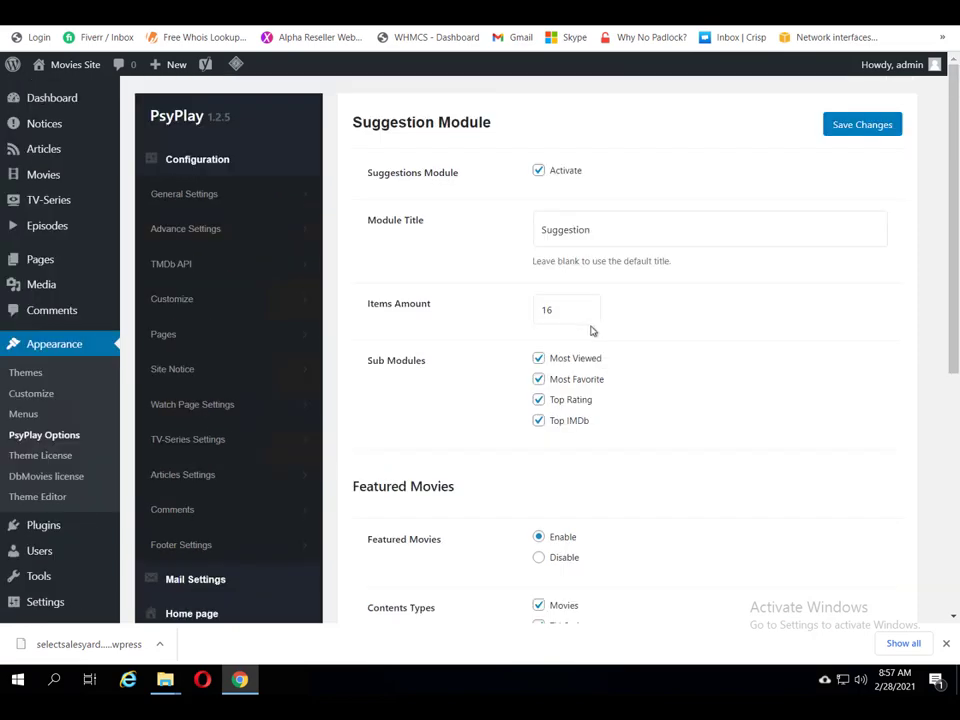
scroll(591, 331, down, 5)
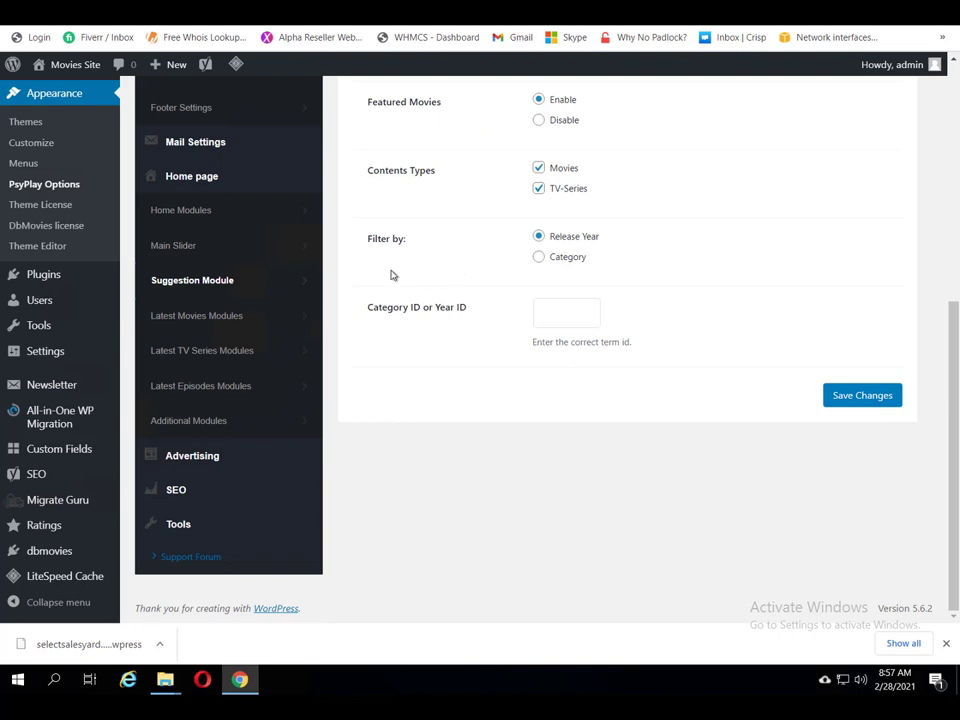
scroll(400, 277, up, 1)
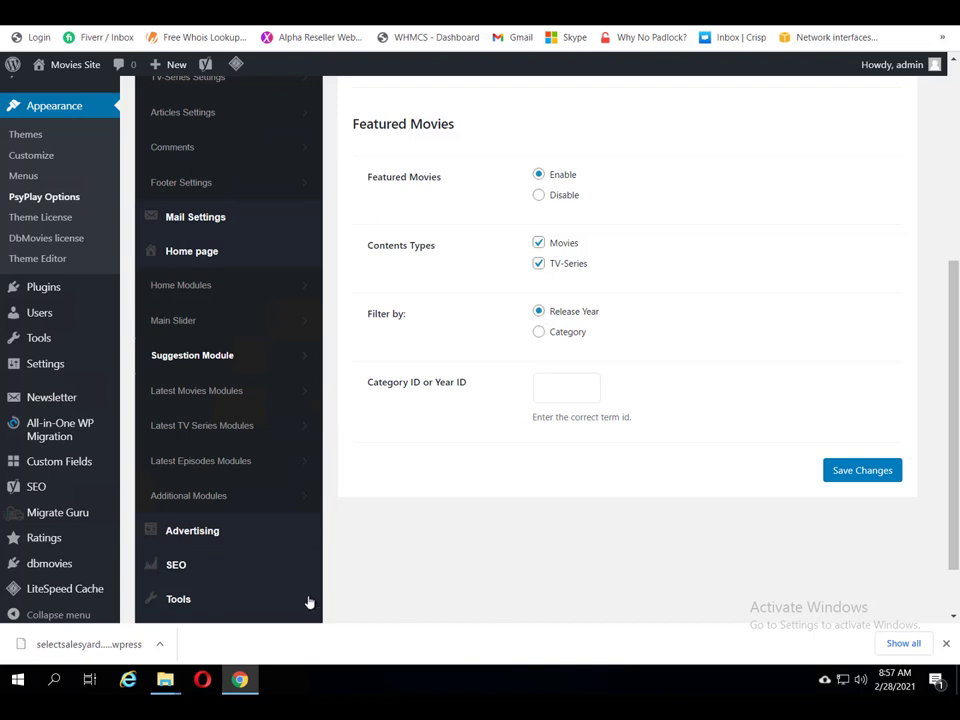
Step: Open Latest Movies Modules settings and view the Latest Movies row on the live site
click(176, 393)
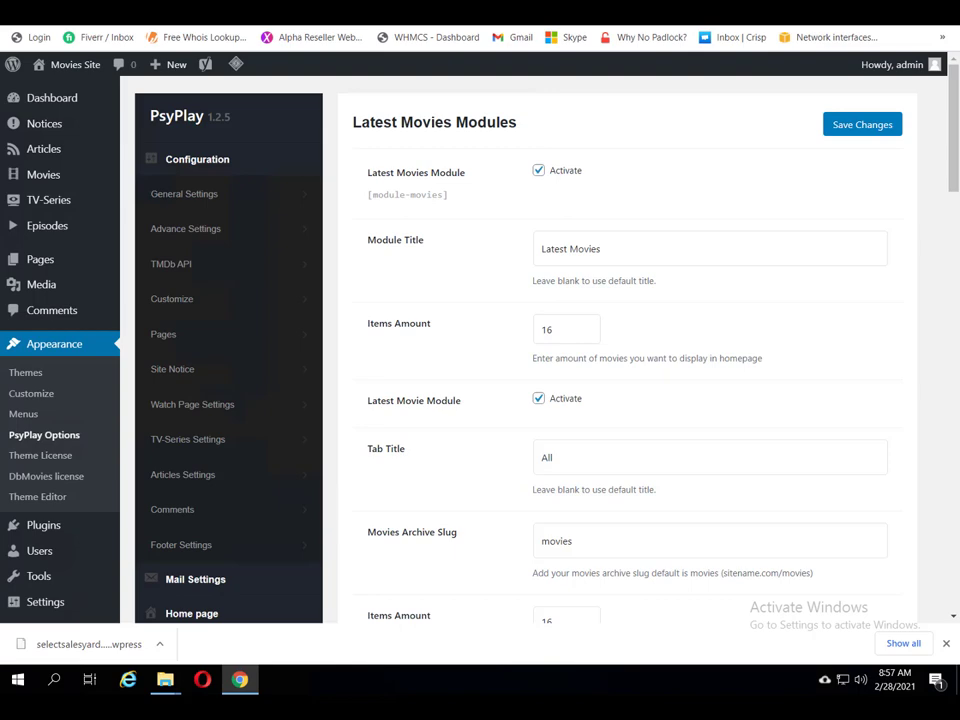
key(ctrl+Tab)
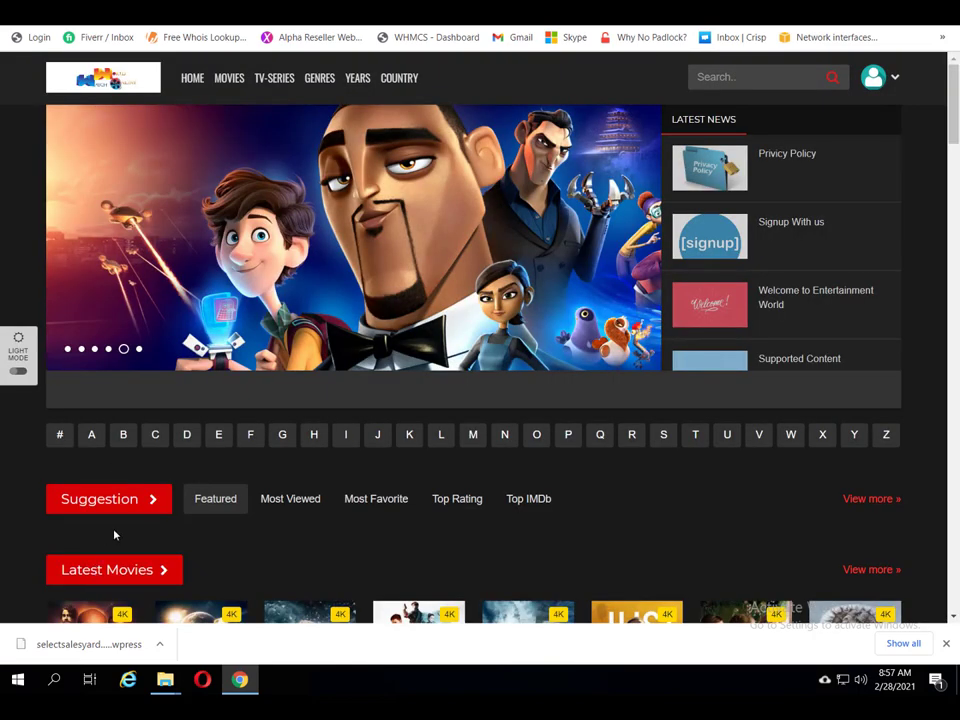
scroll(114, 530, down, 1)
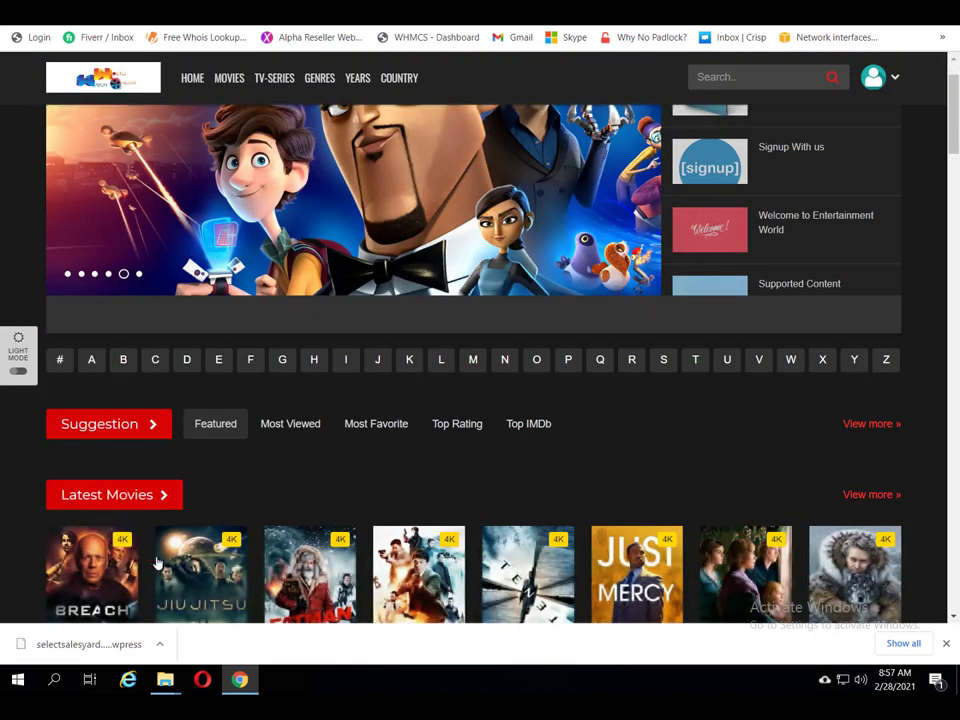
scroll(234, 606, down, 1)
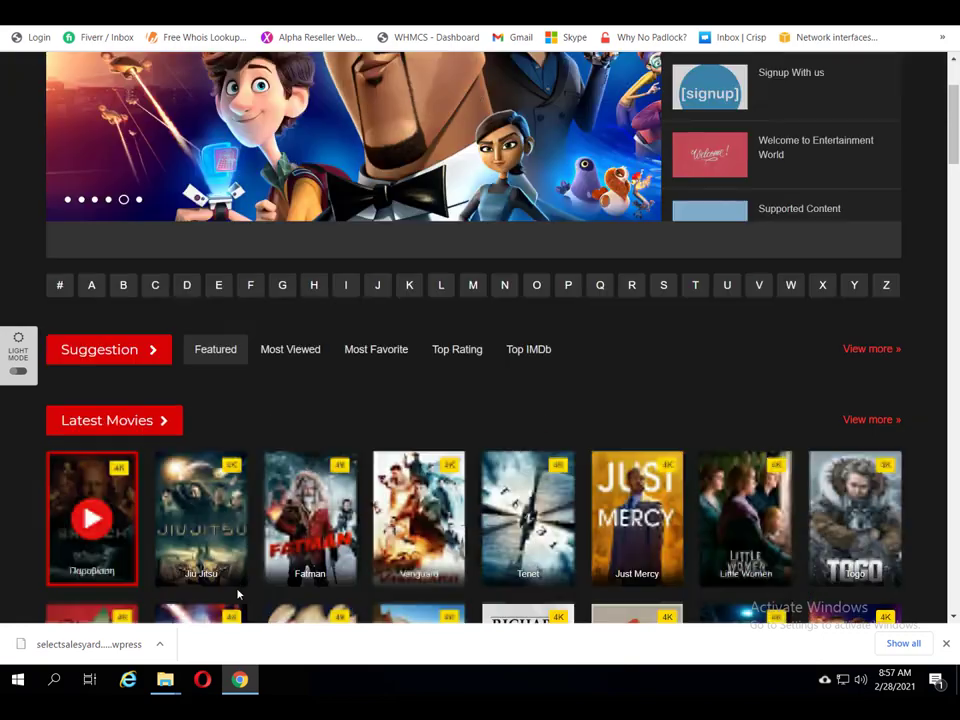
Step: Review the Latest Movies options: 16 items, an All tab, and Action & Adventure tab 2
key(ctrl+Tab)
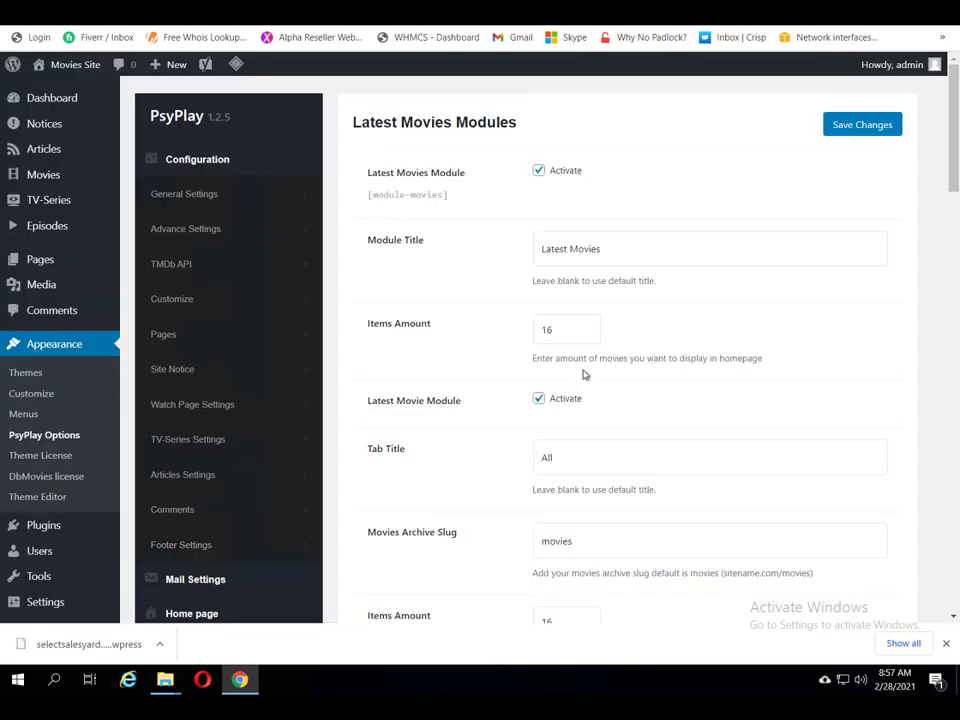
scroll(579, 390, down, 1)
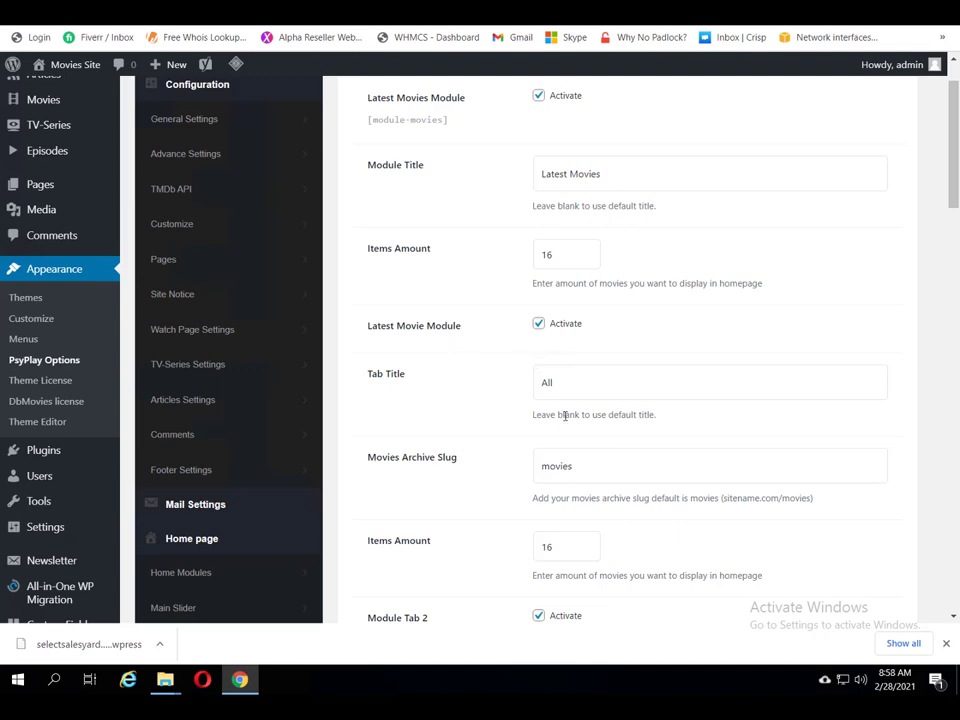
scroll(565, 415, down, 2)
scroll(566, 420, down, 4)
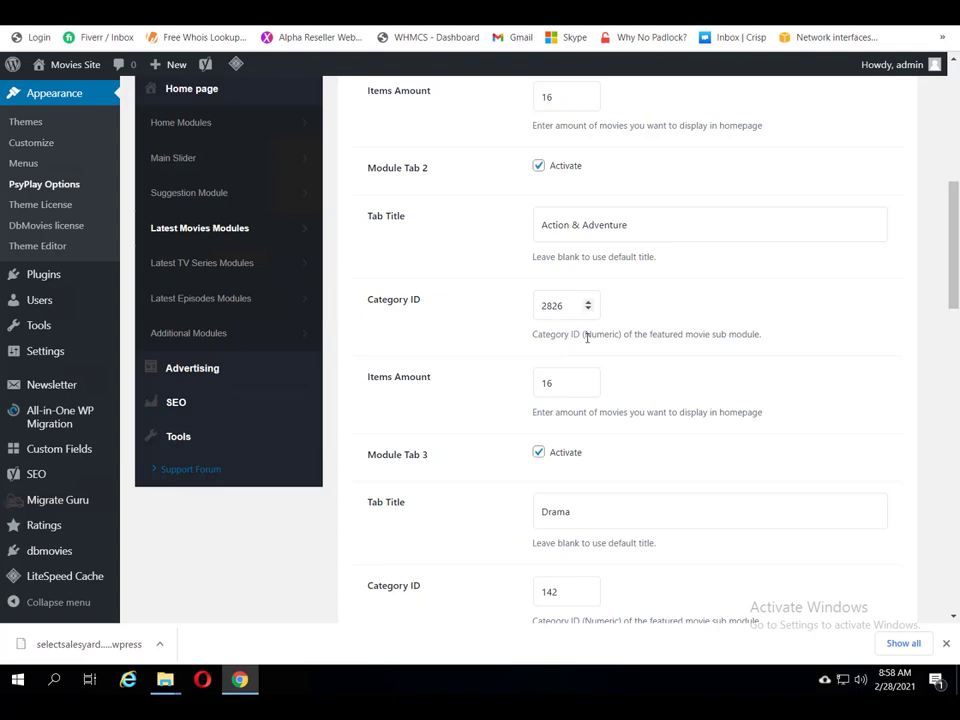
scroll(591, 358, down, 1)
scroll(590, 358, up, 2)
scroll(590, 358, up, 1)
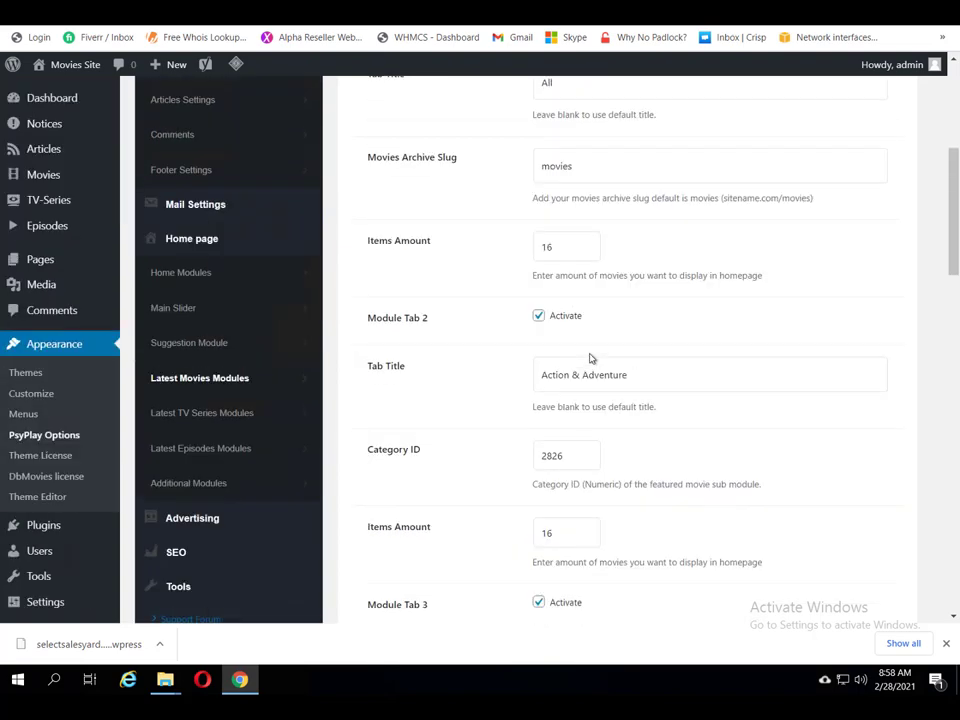
scroll(590, 357, up, 1)
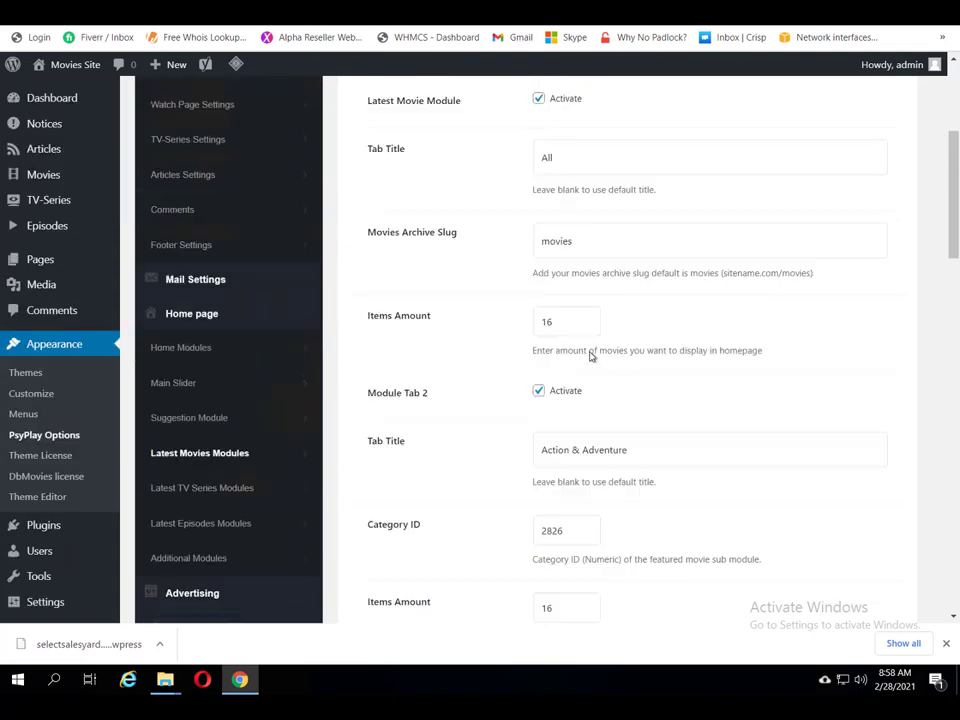
scroll(590, 354, up, 1)
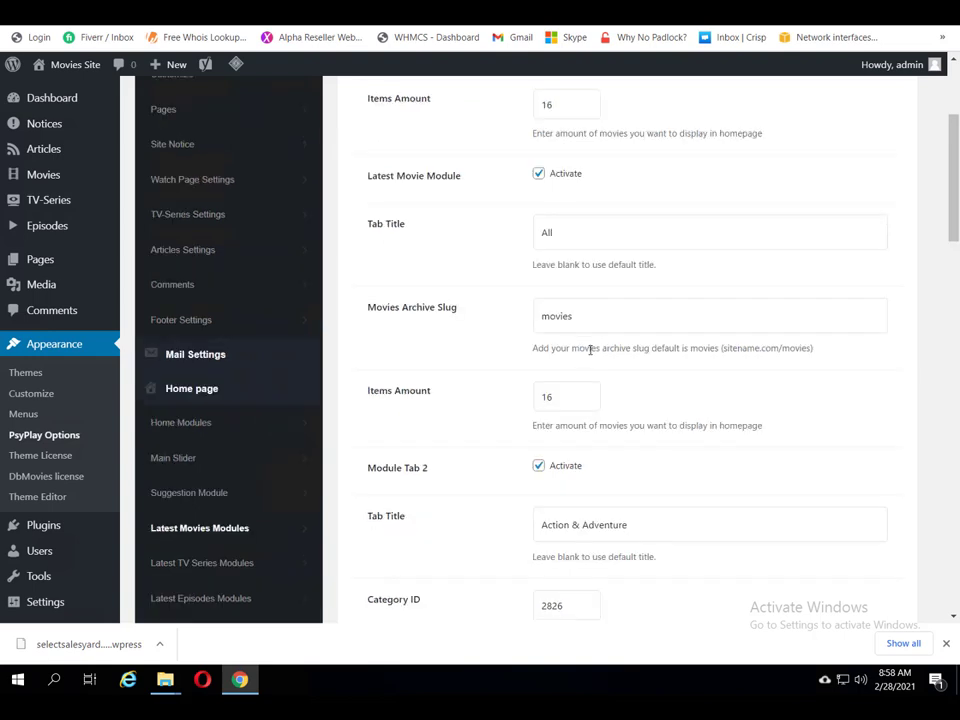
scroll(410, 452, down, 1)
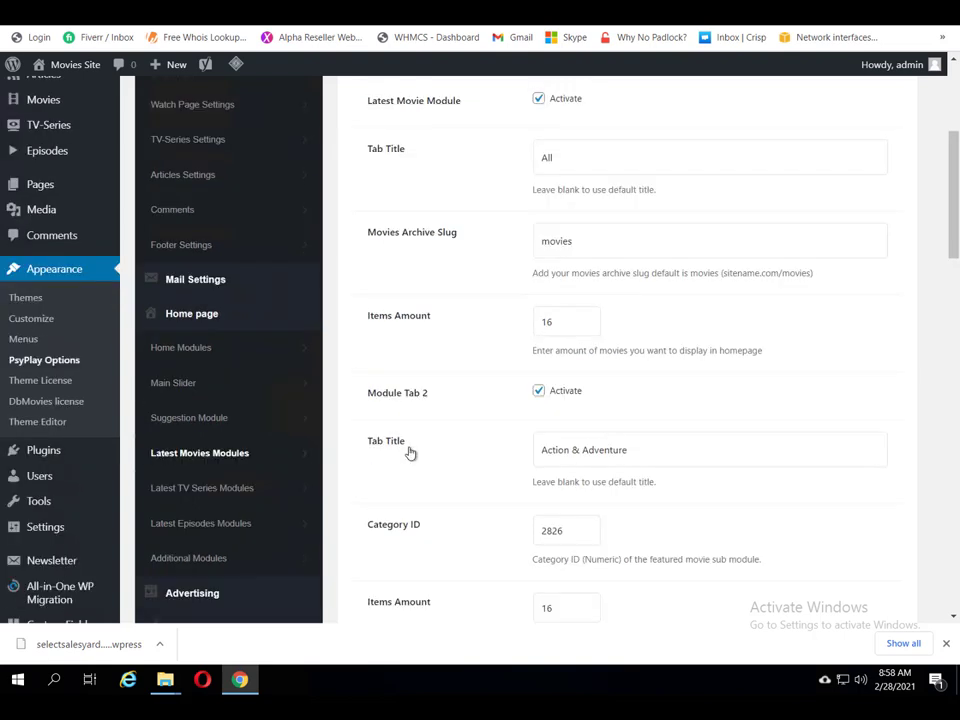
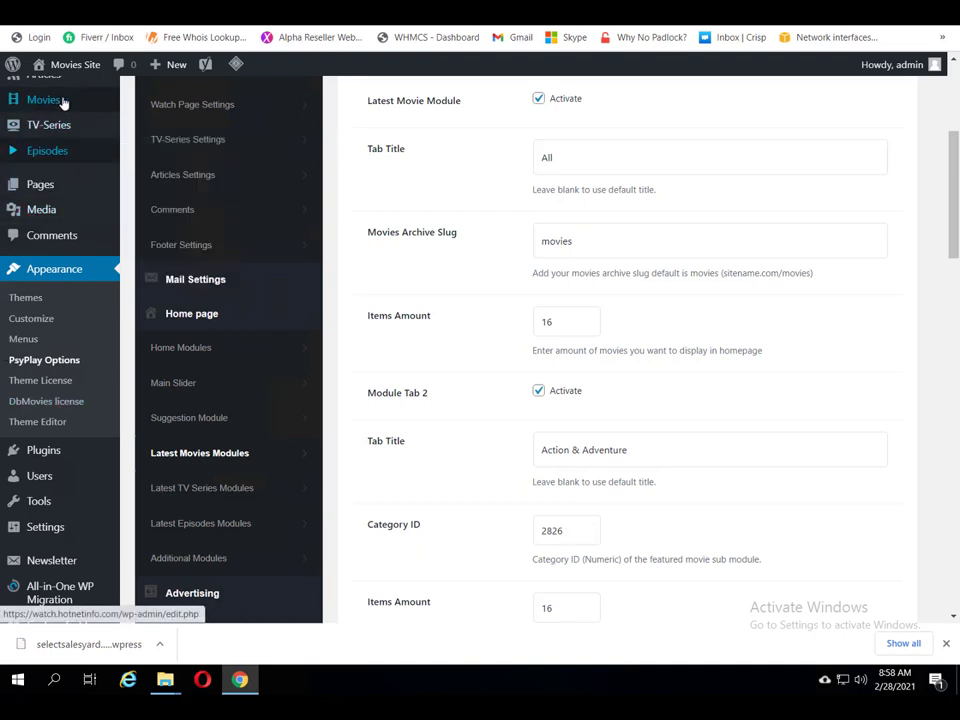
Step: Open Movies > Categories in a new tab, then return to the My Blog Add Plugins page
mouse_move(60, 101)
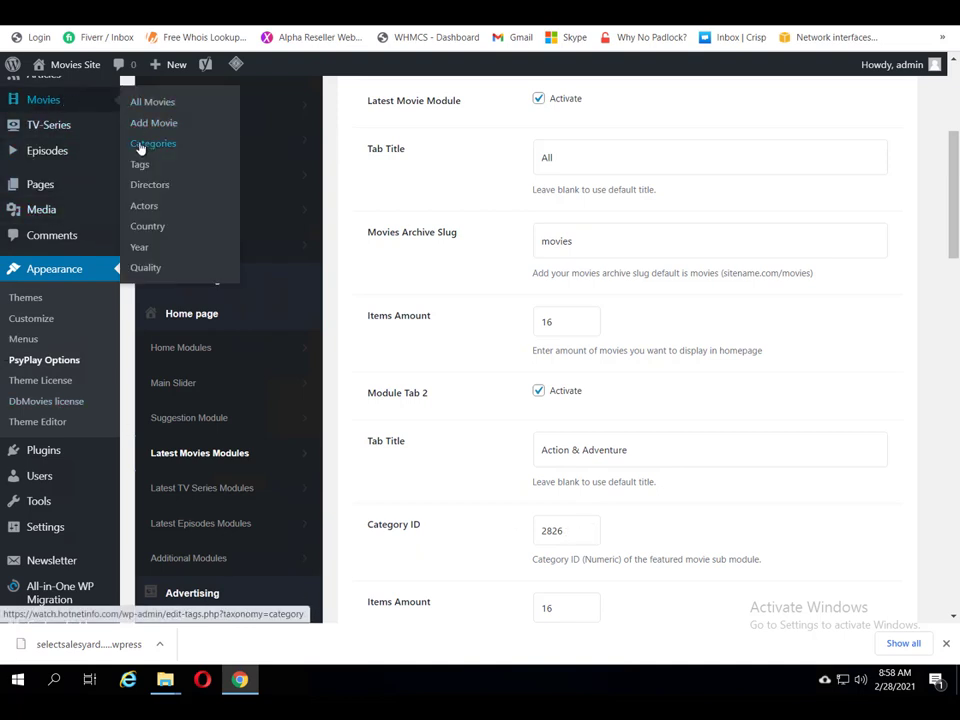
right_click(139, 146)
click(157, 155)
click(200, 453)
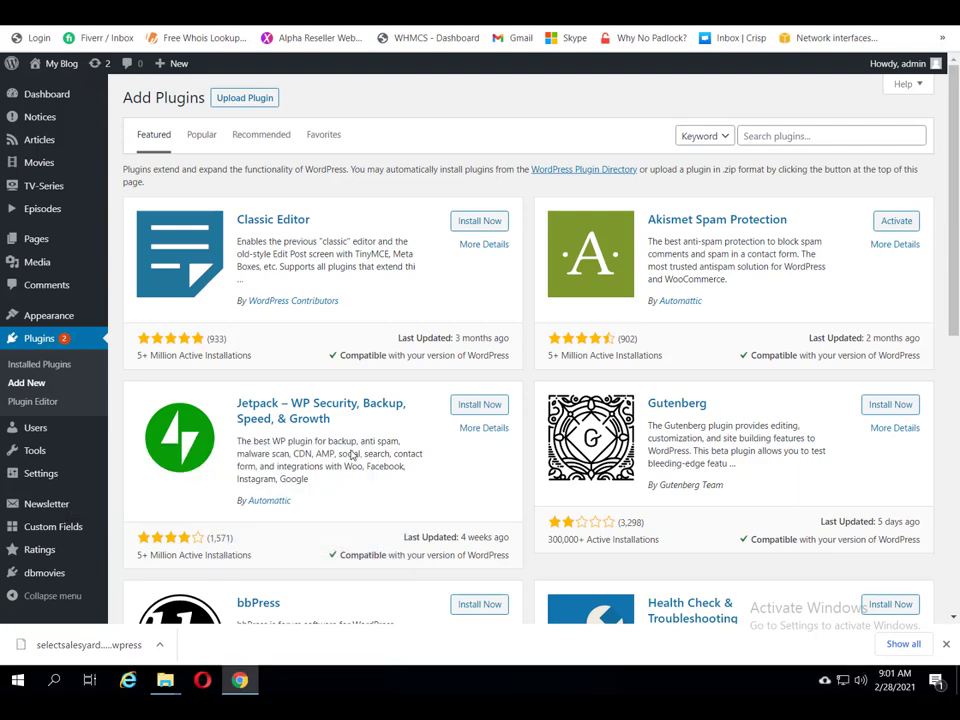
Step: Search the plugin directory for Reveal IDs, install it and activate it
click(857, 140)
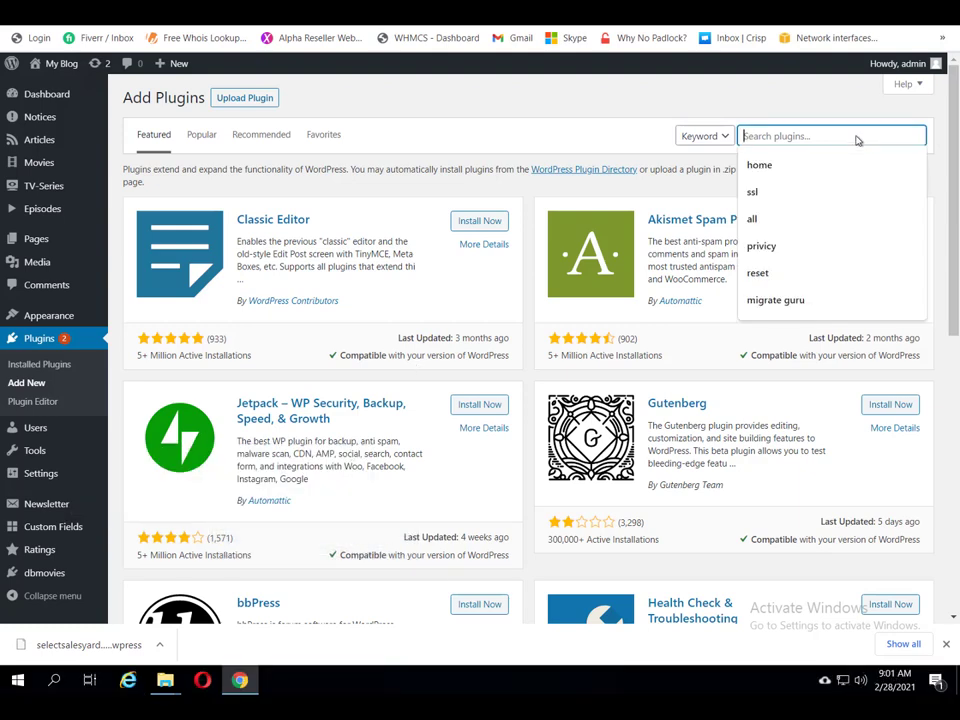
text(Reveal IDs)
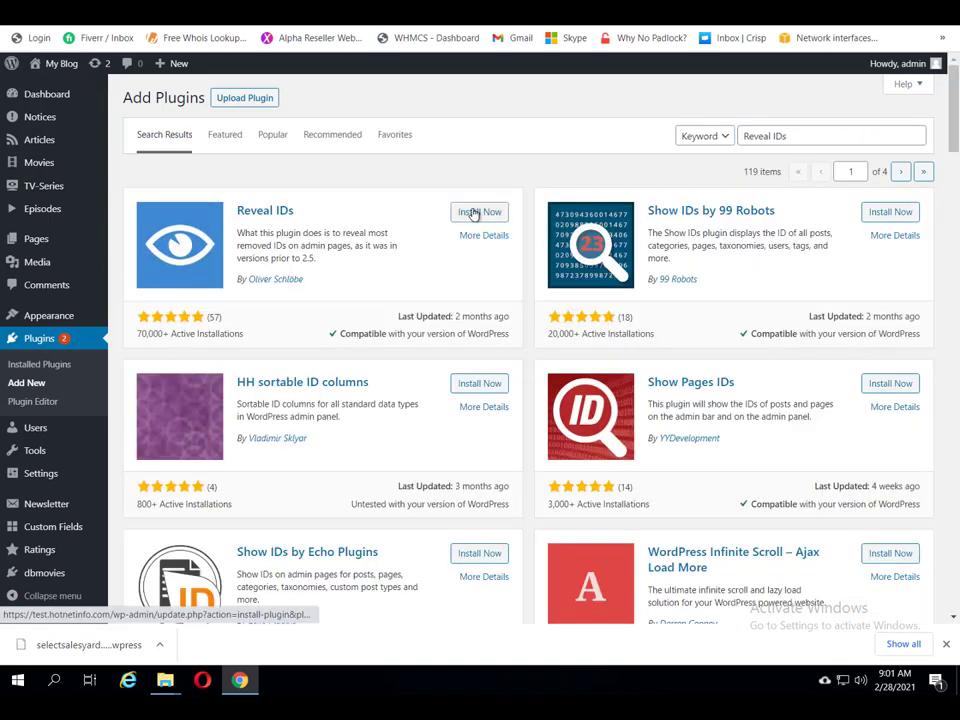
click(475, 214)
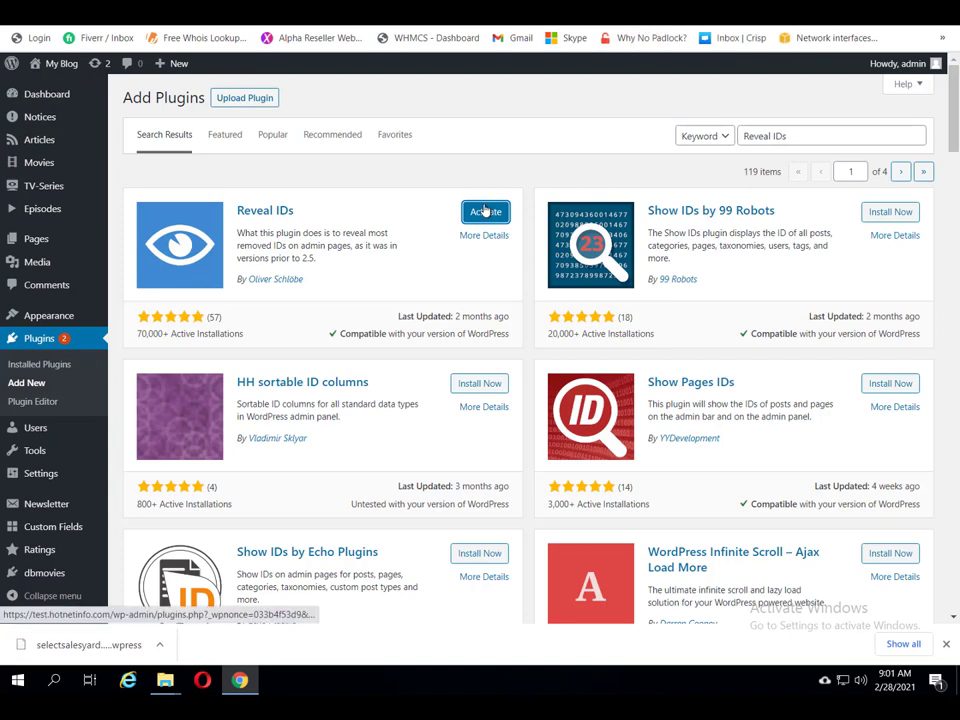
click(485, 211)
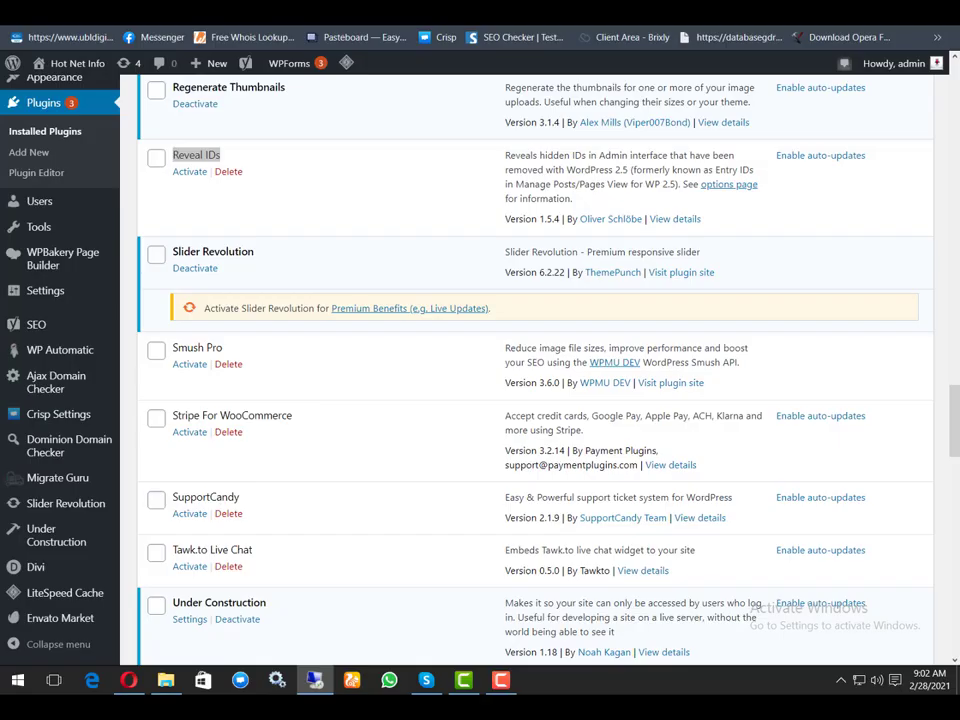
drag(172, 155, 220, 155)
click(502, 680)
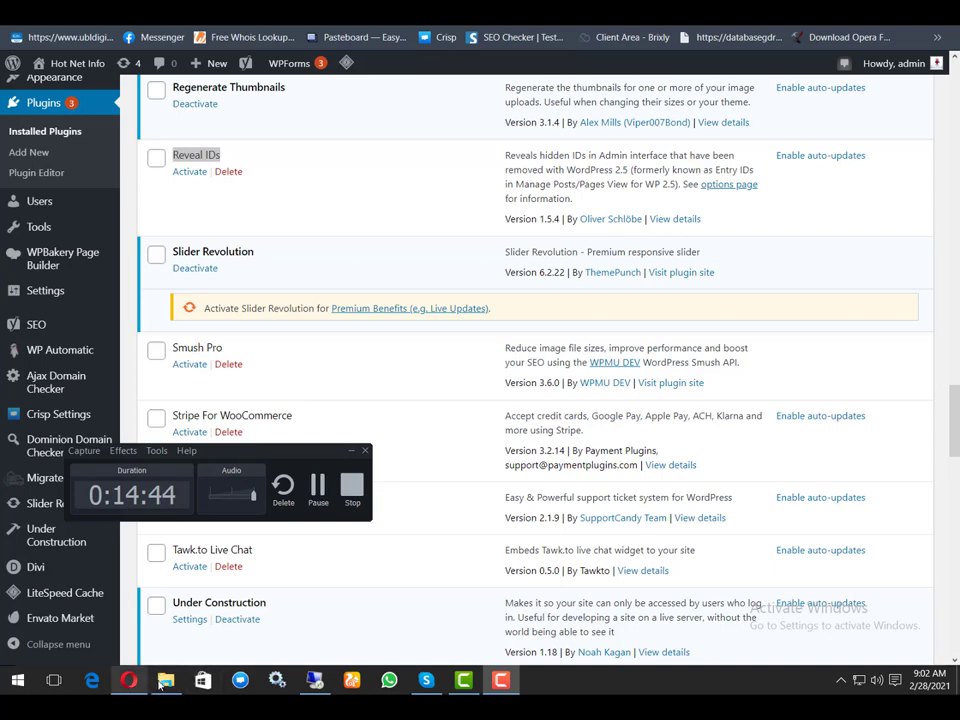
Step: Read the category IDs in Movies > Categories, then move to PsyPlay Options and the homepage
click(311, 681)
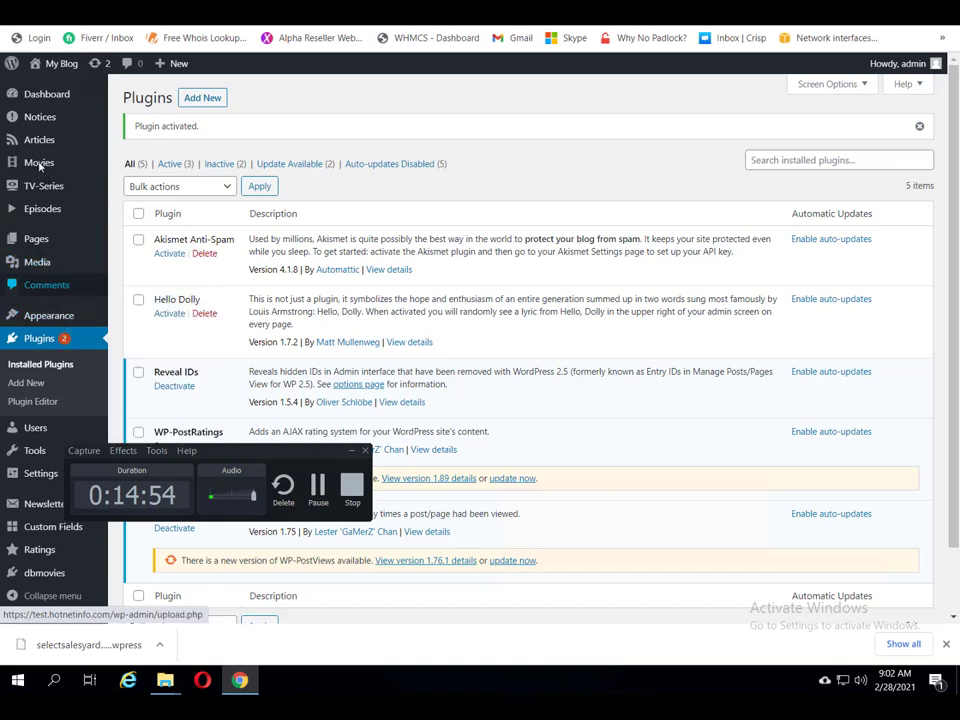
mouse_move(40, 166)
click(137, 203)
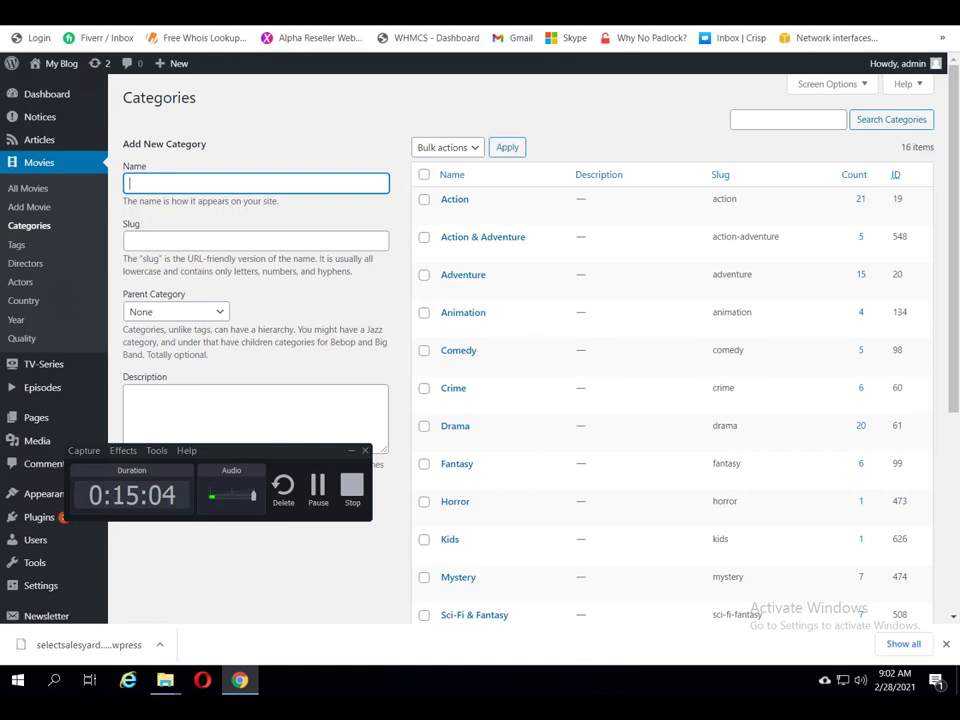
key(ctrl+Tab)
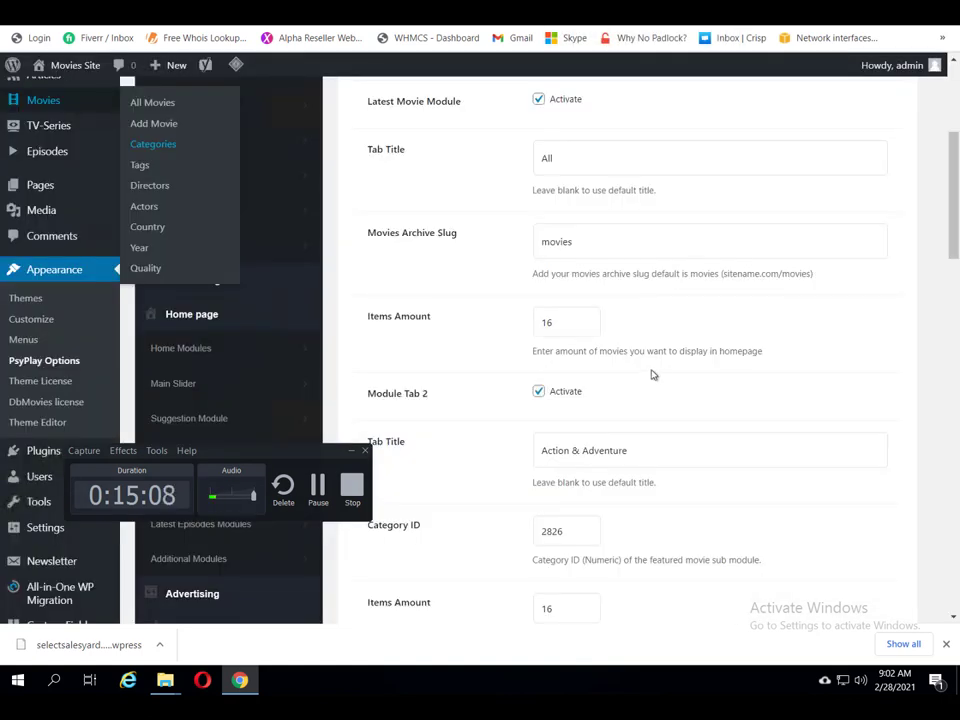
scroll(649, 349, down, 1)
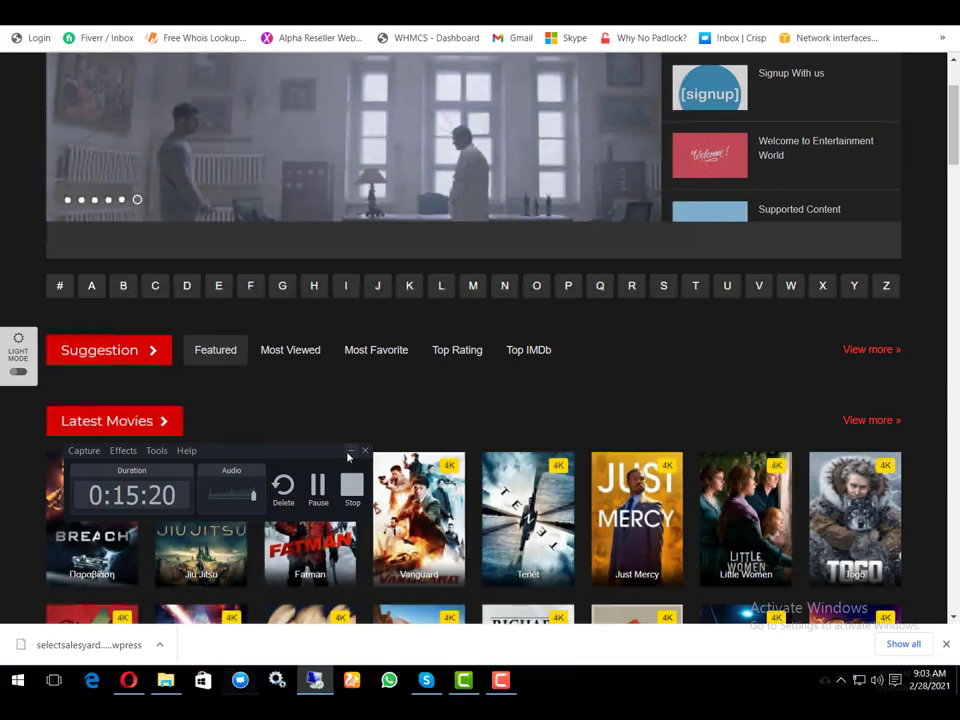
click(350, 453)
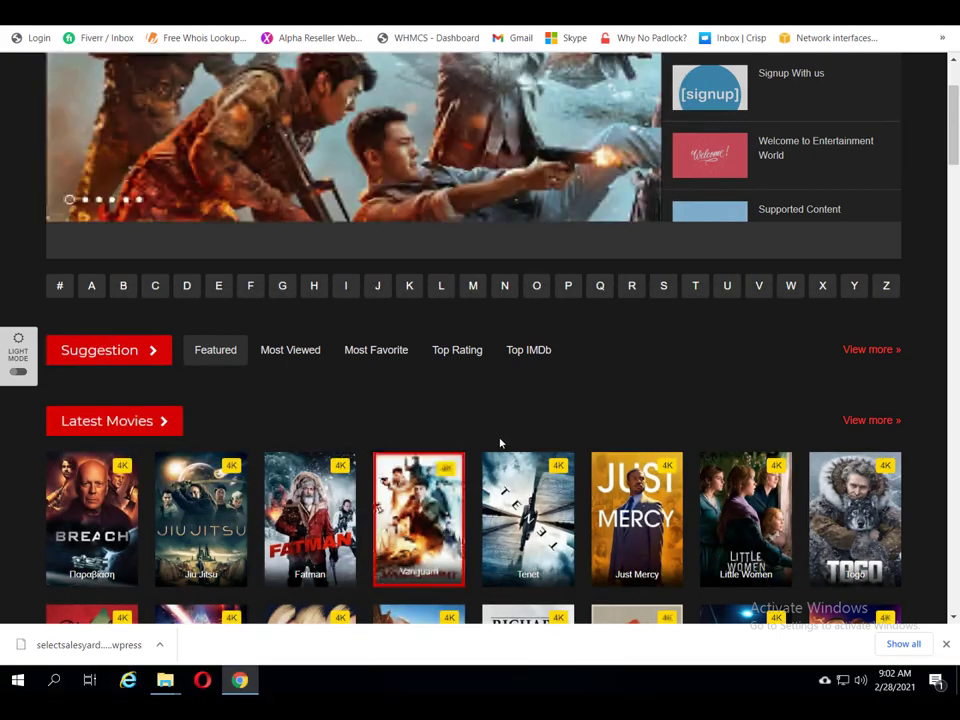
scroll(500, 443, down, 3)
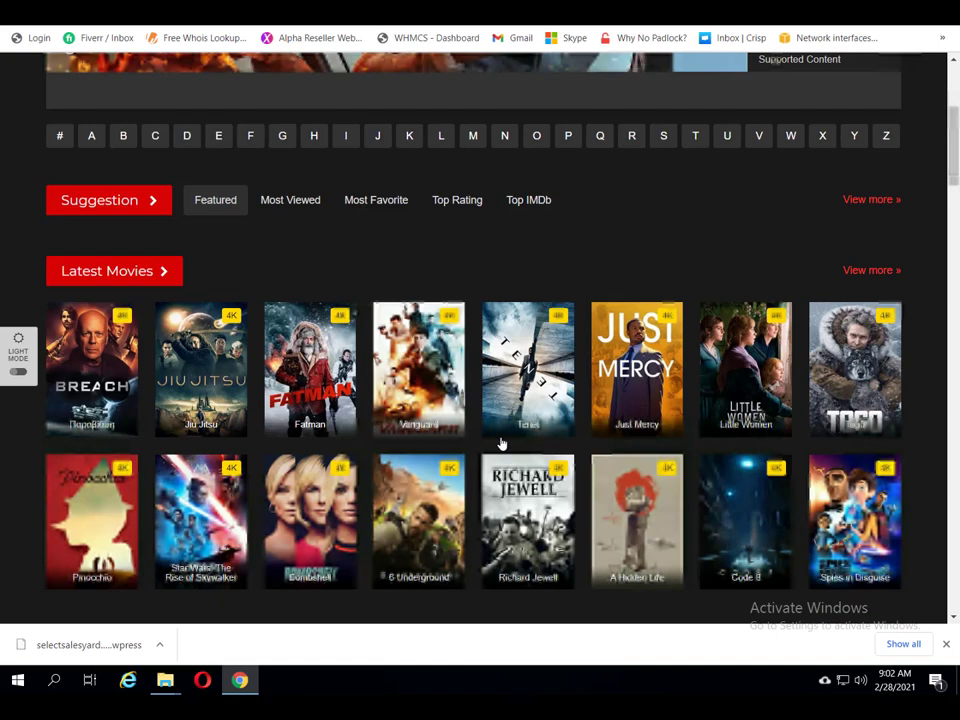
scroll(502, 443, down, 5)
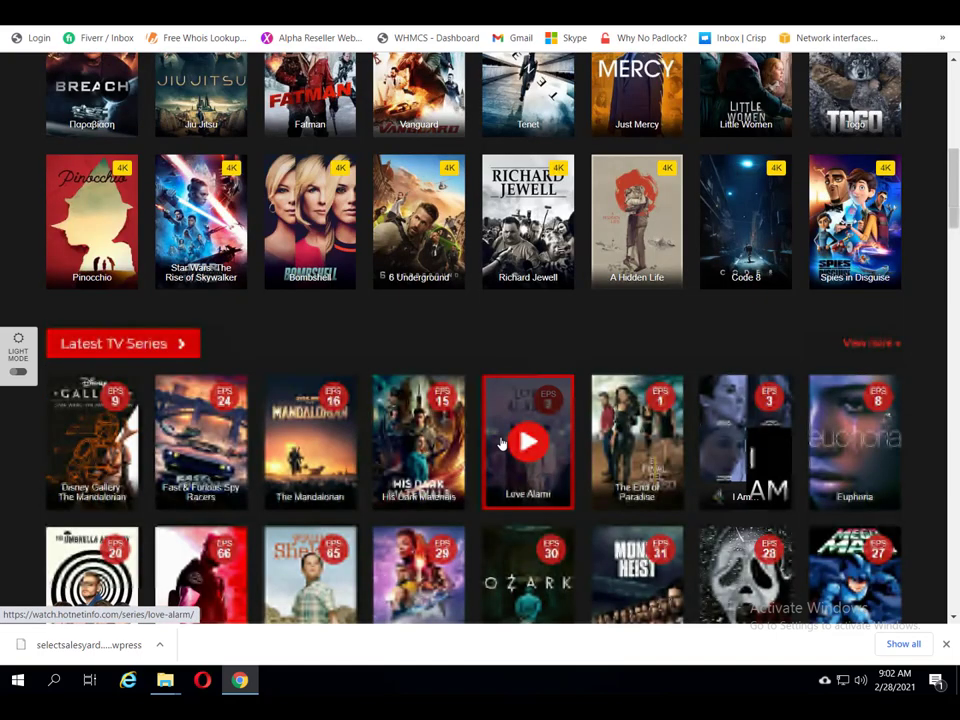
scroll(502, 443, down, 5)
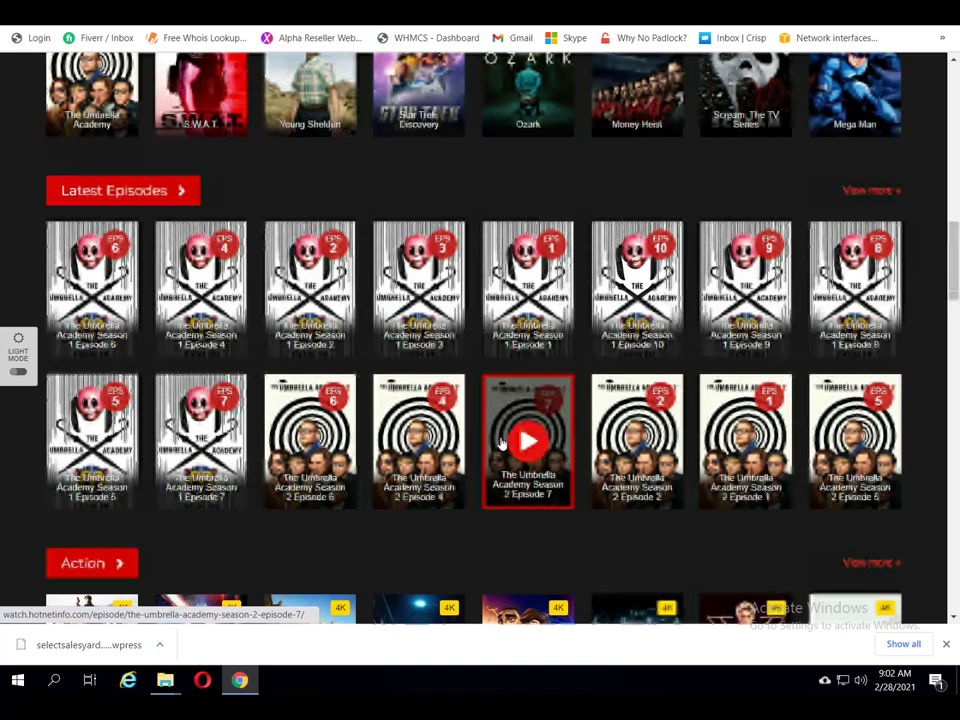
scroll(502, 443, down, 2)
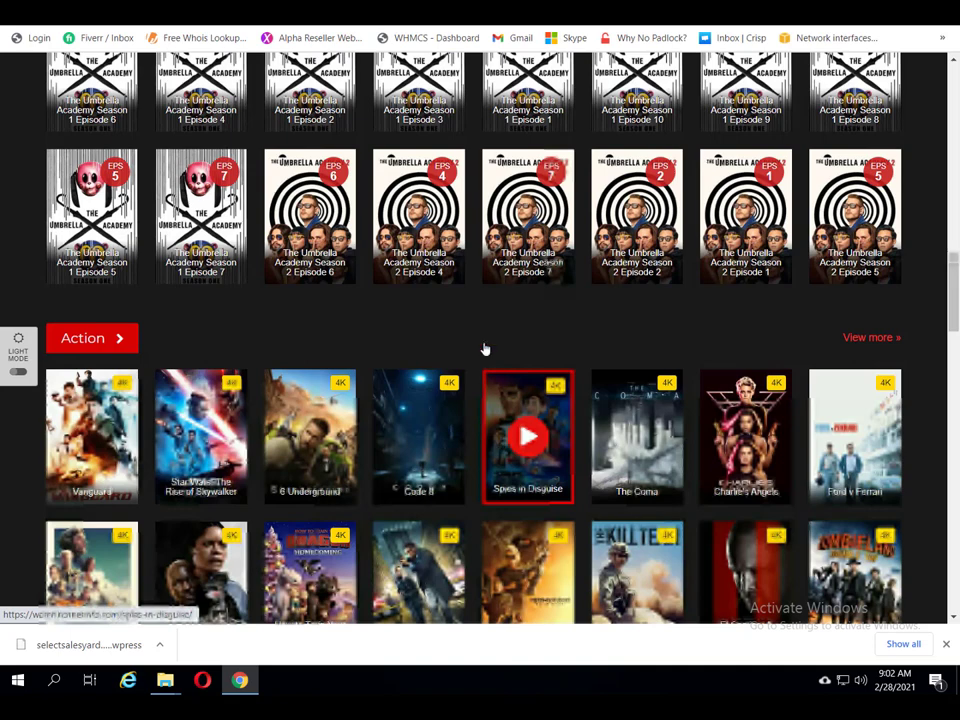
scroll(483, 347, down, 2)
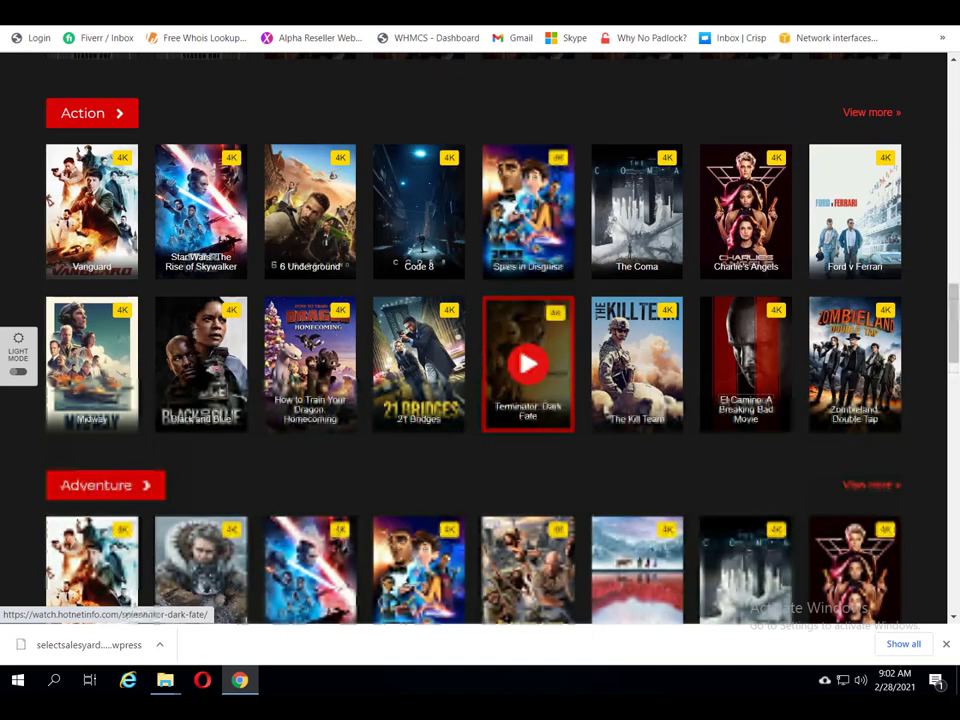
scroll(528, 363, down, 2)
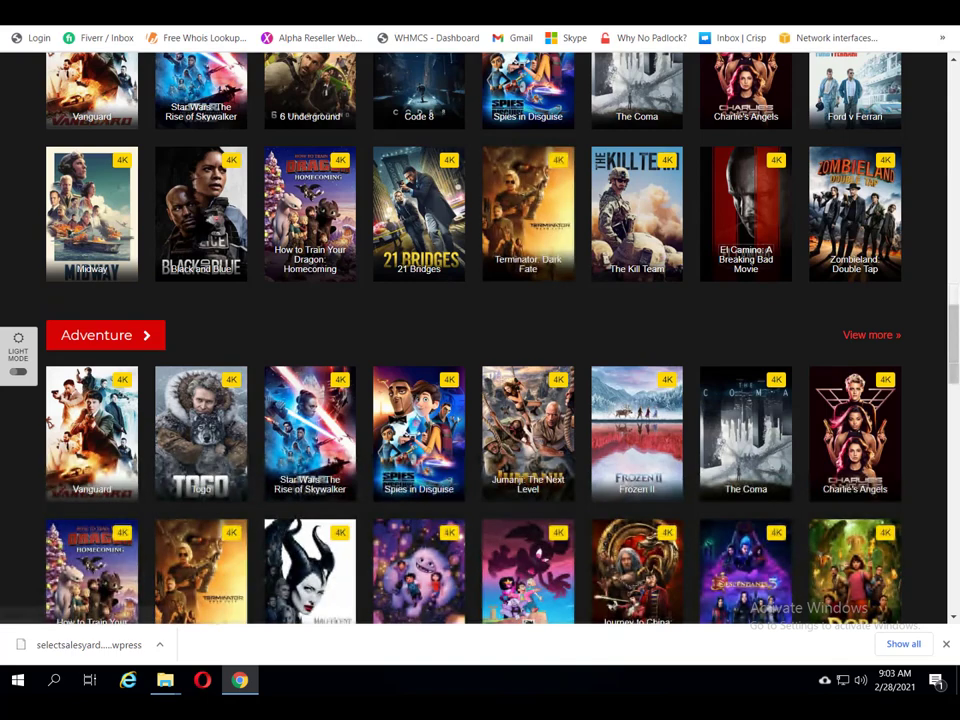
key(ctrl+Tab)
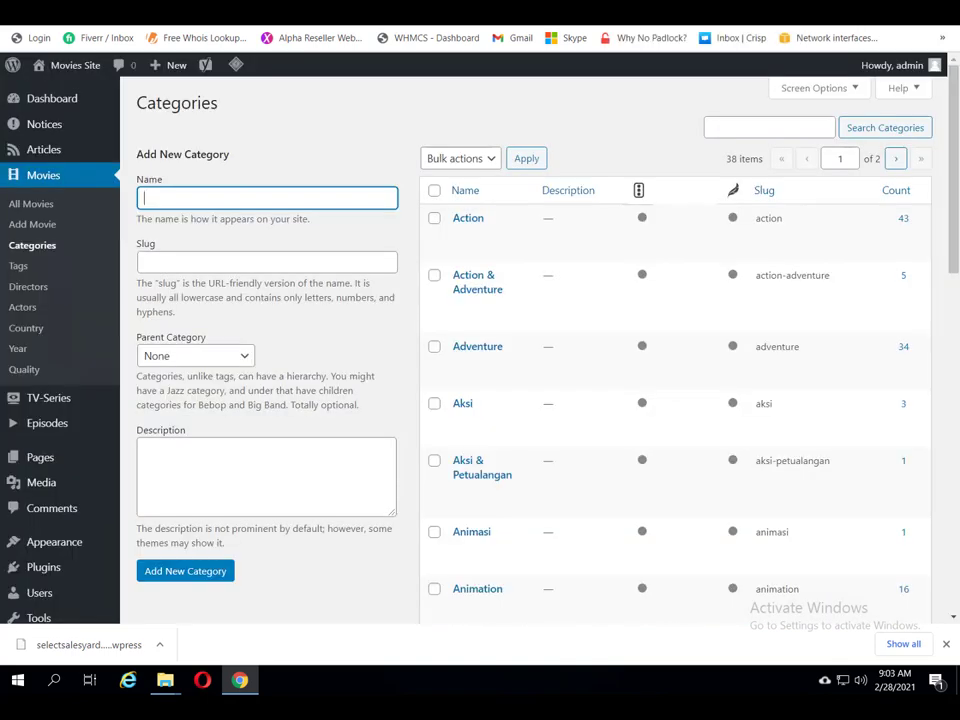
key(ctrl+Tab)
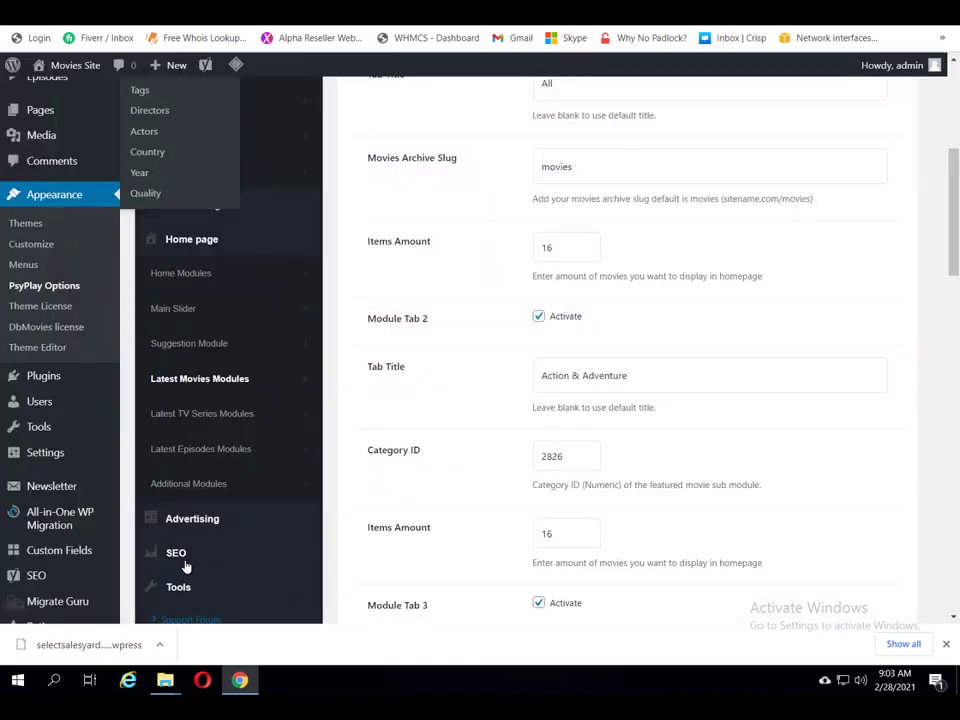
click(183, 414)
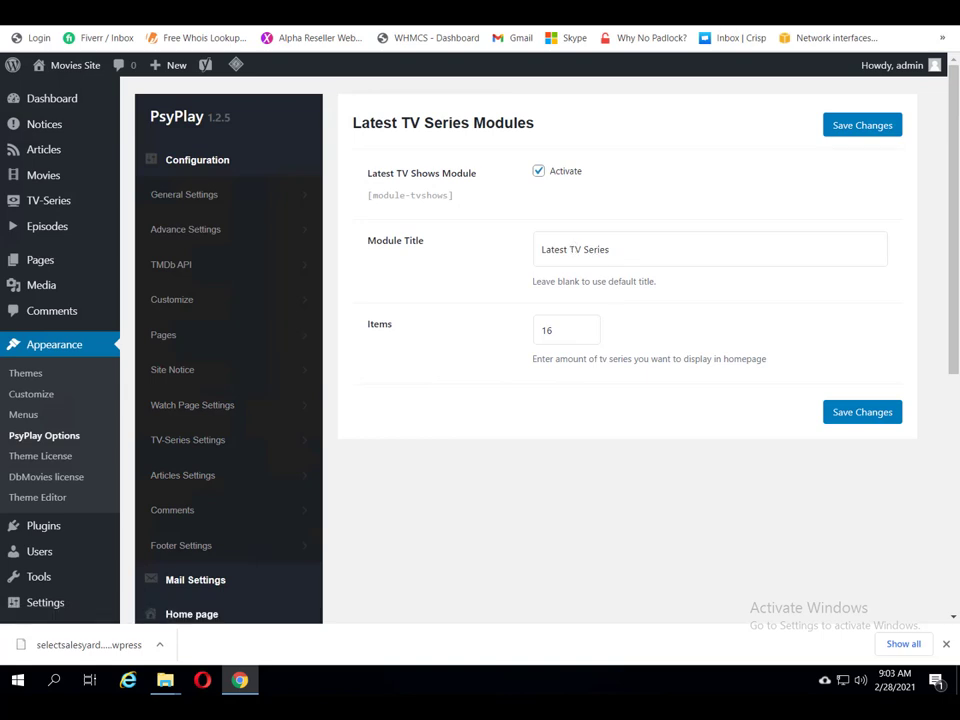
key(ctrl+Tab)
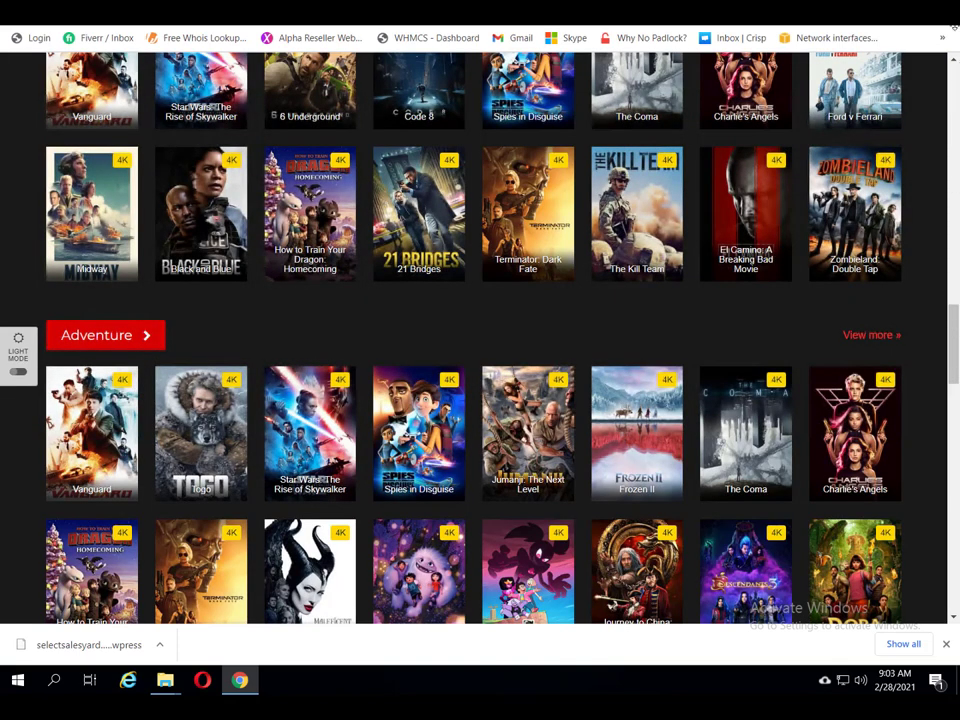
Step: Scroll through the front-end homepage to check its Suggestion and Latest Movies modules
scroll(480, 340, up, 15)
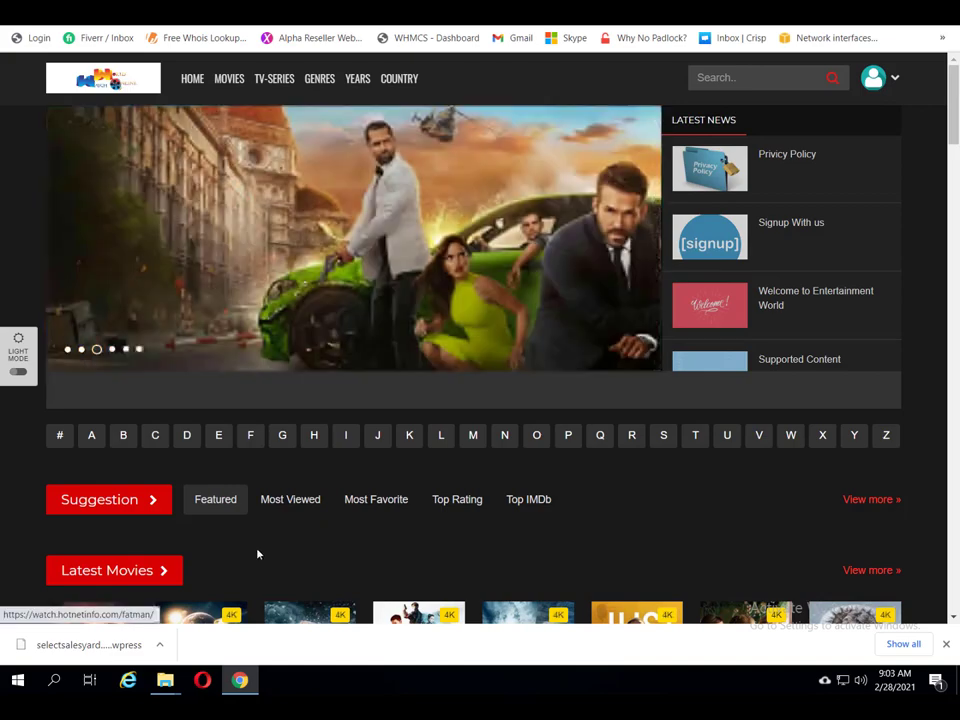
scroll(257, 553, down, 2)
scroll(257, 553, down, 1)
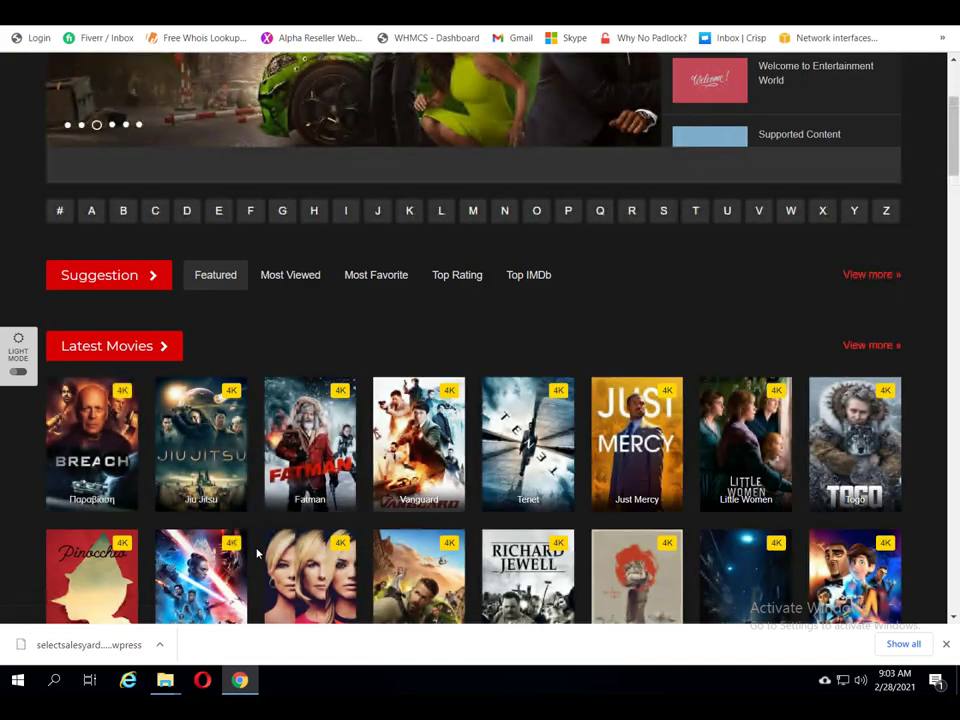
scroll(257, 553, down, 2)
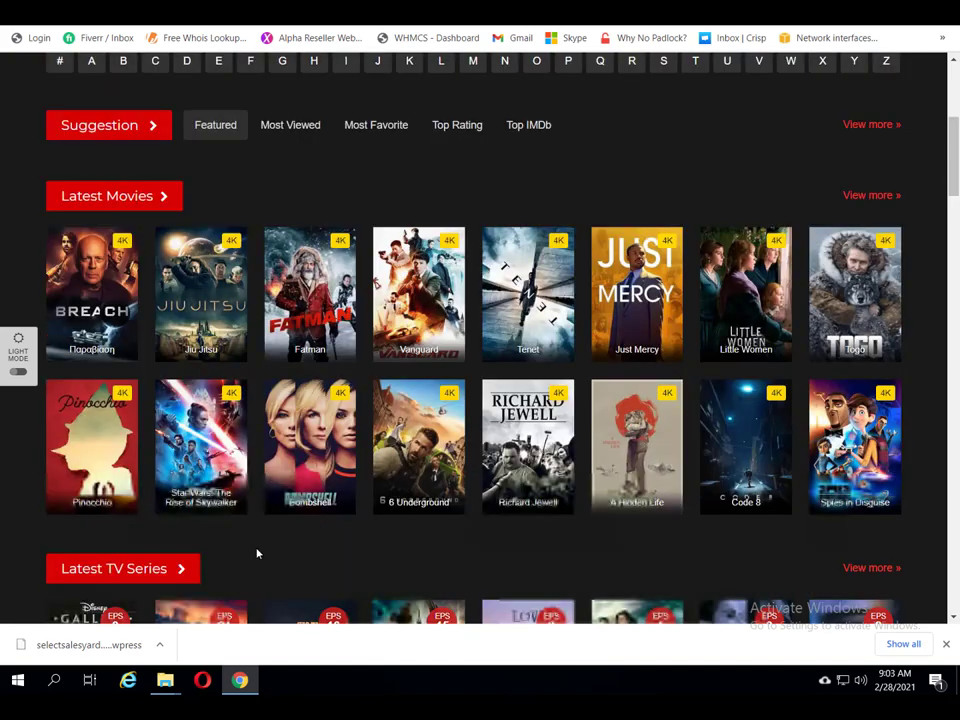
scroll(156, 578, down, 1)
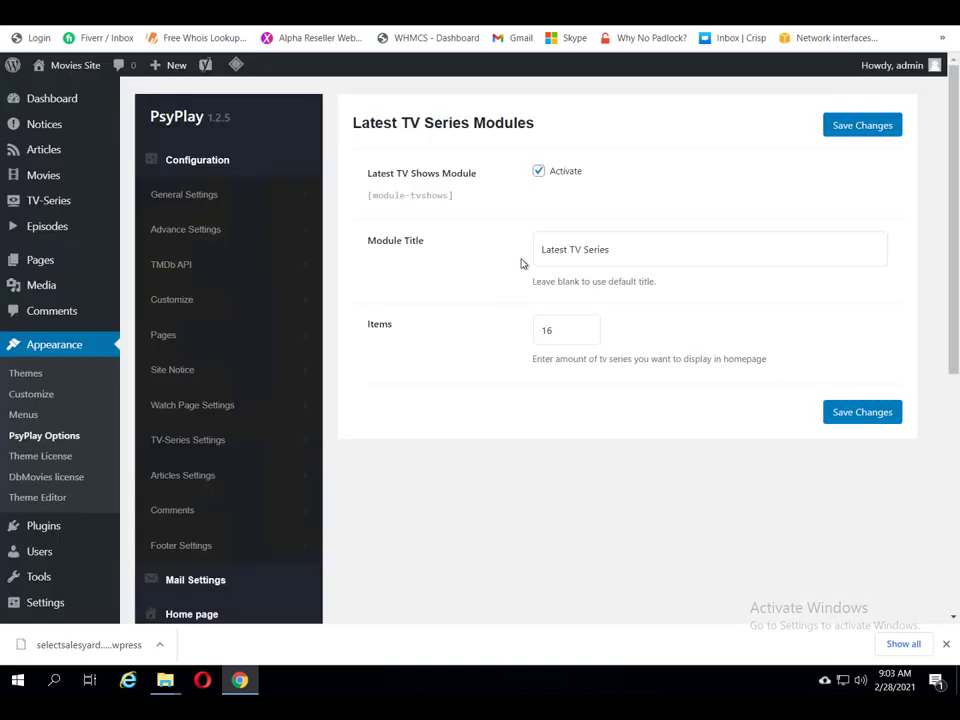
Step: Review the Latest Episodes Modules and Additional Modules settings
scroll(302, 528, down, 2)
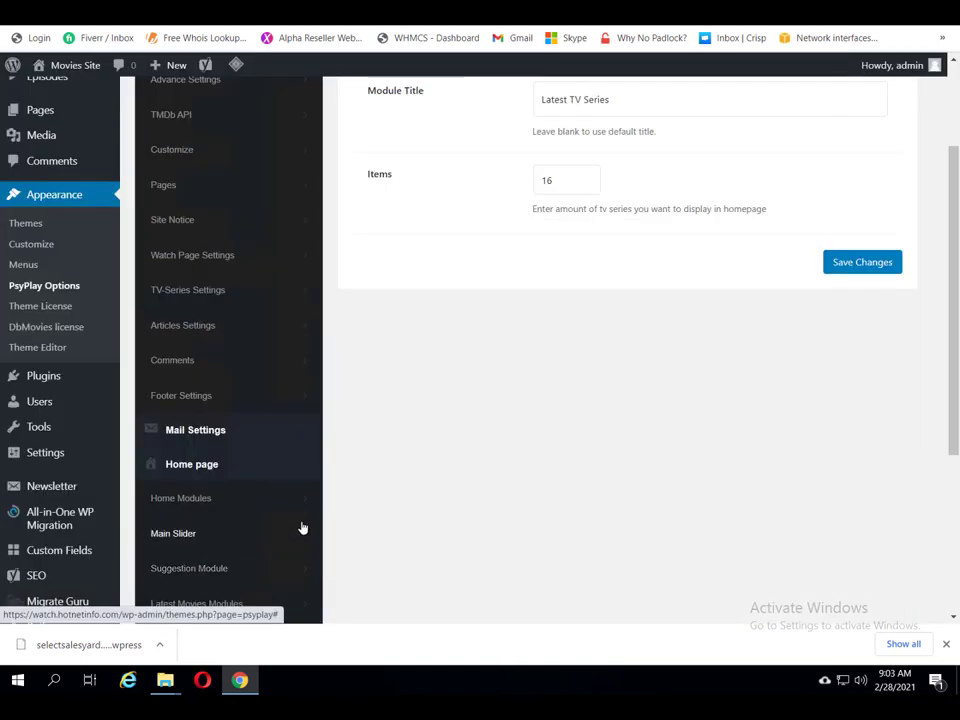
scroll(302, 528, down, 1)
scroll(300, 516, down, 2)
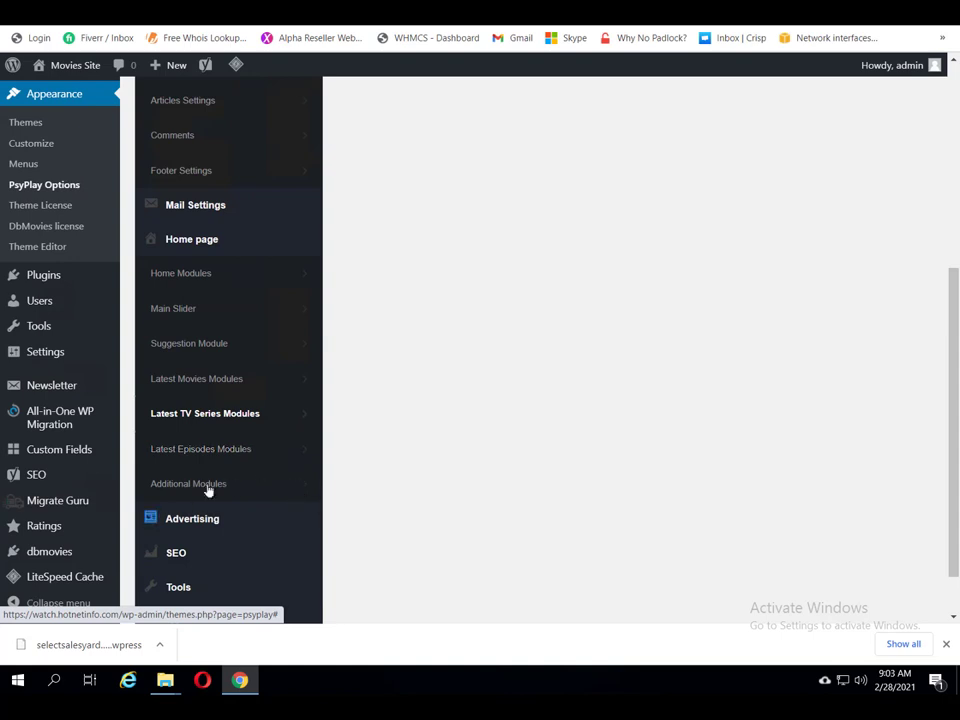
click(184, 450)
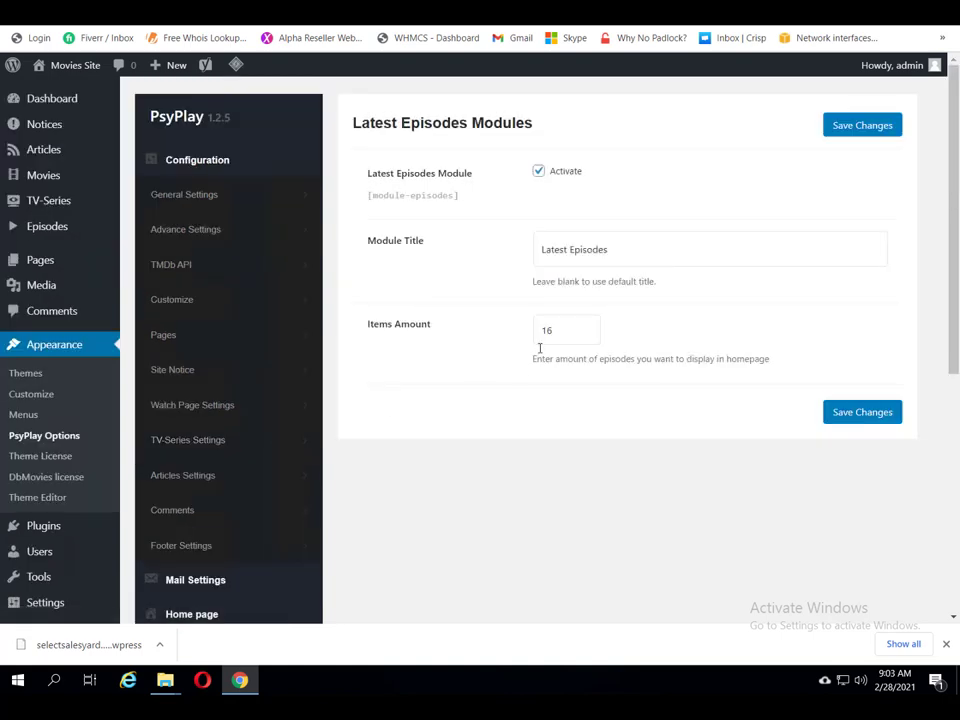
scroll(371, 525, down, 2)
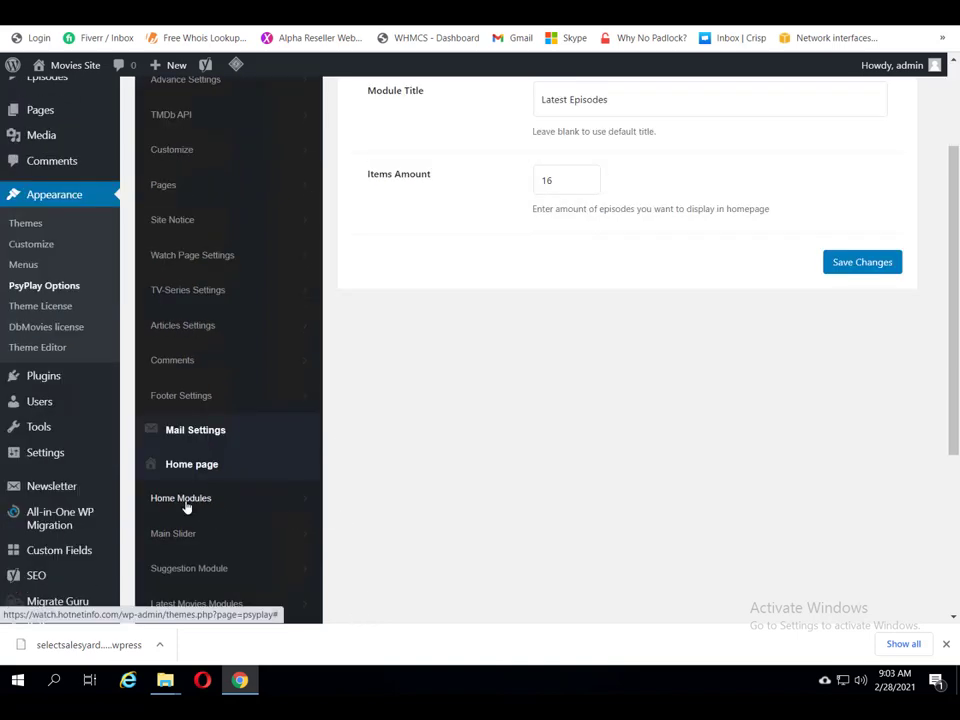
scroll(226, 528, down, 3)
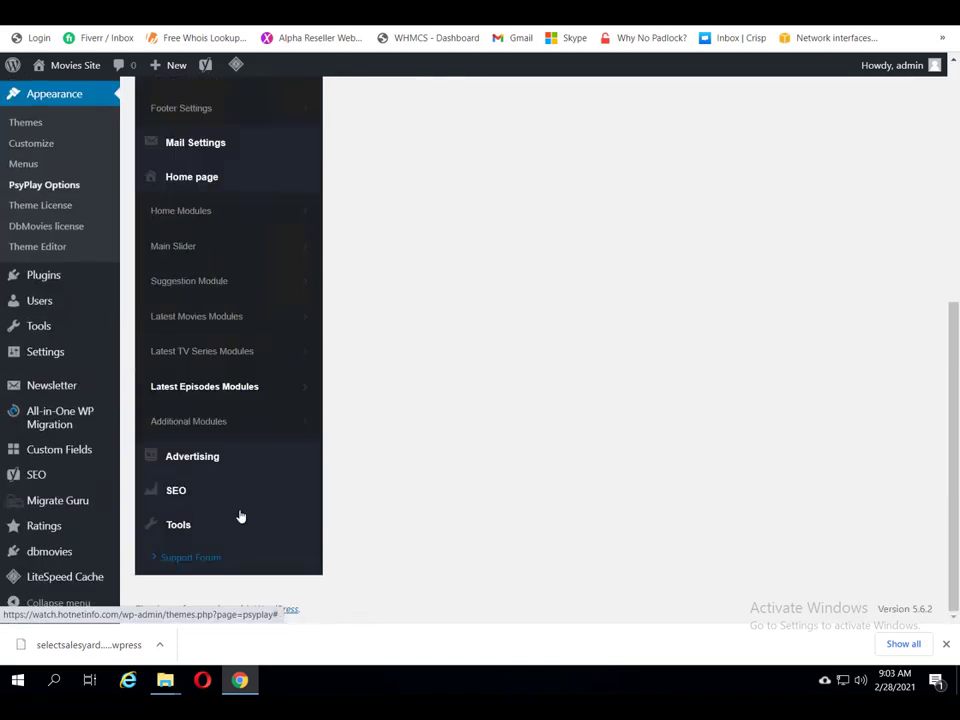
click(162, 424)
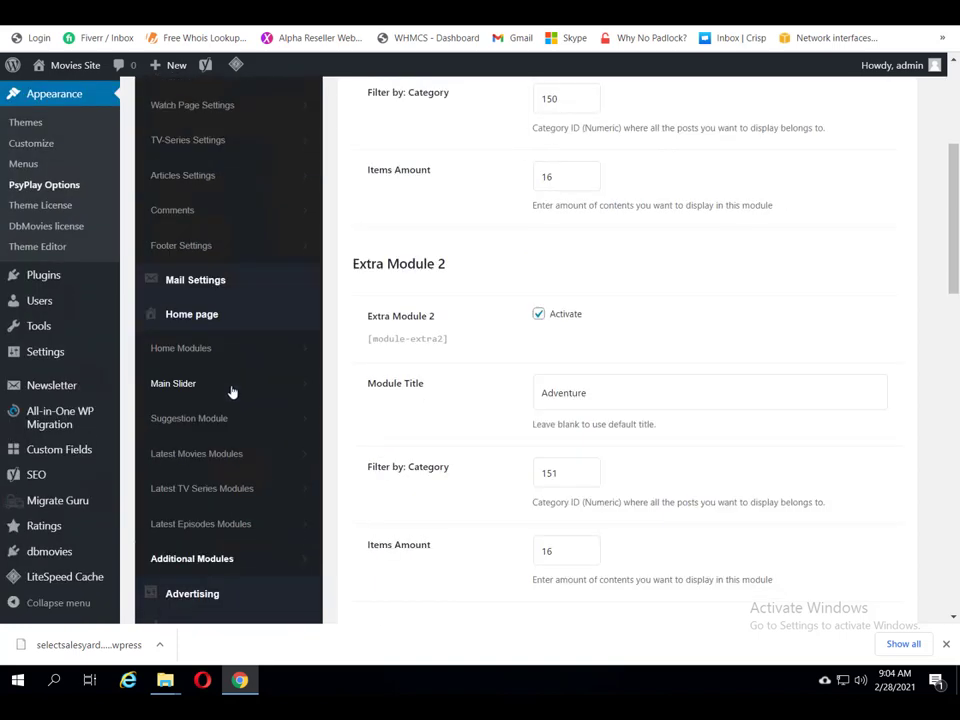
Step: Expand Advertising and look over the Ads - Fake Player settings
scroll(231, 392, down, 3)
scroll(237, 400, down, 2)
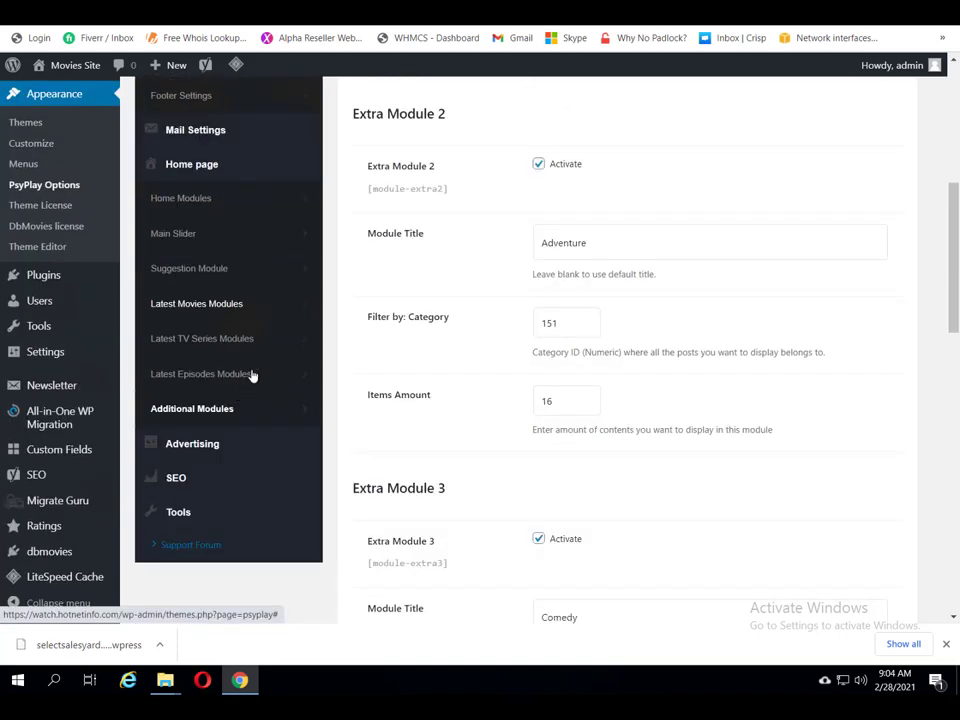
click(190, 448)
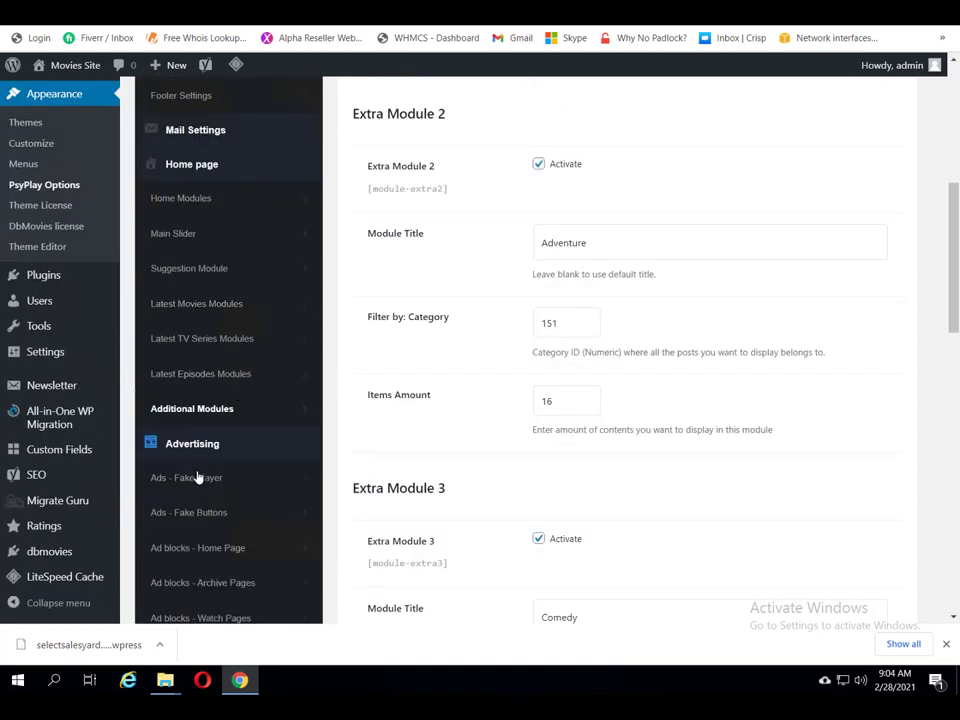
click(198, 480)
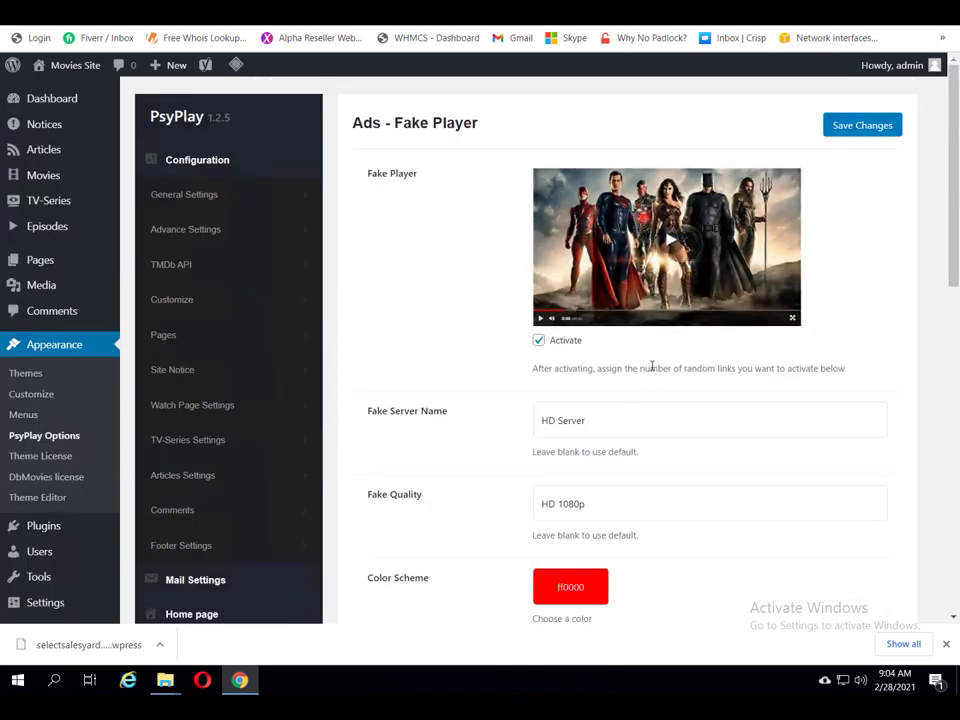
scroll(652, 366, down, 3)
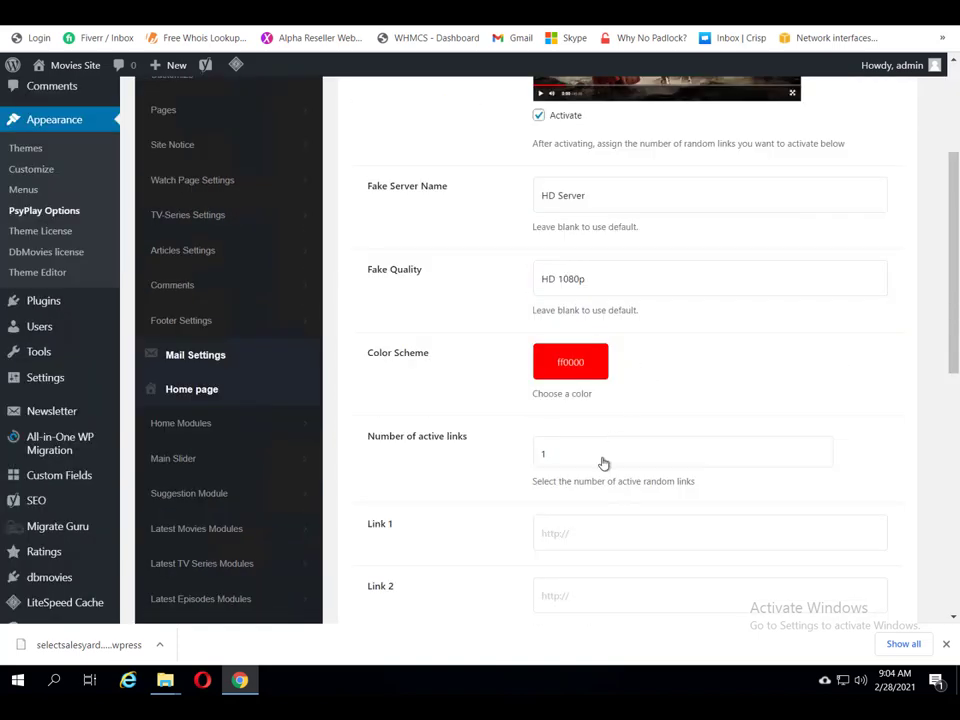
scroll(603, 463, down, 2)
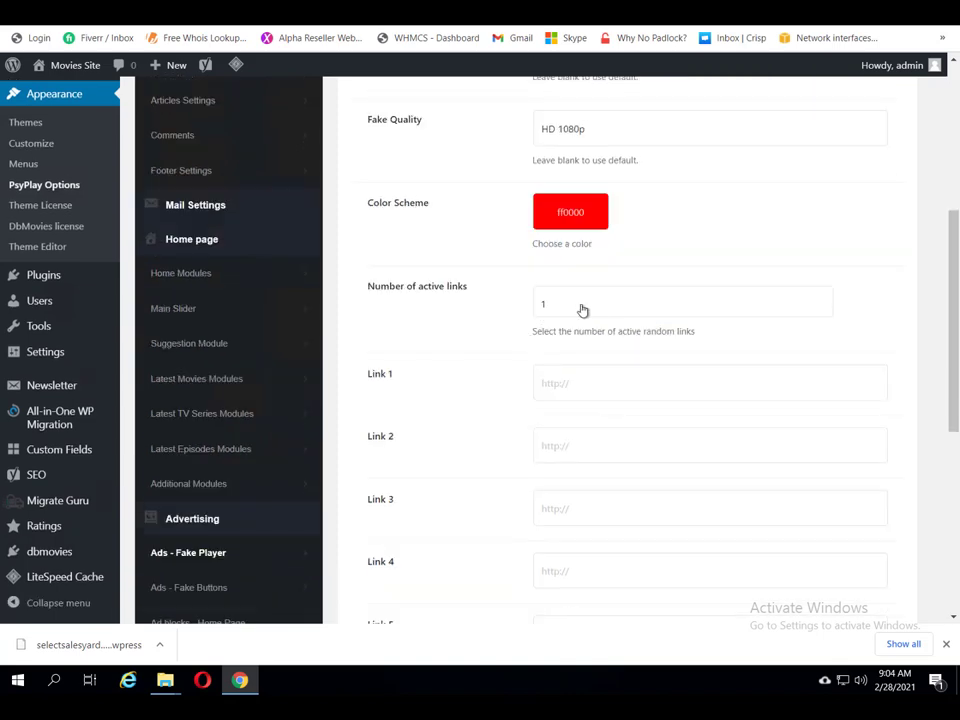
scroll(614, 552, down, 4)
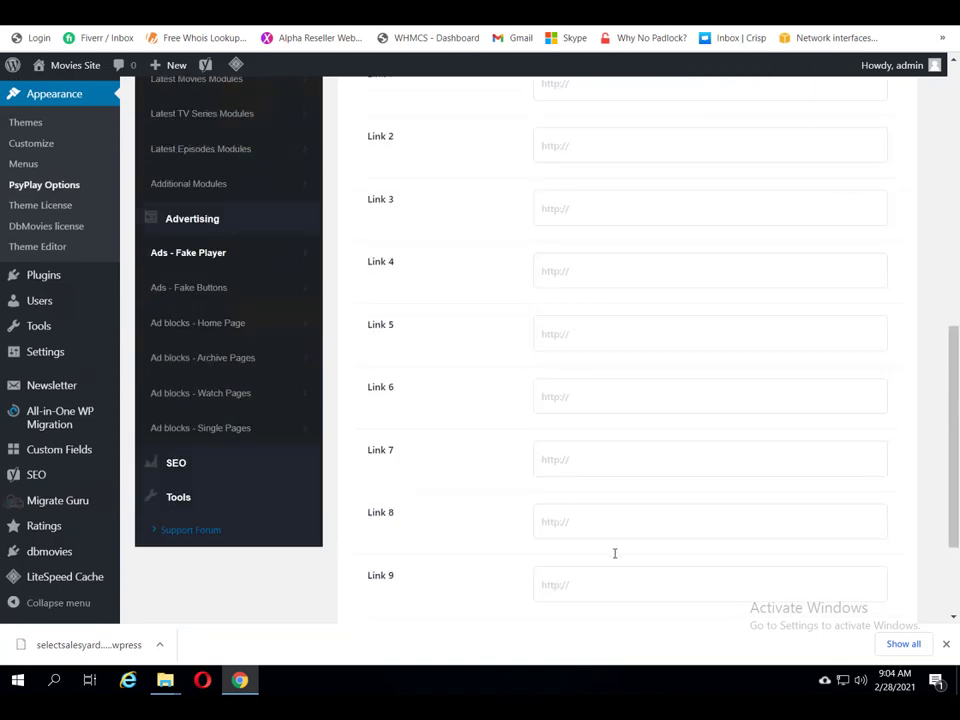
scroll(614, 552, down, 1)
scroll(621, 542, up, 3)
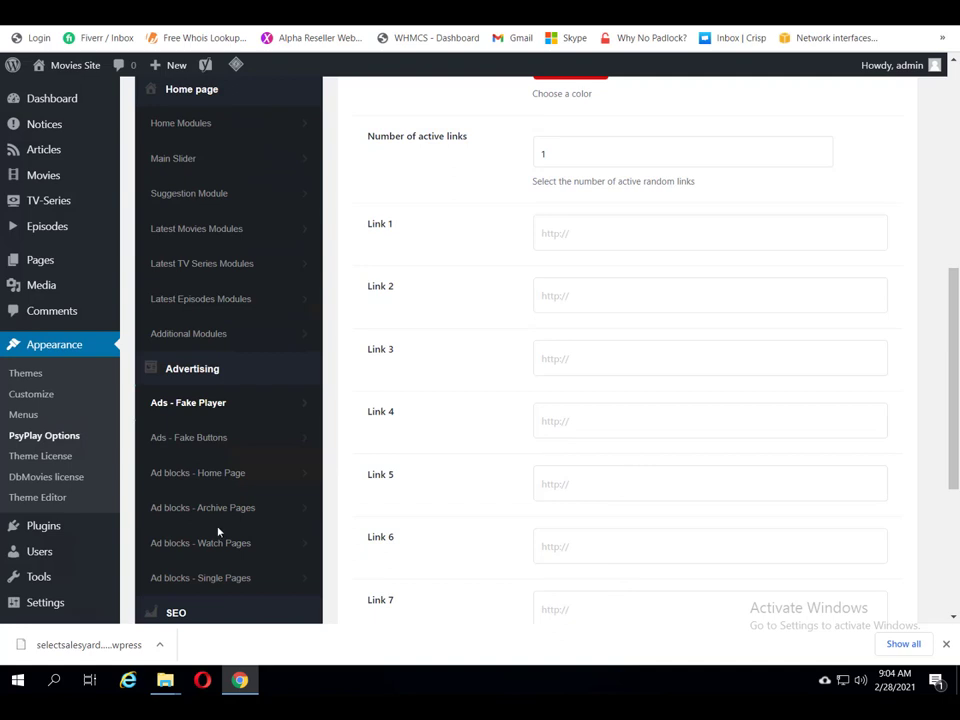
Step: Look over the Ads - Fake Buttons settings, then open SEO > Basic Settings
click(174, 440)
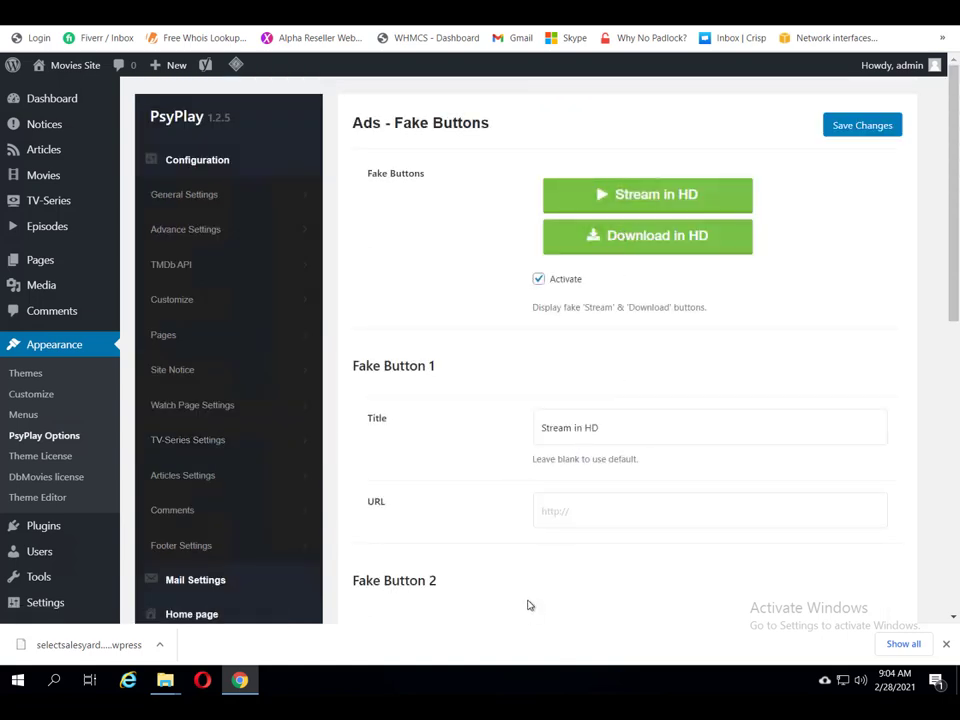
scroll(466, 507, down, 3)
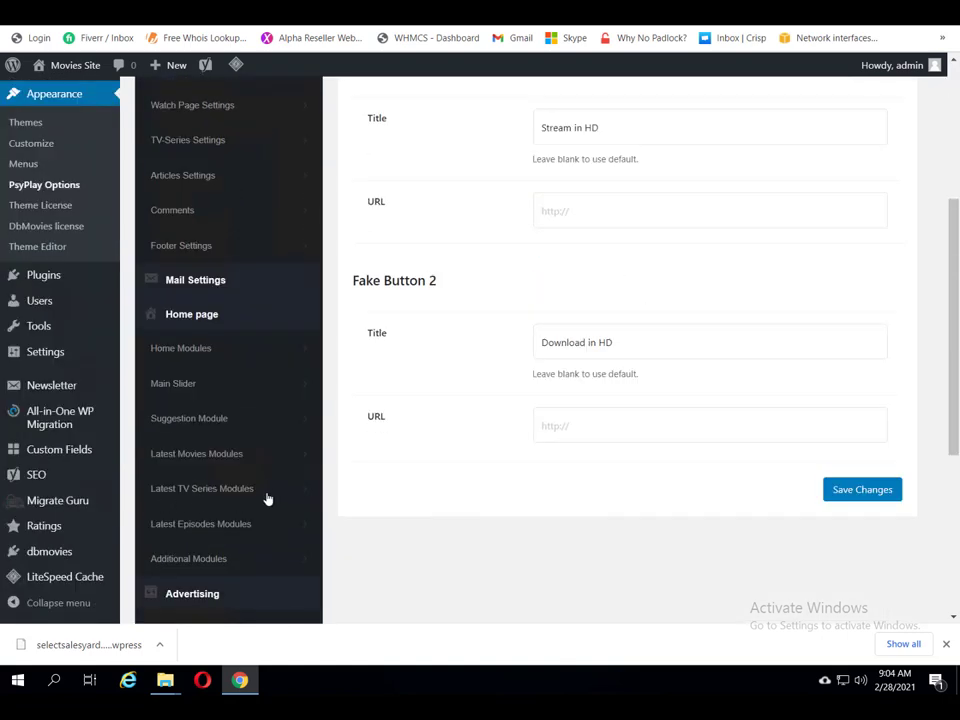
scroll(265, 494, down, 3)
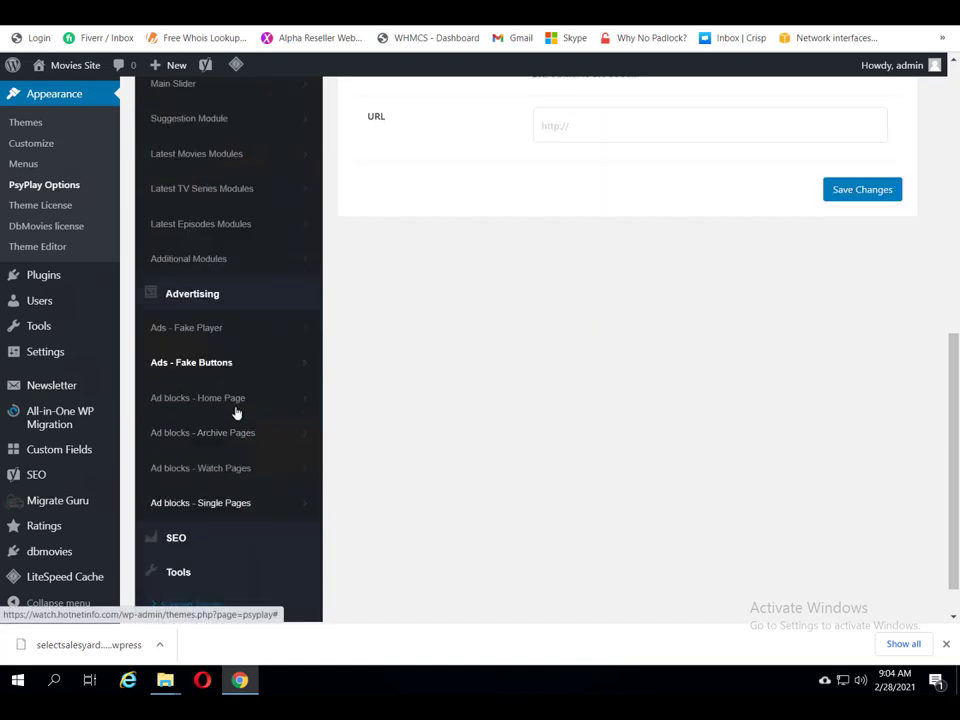
click(167, 541)
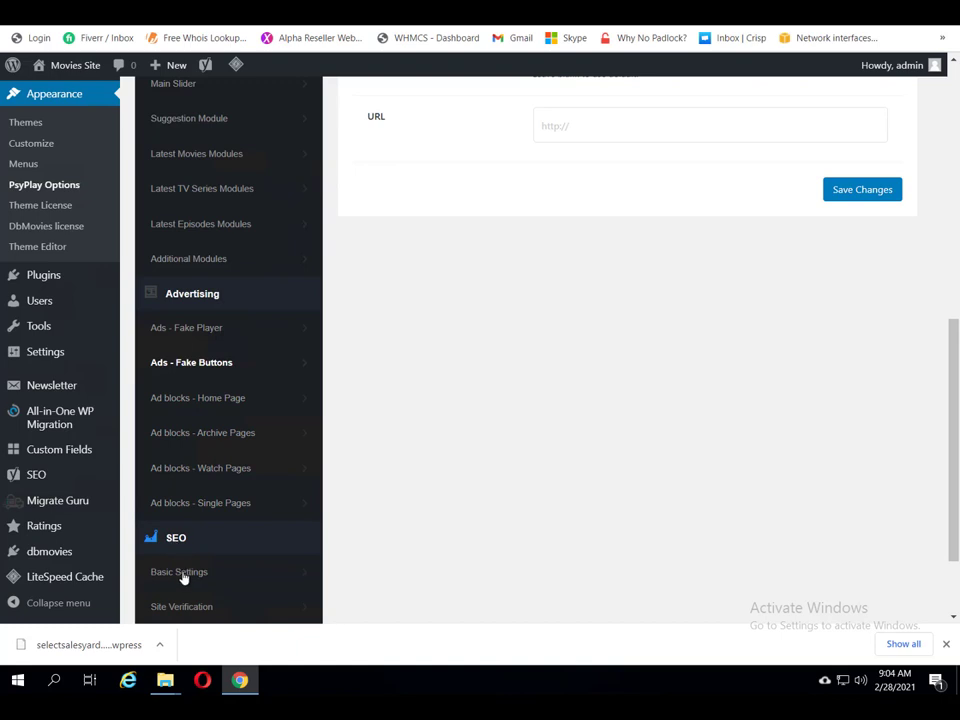
click(184, 573)
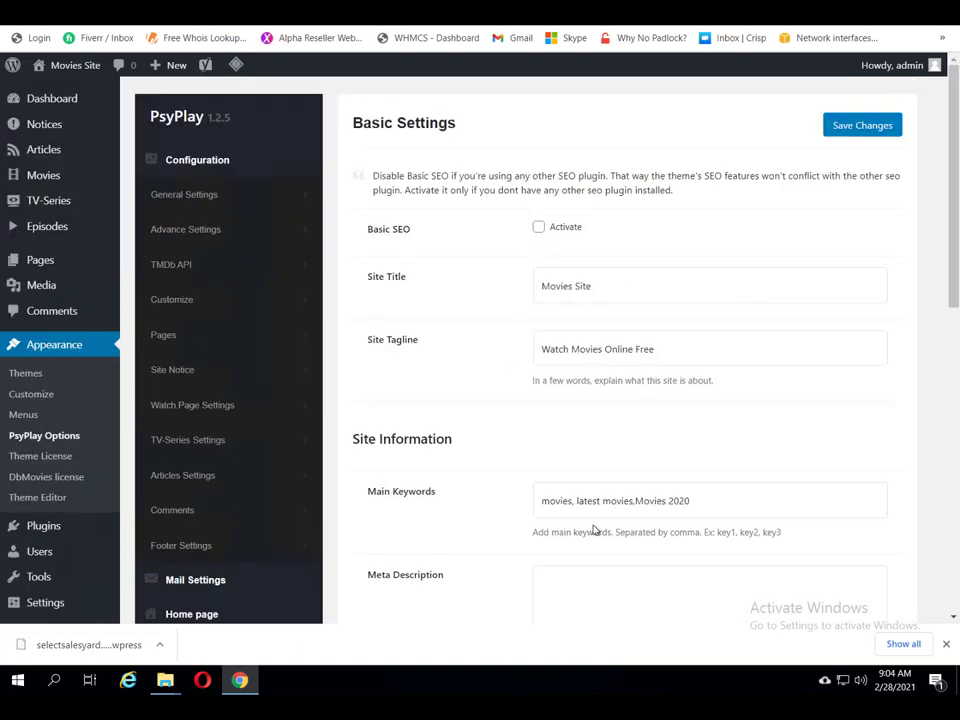
Step: Open SEO > Site Verification and scroll through the Google, Alexa, Bing and Yandex codes
scroll(553, 369, down, 2)
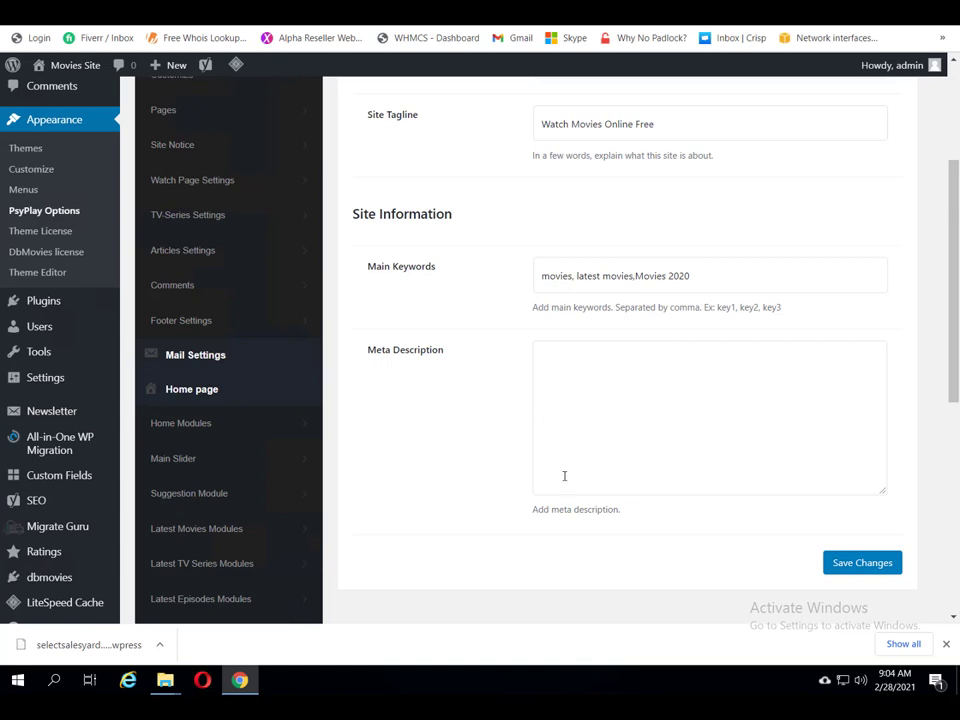
scroll(321, 469, down, 2)
scroll(305, 505, down, 2)
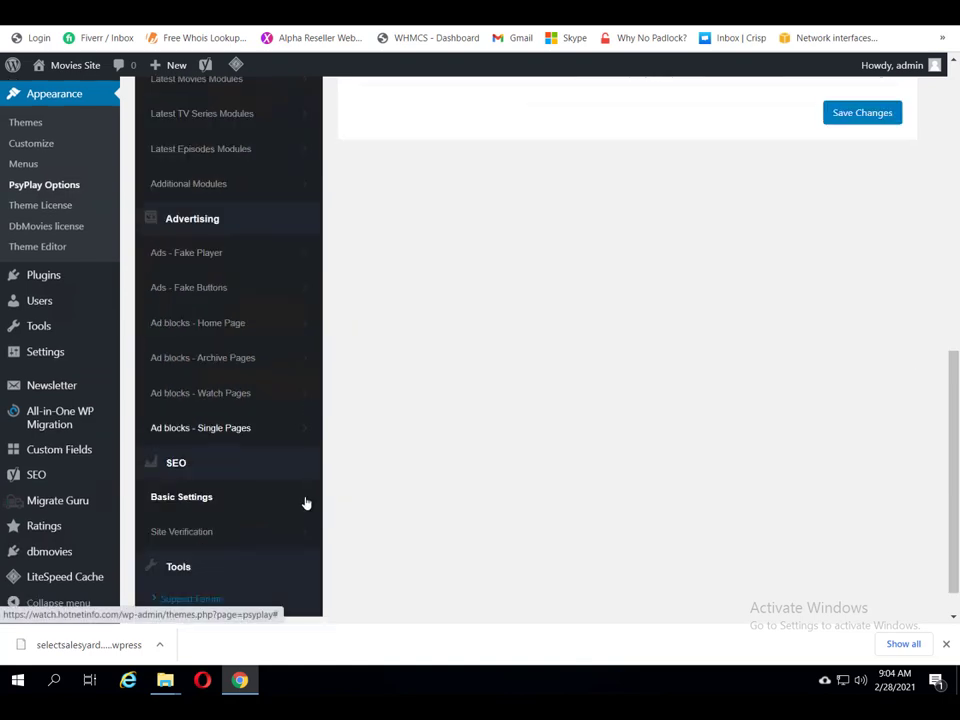
scroll(306, 503, down, 1)
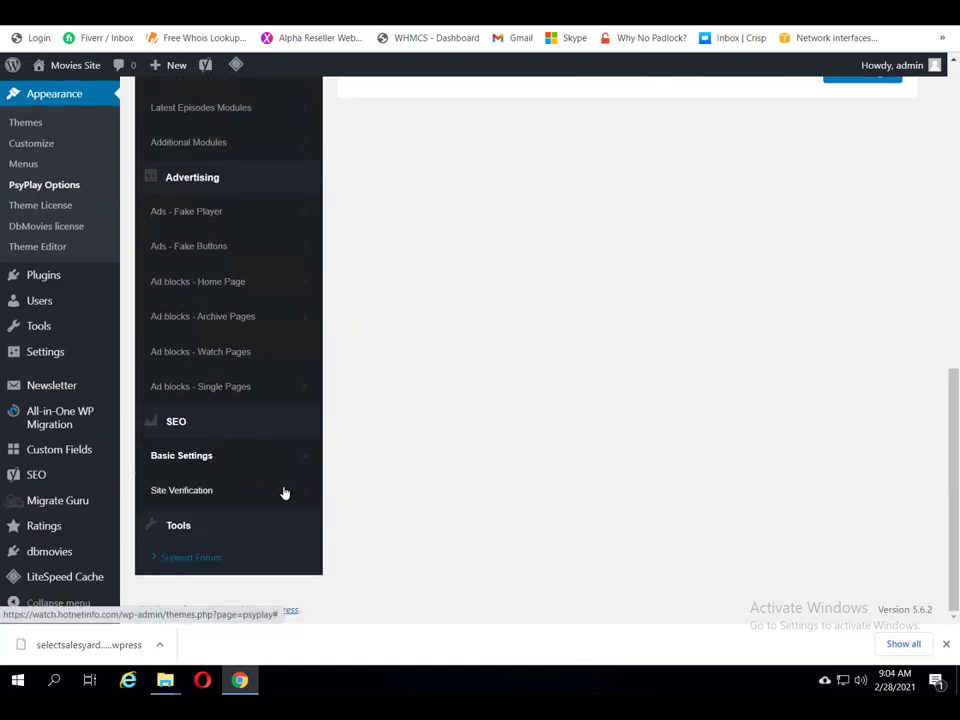
click(189, 497)
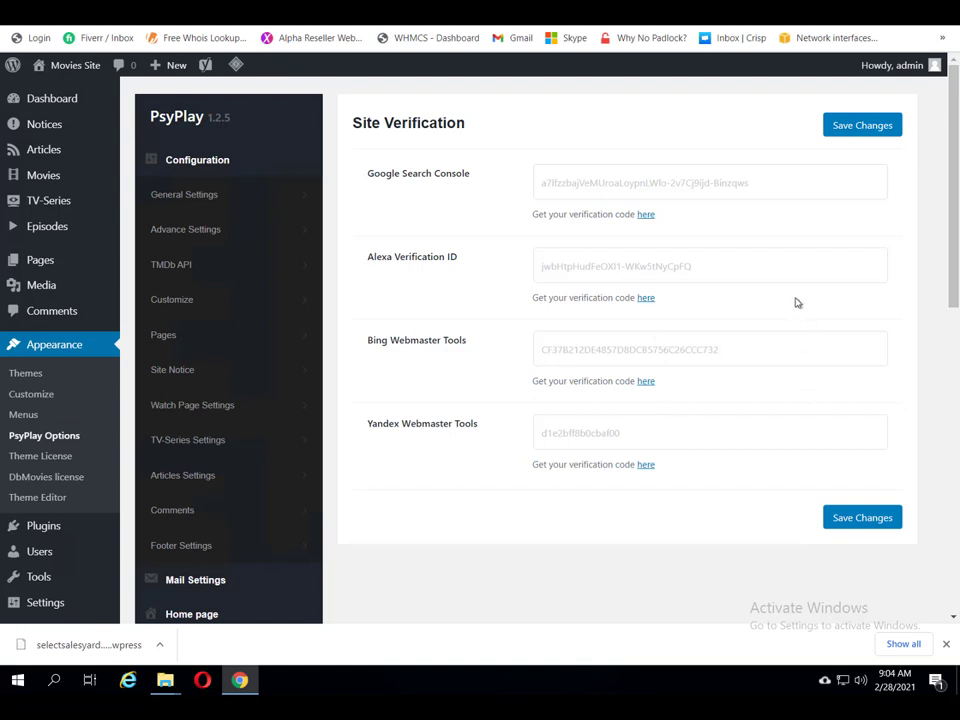
scroll(266, 525, down, 5)
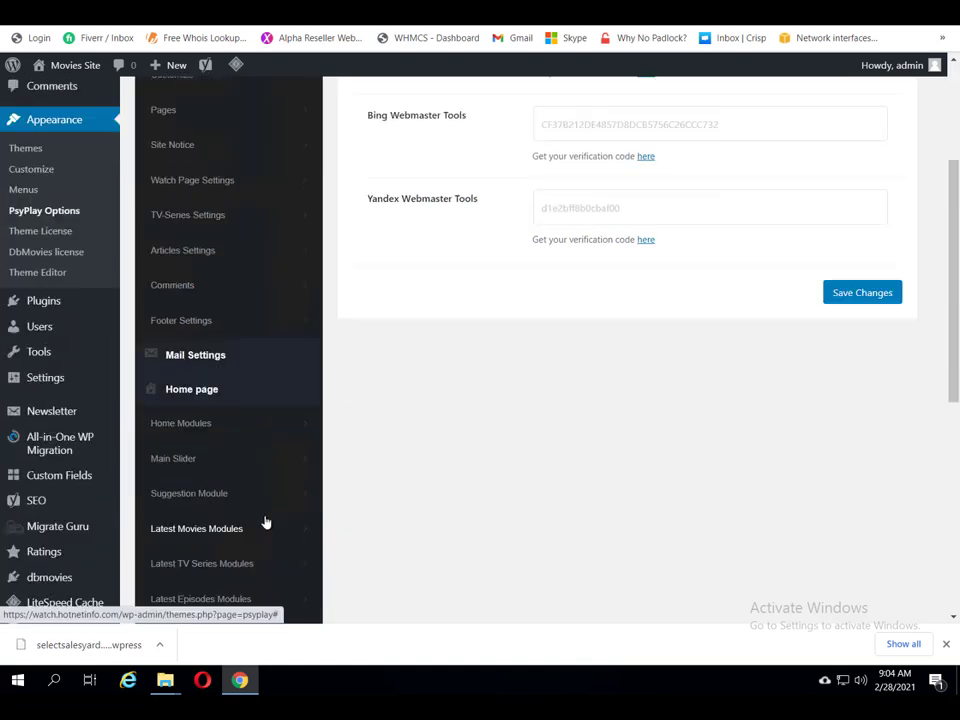
scroll(300, 553, down, 3)
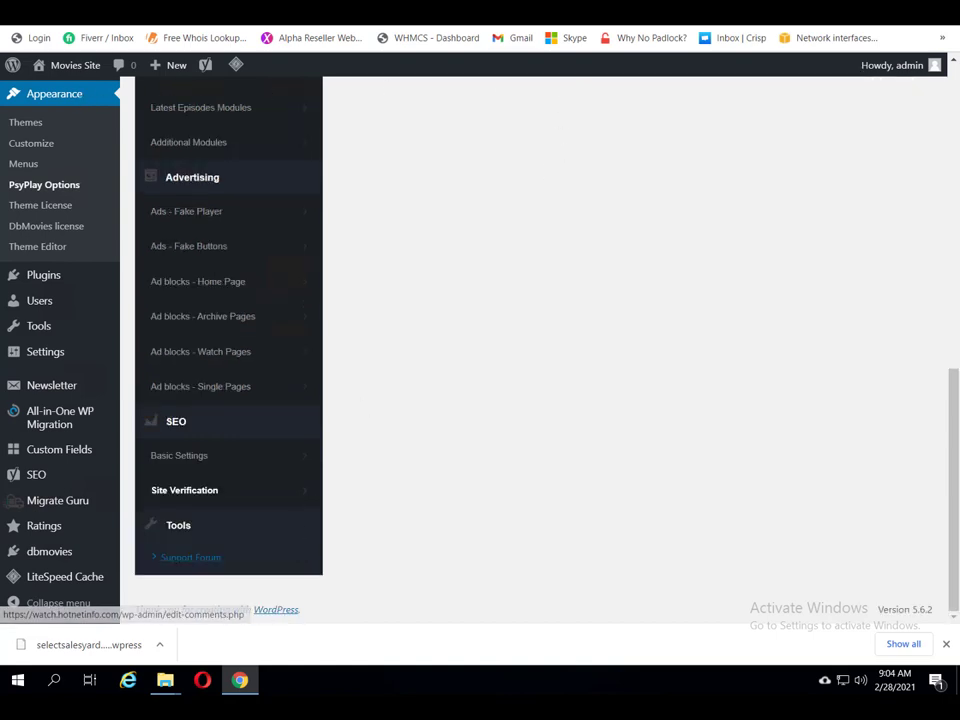
Step: Play the Breach movie from the site front end, then pause it
click(655, 38)
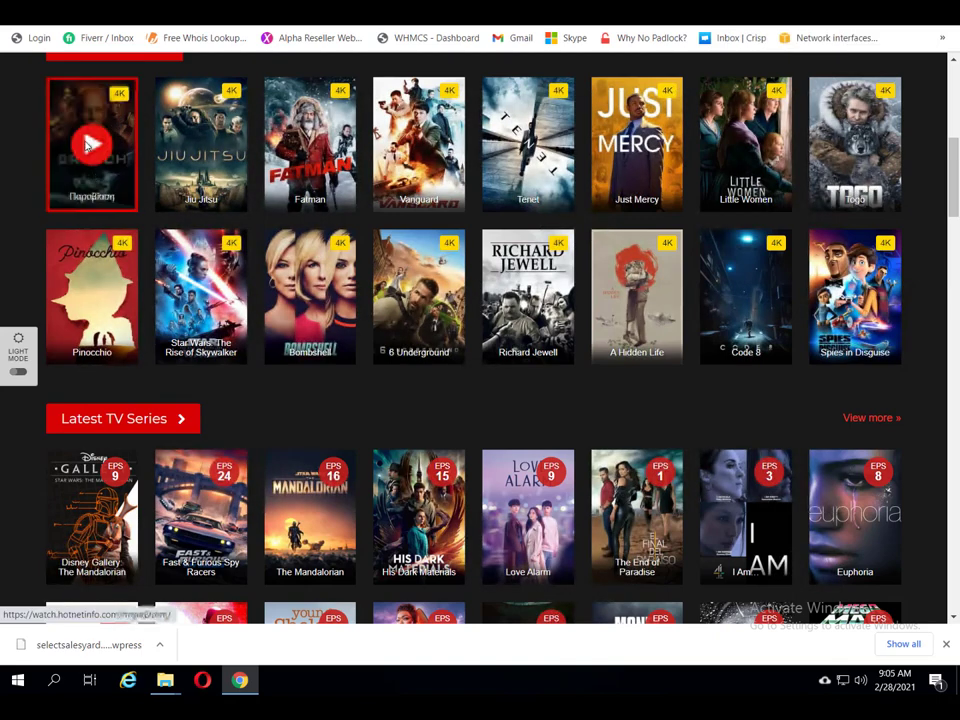
click(91, 146)
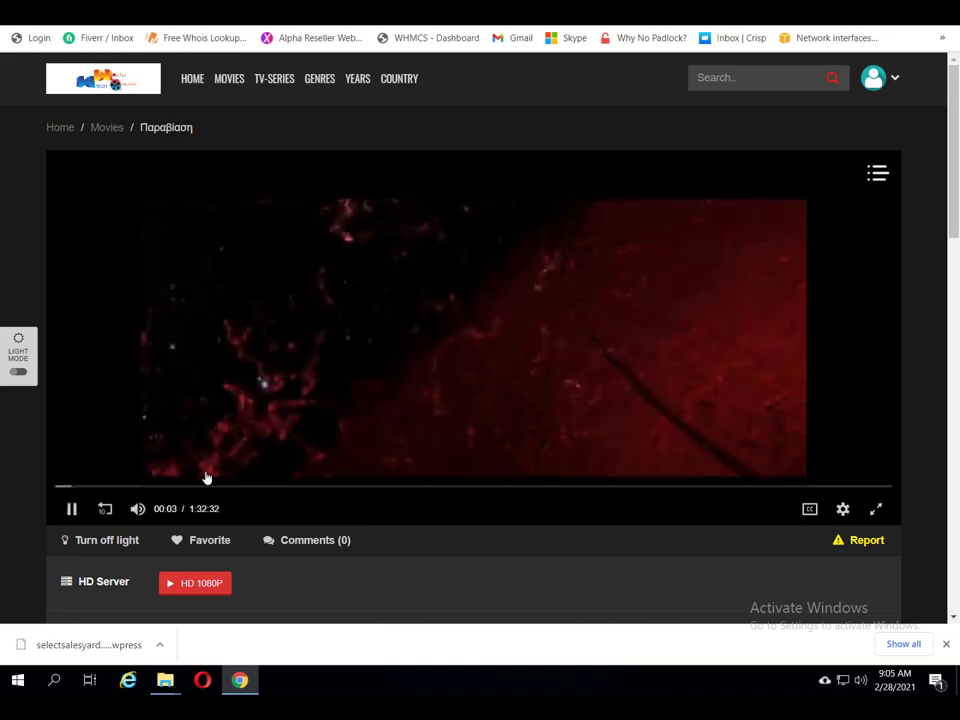
click(72, 510)
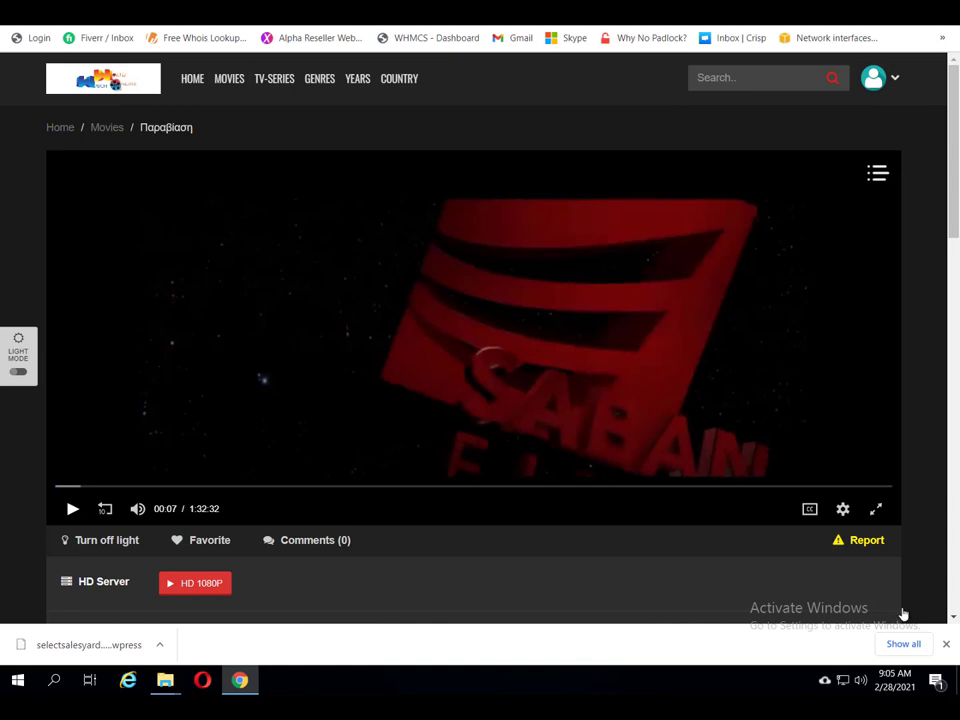
Step: Review the player's video quality options and CC subtitle tracks
click(843, 509)
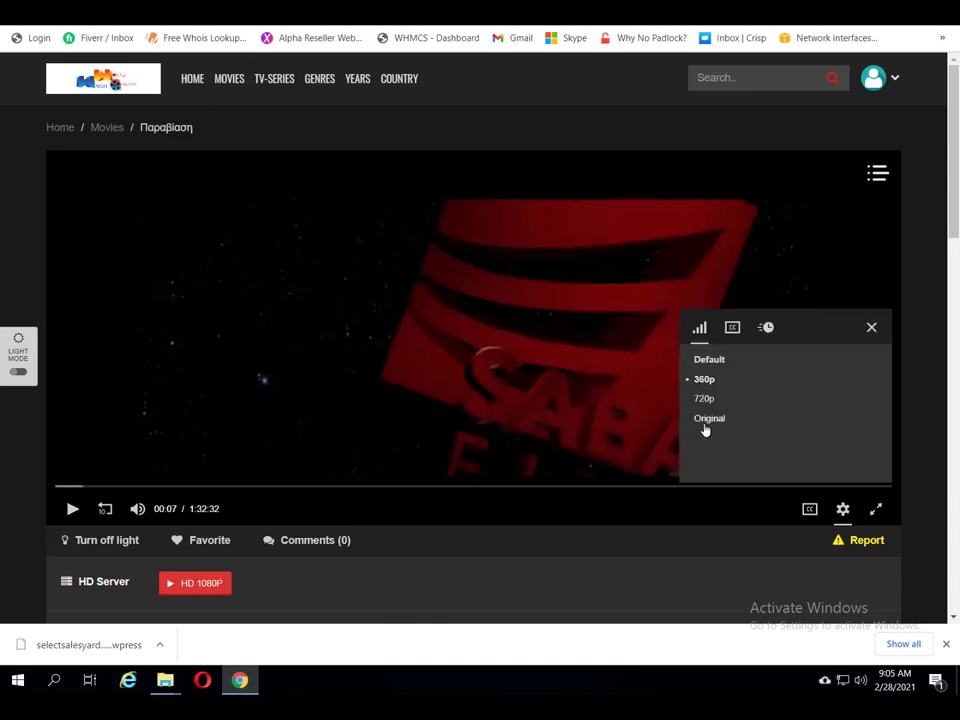
click(810, 511)
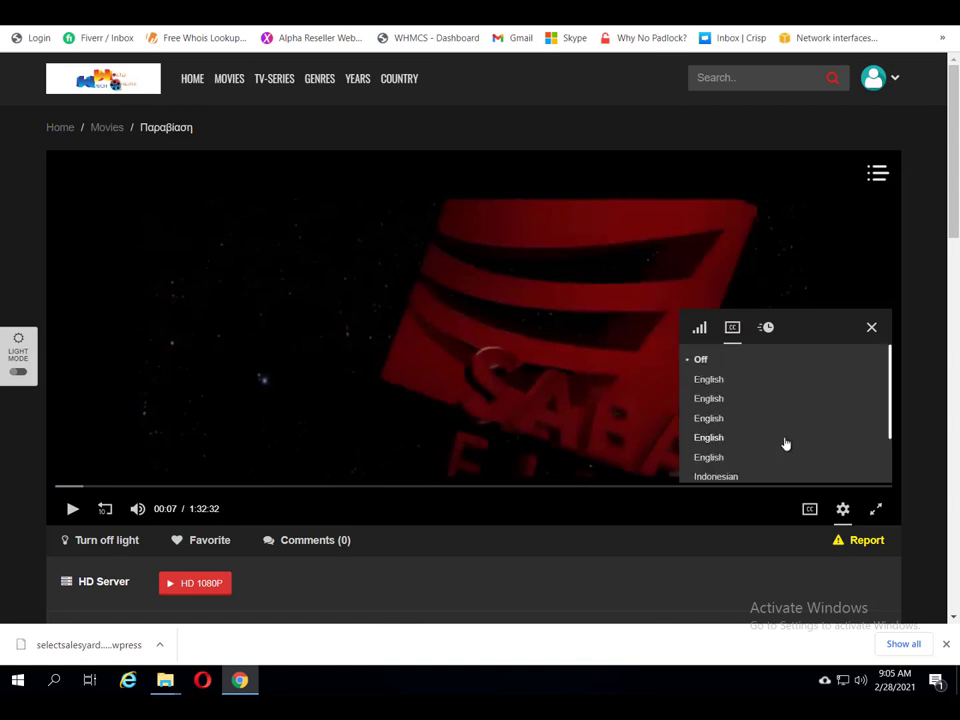
scroll(785, 443, down, 2)
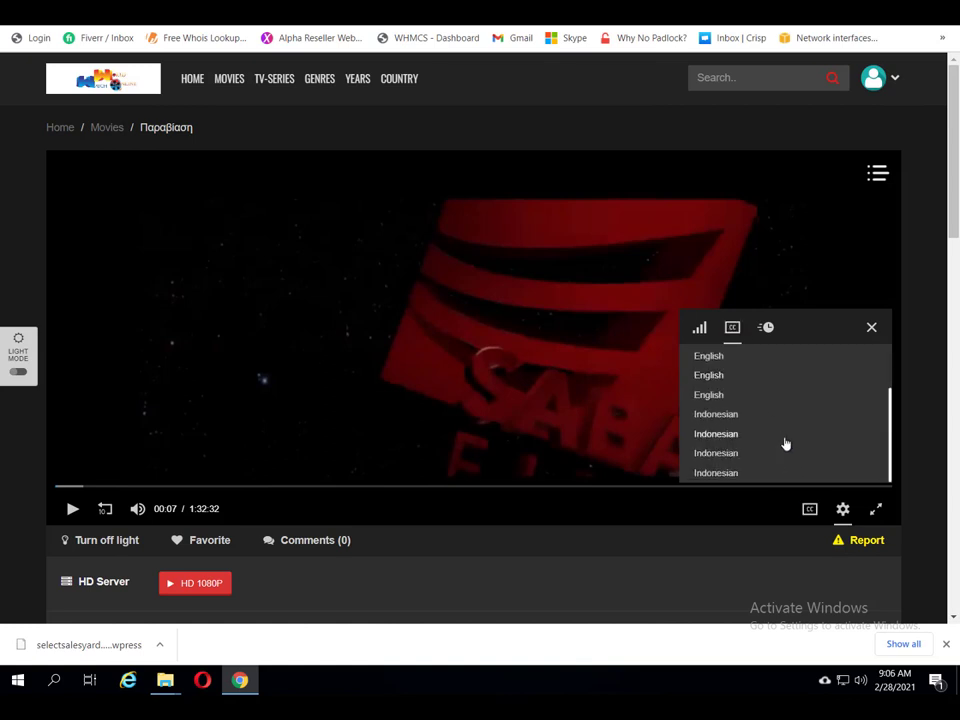
scroll(785, 443, up, 2)
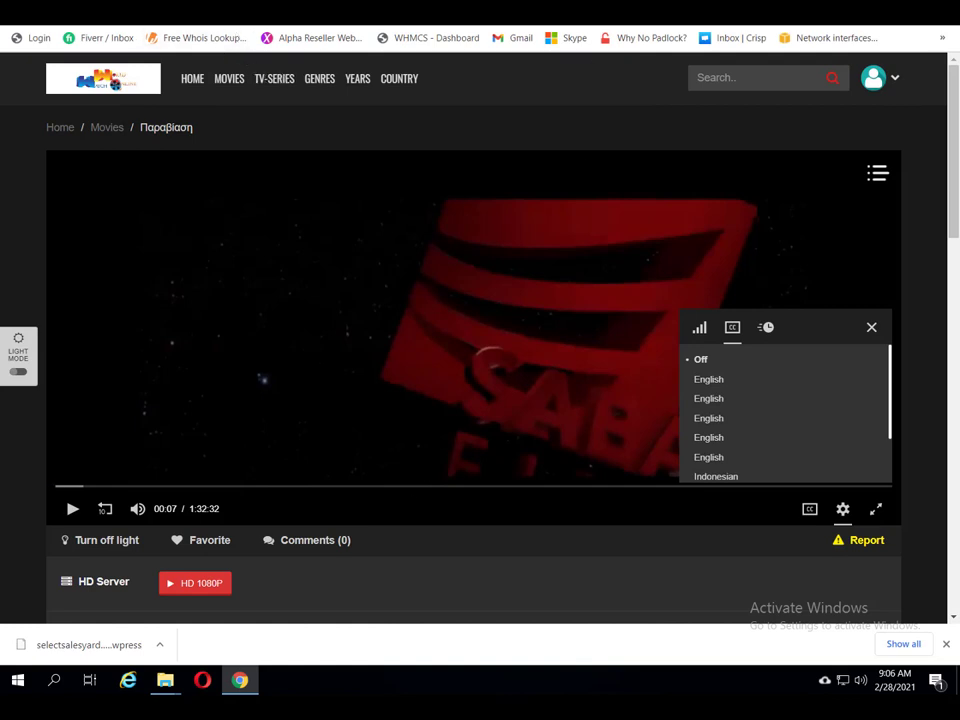
key(ctrl+l)
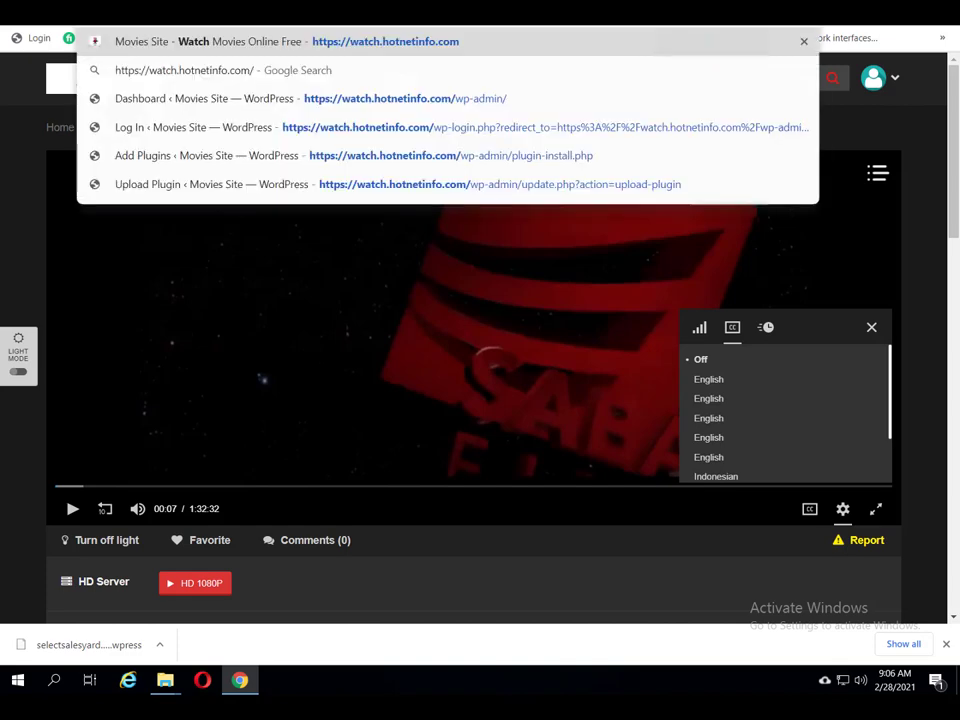
Step: From the homepage, play The Umbrella Academy Season 1 Episode 6, then pause it
key(Return)
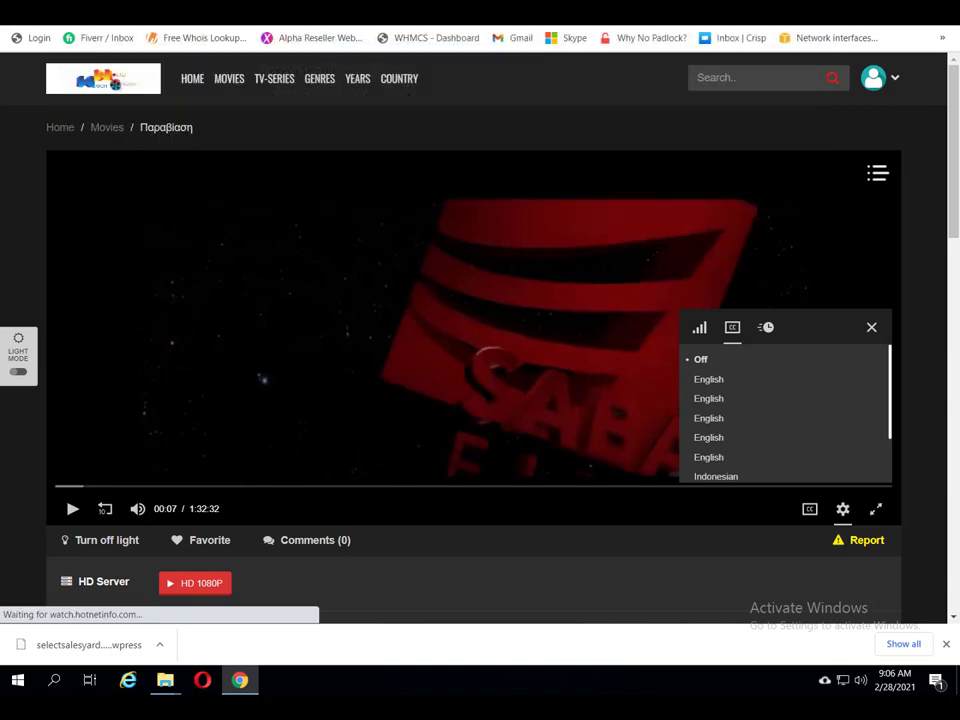
scroll(542, 540, down, 10)
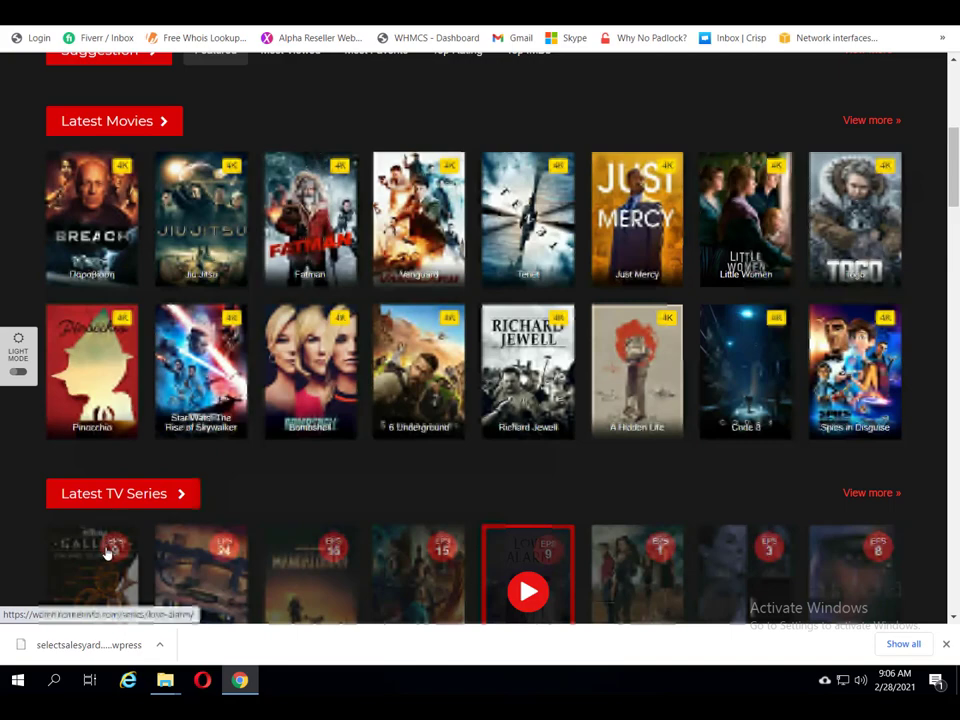
scroll(104, 556, down, 2)
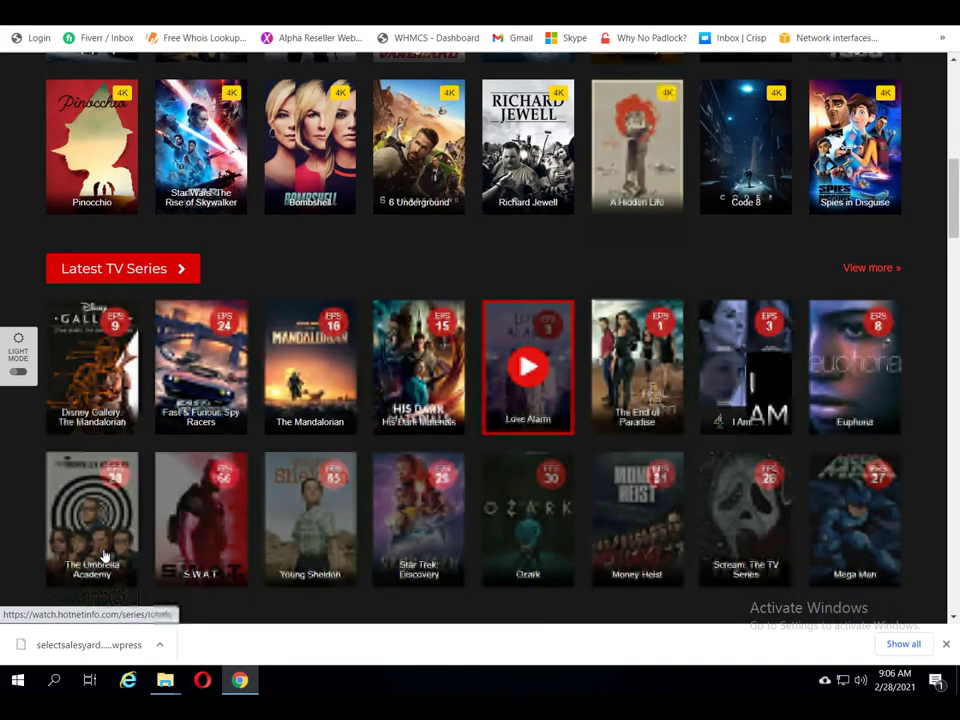
click(104, 556)
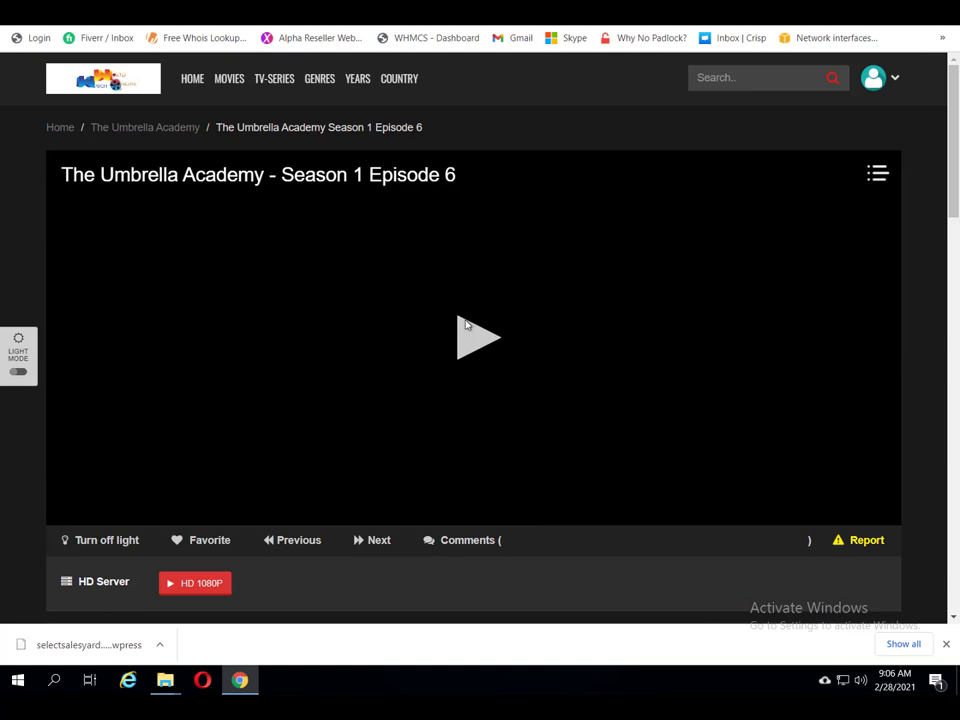
scroll(473, 330, down, 1)
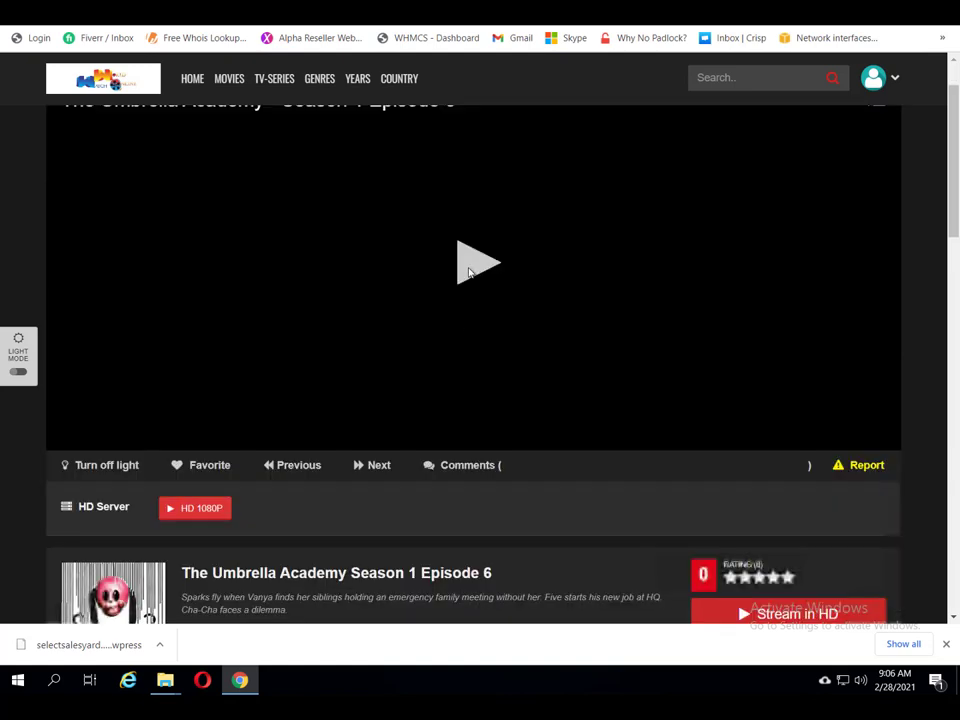
click(469, 272)
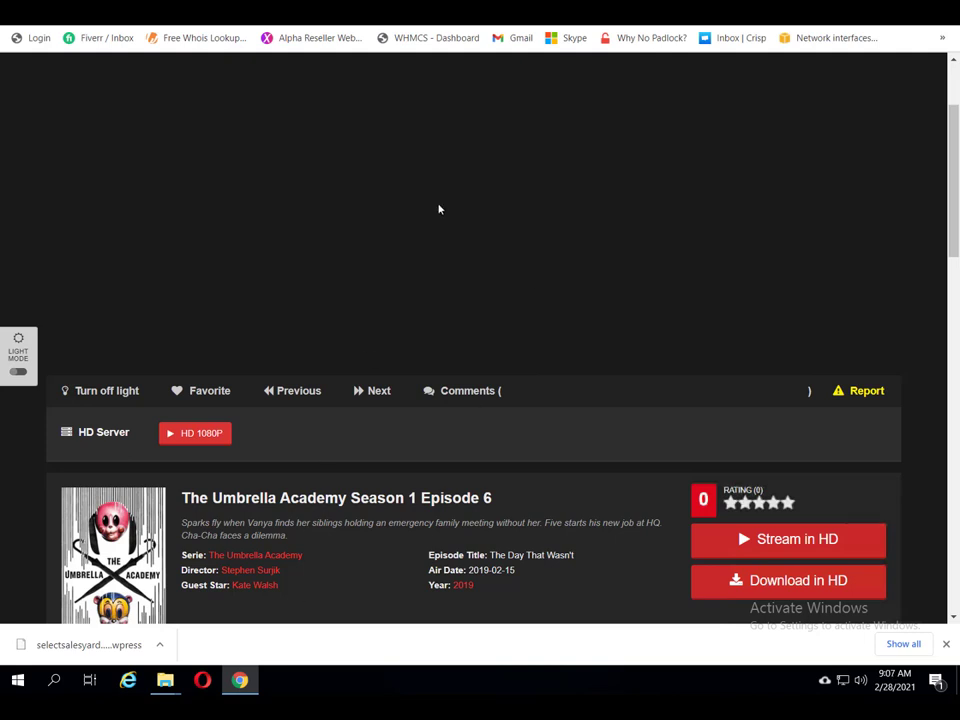
scroll(438, 209, up, 2)
click(478, 340)
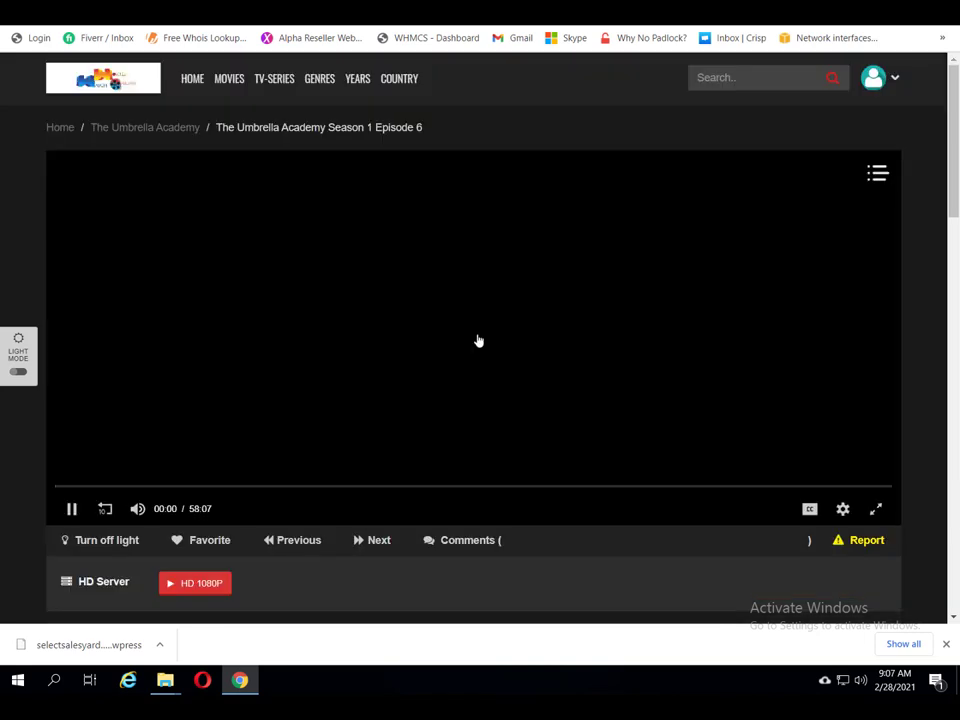
click(72, 509)
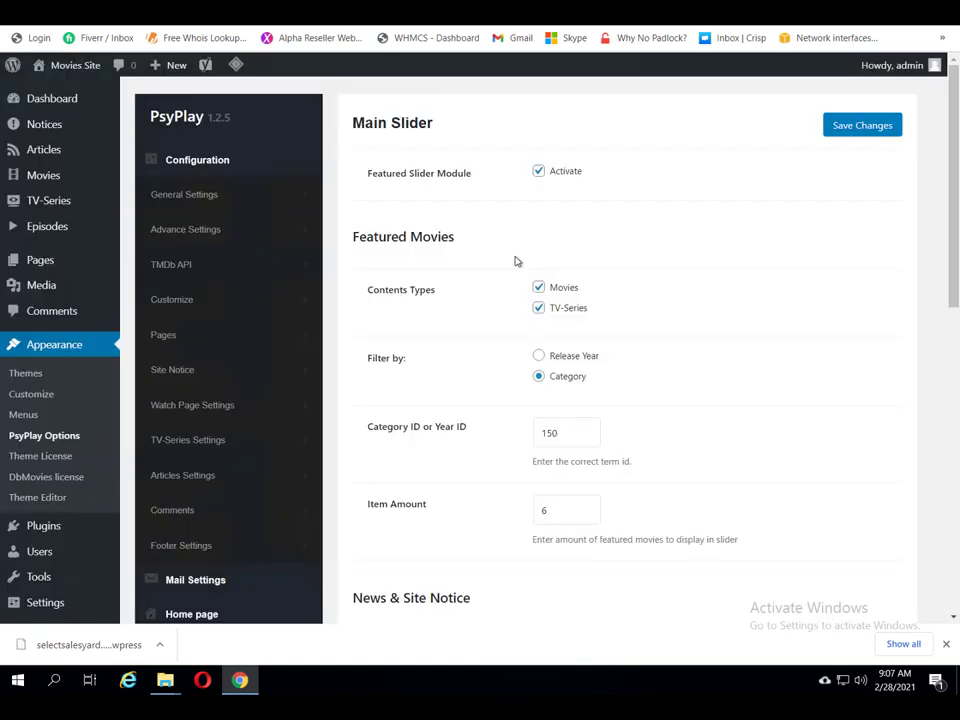
scroll(366, 63, down, 1)
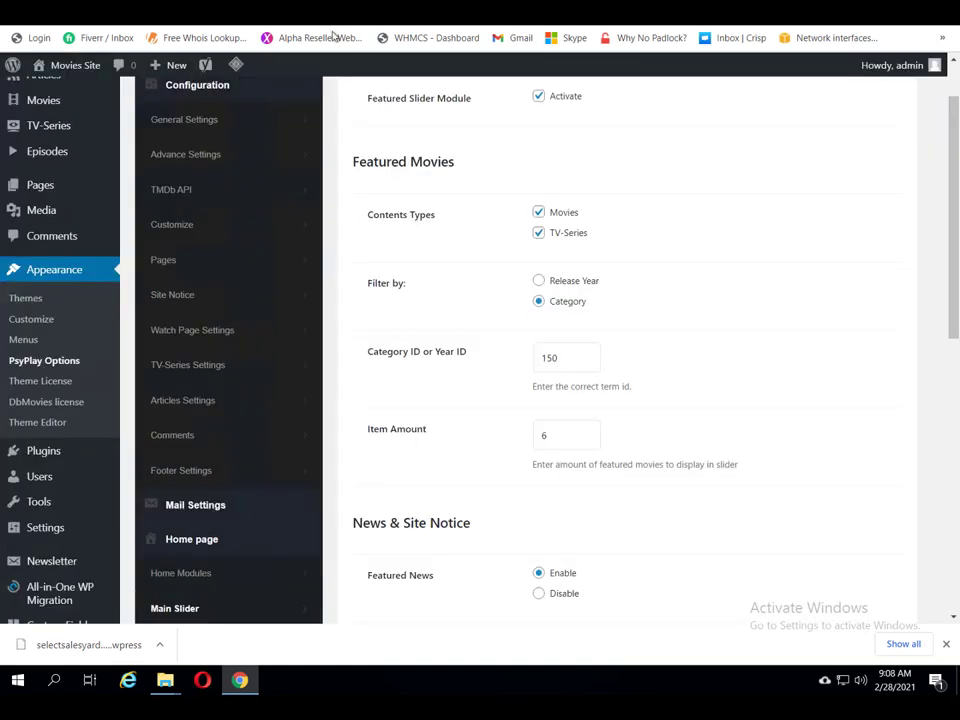